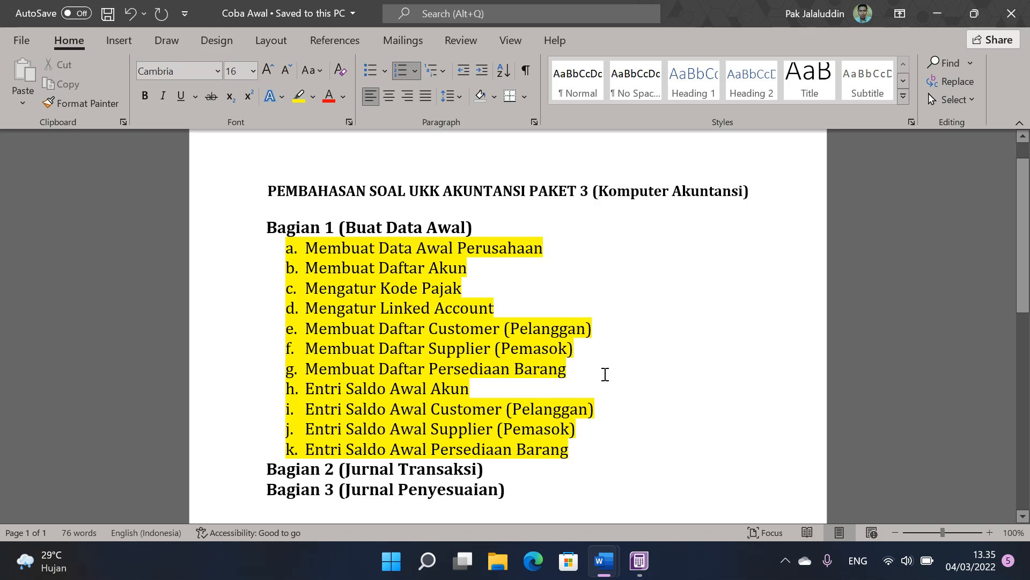
Step: Review the Bagian 2 (Jurnal Transaksi) heading in the outline, switch to P3-Soal Praktik and find Dokumen 01 under Bukti Transaksi
{"action": "scroll", "coordinate": [605, 374], "scroll_direction": "down", "scroll_amount": 5}
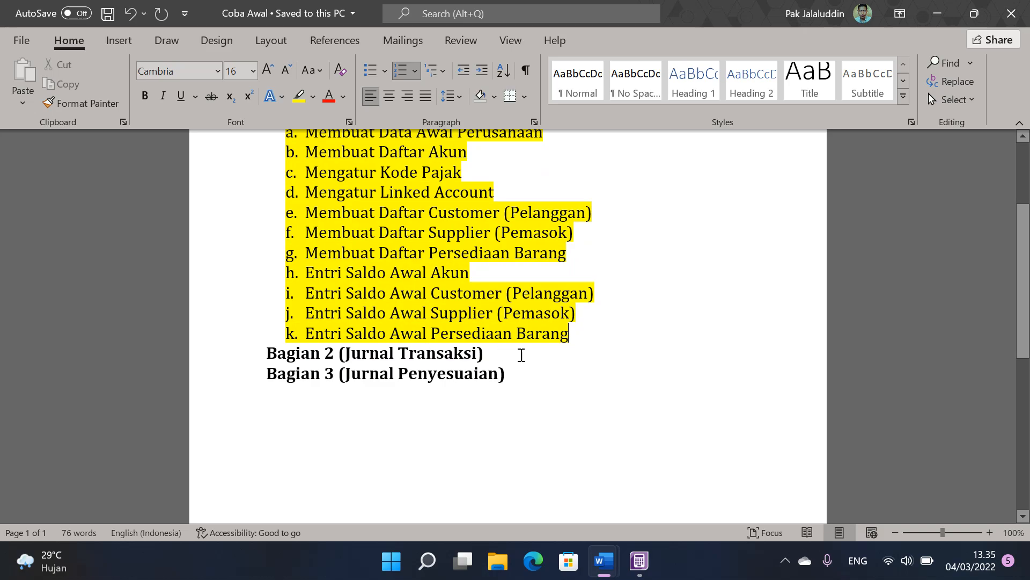
{"action": "left_click", "coordinate": [522, 353]}
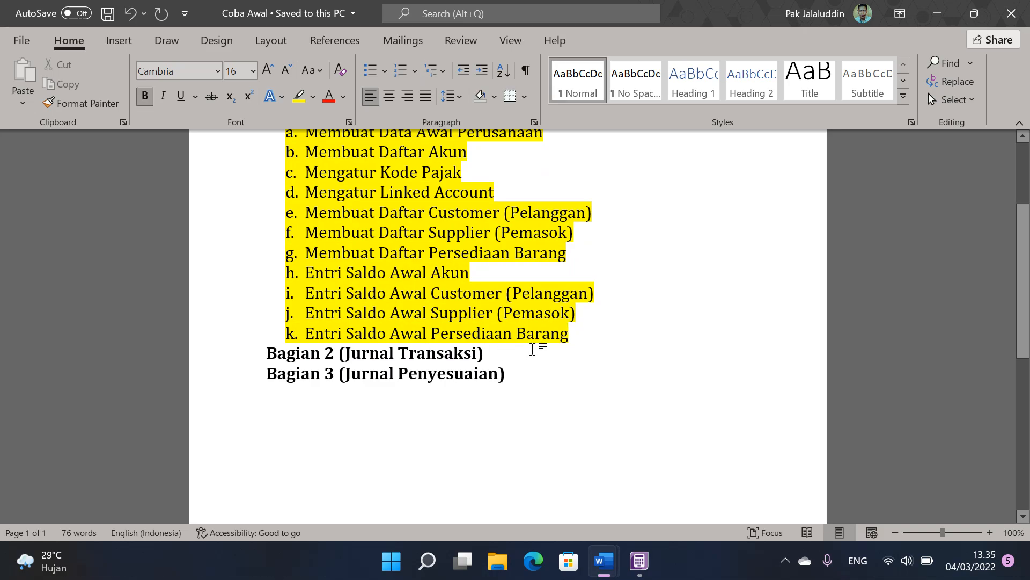
{"action": "mouse_move", "coordinate": [603, 561]}
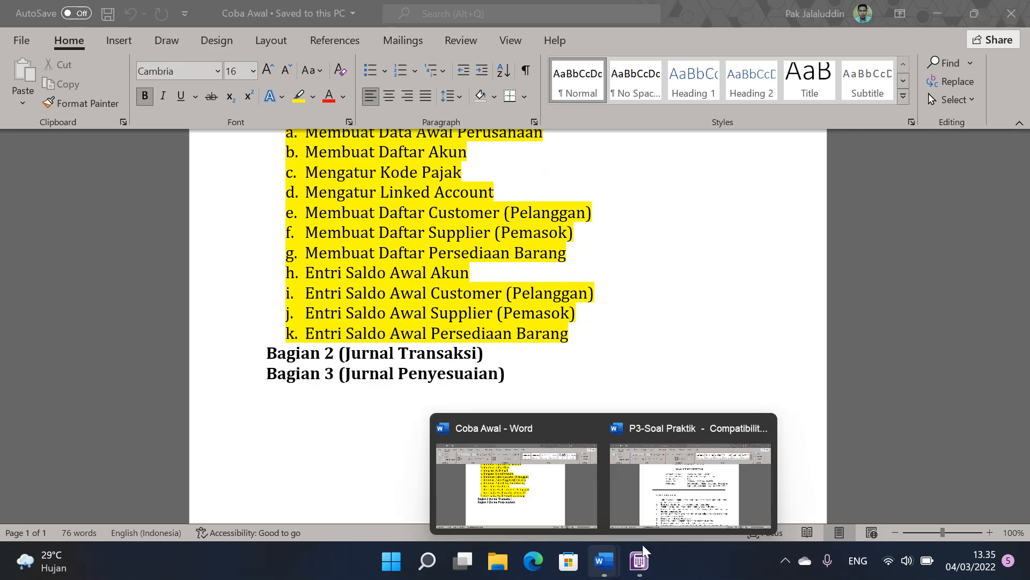
{"action": "left_click", "coordinate": [736, 467]}
{"action": "left_click_drag", "start_coordinate": [1023, 151], "coordinate": [1023, 240]}
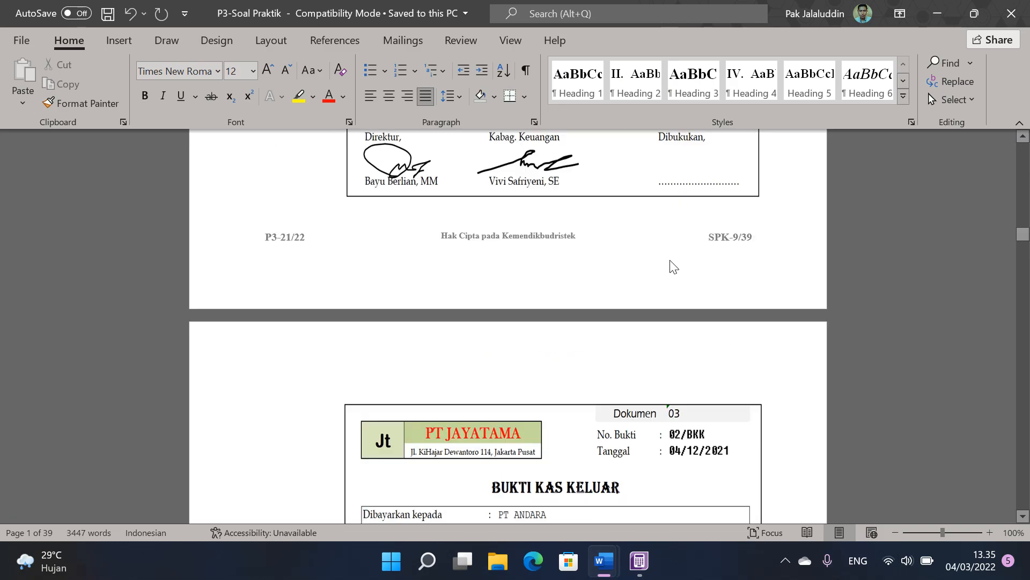
{"action": "scroll", "coordinate": [671, 260], "scroll_direction": "up", "scroll_amount": 5}
{"action": "scroll", "coordinate": [672, 260], "scroll_direction": "up", "scroll_amount": 10}
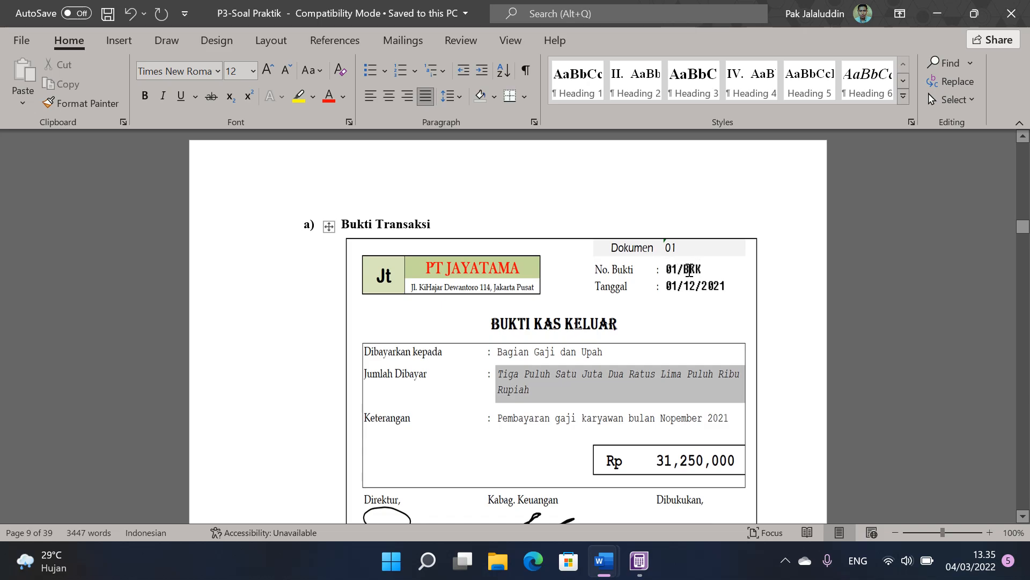
{"action": "left_click", "coordinate": [701, 272]}
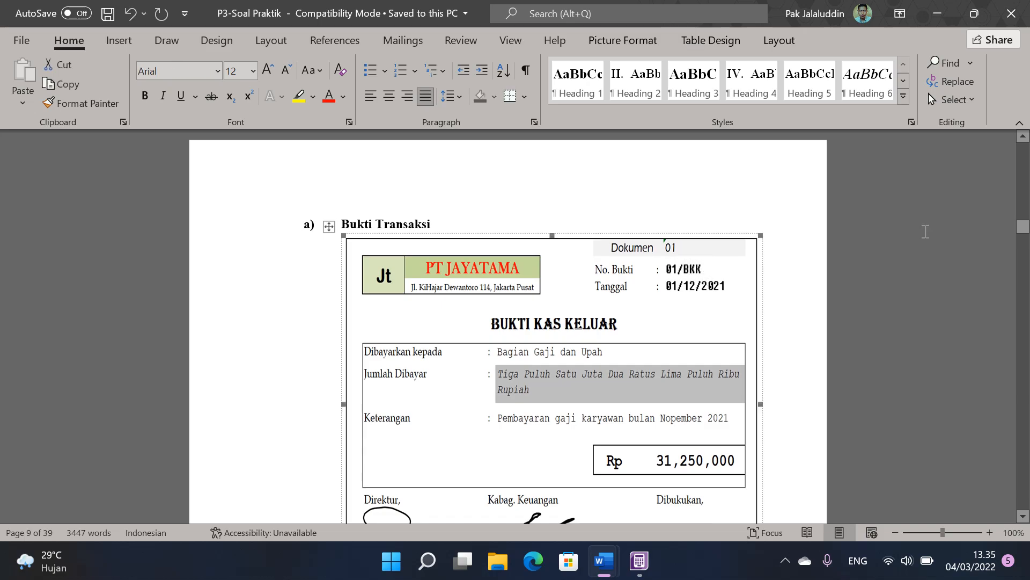
Step: Examine the end-of-December transaction vouchers, Dokumen 24 to 26, in the question document
{"action": "left_click_drag", "start_coordinate": [1024, 226], "coordinate": [1024, 336]}
{"action": "scroll", "coordinate": [757, 343], "scroll_direction": "down", "scroll_amount": 10}
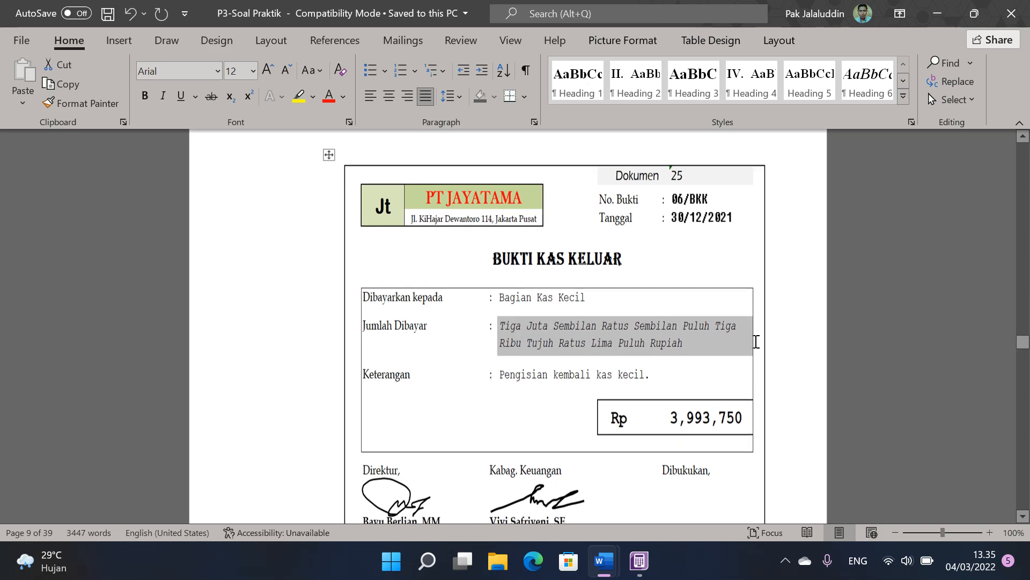
{"action": "scroll", "coordinate": [756, 342], "scroll_direction": "down", "scroll_amount": 10}
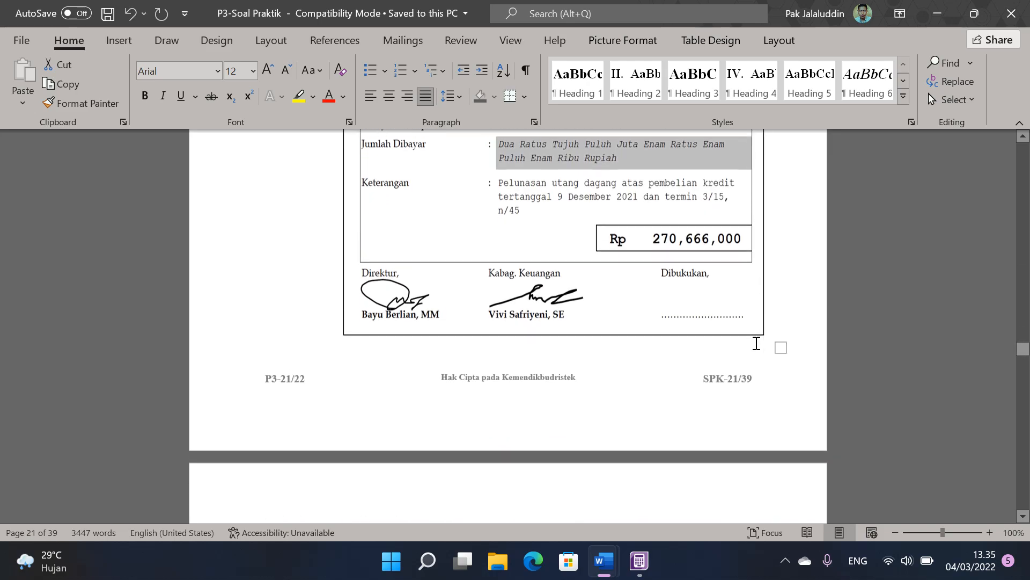
{"action": "scroll", "coordinate": [757, 343], "scroll_direction": "up", "scroll_amount": 15}
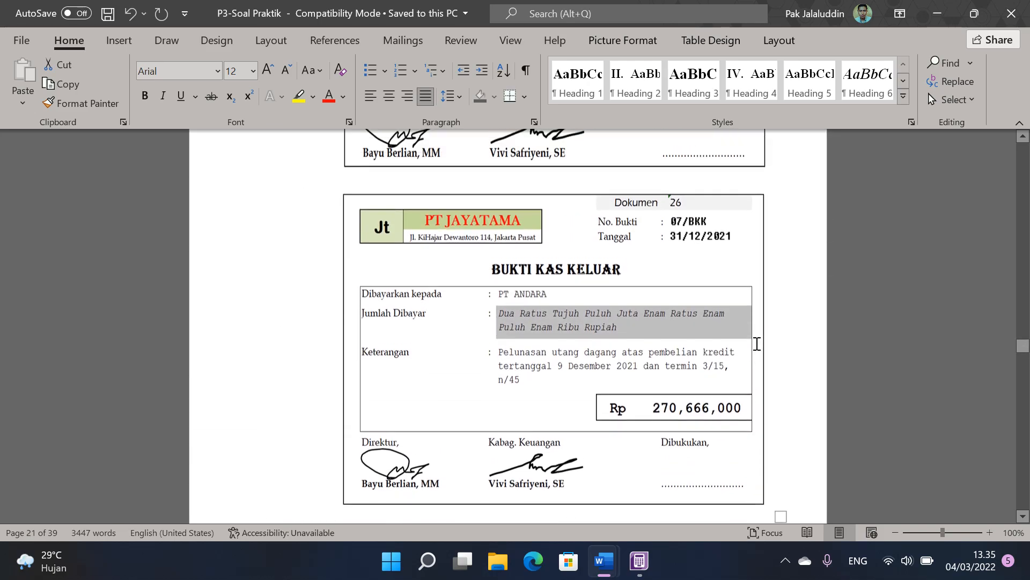
{"action": "scroll", "coordinate": [757, 343], "scroll_direction": "up", "scroll_amount": 3}
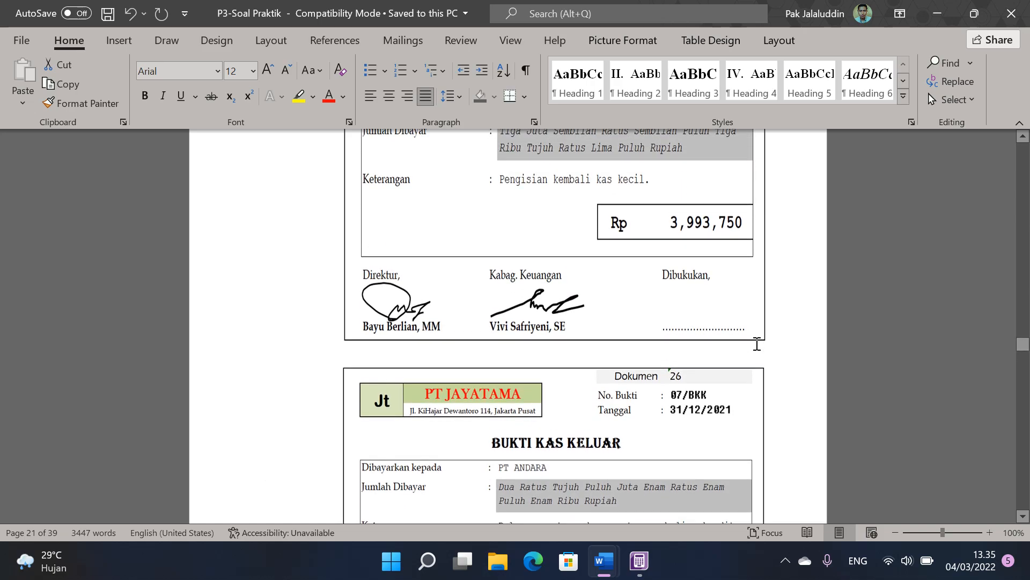
{"action": "left_click", "coordinate": [699, 293]}
{"action": "scroll", "coordinate": [699, 293], "scroll_direction": "up", "scroll_amount": 20}
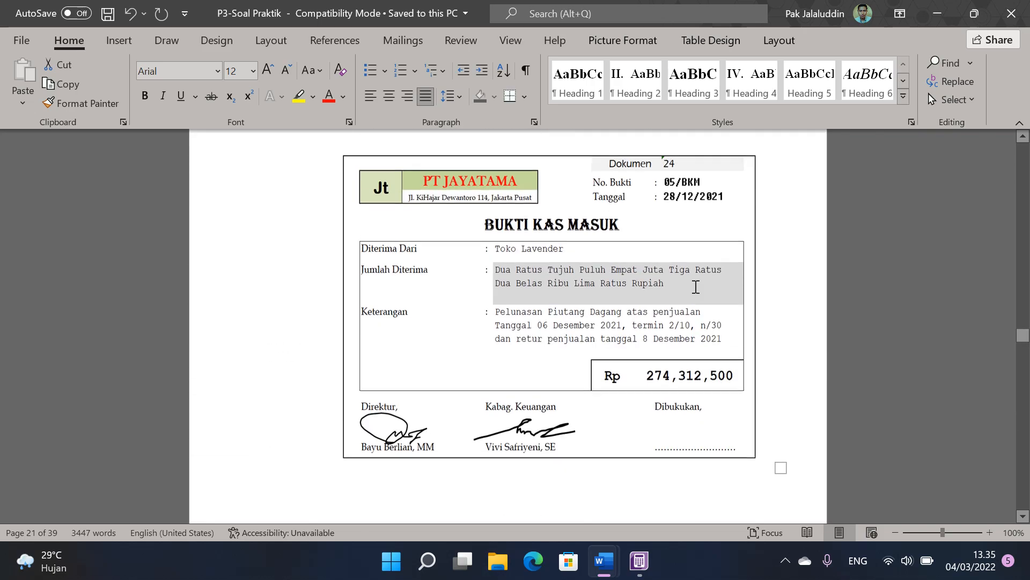
Step: Return to the start of the Bukti Transaksi section and examine the Dokumen 01 Bukti Kas Keluar voucher
{"action": "left_click_drag", "start_coordinate": [1024, 333], "coordinate": [1029, 226]}
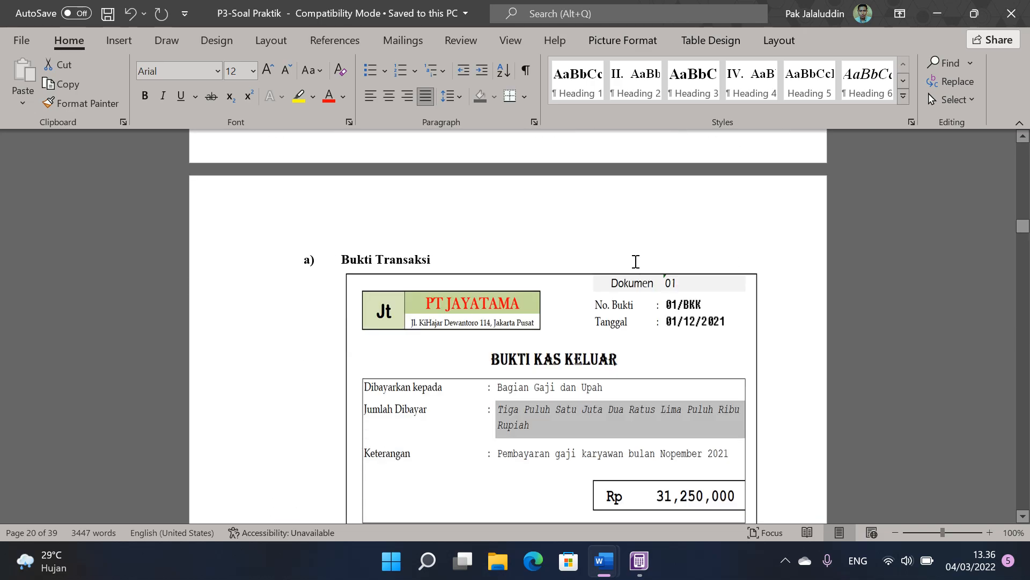
{"action": "scroll", "coordinate": [635, 262], "scroll_direction": "down", "scroll_amount": 2}
{"action": "scroll", "coordinate": [636, 261], "scroll_direction": "down", "scroll_amount": 3}
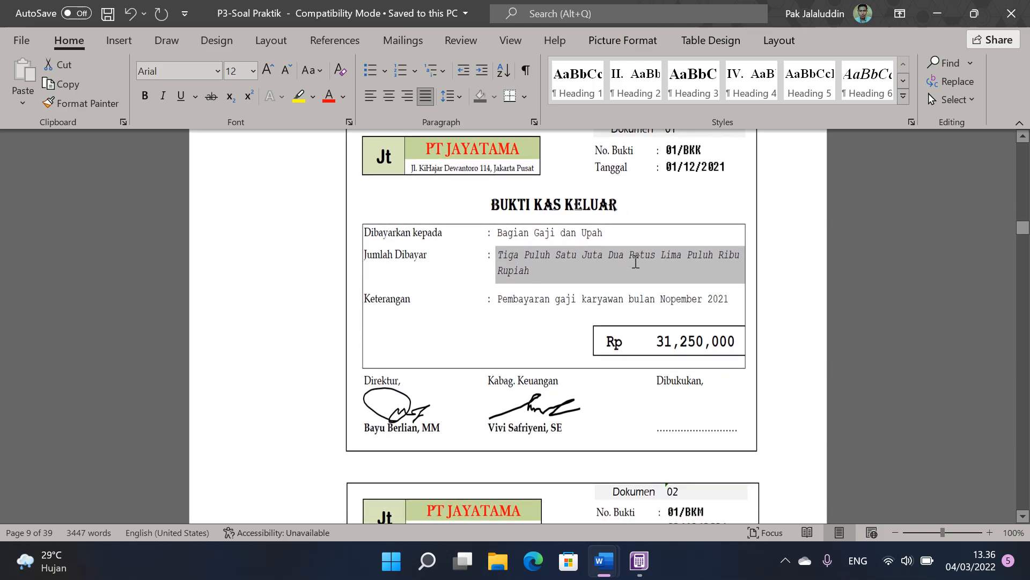
{"action": "left_click", "coordinate": [800, 197]}
{"action": "scroll", "coordinate": [799, 197], "scroll_direction": "up", "scroll_amount": 1}
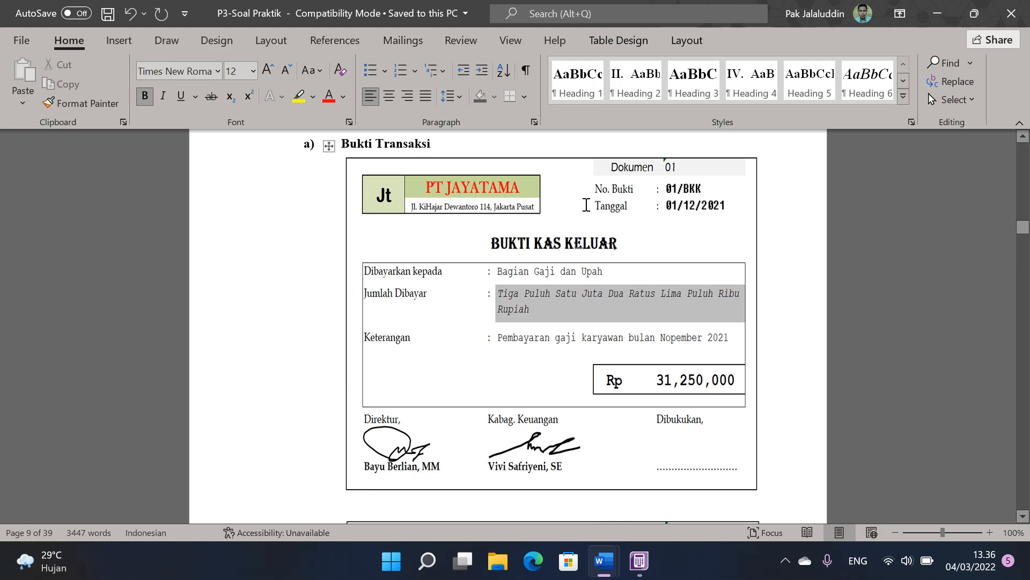
{"action": "left_click", "coordinate": [577, 244]}
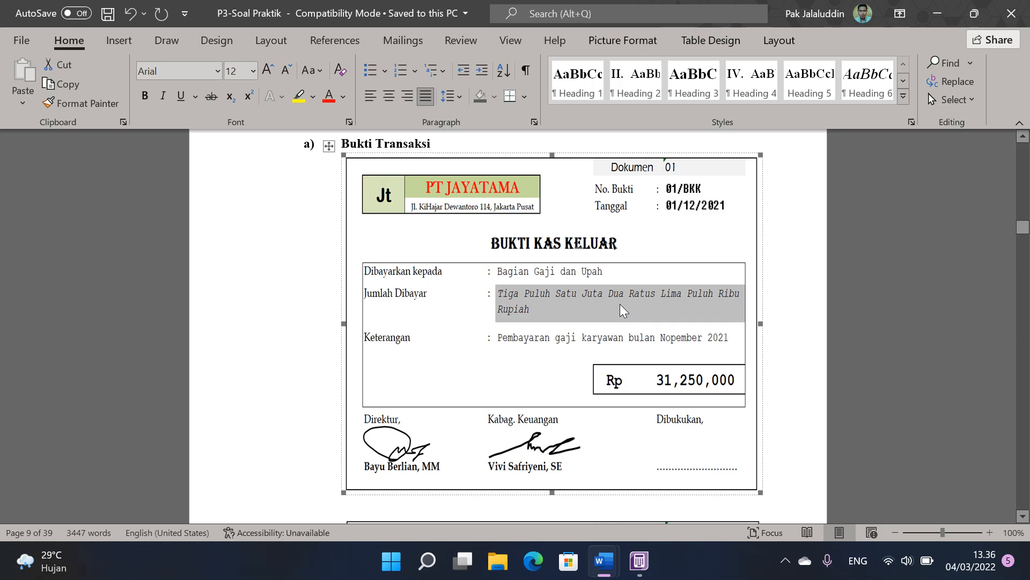
Step: Switch to ABSS Accounting and open a new Spend Money entry from Banking
{"action": "left_click", "coordinate": [643, 568]}
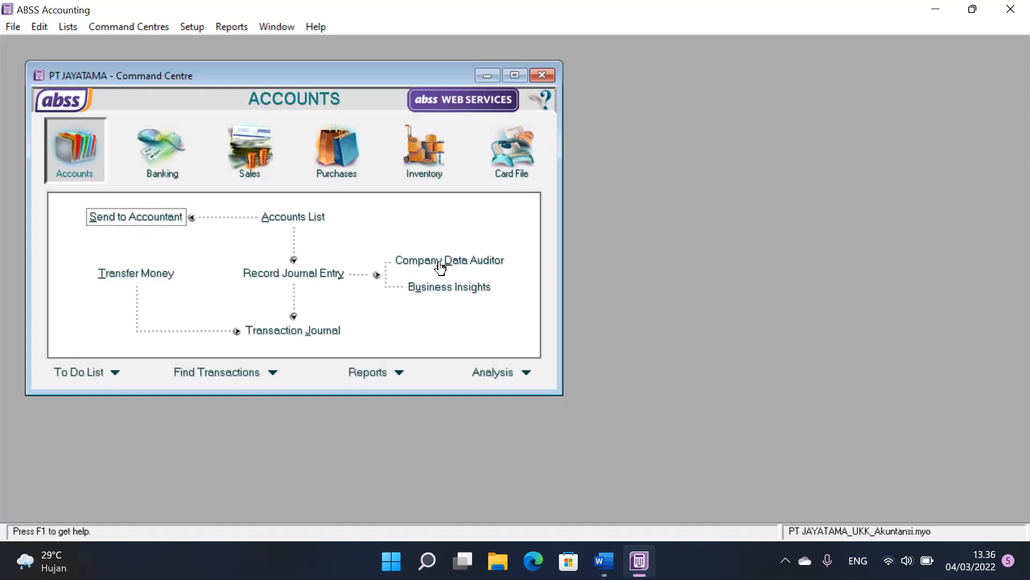
{"action": "left_click", "coordinate": [161, 153]}
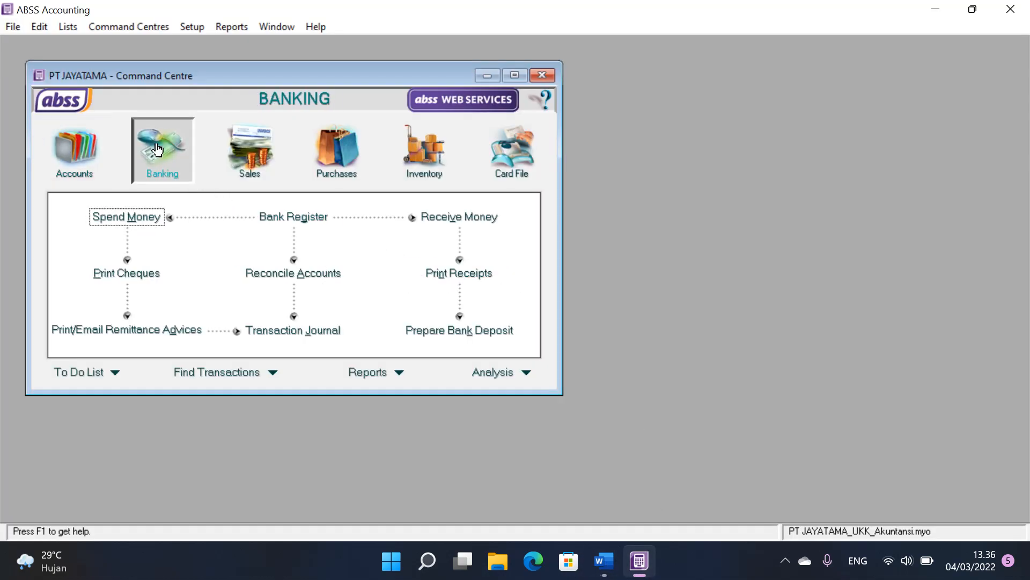
{"action": "left_click", "coordinate": [127, 221]}
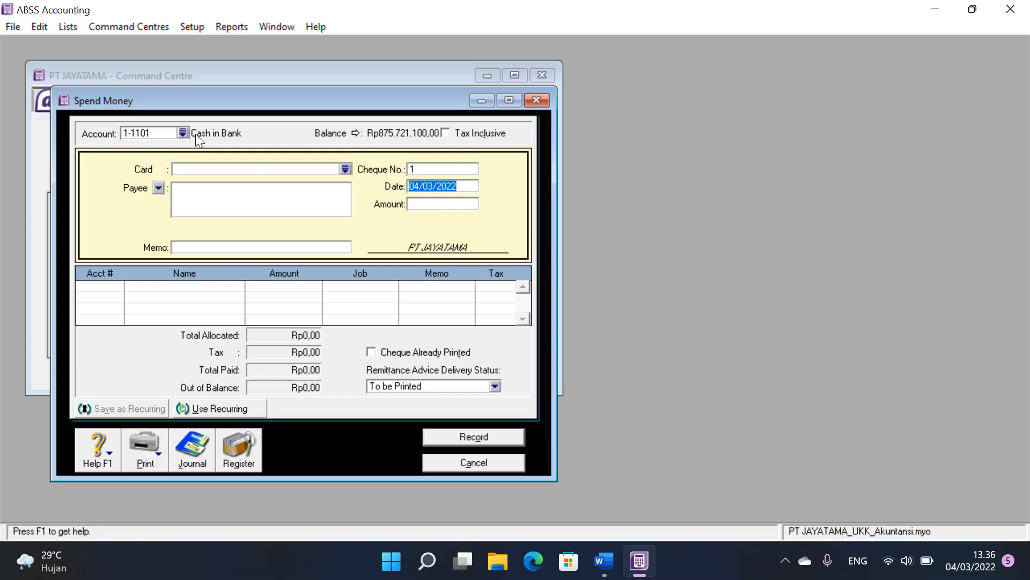
Step: Switch to P3-Soal Praktik in Word and examine the Pengeluaran Kas rules under Kebijakan Akuntansi
{"action": "left_click", "coordinate": [605, 561]}
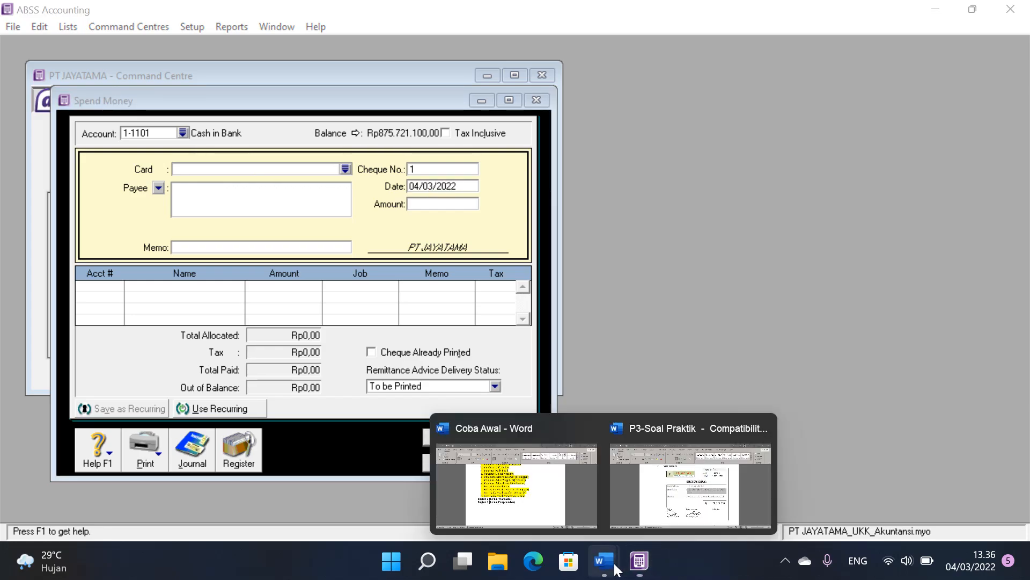
{"action": "left_click", "coordinate": [700, 512]}
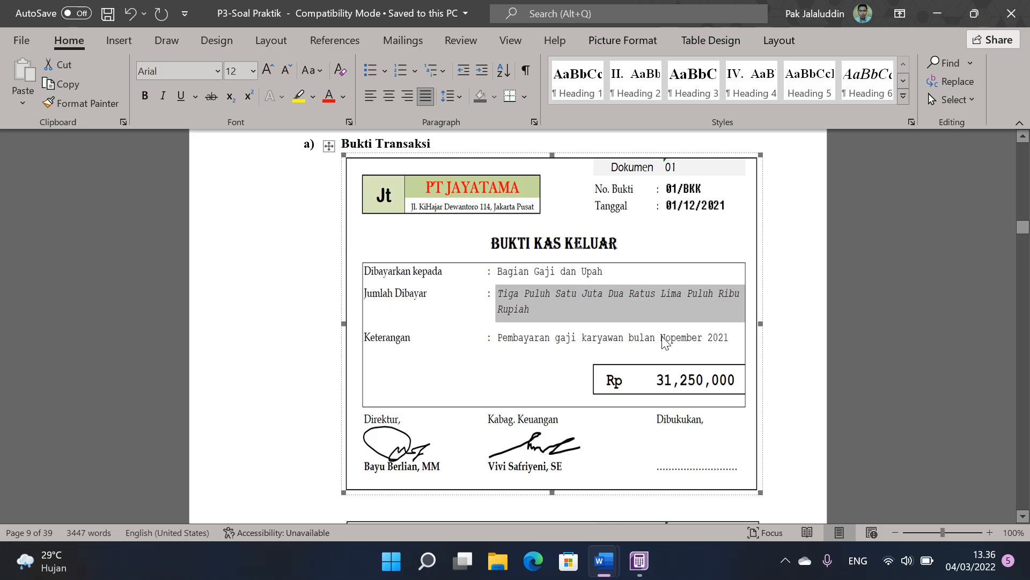
{"action": "scroll", "coordinate": [1021, 192], "scroll_direction": "up", "scroll_amount": 15}
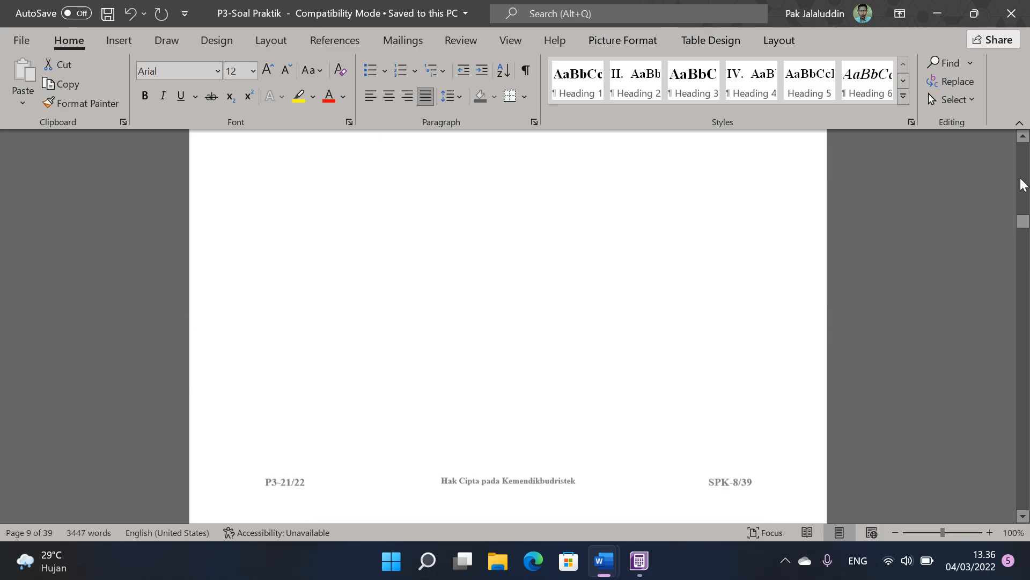
{"action": "scroll", "coordinate": [1026, 186], "scroll_direction": "up", "scroll_amount": 3}
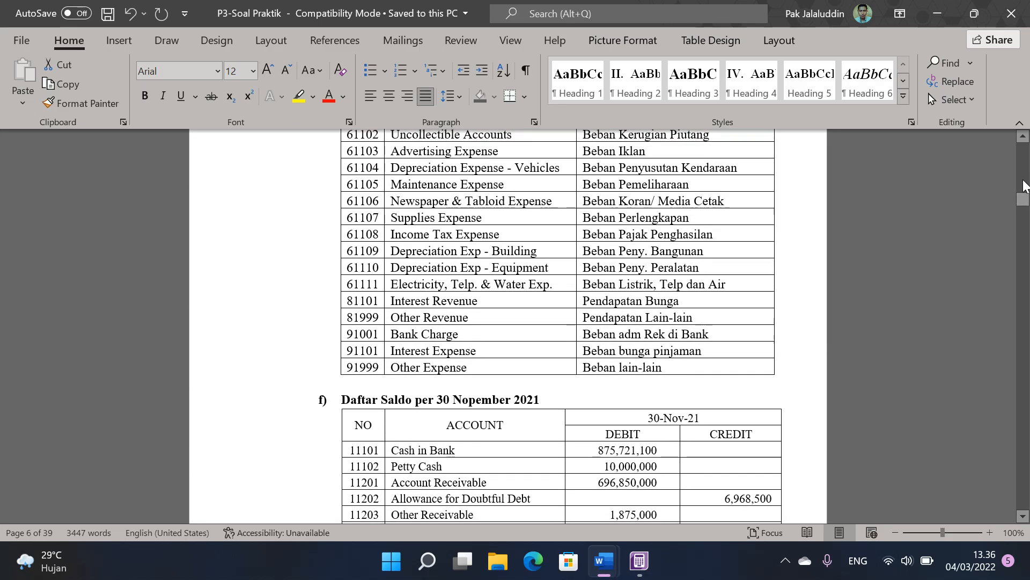
{"action": "left_click_drag", "start_coordinate": [1024, 199], "coordinate": [1025, 172]}
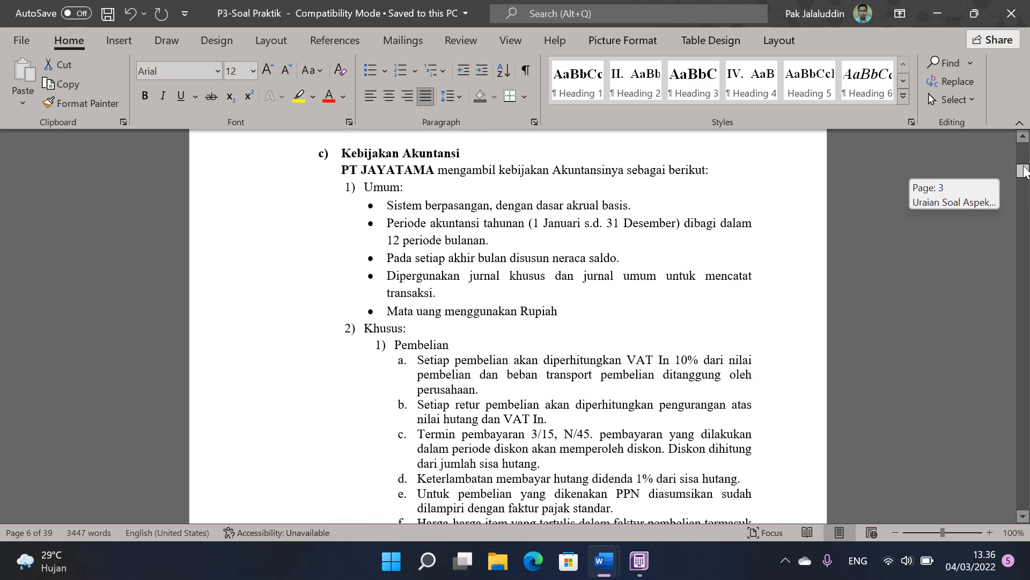
{"action": "scroll", "coordinate": [708, 312], "scroll_direction": "down", "scroll_amount": 10}
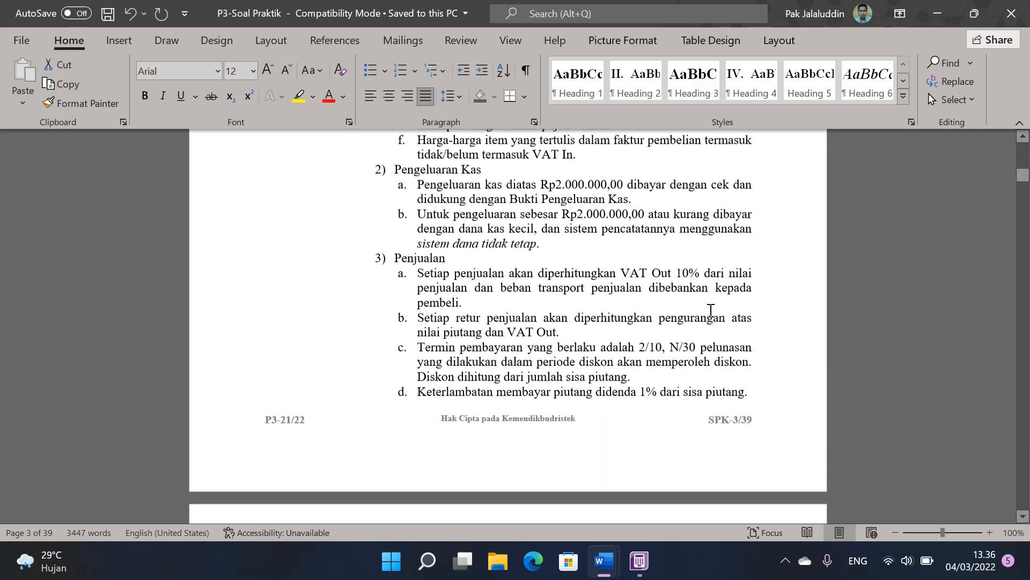
{"action": "left_click", "coordinate": [502, 188]}
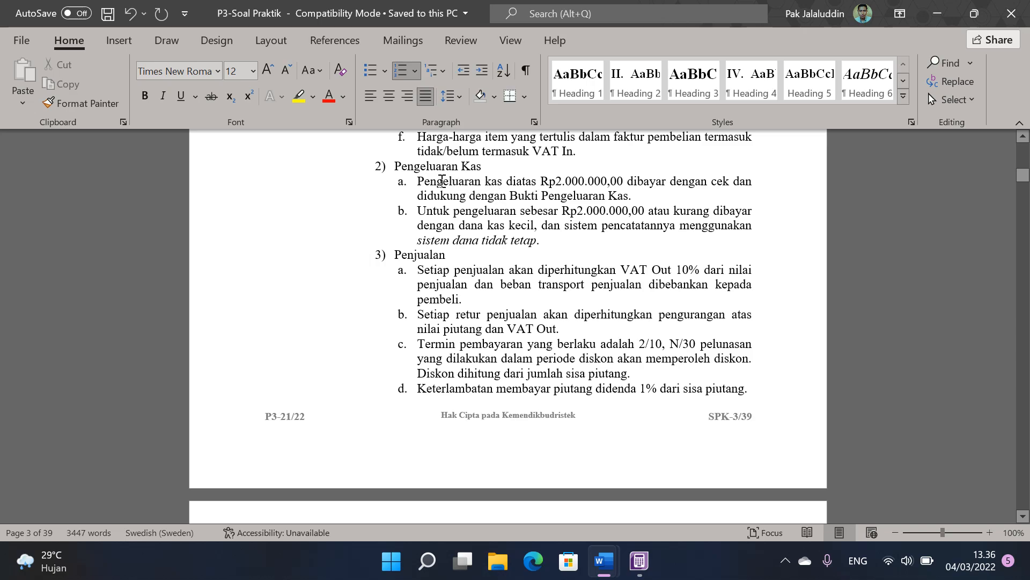
{"action": "left_click_drag", "start_coordinate": [419, 181], "coordinate": [644, 197]}
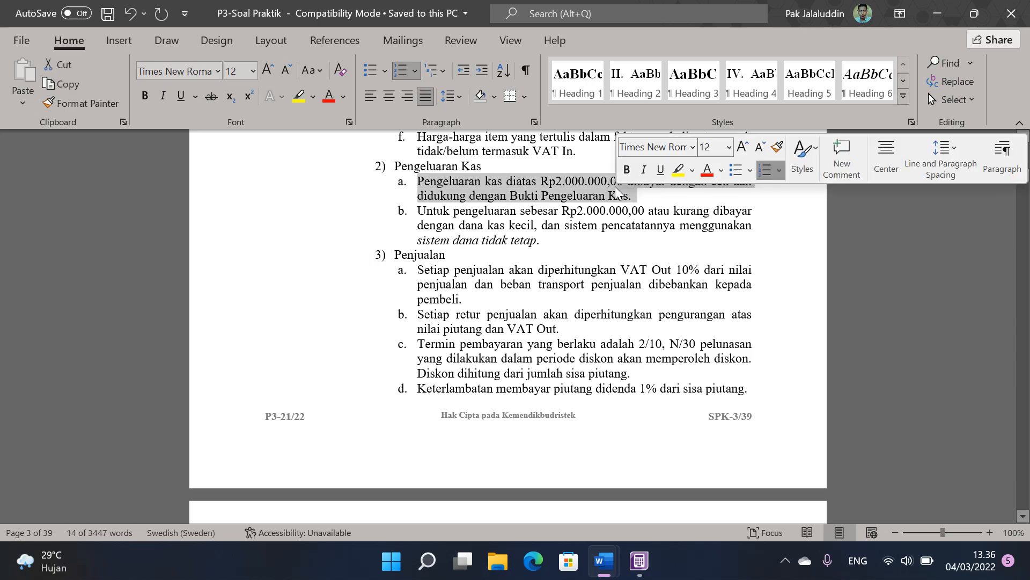
{"action": "left_click", "coordinate": [616, 194]}
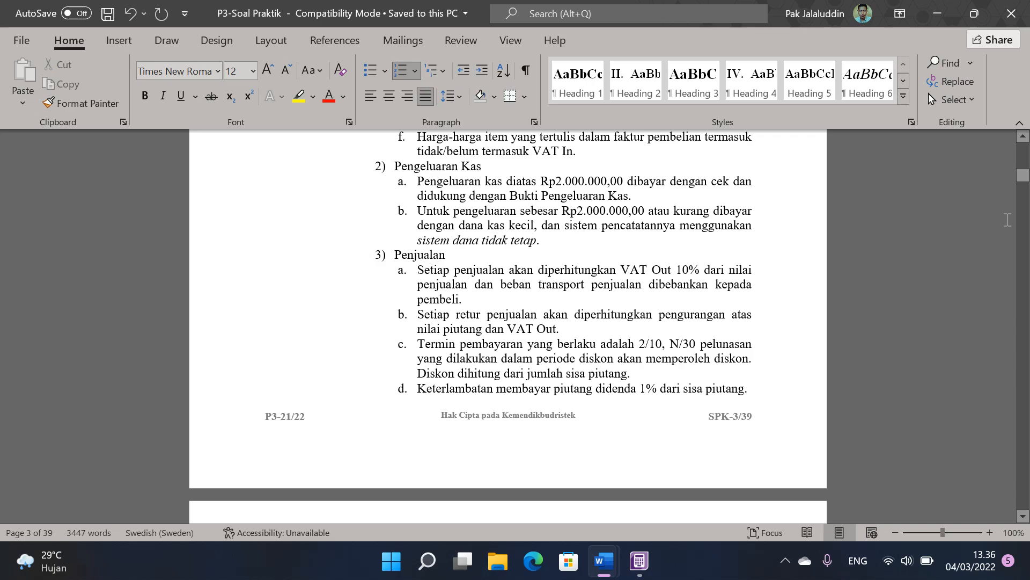
Step: Look up the Dokumen 01 voucher, switch to ABSS Accounting and set the Spend Money date to 01/12/2021
{"action": "left_click_drag", "start_coordinate": [1023, 174], "coordinate": [1025, 244]}
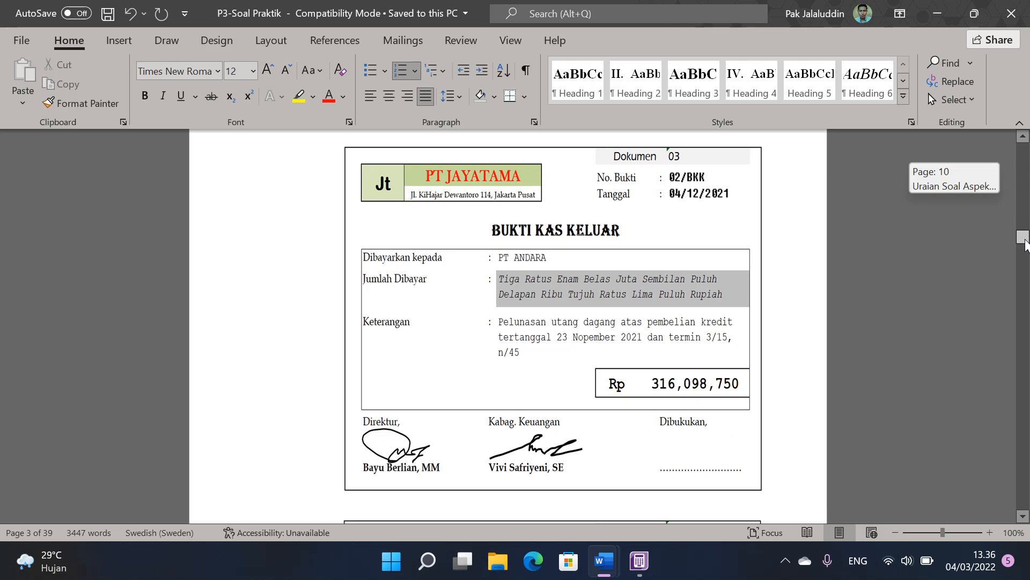
{"action": "scroll", "coordinate": [622, 250], "scroll_direction": "up", "scroll_amount": 15}
{"action": "scroll", "coordinate": [622, 251], "scroll_direction": "up", "scroll_amount": 7}
{"action": "scroll", "coordinate": [617, 255], "scroll_direction": "down", "scroll_amount": 4}
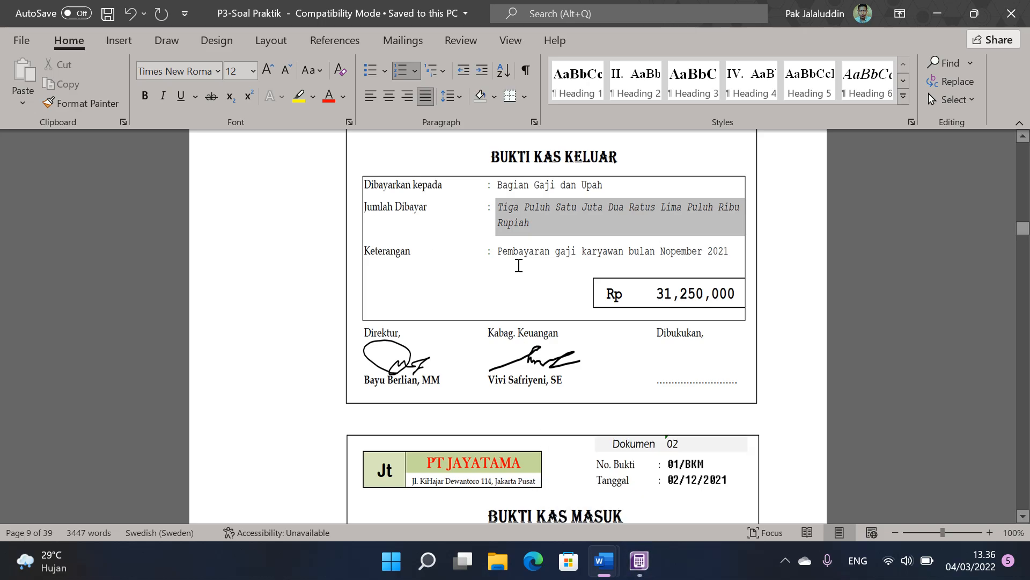
{"action": "scroll", "coordinate": [717, 241], "scroll_direction": "up", "scroll_amount": 3}
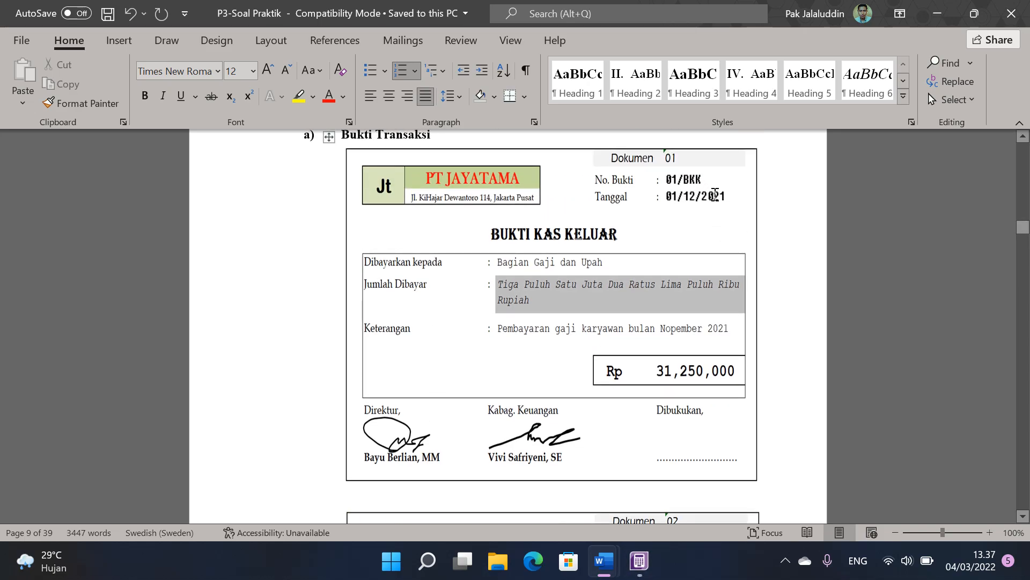
{"action": "left_click", "coordinate": [639, 561]}
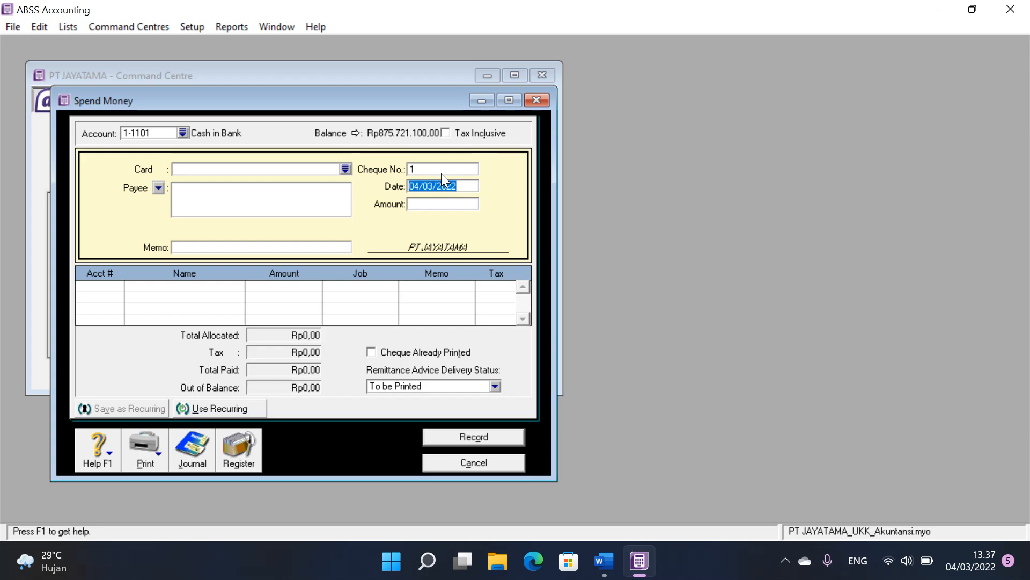
{"action": "type", "text": "01/12/2021"}
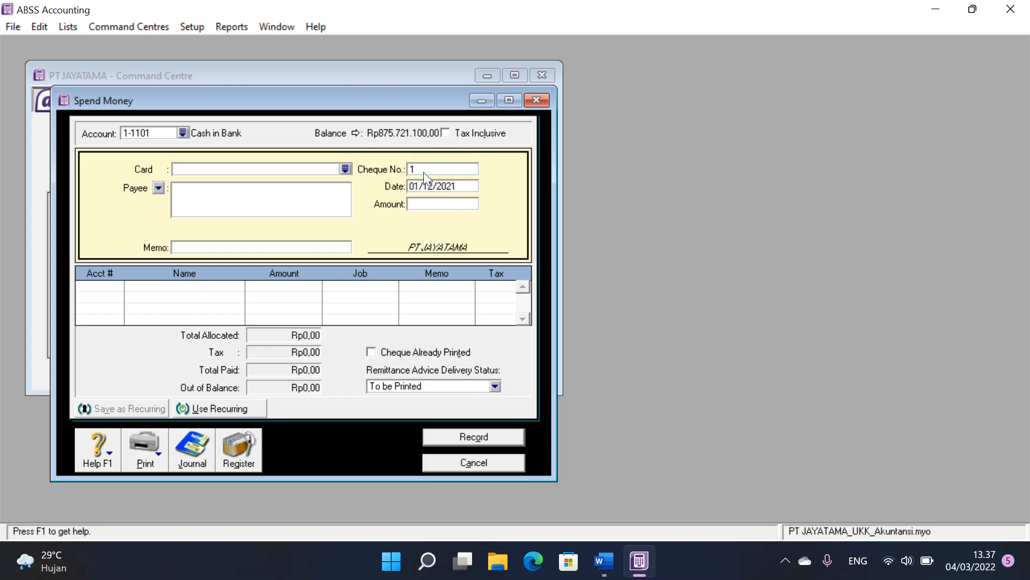
Step: Check the voucher number on Dokumen 01 in Word and enter 01/BKK as the Spend Money cheque number
{"action": "left_click", "coordinate": [604, 561]}
{"action": "left_click", "coordinate": [691, 473]}
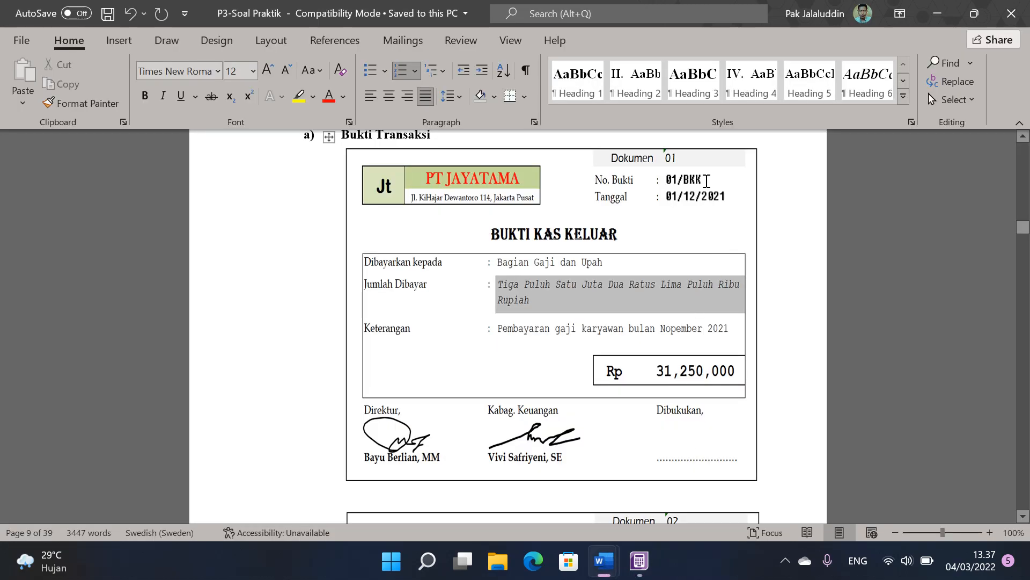
{"action": "left_click", "coordinate": [640, 561]}
{"action": "left_click", "coordinate": [454, 169]}
{"action": "type", "text": "01/BKK"}
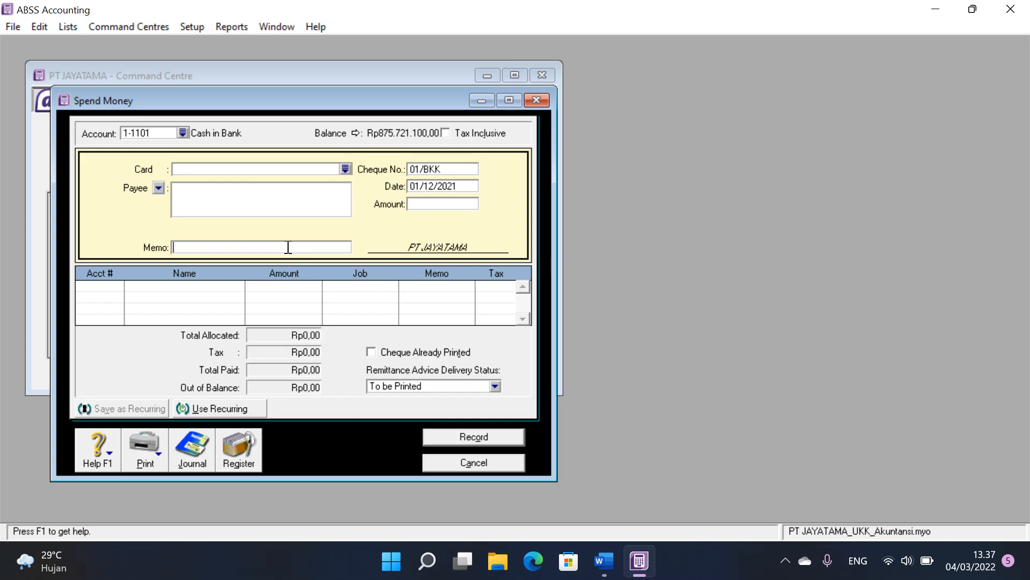
Step: Check the Keterangan on Dokumen 01 in Word and enter "Pembayaran Gaji Karyawan bulan November" as the Spend Money memo in ABSS Accounting
{"action": "left_click", "coordinate": [607, 568]}
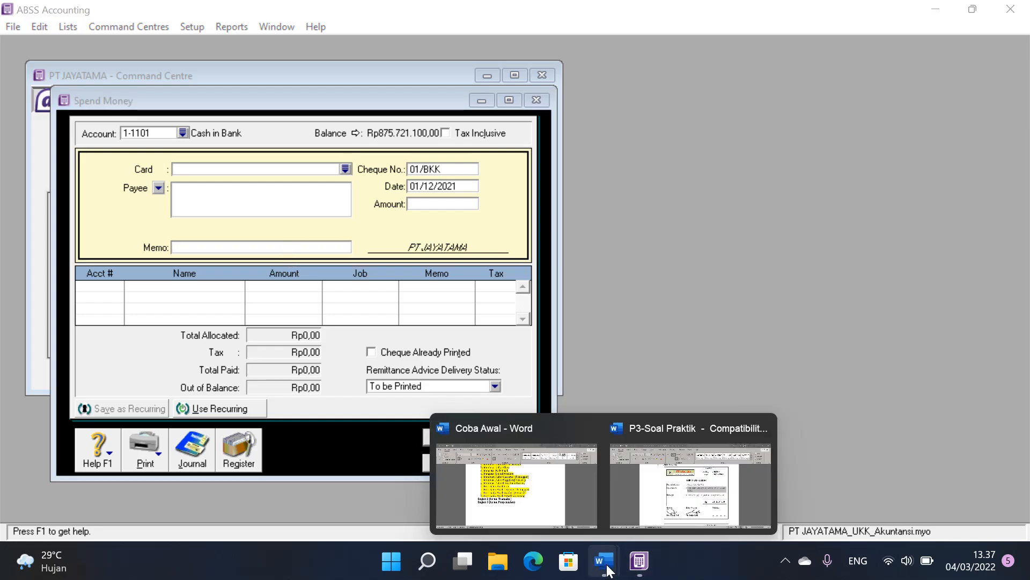
{"action": "left_click", "coordinate": [699, 511]}
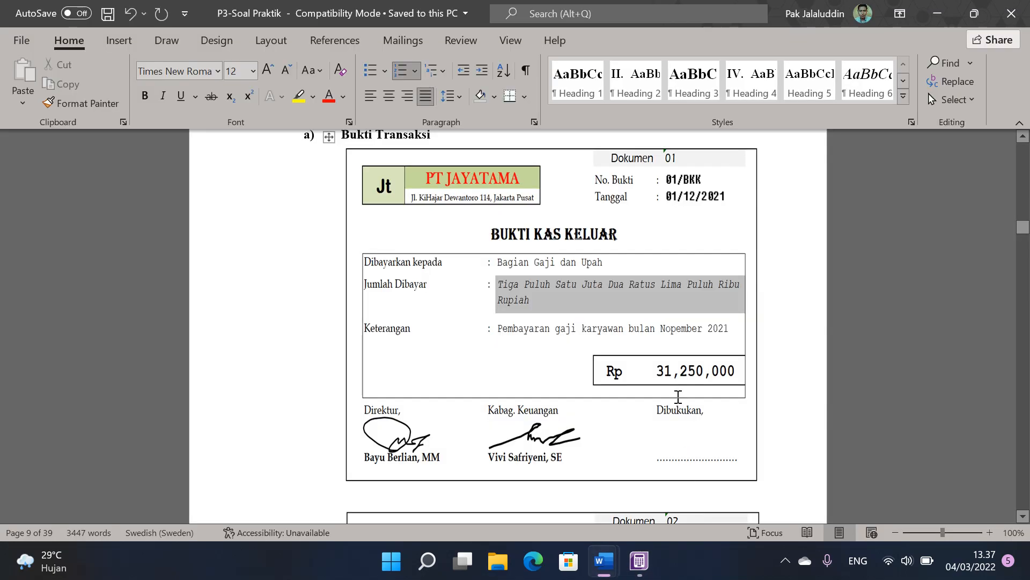
{"action": "left_click", "coordinate": [546, 327]}
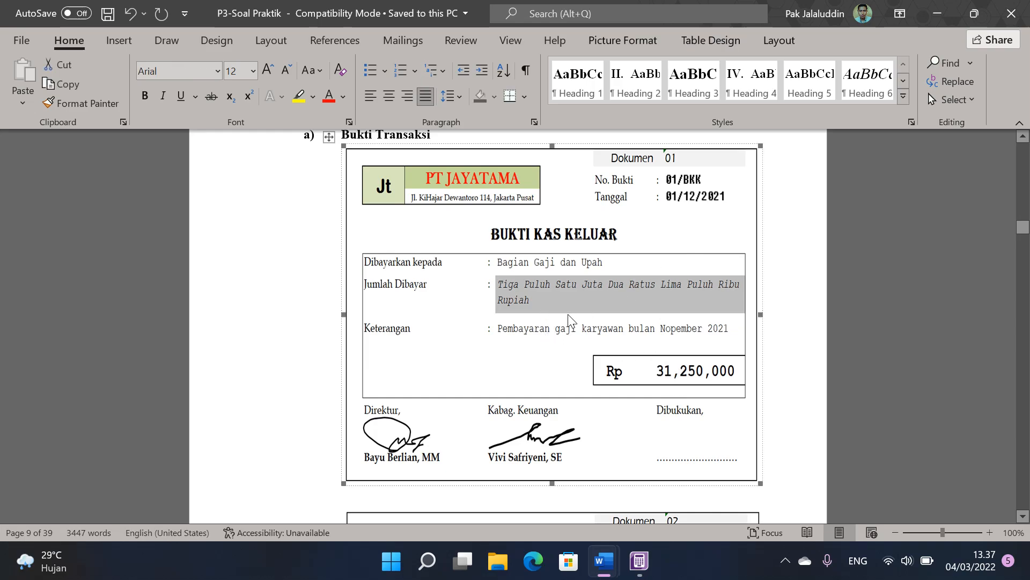
{"action": "left_click", "coordinate": [646, 563]}
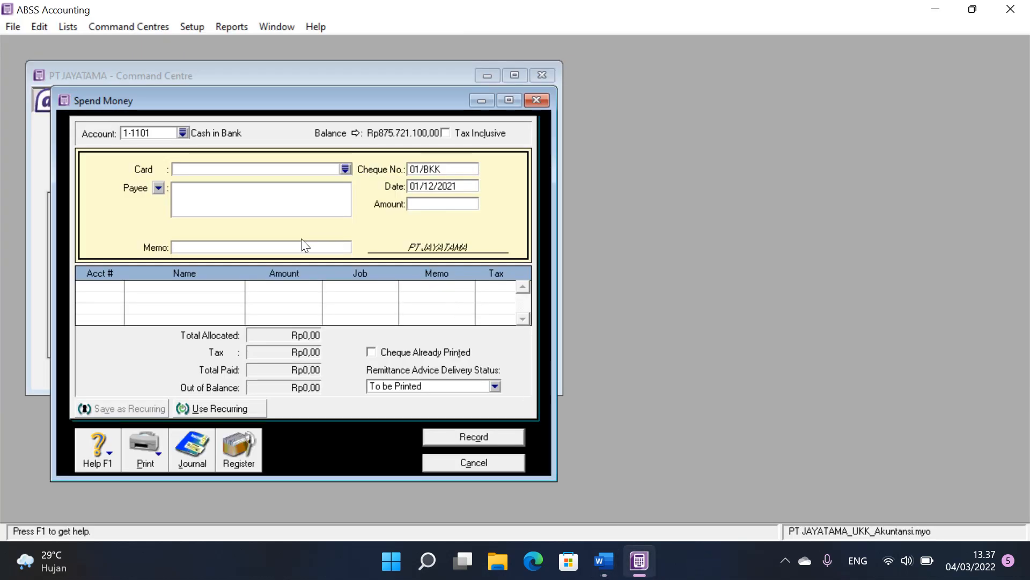
{"action": "left_click", "coordinate": [298, 241]}
{"action": "type", "text": "Pembayaran Gaji Karyawan bulan November"}
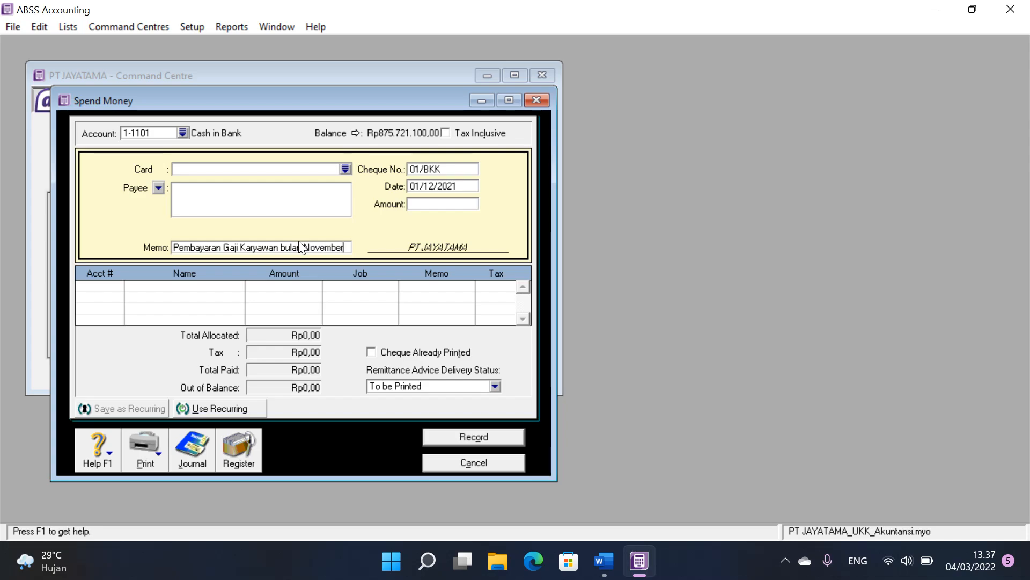
Step: Check Dokumen 01 in Word again and allocate the Spend Money entry to account 2-1202 Accrued Expense in ABSS Accounting
{"action": "left_click", "coordinate": [118, 289]}
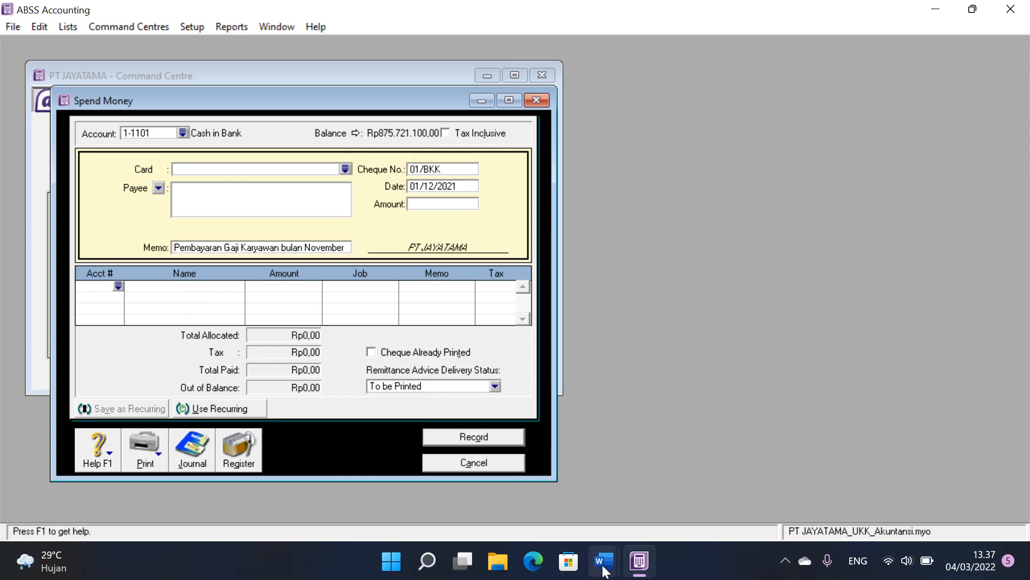
{"action": "mouse_move", "coordinate": [605, 561]}
{"action": "left_click", "coordinate": [703, 473]}
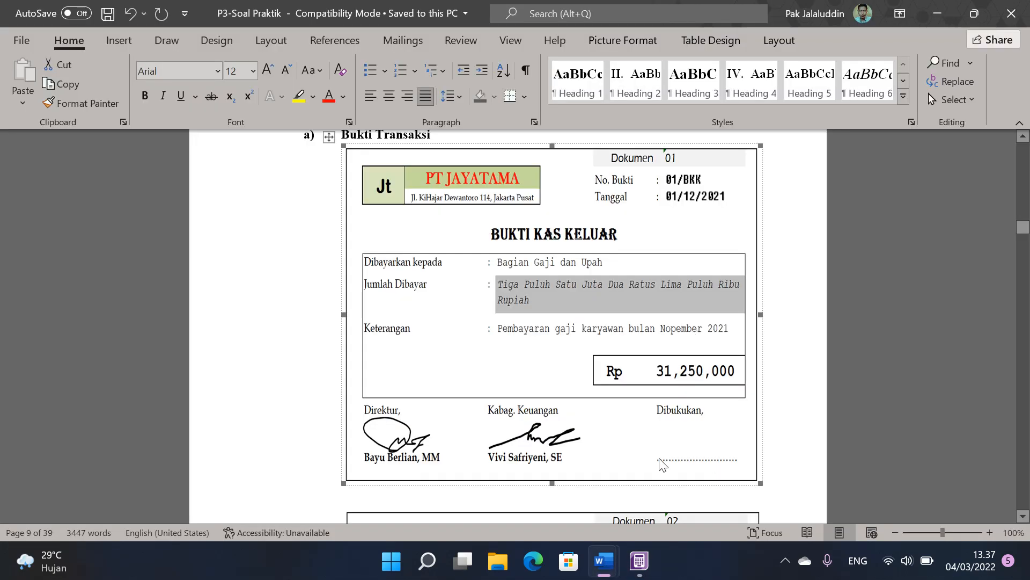
{"action": "left_click", "coordinate": [637, 566]}
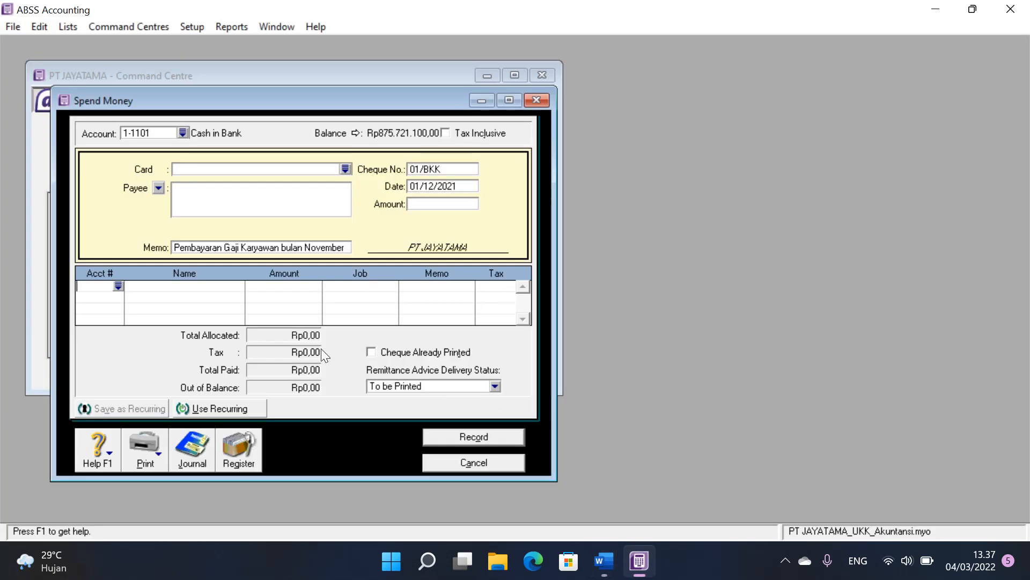
{"action": "left_click", "coordinate": [118, 286]}
{"action": "scroll", "coordinate": [523, 285], "scroll_direction": "up", "scroll_amount": 10}
{"action": "scroll", "coordinate": [525, 284], "scroll_direction": "down", "scroll_amount": 2}
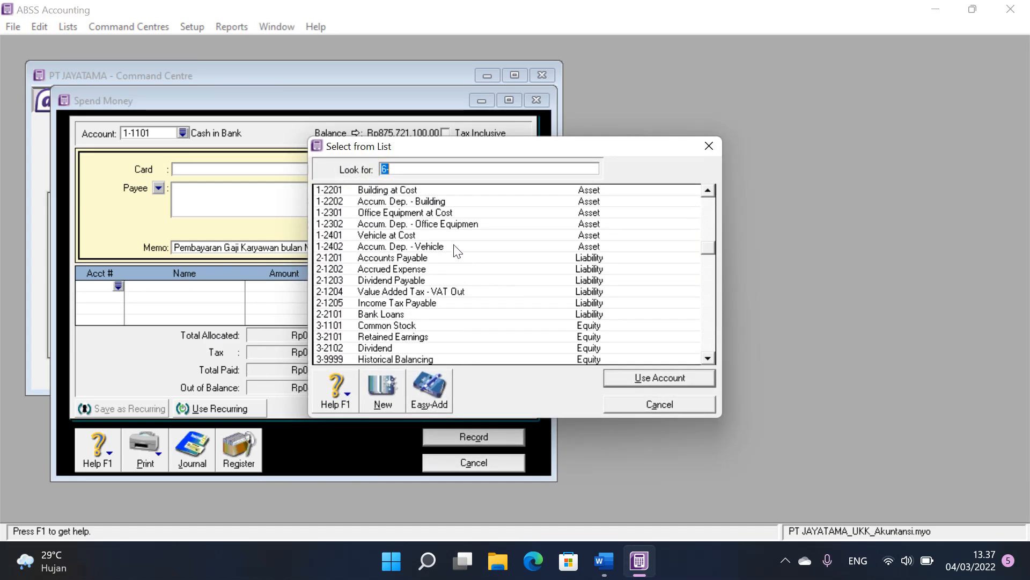
{"action": "left_click", "coordinate": [422, 268]}
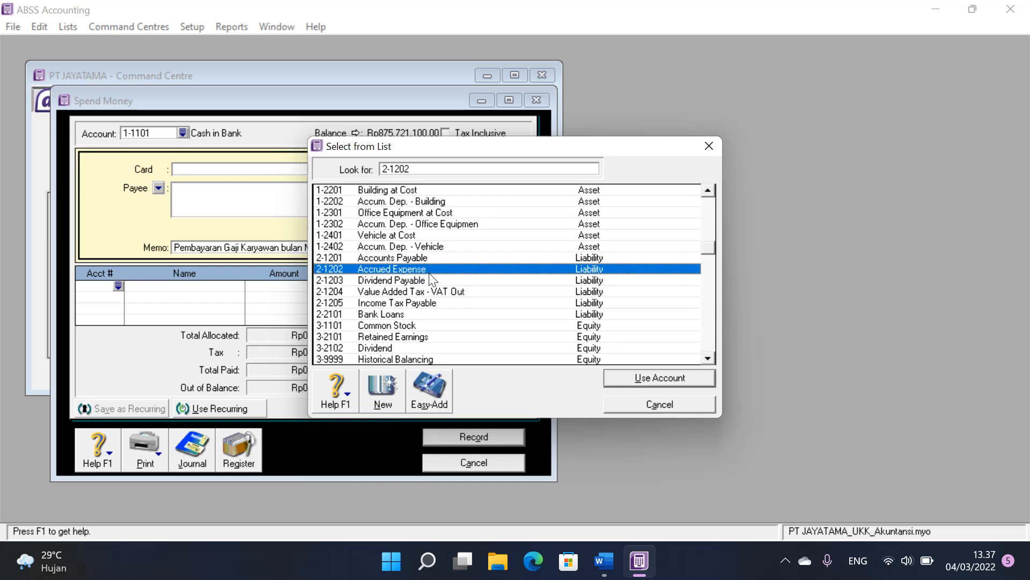
{"action": "left_click", "coordinate": [664, 378]}
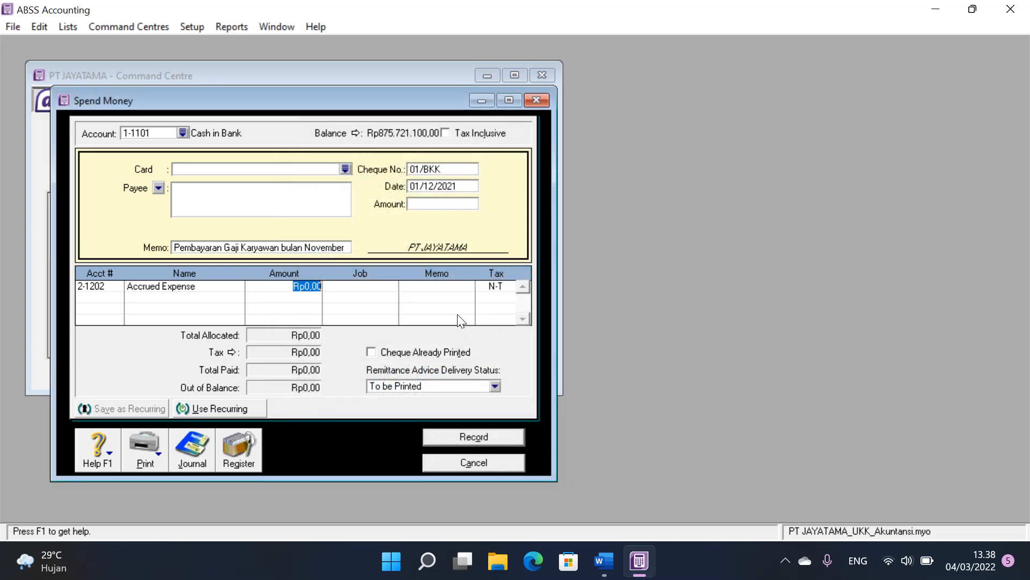
Step: Look up the payment total on Dokumen 01 in Word, set the Spend Money amount to Rp31.250.000 in ABSS Accounting and record the entry
{"action": "left_click", "coordinate": [449, 204]}
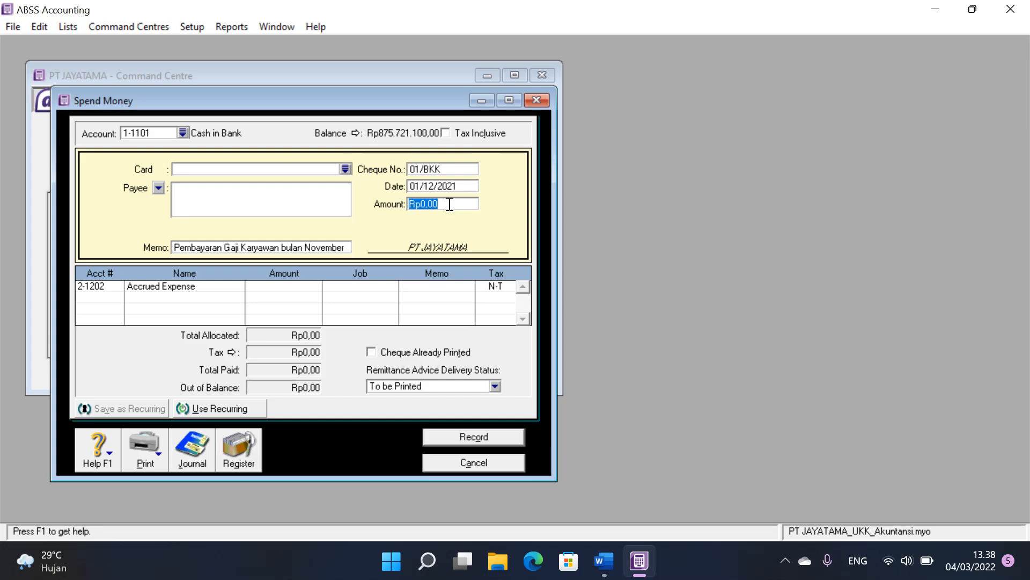
{"action": "left_click", "coordinate": [614, 565]}
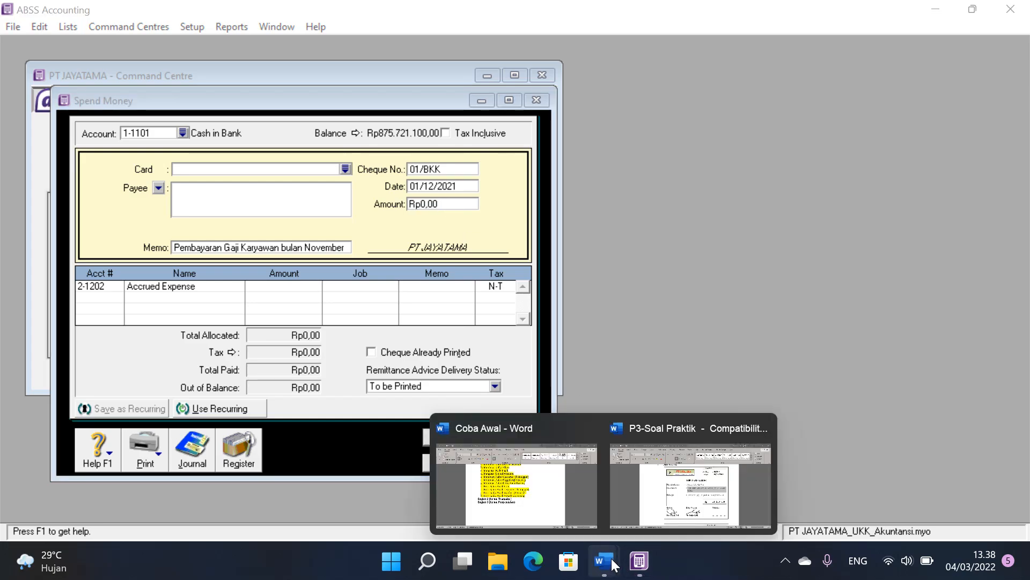
{"action": "left_click", "coordinate": [691, 472]}
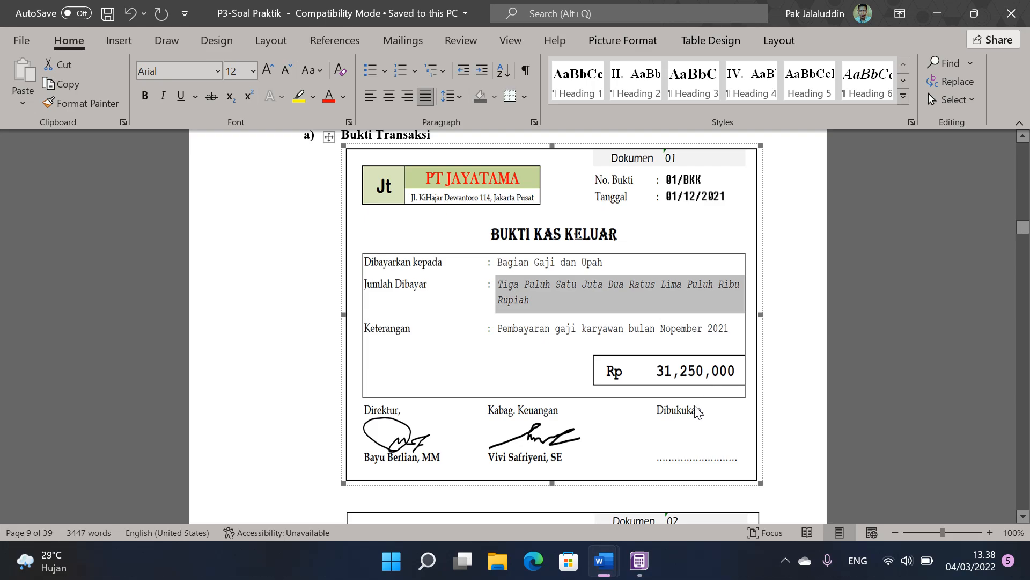
{"action": "left_click", "coordinate": [642, 526]}
{"action": "type", "text": "31250000"}
{"action": "key", "text": "Tab"}
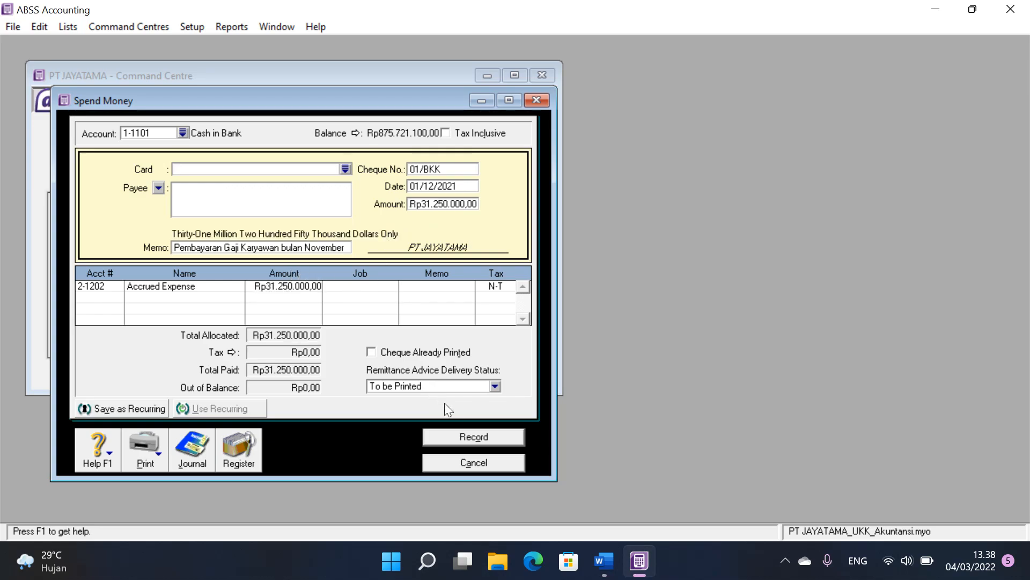
{"action": "left_click", "coordinate": [474, 437]}
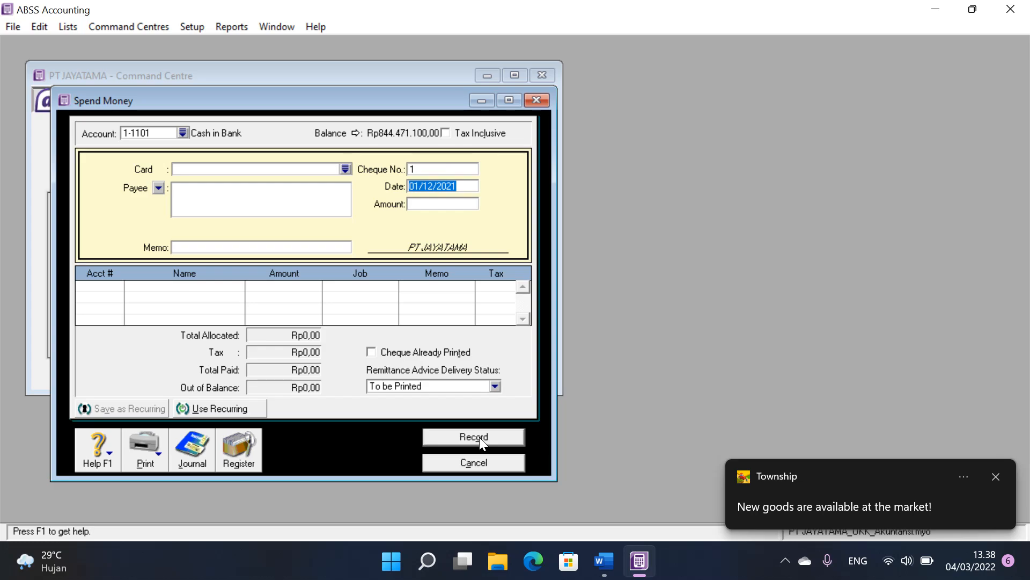
Step: Record the blank Spend Money entry as voided cheque 1
{"action": "left_click", "coordinate": [478, 436]}
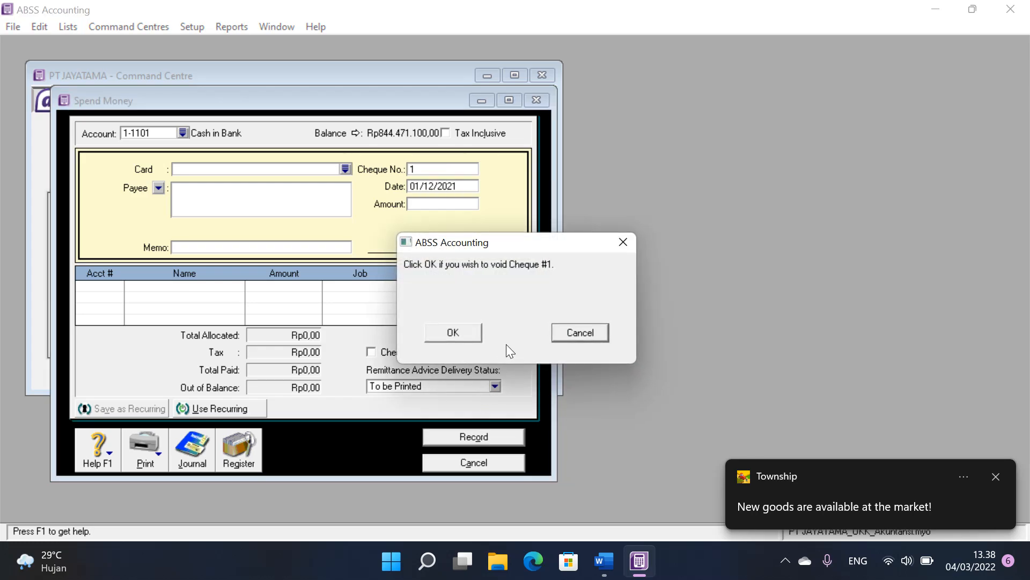
{"action": "left_click", "coordinate": [473, 333]}
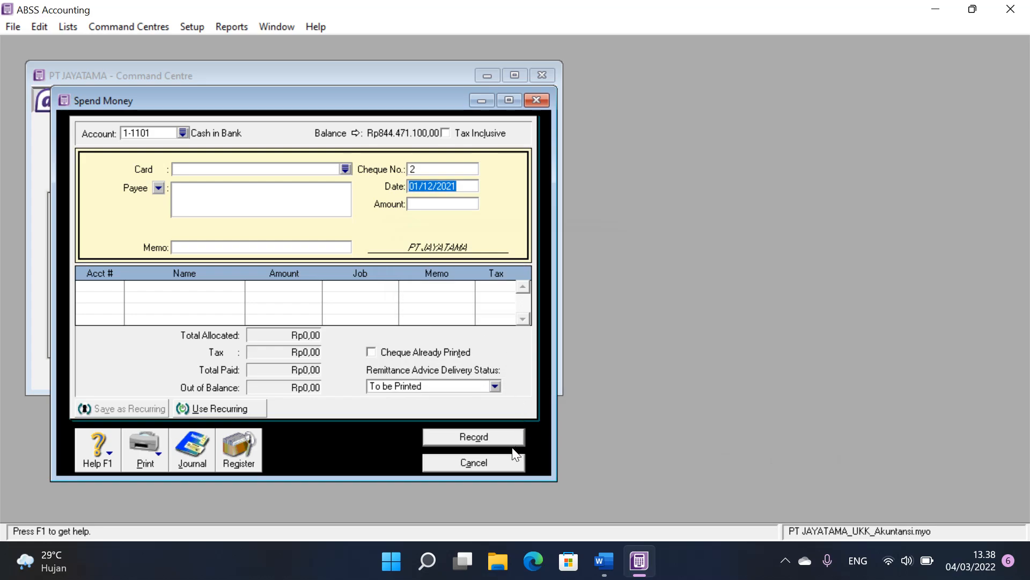
Step: Close Spend Money and view the Disbursements in the Transaction Journal dated from 01/12/2021 to 31/12/2021
{"action": "left_click", "coordinate": [510, 462]}
{"action": "left_click", "coordinate": [312, 332]}
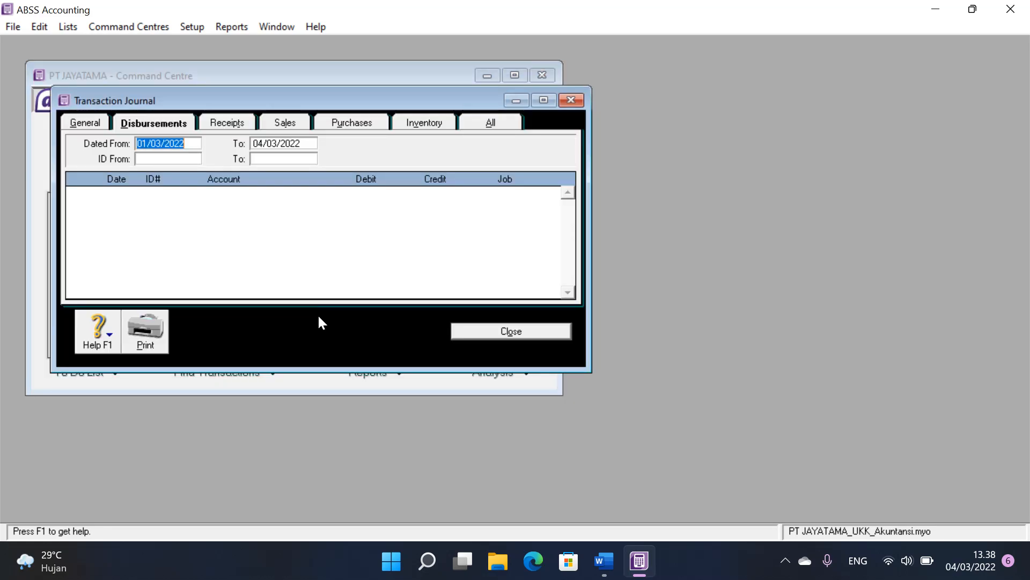
{"action": "type", "text": "01/12/2021"}
{"action": "key", "text": "Tab"}
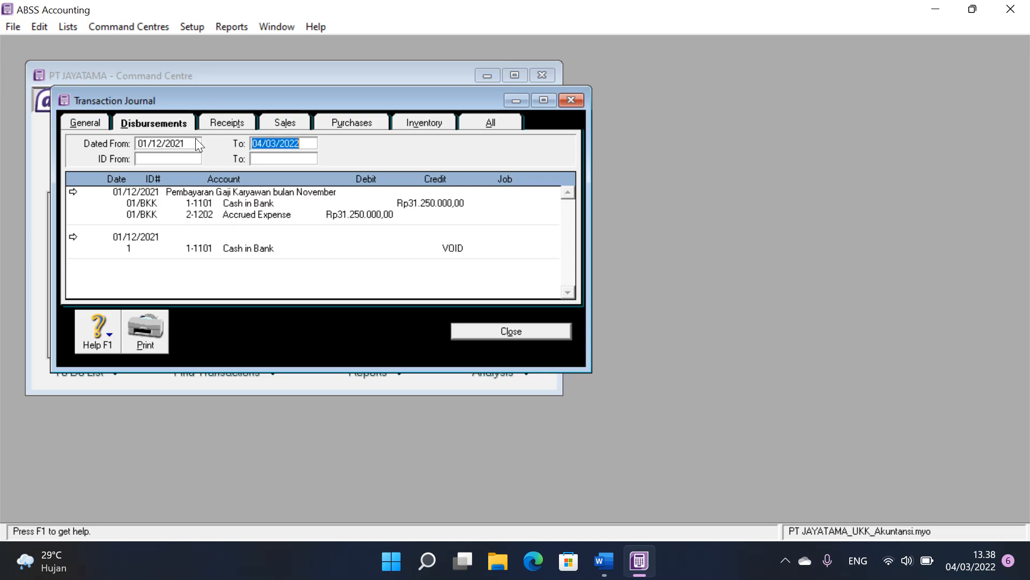
{"action": "type", "text": "31"}
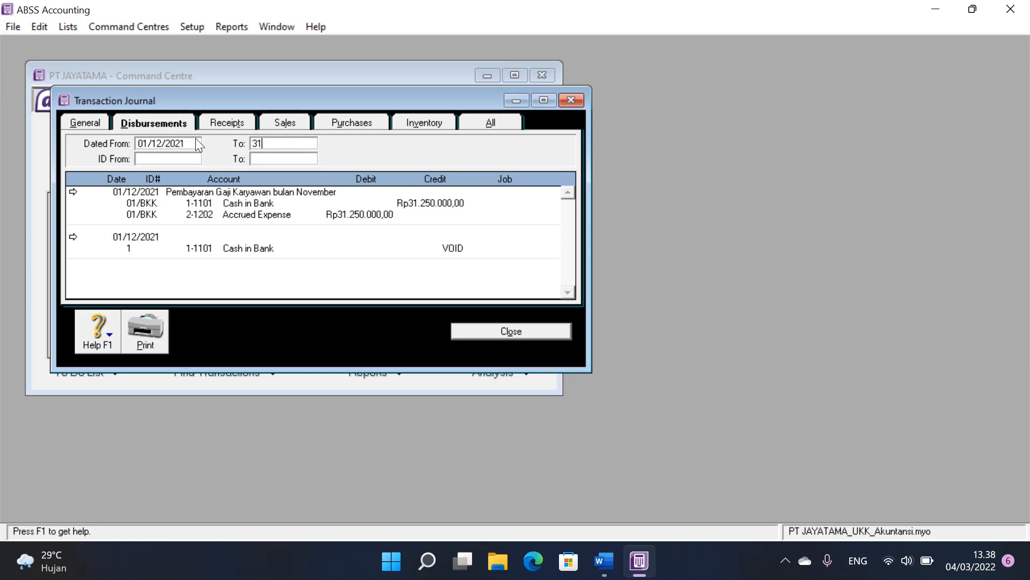
{"action": "type", "text": "/12/20"}
{"action": "type", "text": "1"}
{"action": "key", "text": "Tab"}
Step: Open voided cheque 1 from the Transaction Journal and delete its cheque transaction
{"action": "left_click", "coordinate": [74, 236]}
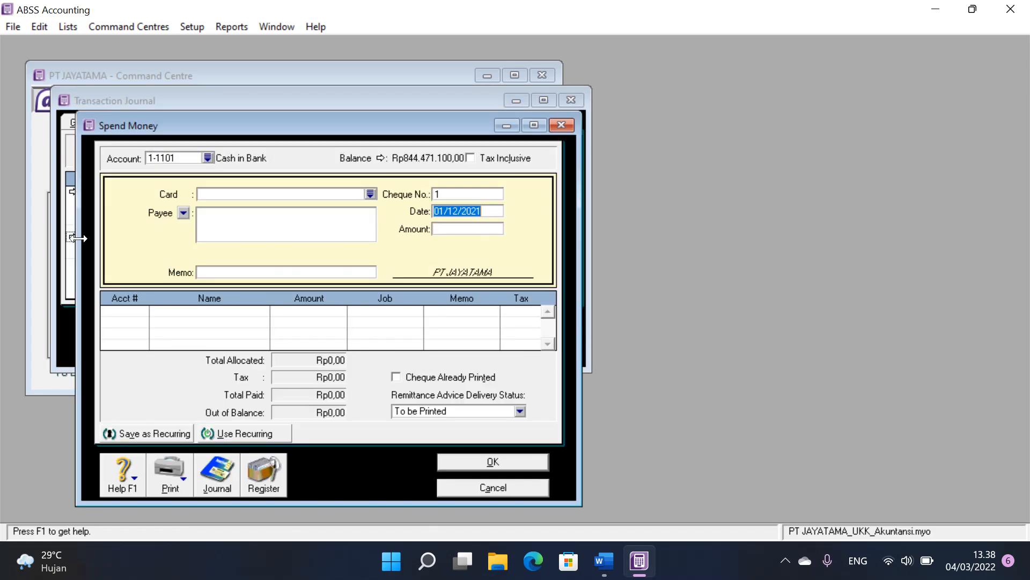
{"action": "left_click", "coordinate": [494, 488]}
{"action": "left_click", "coordinate": [74, 237]}
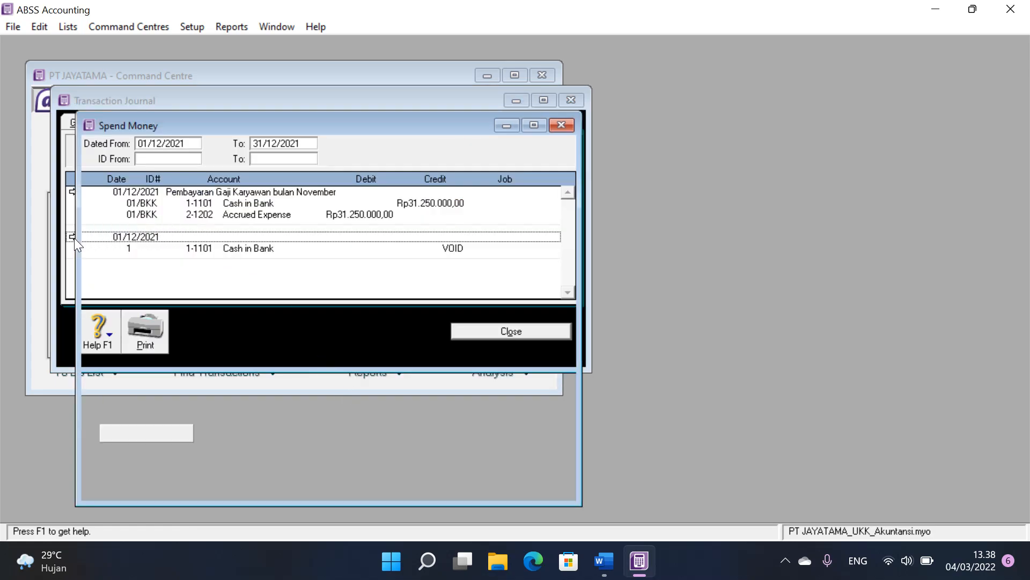
{"action": "right_click", "coordinate": [148, 231]}
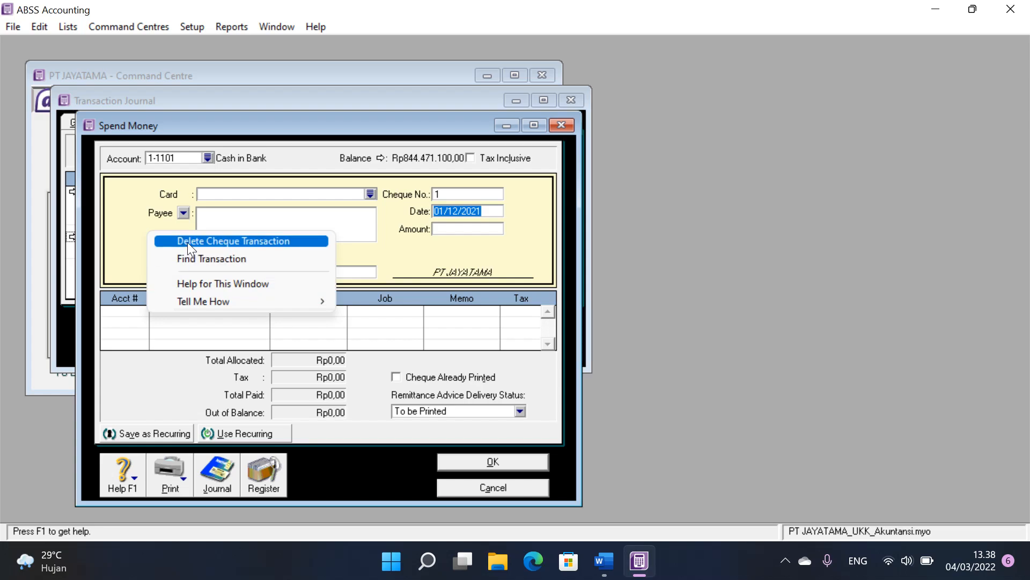
{"action": "left_click", "coordinate": [187, 242]}
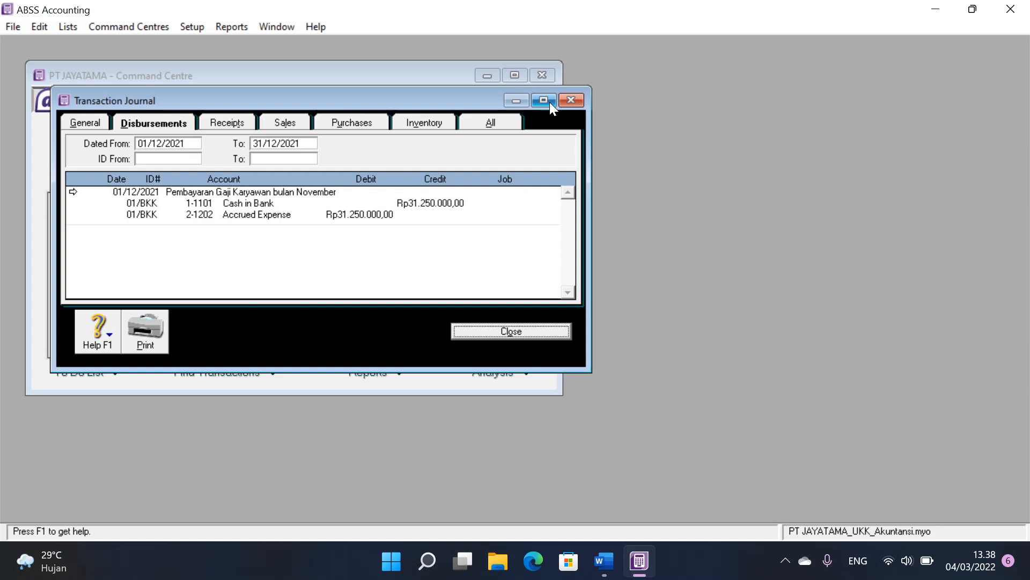
Step: Switch to P3-Soal Praktik in Word and examine the accounts and amounts for 01/BKK in the December 2021 Cash Payment Journal
{"action": "mouse_move", "coordinate": [617, 568]}
{"action": "left_click", "coordinate": [620, 524]}
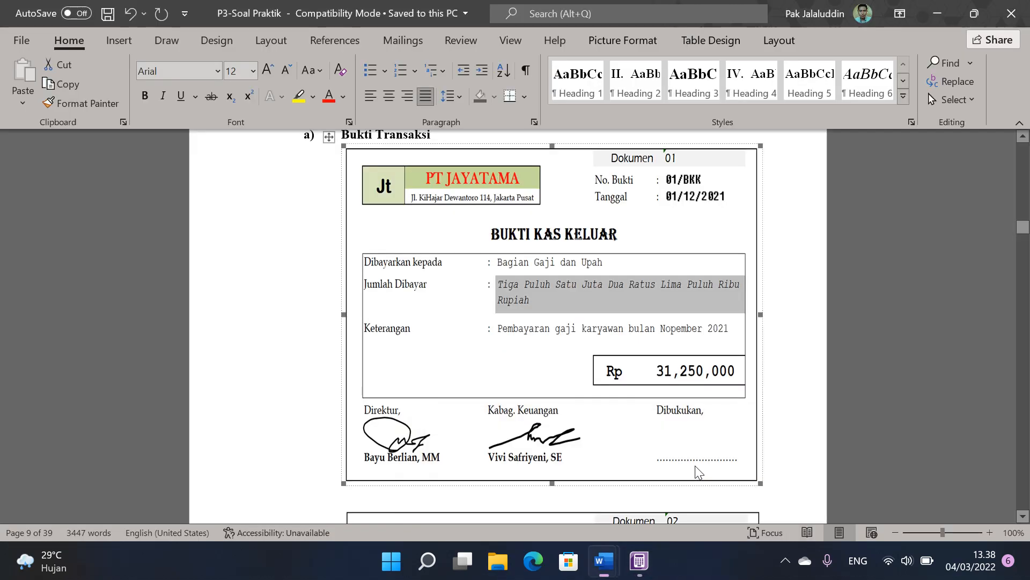
{"action": "left_click_drag", "start_coordinate": [1022, 232], "coordinate": [1025, 382]}
{"action": "scroll", "coordinate": [782, 361], "scroll_direction": "down", "scroll_amount": 5}
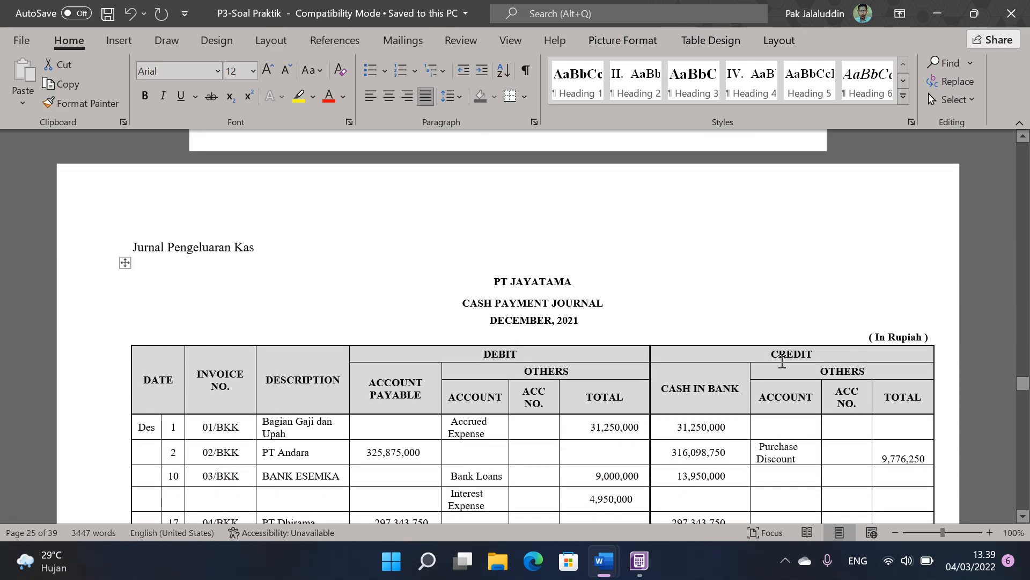
{"action": "left_click", "coordinate": [501, 352]}
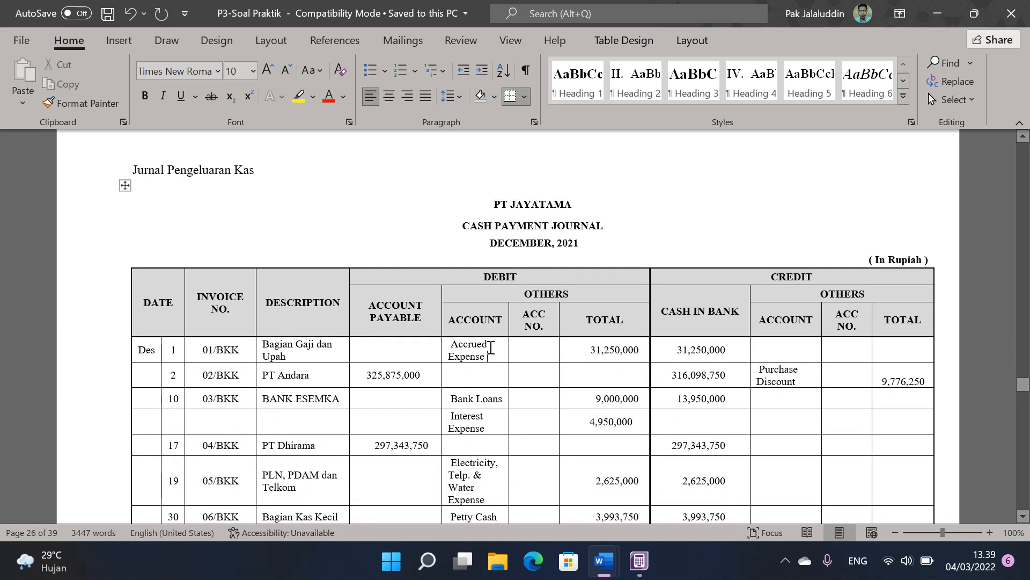
{"action": "scroll", "coordinate": [500, 350], "scroll_direction": "down", "scroll_amount": 2}
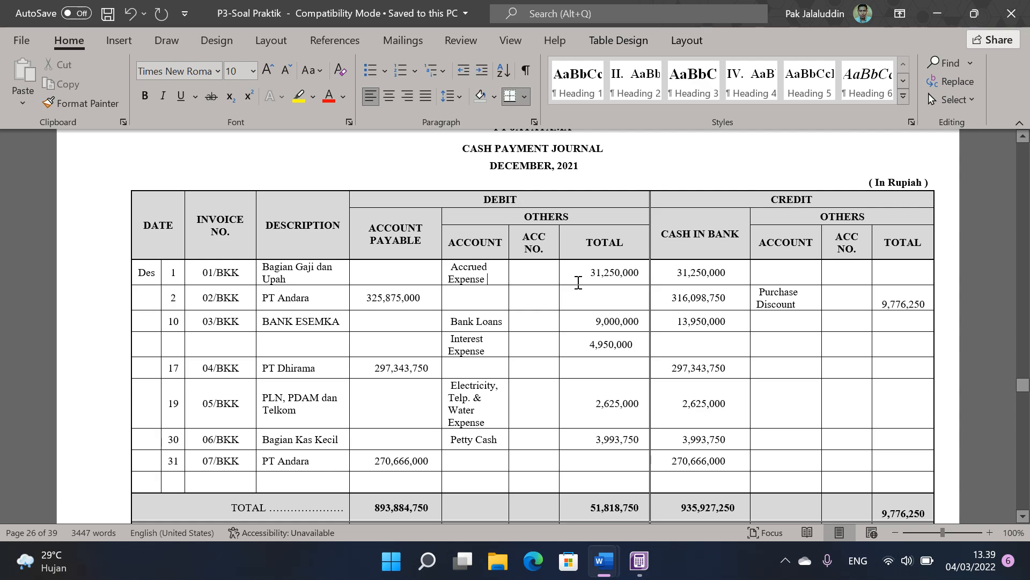
{"action": "left_click", "coordinate": [585, 273]}
{"action": "scroll", "coordinate": [585, 278], "scroll_direction": "up", "scroll_amount": 1}
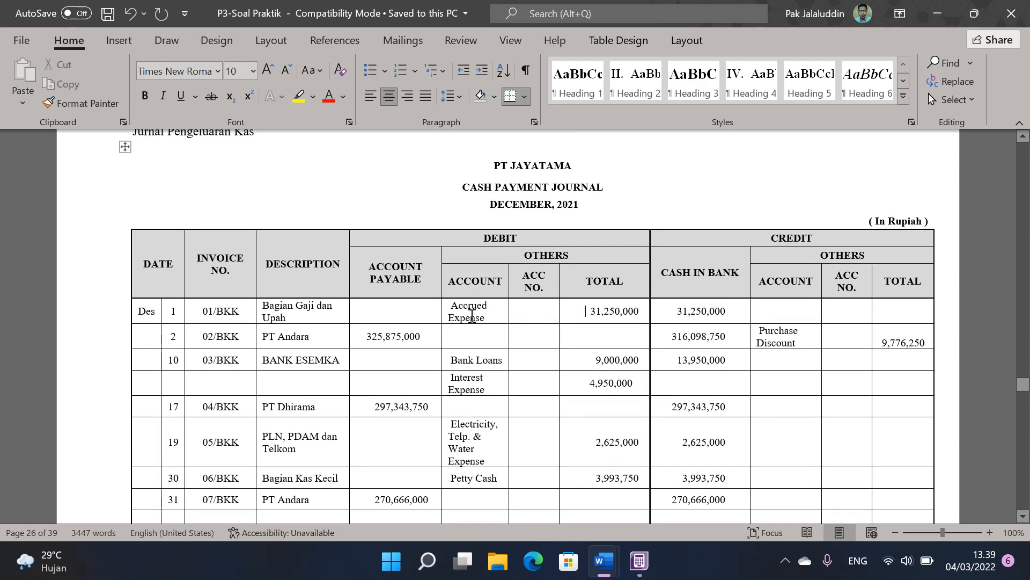
{"action": "left_click", "coordinate": [471, 313]}
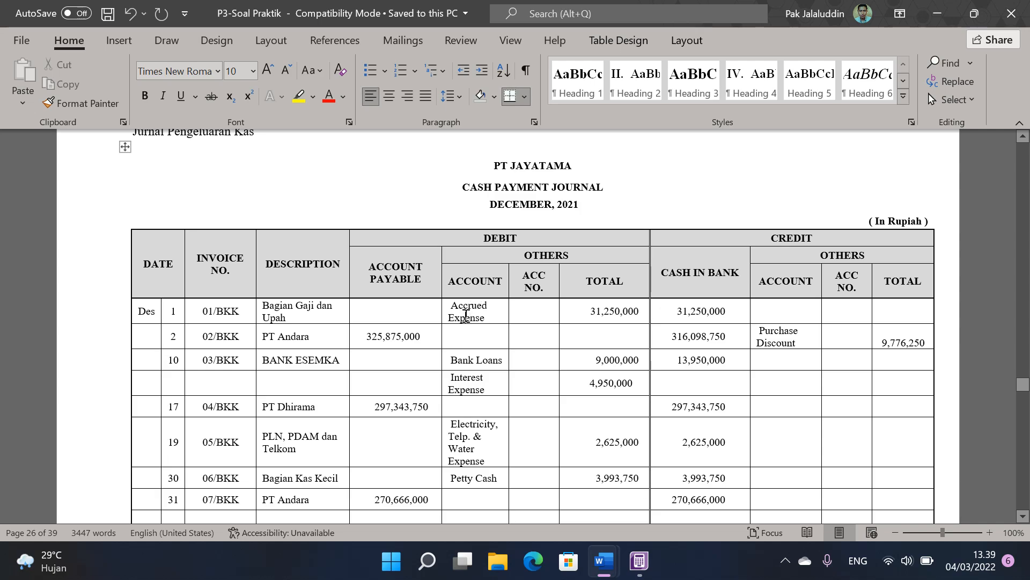
{"action": "left_click", "coordinate": [722, 312]}
Step: Switch to ABSS Accounting, close the Transaction Journal and snap the application window to the left half of the screen
{"action": "left_click", "coordinate": [639, 560]}
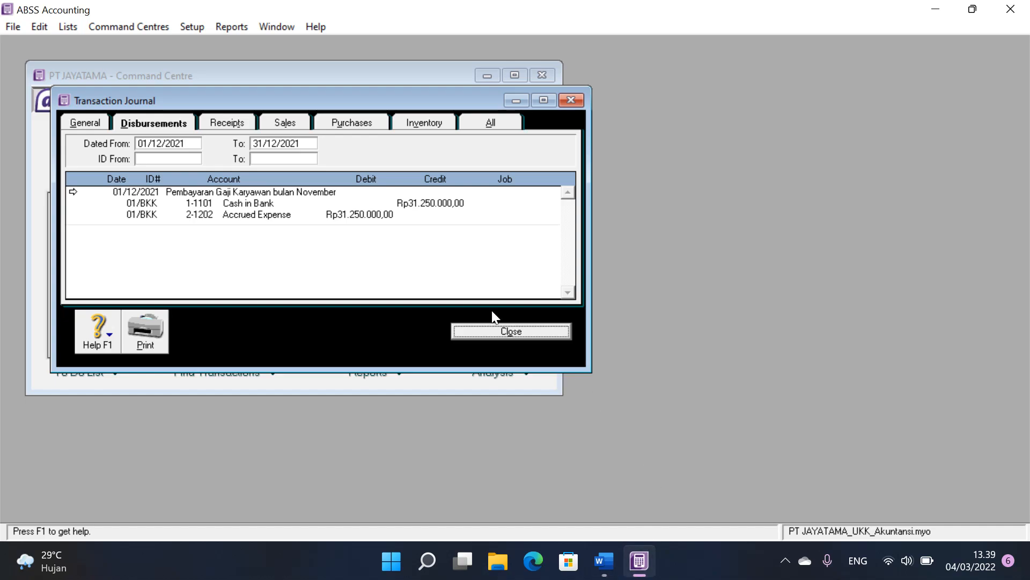
{"action": "left_click", "coordinate": [514, 331]}
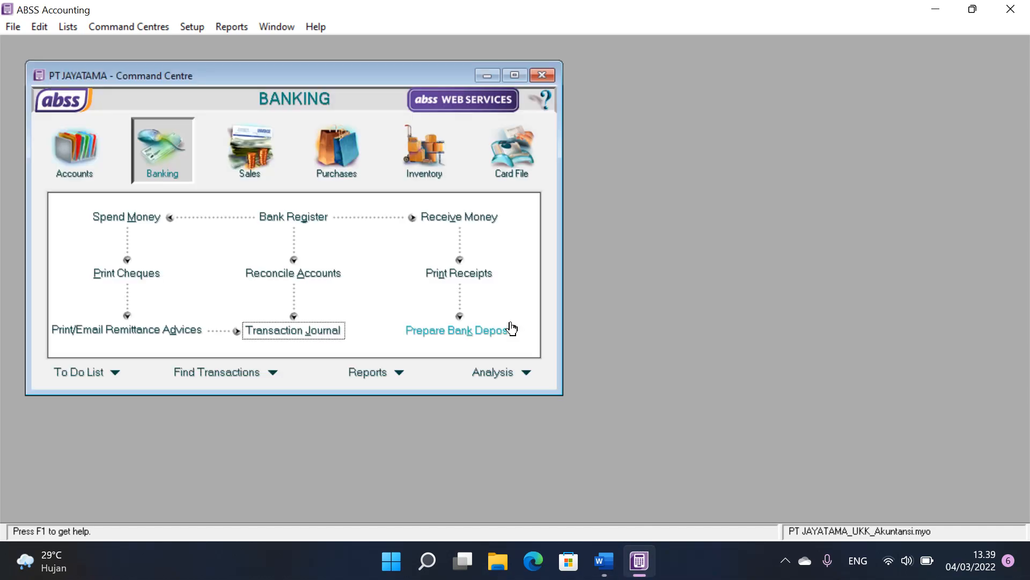
{"action": "left_click", "coordinate": [972, 9]}
{"action": "left_click", "coordinate": [835, 12]}
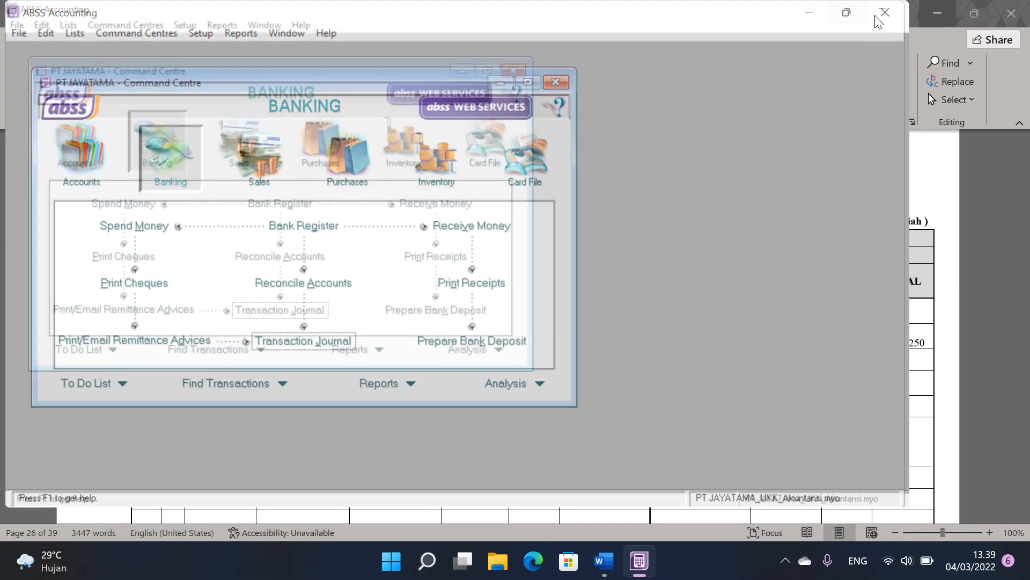
{"action": "mouse_move", "coordinate": [973, 12]}
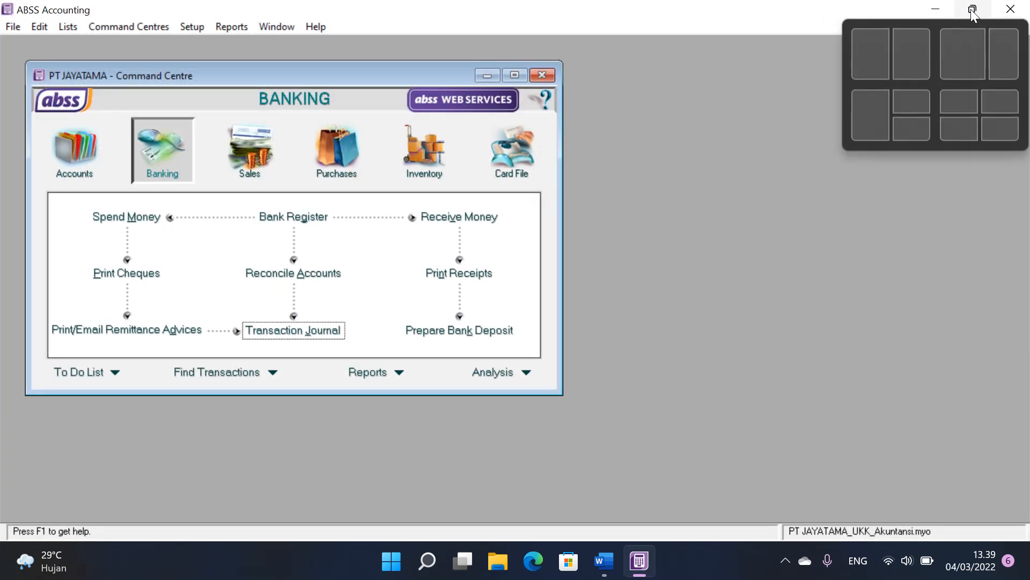
{"action": "left_click", "coordinate": [867, 55]}
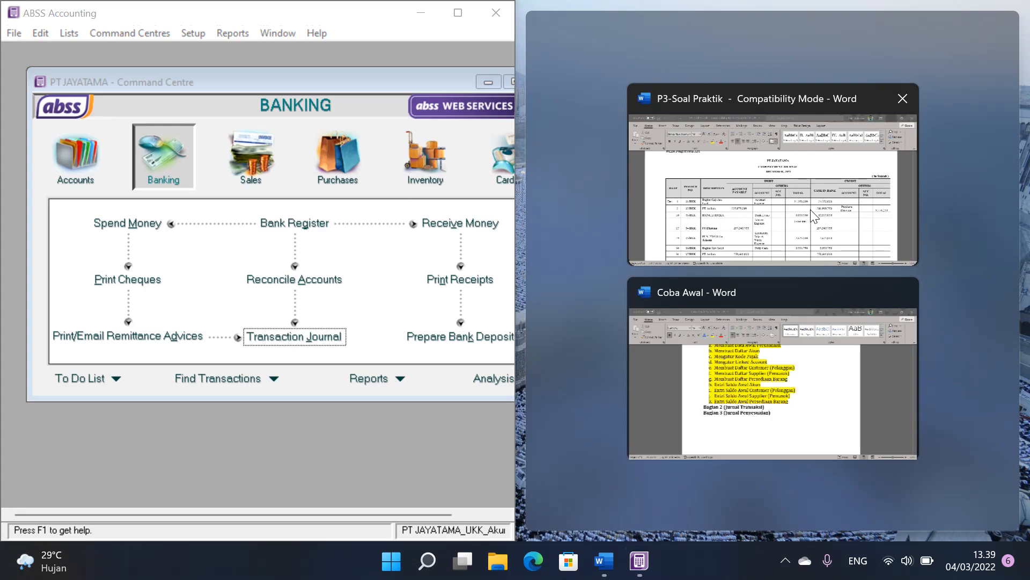
Step: Place P3-Soal Praktik beside ABSS Accounting, zoom it to 90% and bring cash receipt voucher 01/BKM into view
{"action": "left_click", "coordinate": [811, 210]}
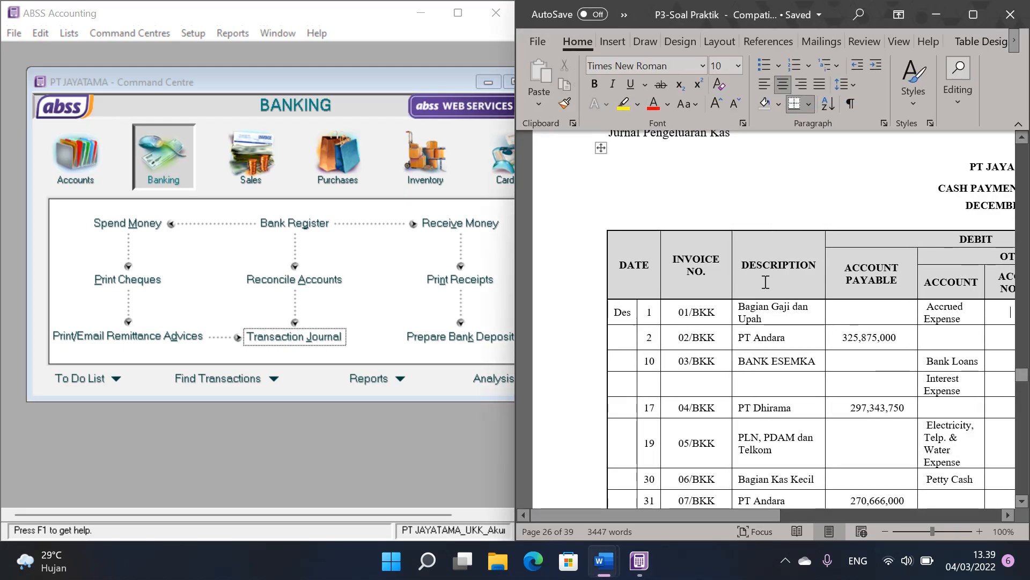
{"action": "left_click_drag", "start_coordinate": [1022, 375], "coordinate": [1025, 234]}
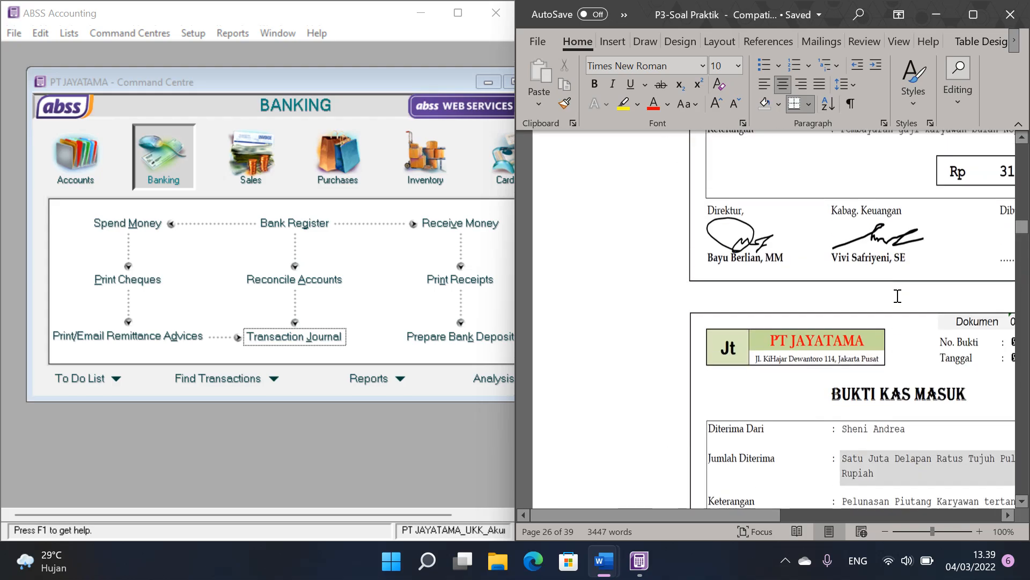
{"action": "left_click_drag", "start_coordinate": [766, 514], "coordinate": [839, 513]}
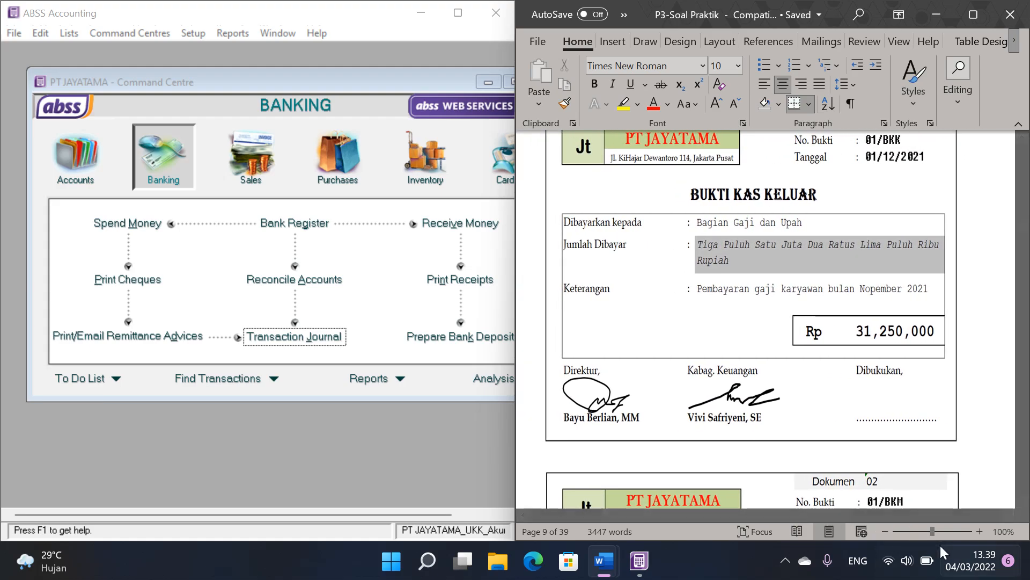
{"action": "left_click", "coordinate": [881, 528]}
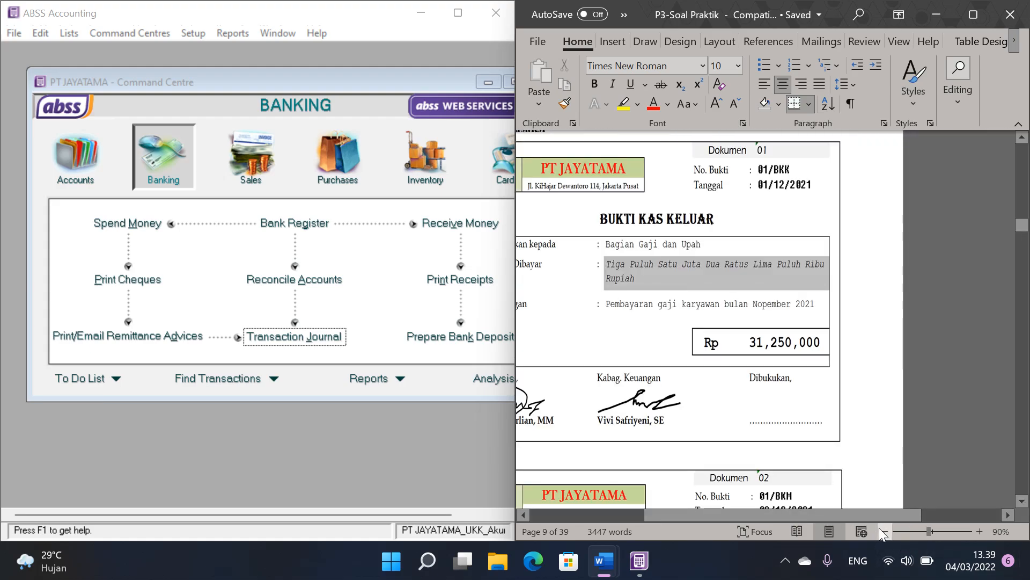
{"action": "left_click_drag", "start_coordinate": [715, 517], "coordinate": [663, 516]}
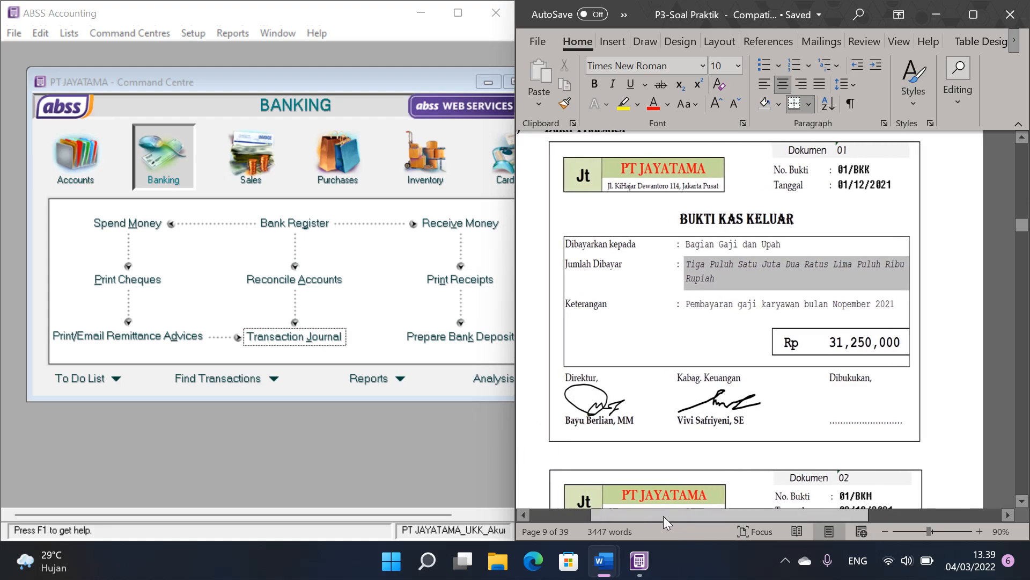
{"action": "scroll", "coordinate": [812, 349], "scroll_direction": "down", "scroll_amount": 10}
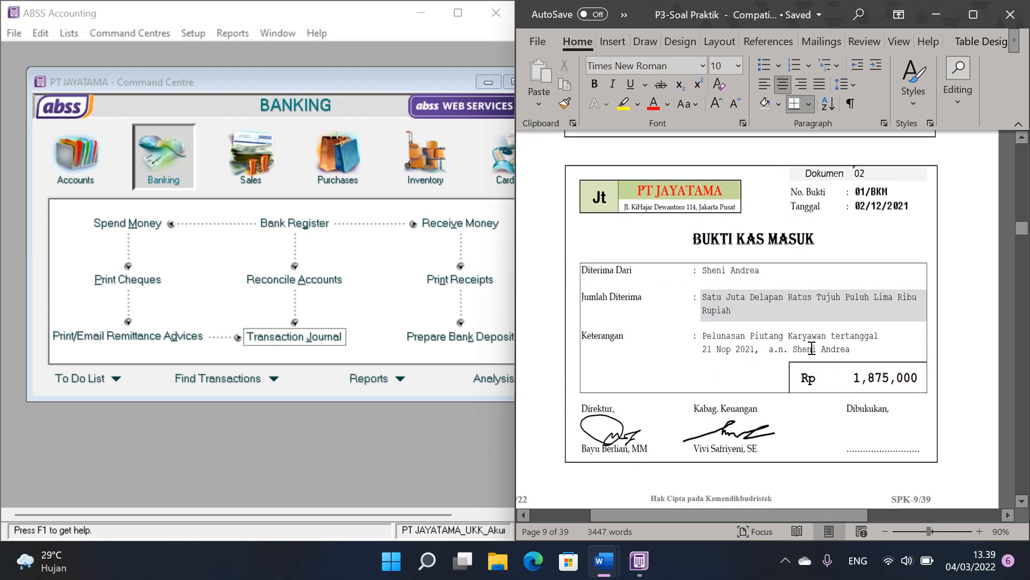
{"action": "scroll", "coordinate": [801, 264], "scroll_direction": "down", "scroll_amount": 2}
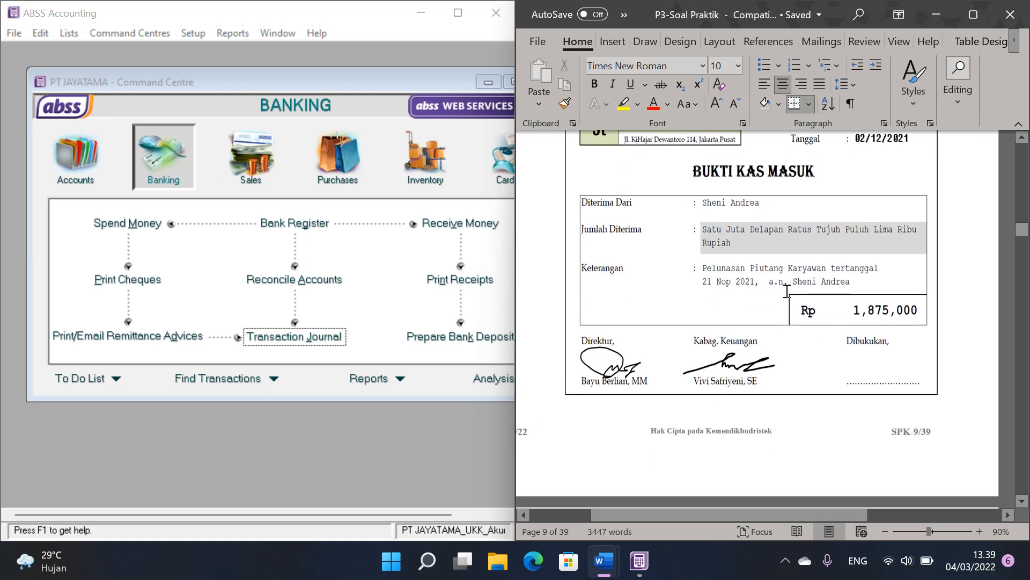
{"action": "scroll", "coordinate": [778, 248], "scroll_direction": "up", "scroll_amount": 1}
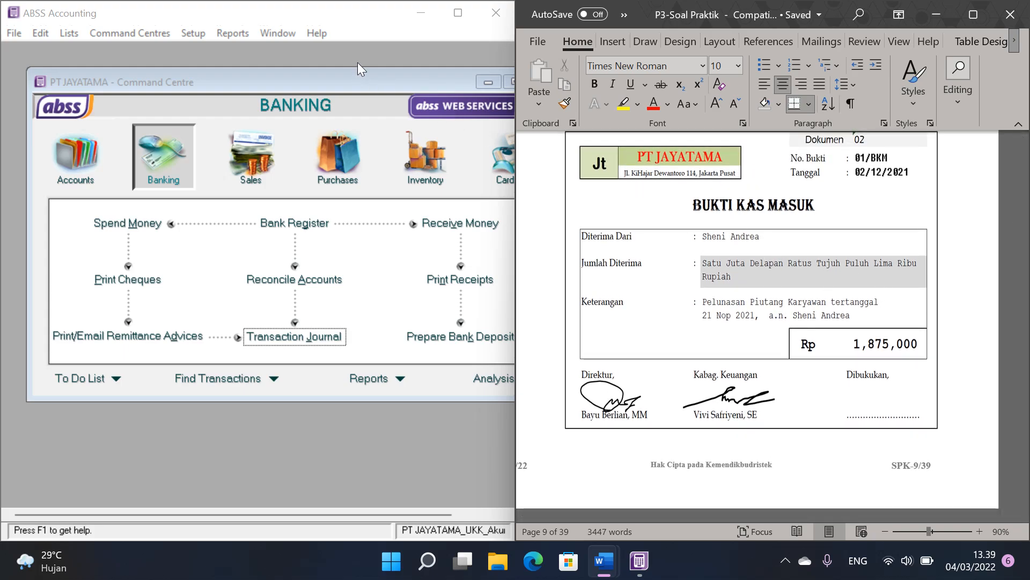
Step: In ABSS Accounting, start a Receive Money entry with ID 01/BKM, date 02/12/2021 and amount received 1875000
{"action": "left_click", "coordinate": [359, 80]}
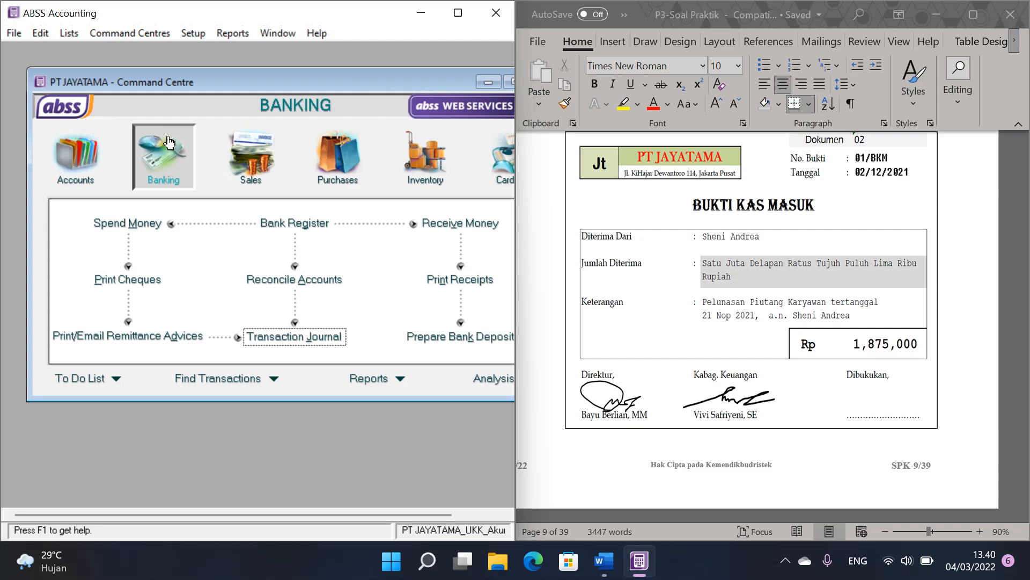
{"action": "left_click", "coordinate": [460, 225]}
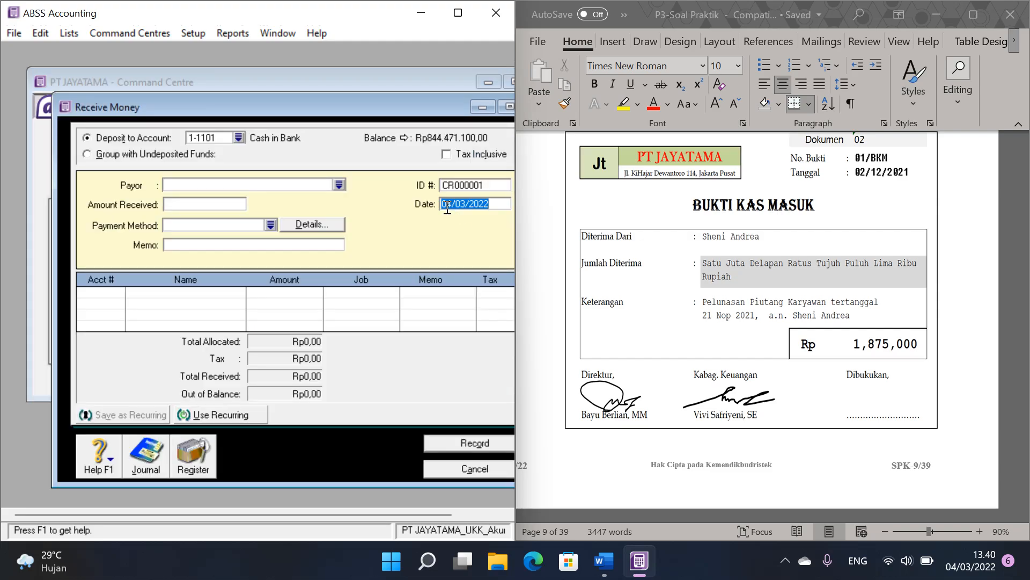
{"action": "left_click_drag", "start_coordinate": [377, 100], "coordinate": [328, 85]}
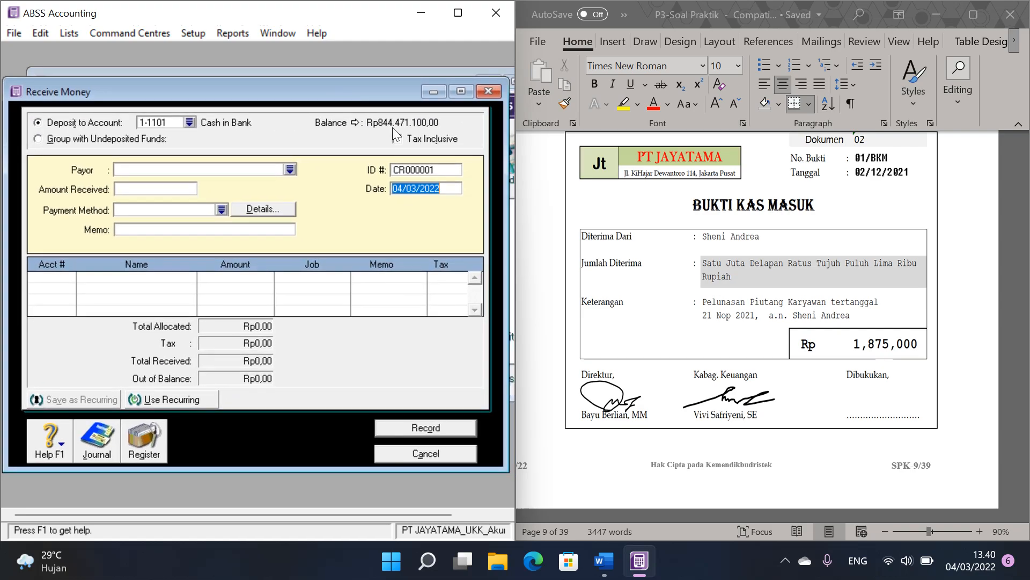
{"action": "left_click", "coordinate": [441, 169]}
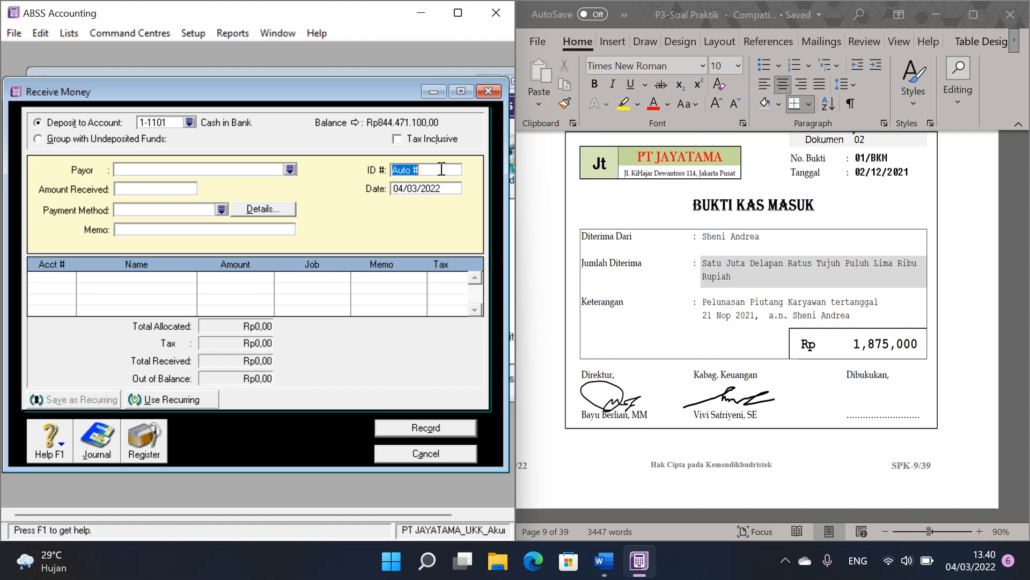
{"action": "type", "text": "01/BKM"}
{"action": "left_click", "coordinate": [441, 188]}
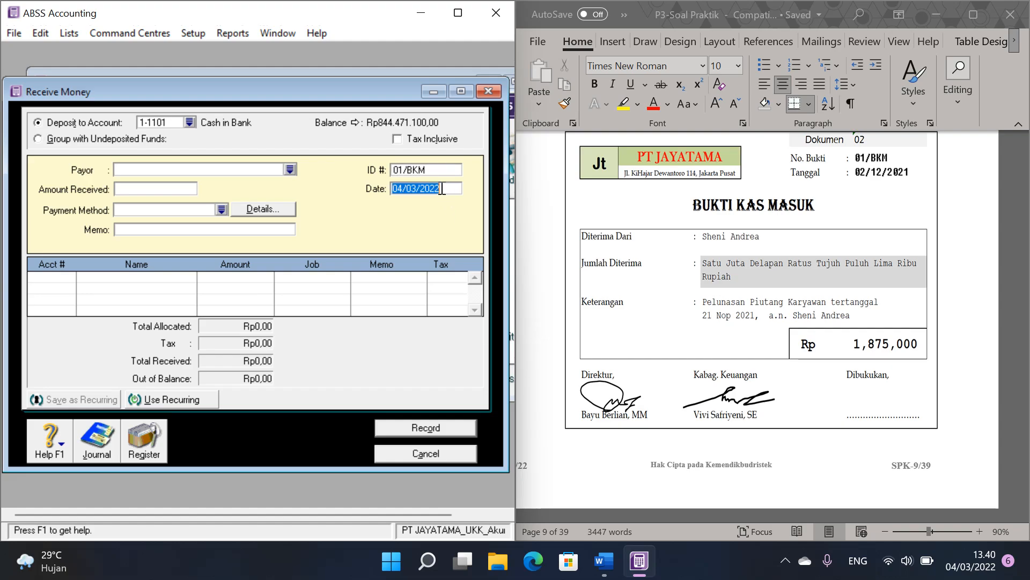
{"action": "type", "text": "02"}
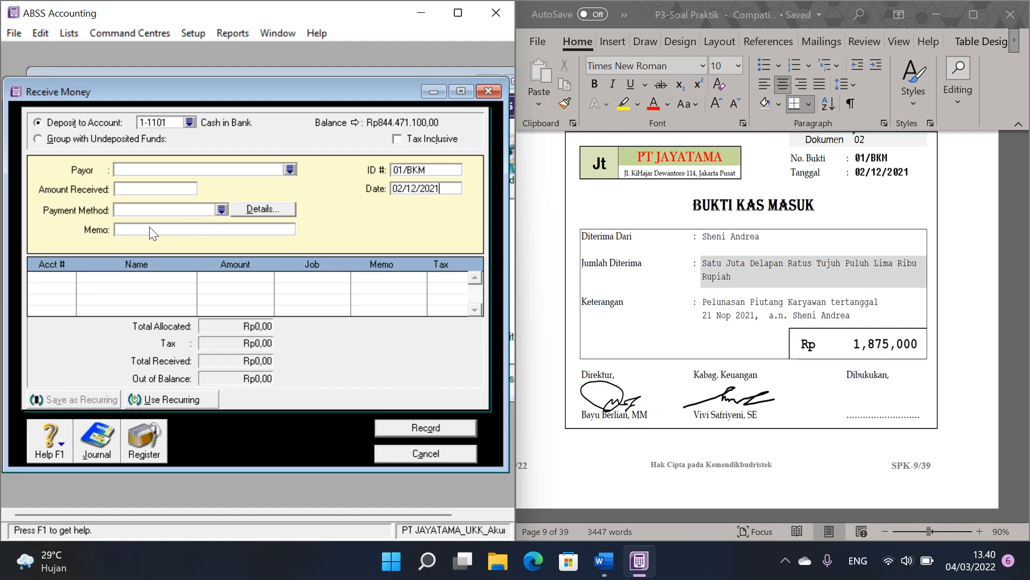
{"action": "left_click", "coordinate": [160, 188]}
{"action": "type", "text": "1875000"}
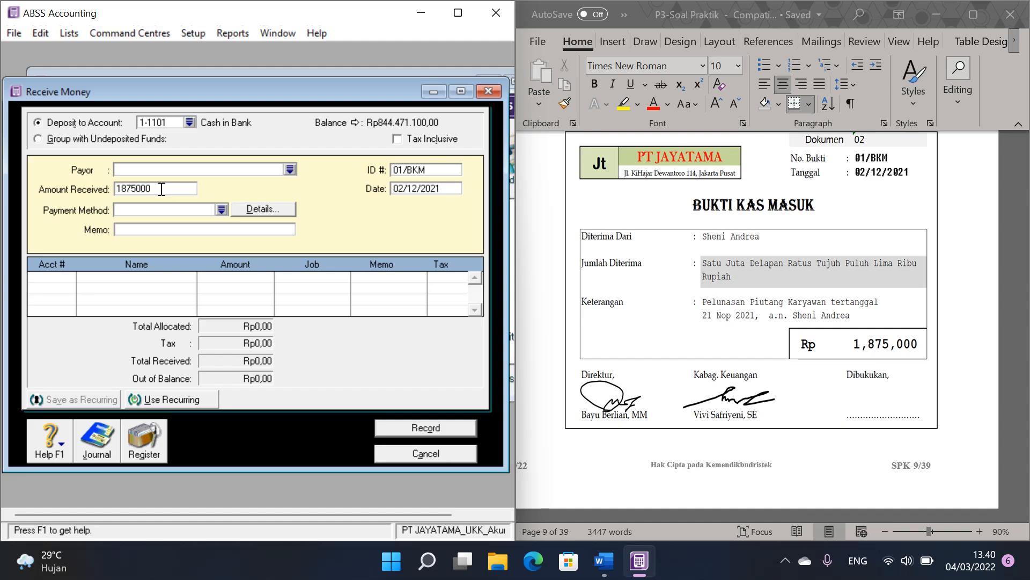
Step: Allocate the received amount to account 1-1203 Other Receivable and record the receipt
{"action": "left_click", "coordinate": [61, 283]}
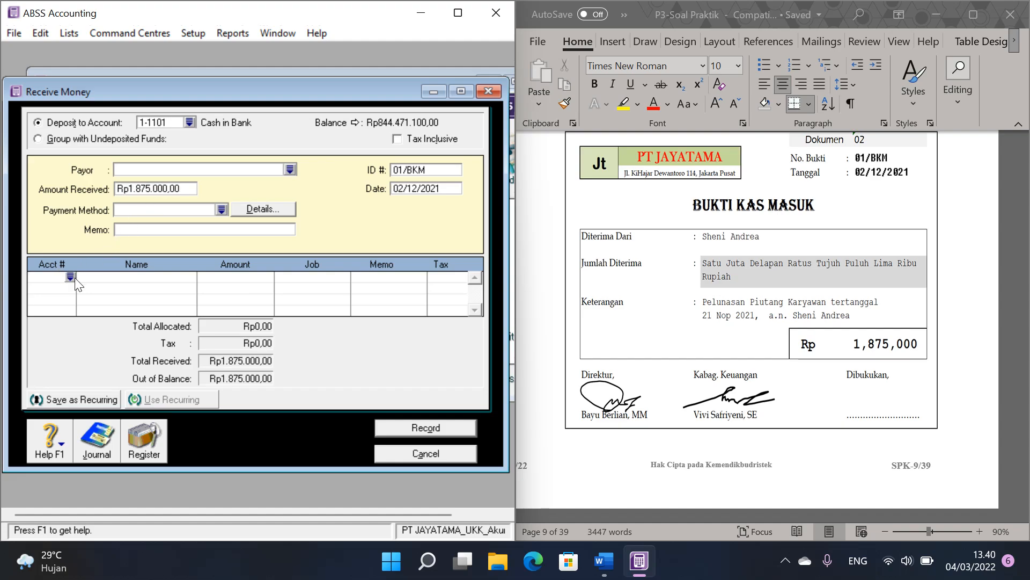
{"action": "left_click", "coordinate": [72, 279]}
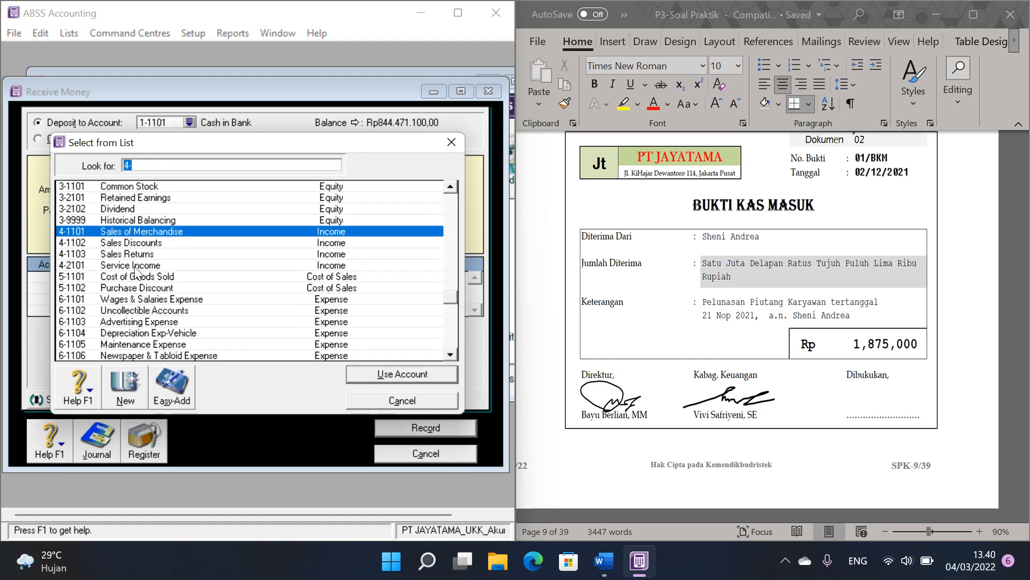
{"action": "scroll", "coordinate": [260, 280], "scroll_direction": "up", "scroll_amount": 4}
{"action": "scroll", "coordinate": [258, 278], "scroll_direction": "up", "scroll_amount": 3}
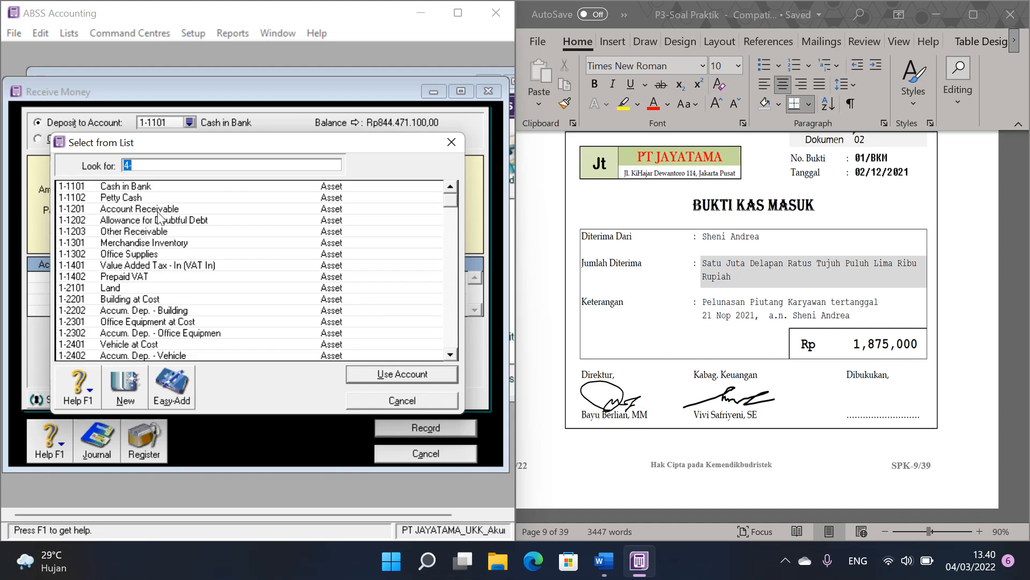
{"action": "left_click", "coordinate": [143, 232]}
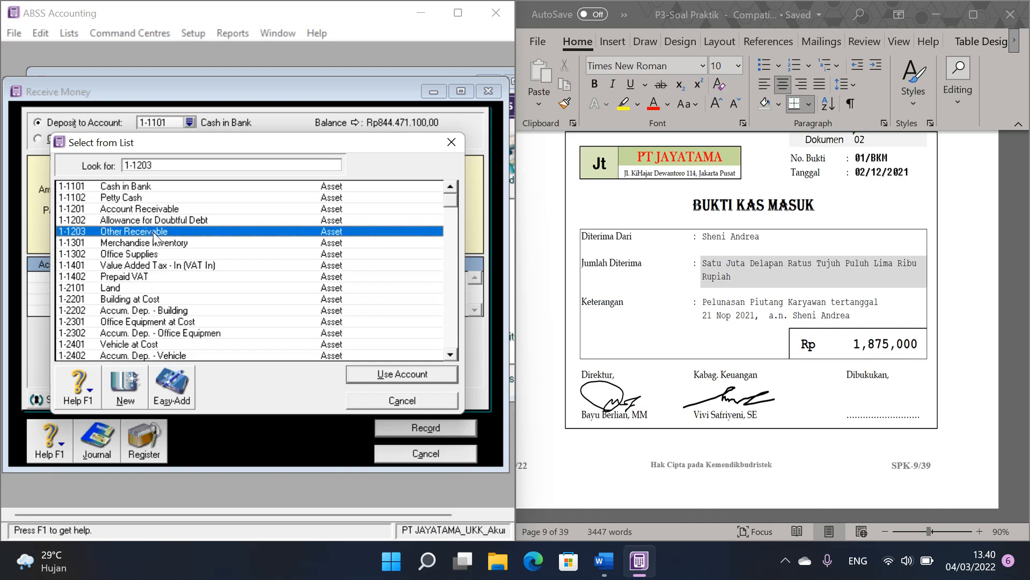
{"action": "left_click", "coordinate": [408, 372]}
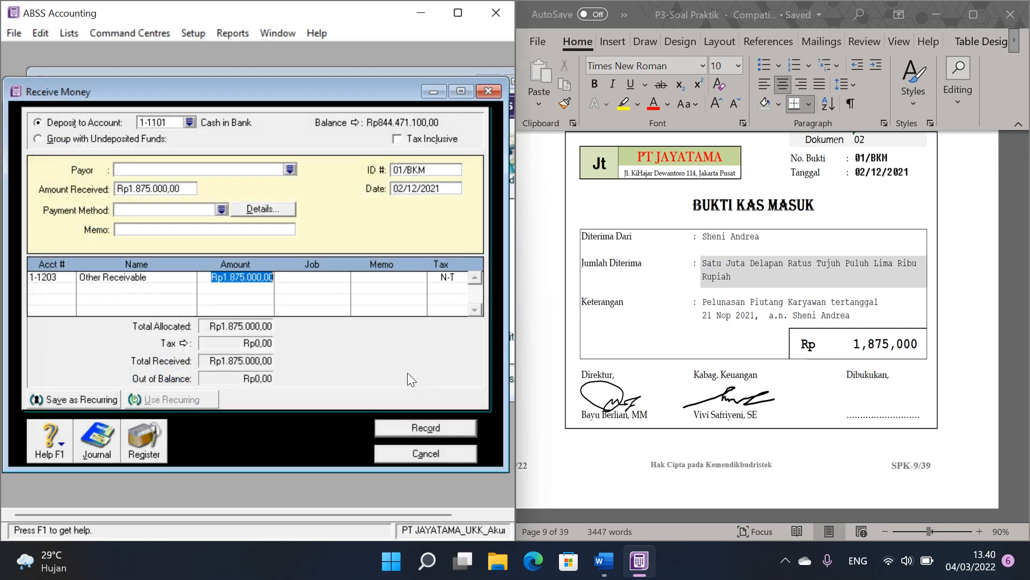
{"action": "left_click", "coordinate": [420, 425]}
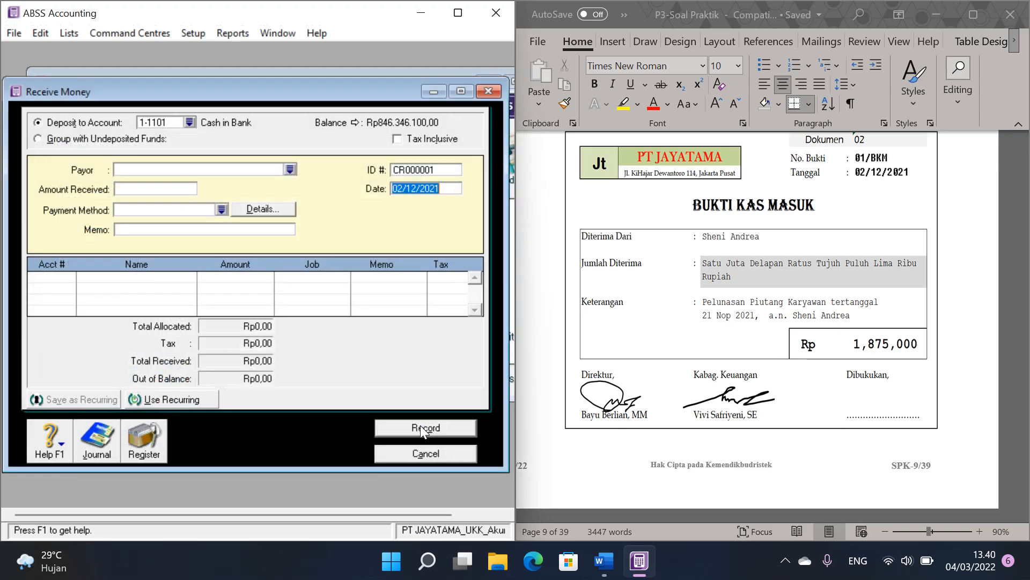
Step: View the Receipts in the Transaction Journal and examine the 01/BKM accounts and amounts in P3-Soal Praktik's cash receipts table
{"action": "left_click", "coordinate": [150, 436]}
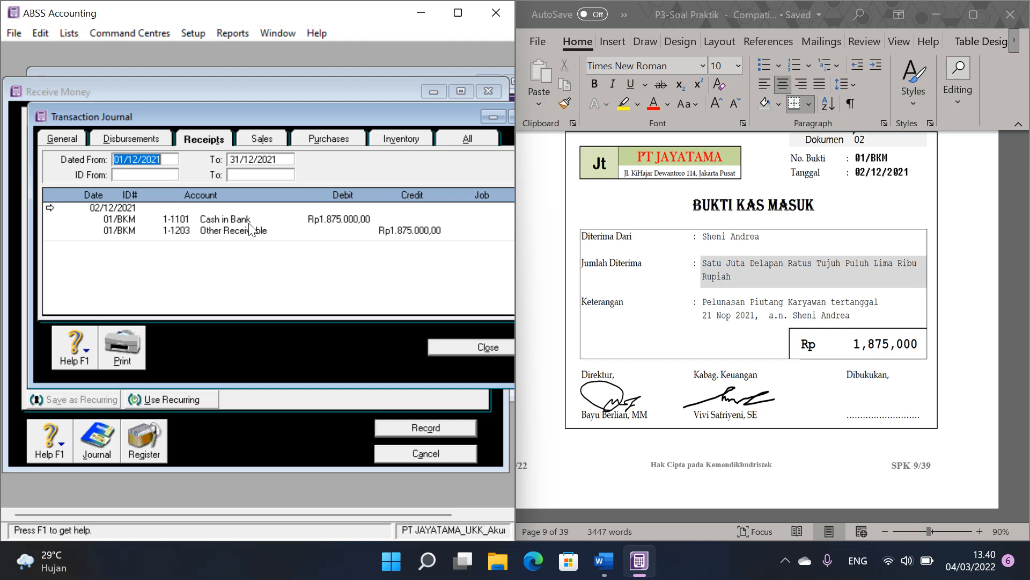
{"action": "left_click", "coordinate": [1006, 225]}
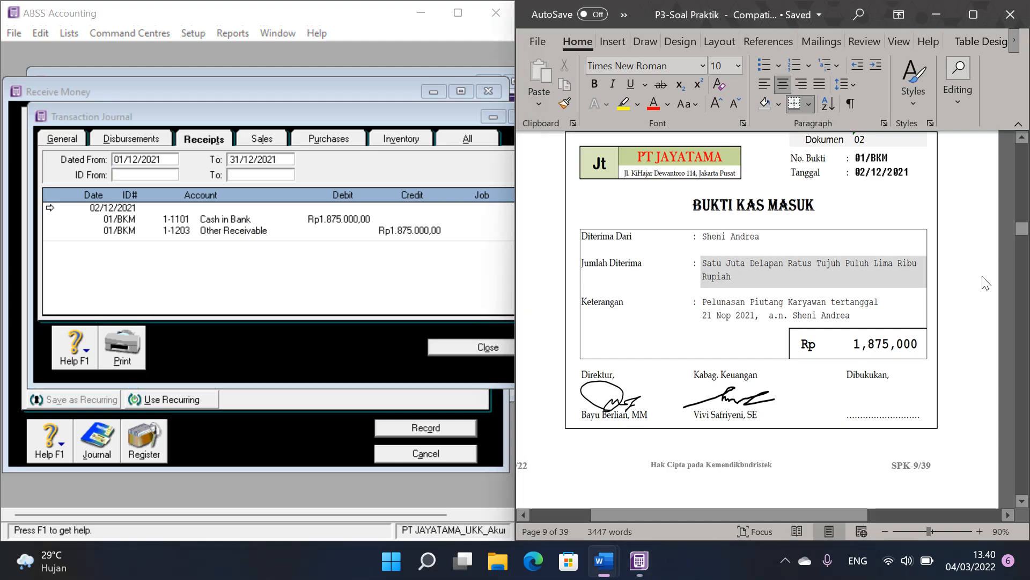
{"action": "scroll", "coordinate": [1006, 225], "scroll_direction": "down", "scroll_amount": 4}
{"action": "left_click_drag", "start_coordinate": [1023, 235], "coordinate": [1024, 354]}
{"action": "scroll", "coordinate": [864, 306], "scroll_direction": "up", "scroll_amount": 10}
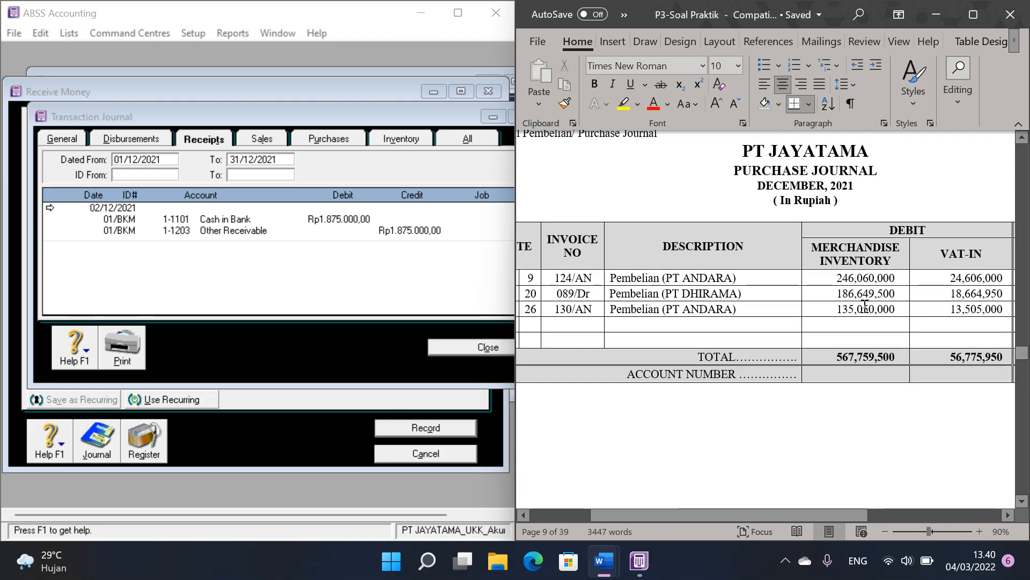
{"action": "scroll", "coordinate": [861, 305], "scroll_direction": "up", "scroll_amount": 3}
{"action": "scroll", "coordinate": [881, 303], "scroll_direction": "down", "scroll_amount": 10}
{"action": "scroll", "coordinate": [886, 300], "scroll_direction": "down", "scroll_amount": 12}
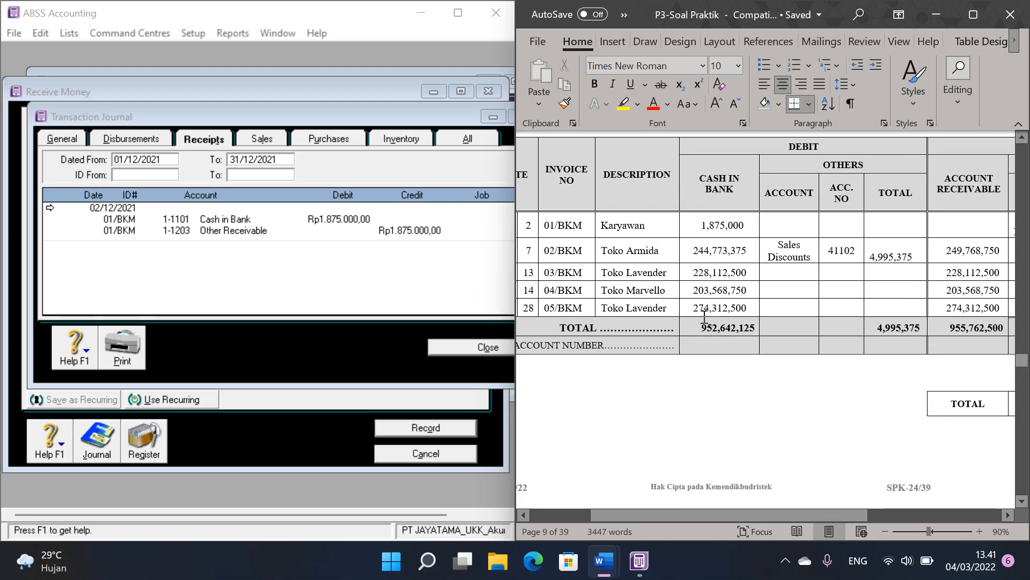
{"action": "left_click", "coordinate": [712, 229]}
{"action": "left_click_drag", "start_coordinate": [785, 514], "coordinate": [884, 498]}
{"action": "left_click", "coordinate": [875, 231]}
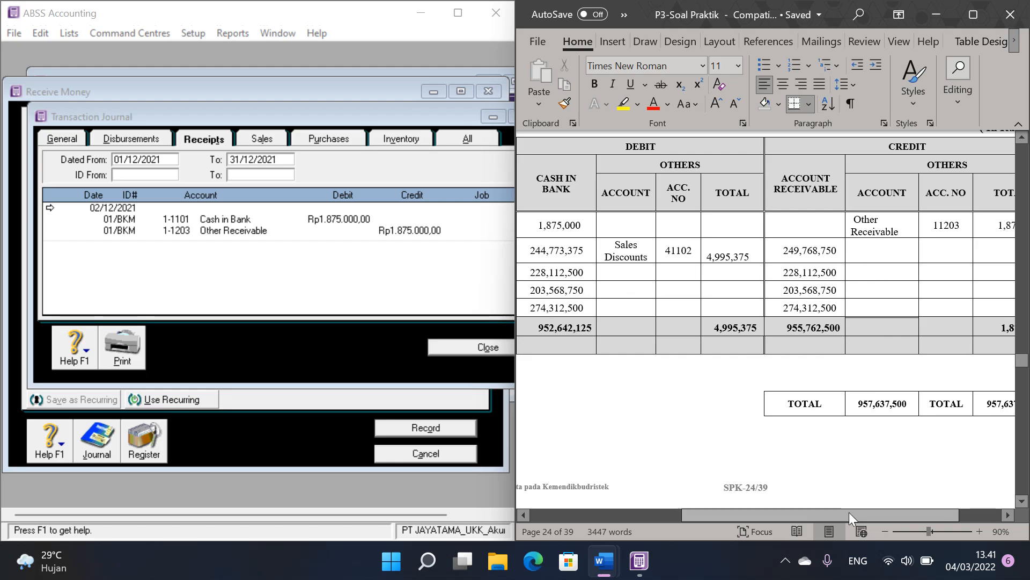
Step: Return to the vouchers in P3-Soal Praktik and examine cash payment voucher 02/BKK for PT ANDARA
{"action": "left_click_drag", "start_coordinate": [1022, 360], "coordinate": [1022, 228]}
{"action": "left_click_drag", "start_coordinate": [907, 515], "coordinate": [790, 513]}
{"action": "scroll", "coordinate": [812, 368], "scroll_direction": "down", "scroll_amount": 15}
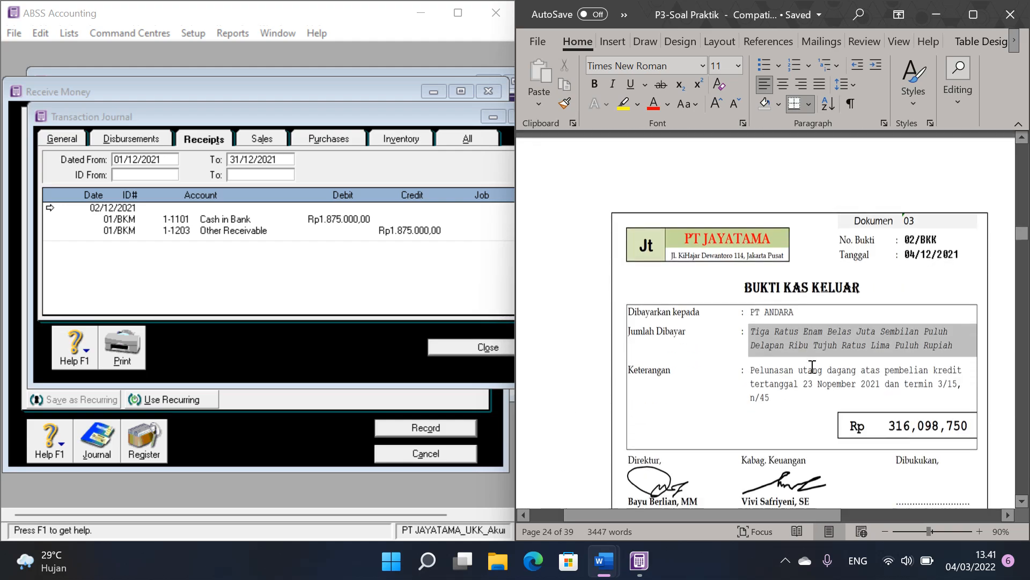
{"action": "scroll", "coordinate": [832, 322], "scroll_direction": "down", "scroll_amount": 1}
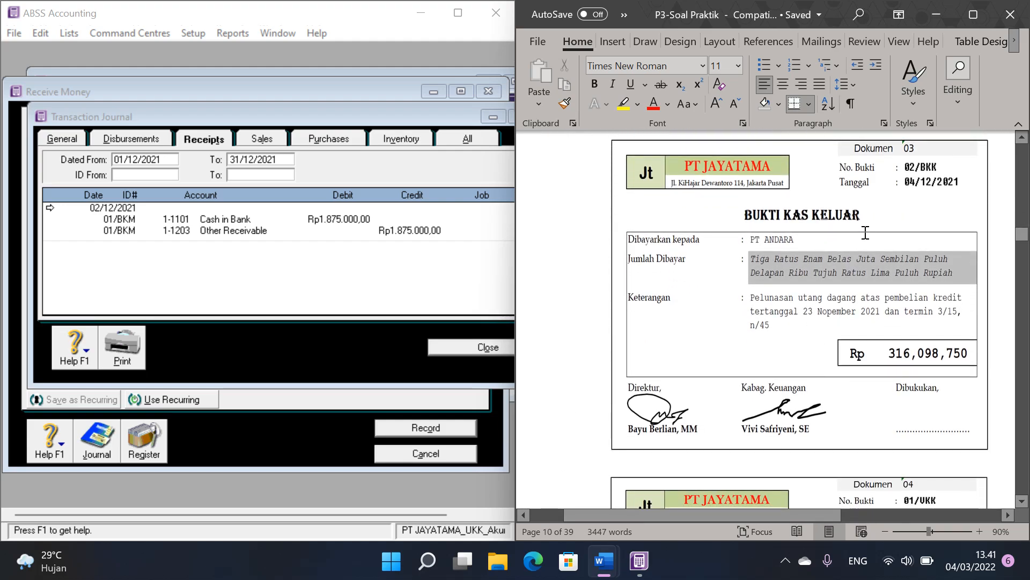
Step: Switch to ABSS Accounting, close Receive Money and the Transaction Journal, and reposition the Command Centre window
{"action": "left_click", "coordinate": [373, 89]}
{"action": "left_click", "coordinate": [425, 449]}
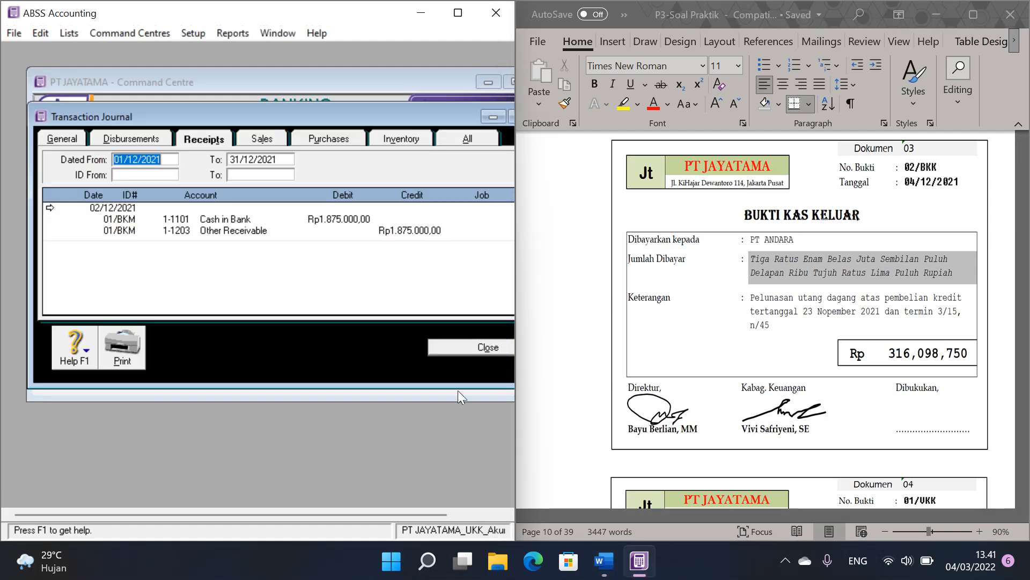
{"action": "left_click_drag", "start_coordinate": [404, 114], "coordinate": [348, 126]}
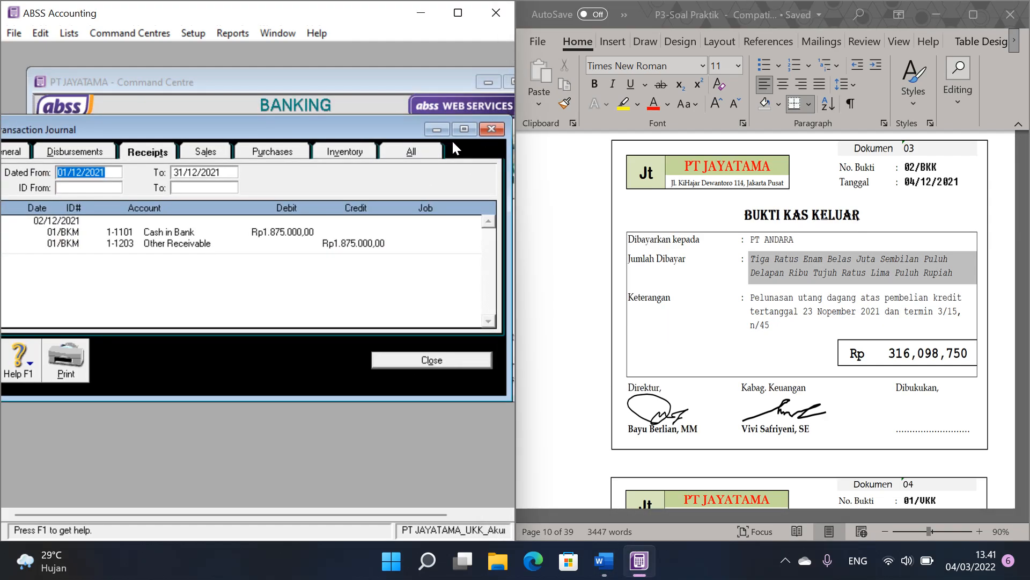
{"action": "left_click", "coordinate": [490, 131]}
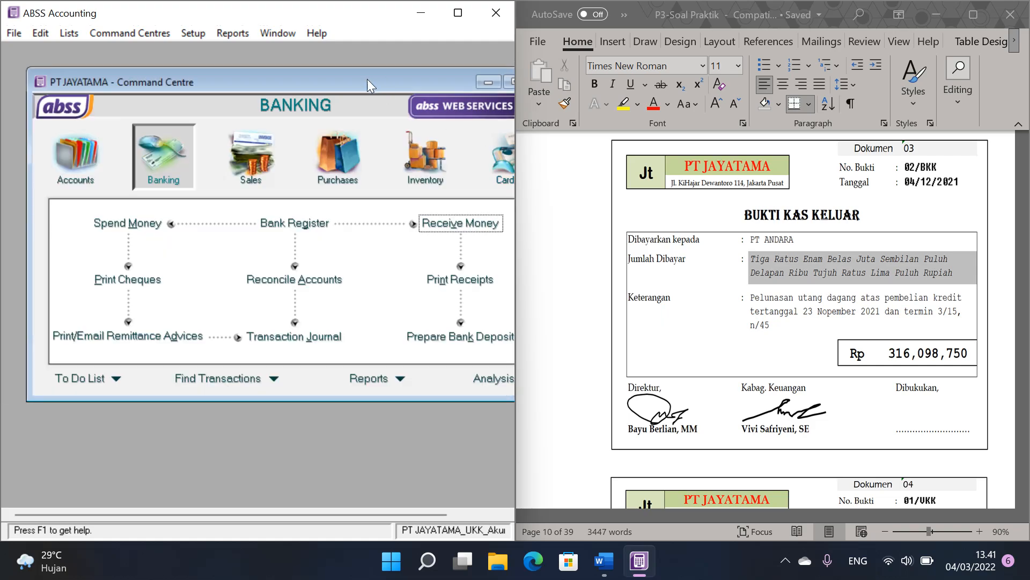
{"action": "left_click_drag", "start_coordinate": [375, 80], "coordinate": [356, 81]}
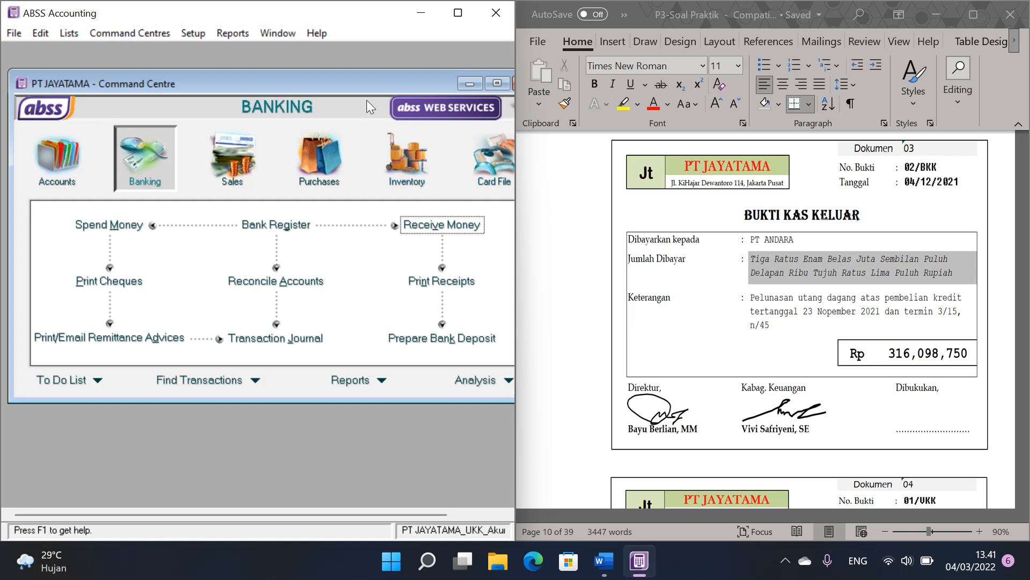
Step: Start a bill payment from account 1-1101 Cash in Bank for supplier PT ANDARA
{"action": "left_click", "coordinate": [322, 155]}
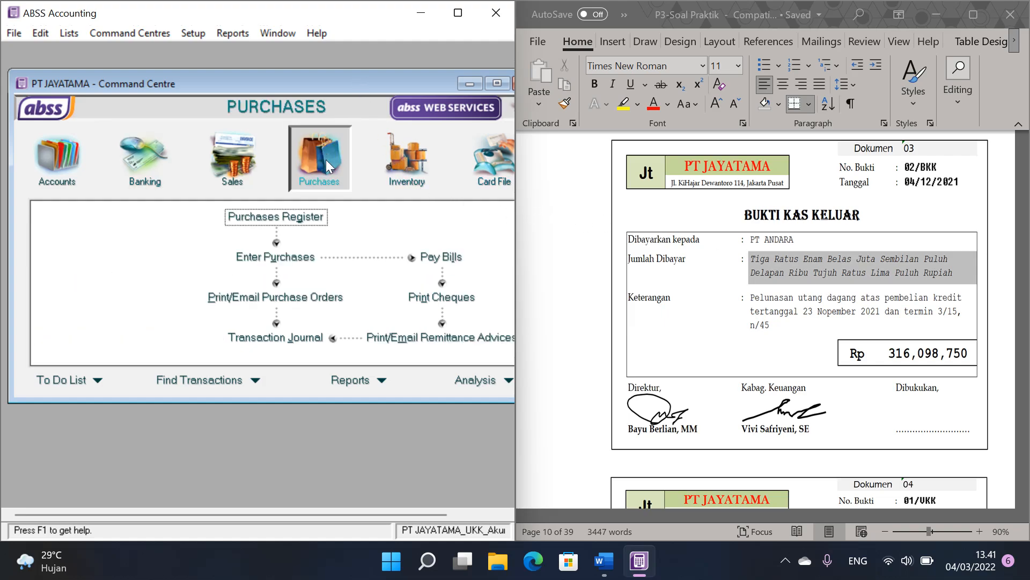
{"action": "left_click", "coordinate": [445, 260]}
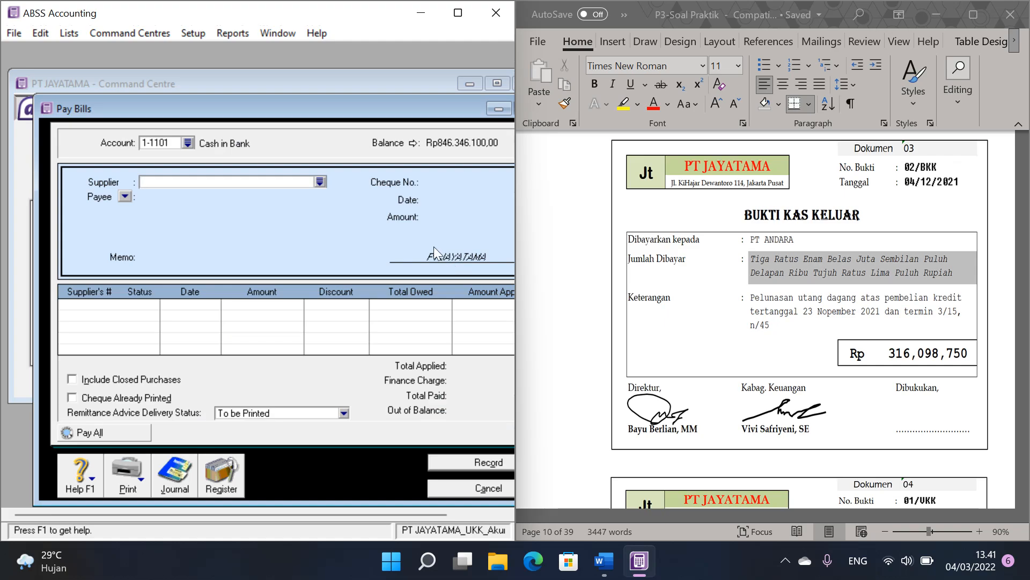
{"action": "left_click", "coordinate": [320, 182]}
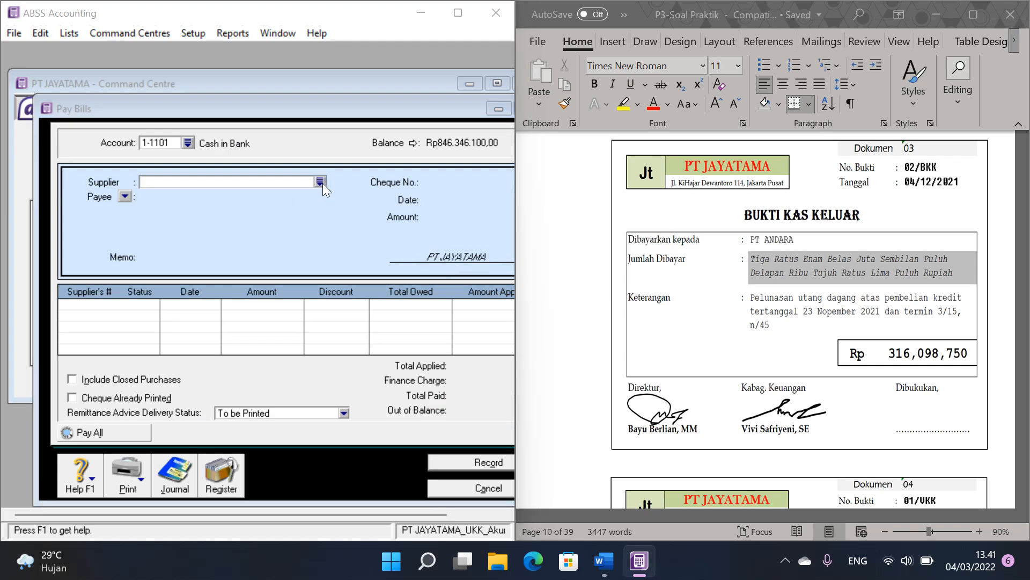
{"action": "double_click", "coordinate": [233, 186]}
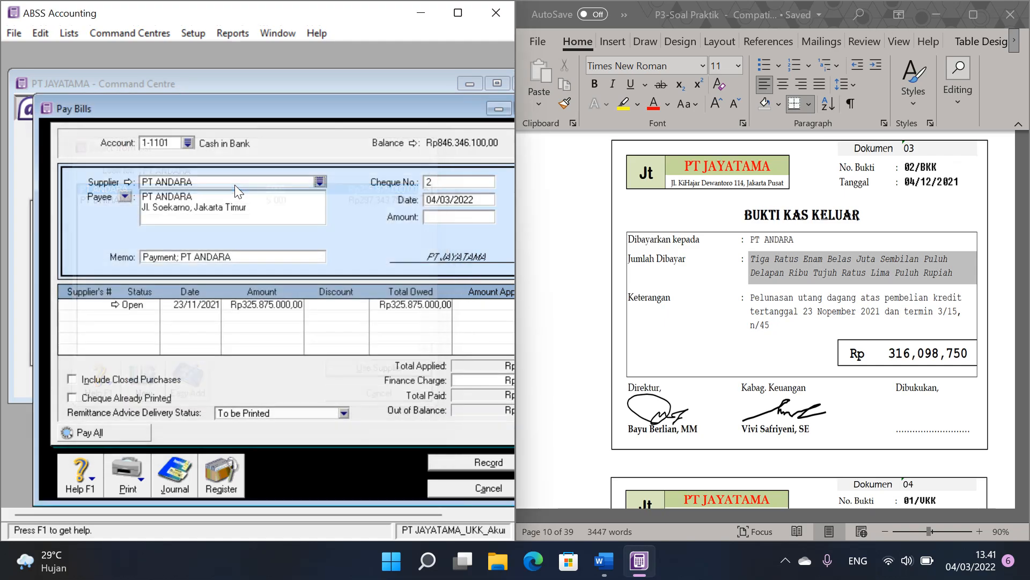
Step: Set the bill payment's cheque number to 02/BKK, its date to 04/12/2021 and its amount to 316098750
{"action": "left_click", "coordinate": [445, 182]}
{"action": "type", "text": "02/BKK"}
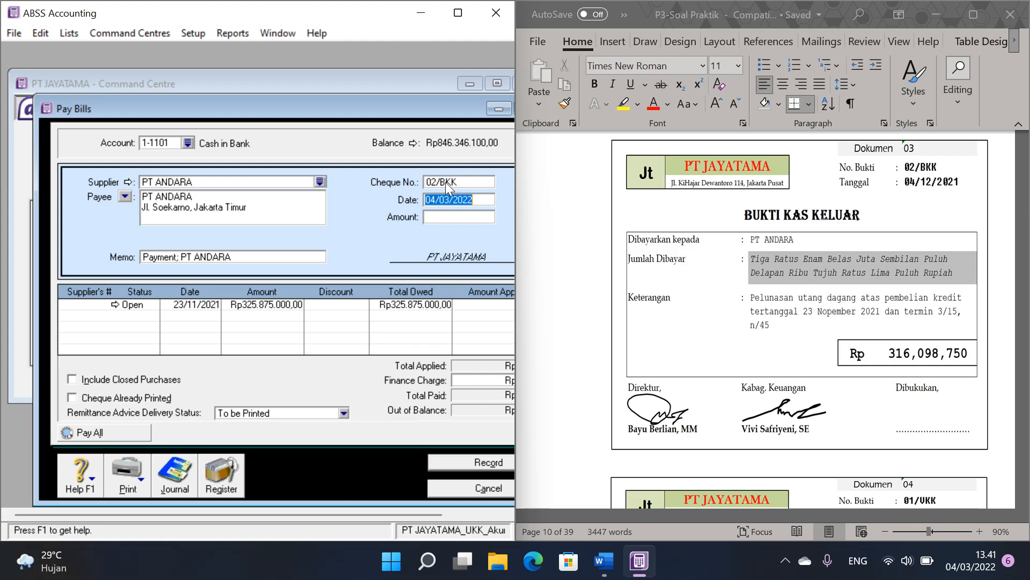
{"action": "type", "text": "04/12/2021"}
{"action": "key", "text": "Tab"}
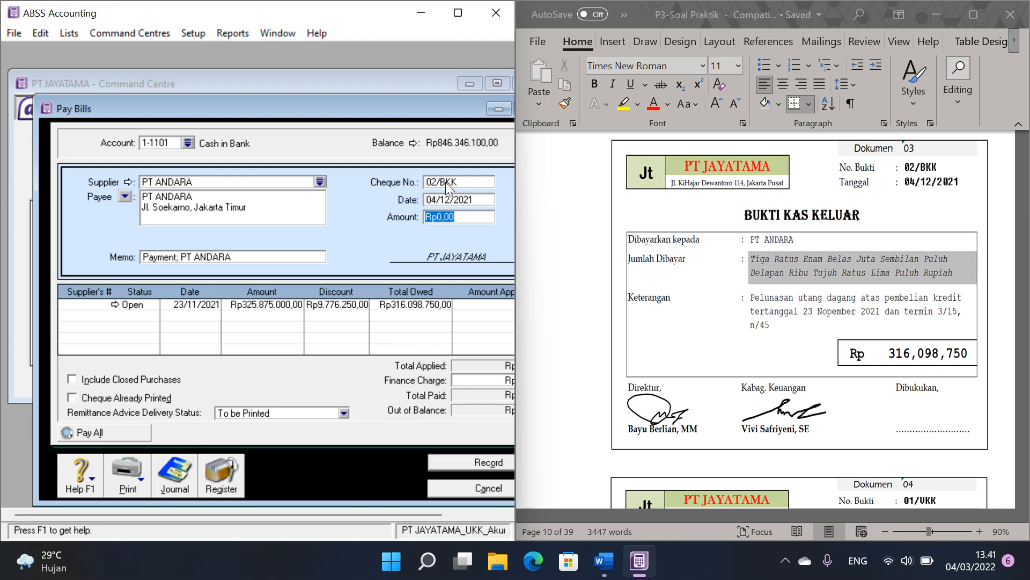
{"action": "type", "text": "316098"}
{"action": "type", "text": "0"}
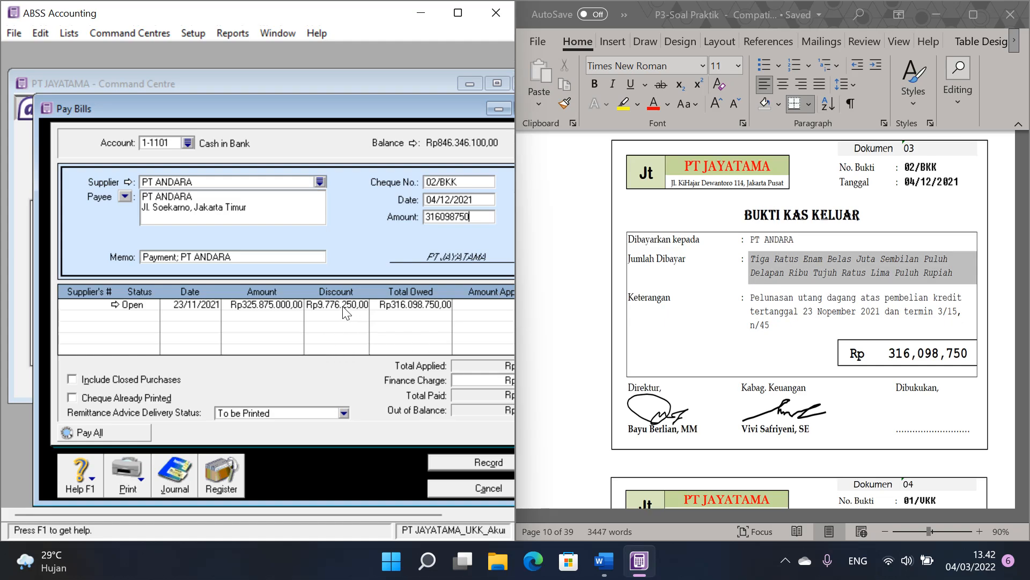
Step: Apply the payment to PT ANDARA's open bill of 23/11/2021, record it with printing left for later, and close Pay Bills
{"action": "left_click", "coordinate": [484, 305]}
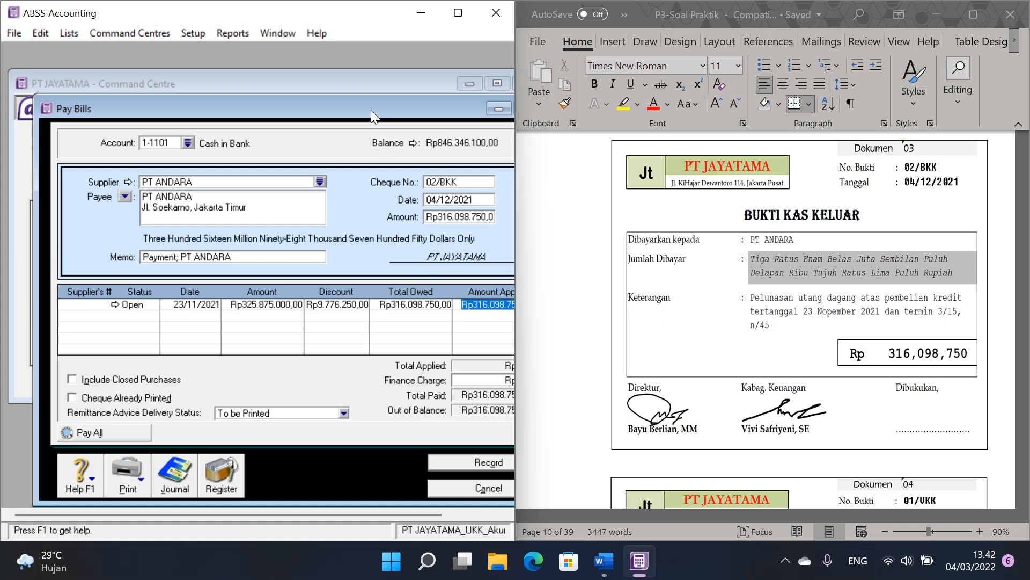
{"action": "left_click_drag", "start_coordinate": [373, 113], "coordinate": [343, 76]}
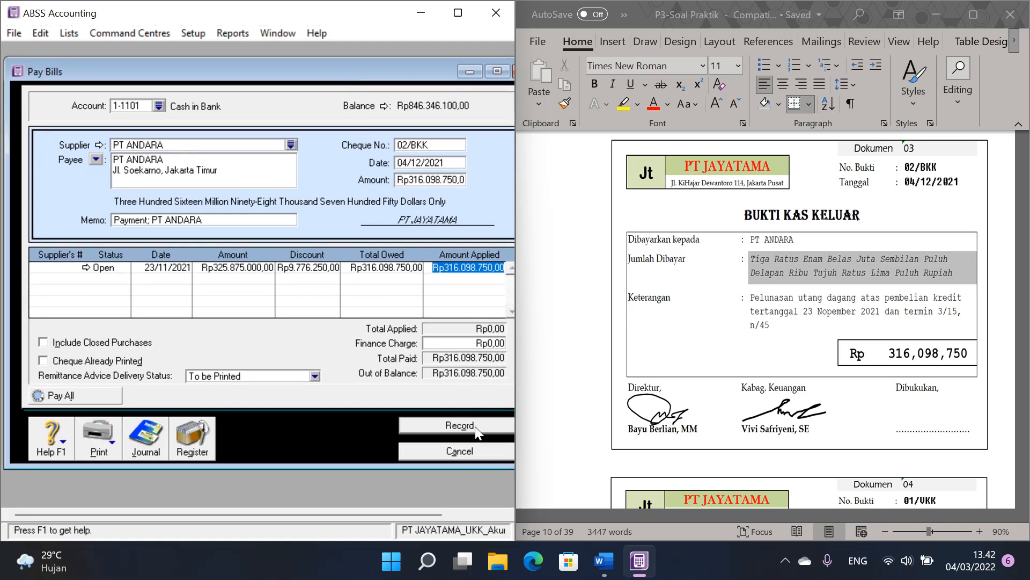
{"action": "left_click", "coordinate": [475, 428]}
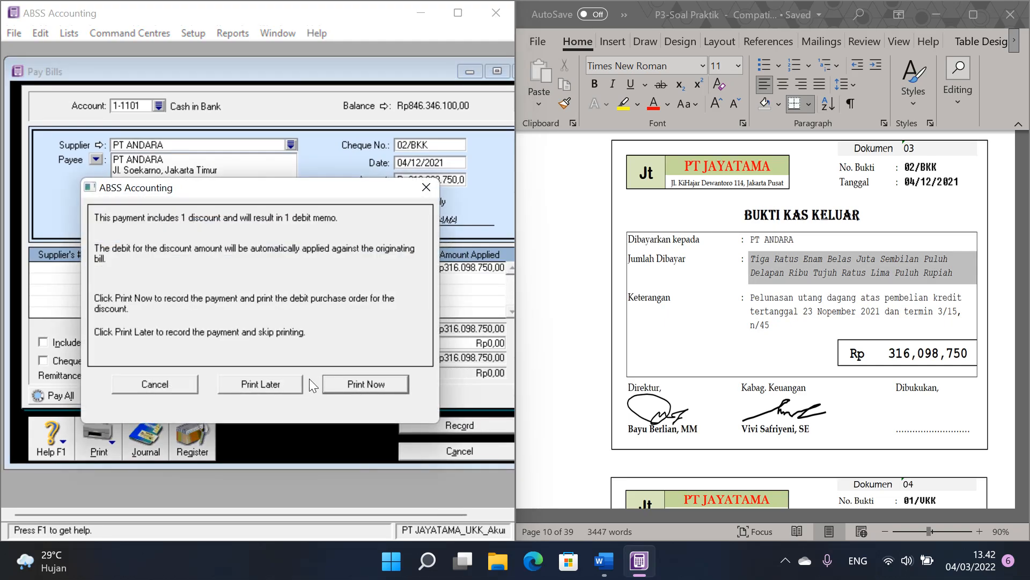
{"action": "left_click", "coordinate": [275, 382]}
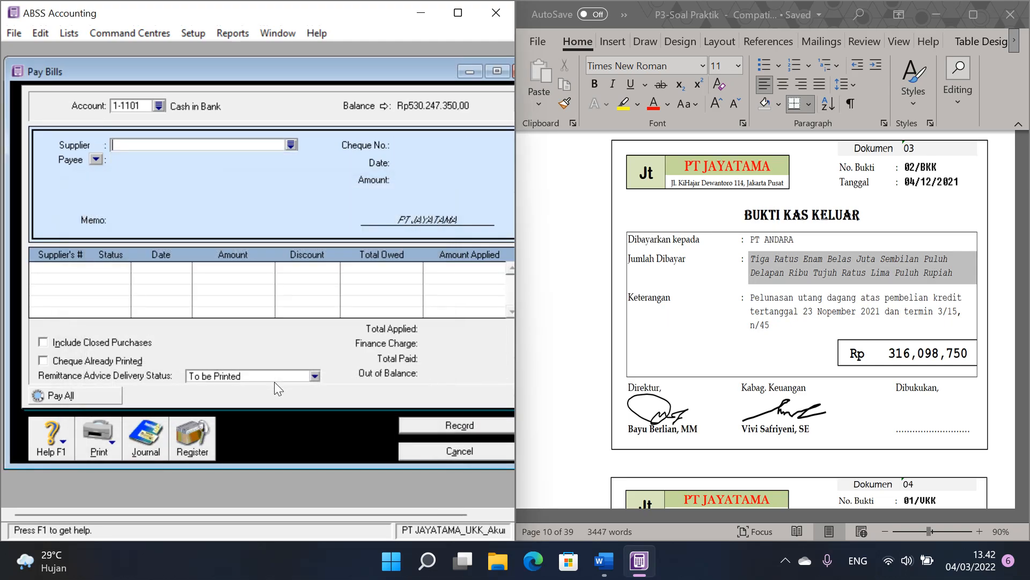
{"action": "left_click", "coordinate": [453, 450]}
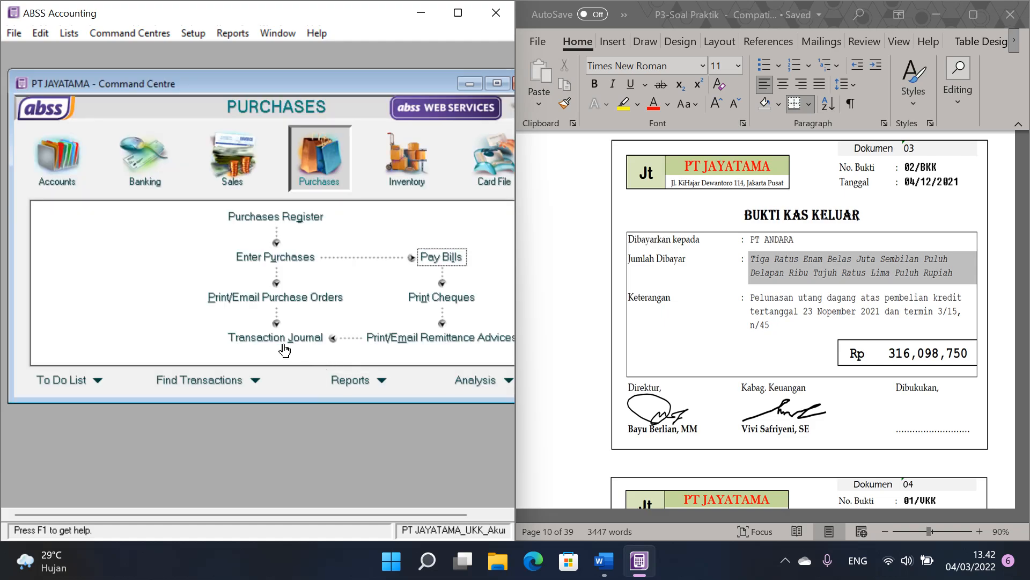
Step: View all December 2021 entries in a maximized Transaction Journal and examine the 02/BKK payment and its discount entries
{"action": "left_click", "coordinate": [278, 343]}
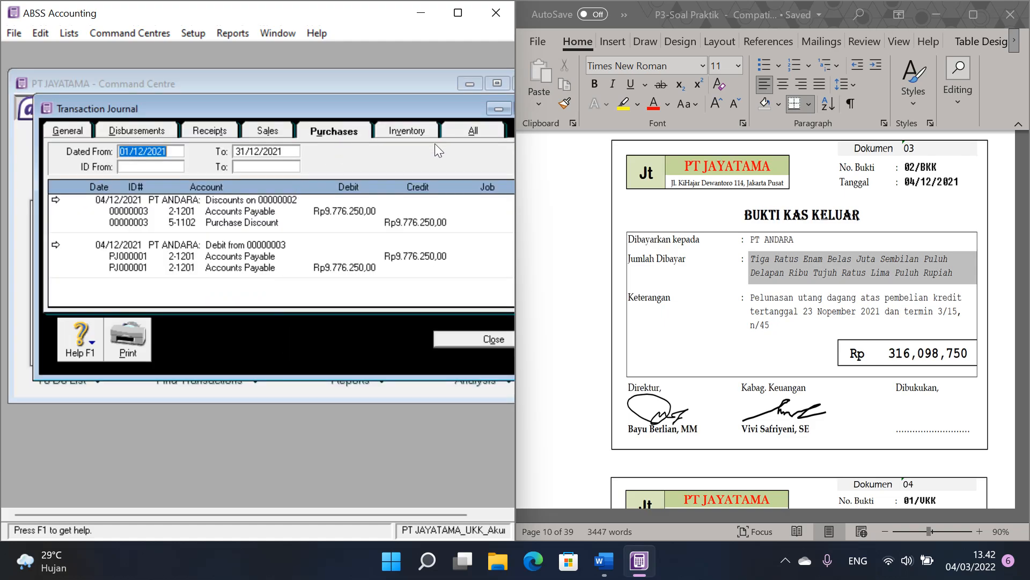
{"action": "left_click", "coordinate": [478, 129]}
{"action": "scroll", "coordinate": [359, 247], "scroll_direction": "down", "scroll_amount": 2}
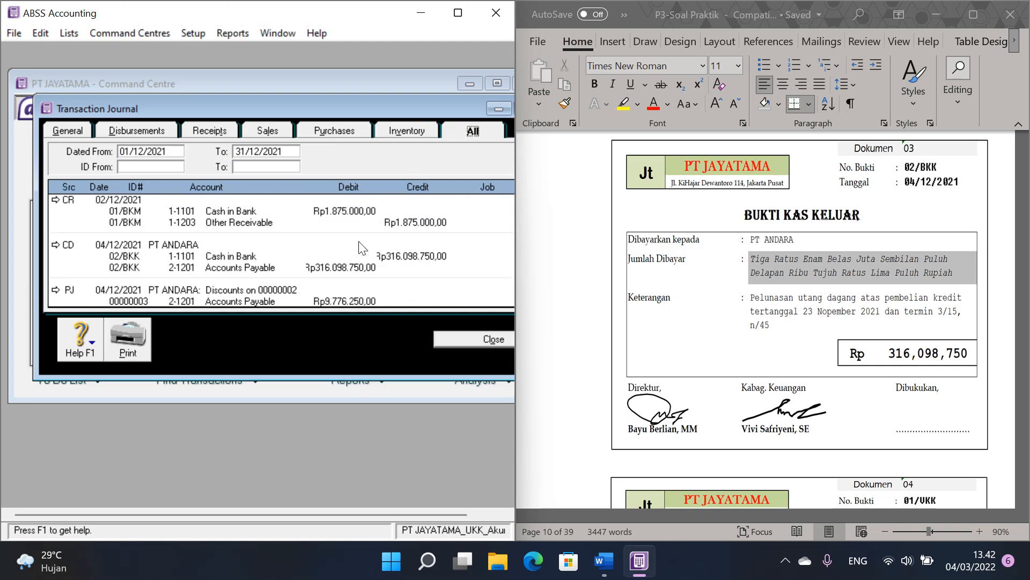
{"action": "scroll", "coordinate": [362, 248], "scroll_direction": "up", "scroll_amount": 1}
{"action": "scroll", "coordinate": [363, 248], "scroll_direction": "down", "scroll_amount": 3}
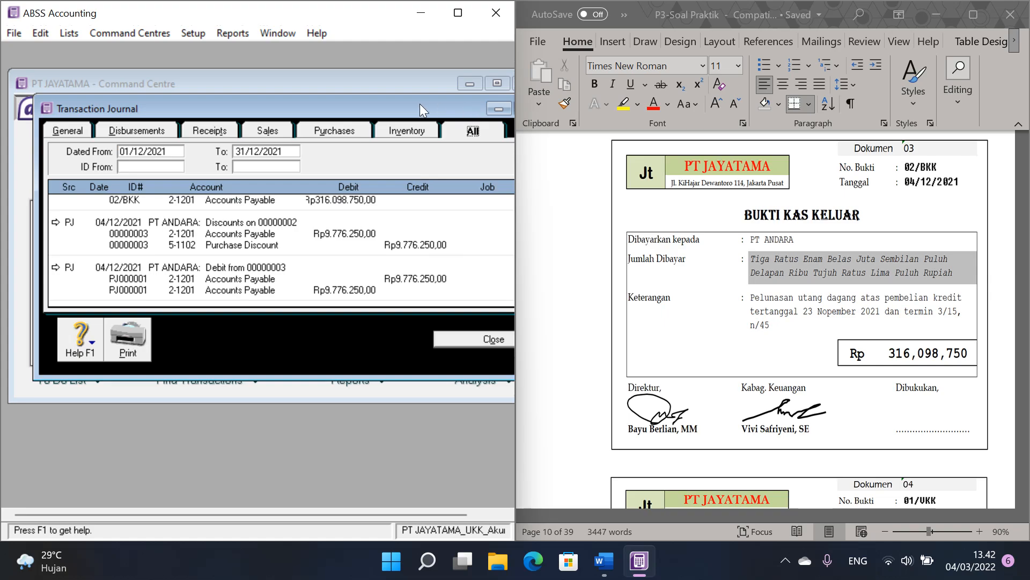
{"action": "left_click_drag", "start_coordinate": [419, 102], "coordinate": [379, 102]}
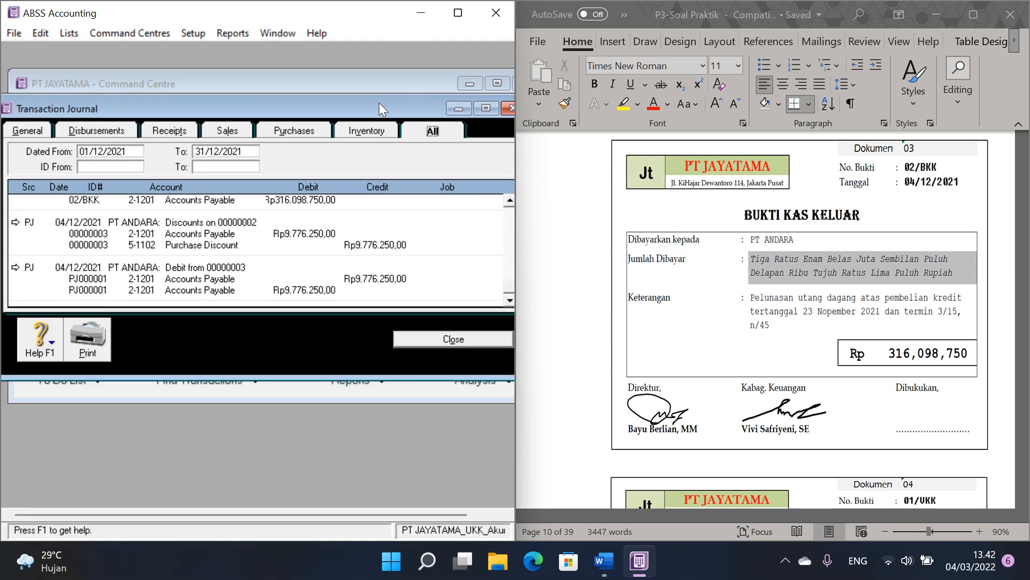
{"action": "left_click", "coordinate": [485, 108]}
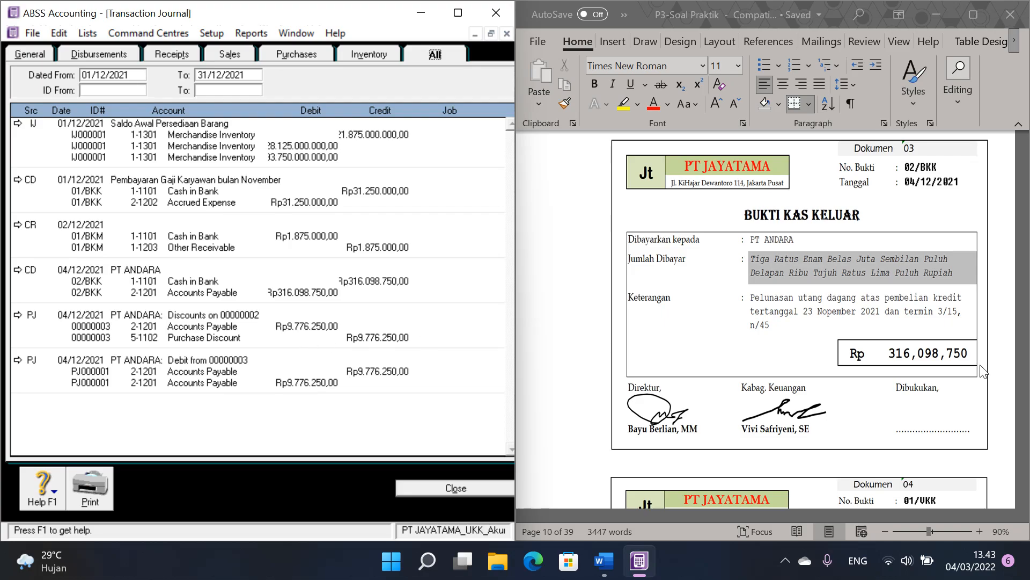
Step: Switch to P3-Soal Praktik and examine the 02/BKK debit and credit amounts in the Cash Payment Journal table
{"action": "left_click", "coordinate": [1002, 337]}
{"action": "left_click_drag", "start_coordinate": [1023, 239], "coordinate": [1021, 380]}
{"action": "scroll", "coordinate": [916, 335], "scroll_direction": "up", "scroll_amount": 7}
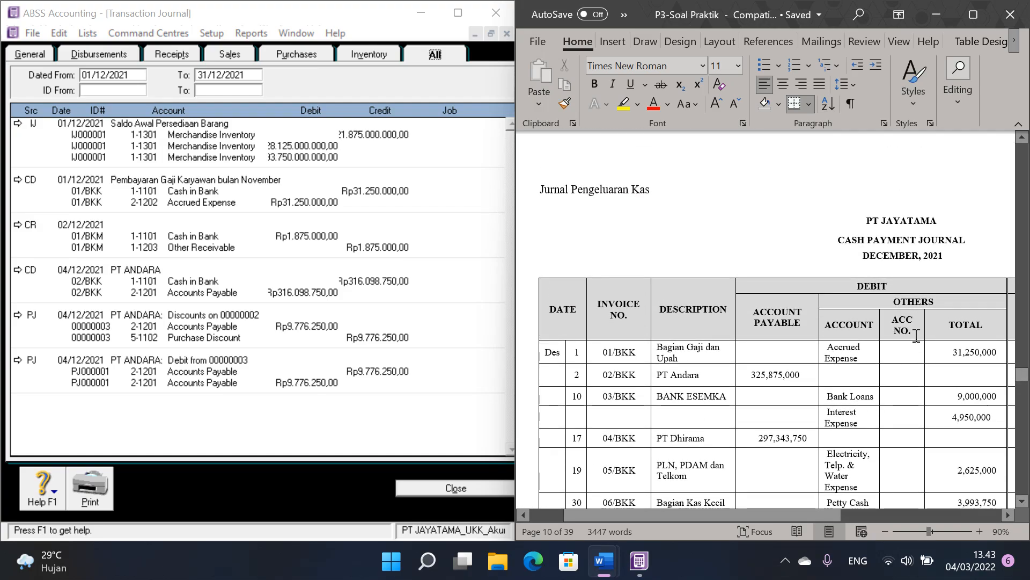
{"action": "scroll", "coordinate": [886, 343], "scroll_direction": "down", "scroll_amount": 3}
{"action": "left_click", "coordinate": [792, 316]}
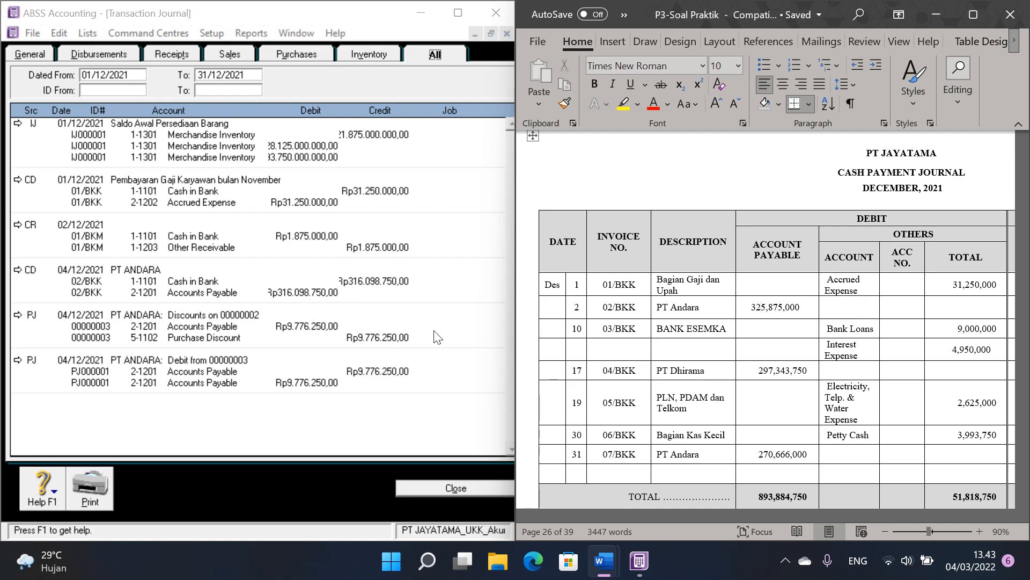
{"action": "left_click_drag", "start_coordinate": [743, 515], "coordinate": [965, 514]}
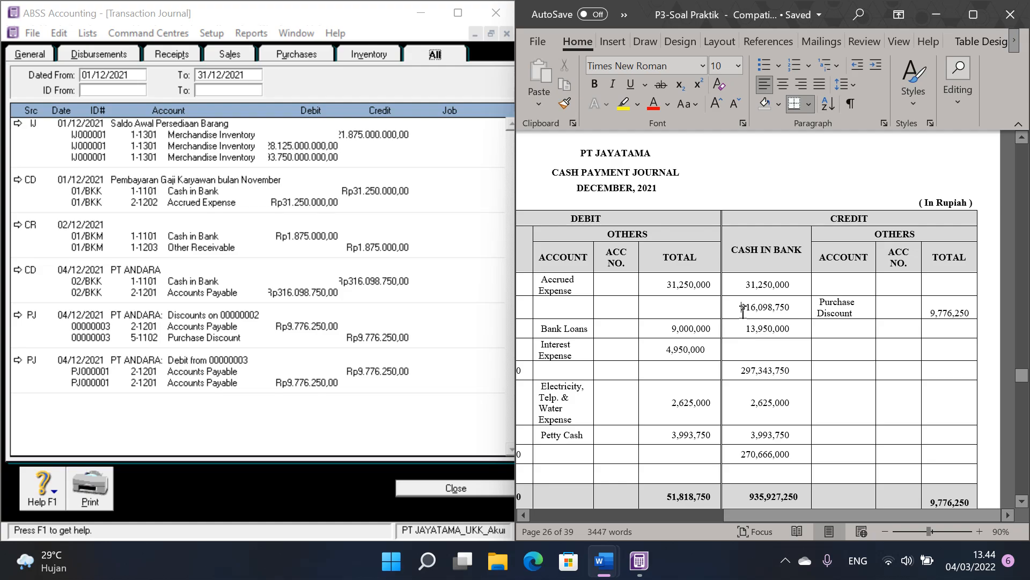
Step: Return to the vouchers in P3-Soal Praktik and examine petty cash voucher 01/VKK for Toko Serba Ada
{"action": "left_click_drag", "start_coordinate": [1022, 376], "coordinate": [1026, 239]}
{"action": "left_click_drag", "start_coordinate": [866, 517], "coordinate": [731, 516]}
{"action": "scroll", "coordinate": [777, 405], "scroll_direction": "down", "scroll_amount": 5}
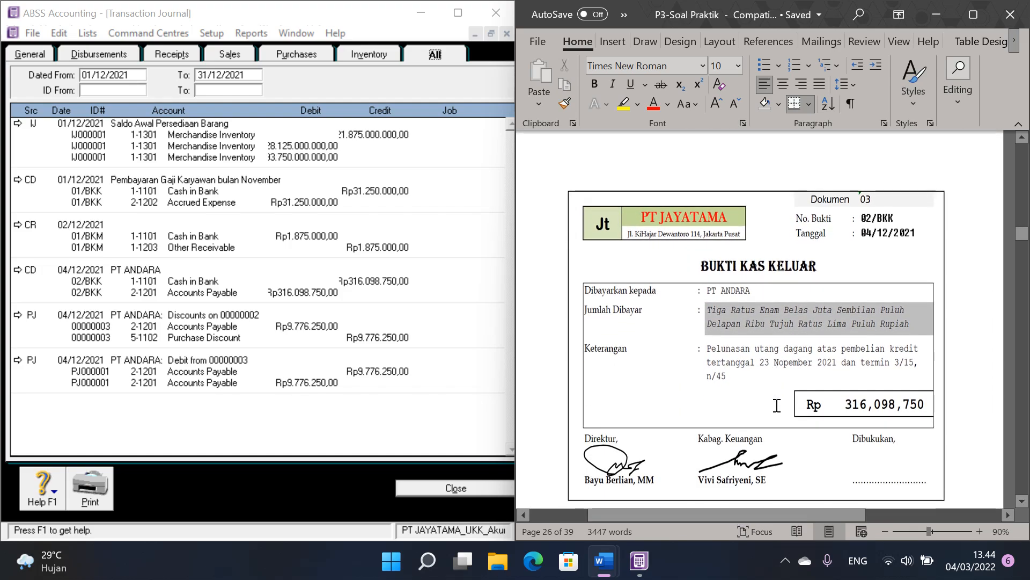
{"action": "scroll", "coordinate": [776, 405], "scroll_direction": "down", "scroll_amount": 7}
{"action": "scroll", "coordinate": [773, 343], "scroll_direction": "up", "scroll_amount": 3}
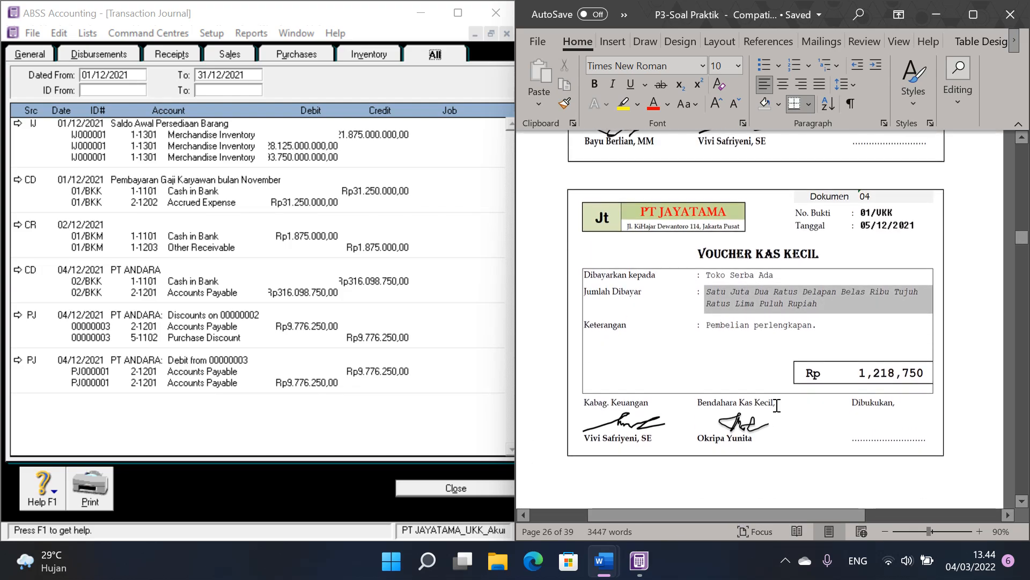
Step: Switch to ABSS Accounting, close the Transaction Journal and start a Spend Money entry from account 1-1102 Petty Cash
{"action": "left_click", "coordinate": [460, 487]}
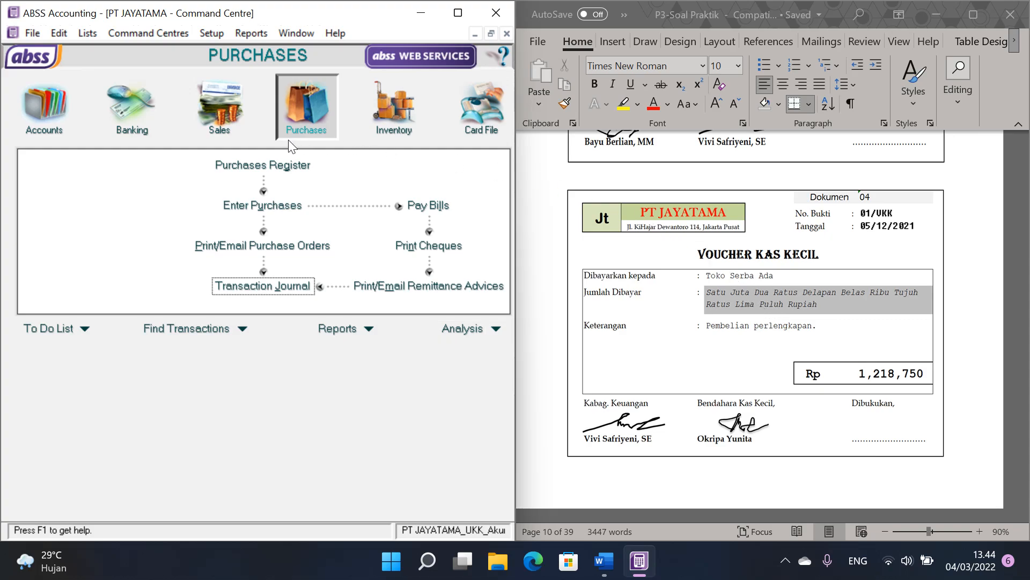
{"action": "left_click", "coordinate": [127, 113]}
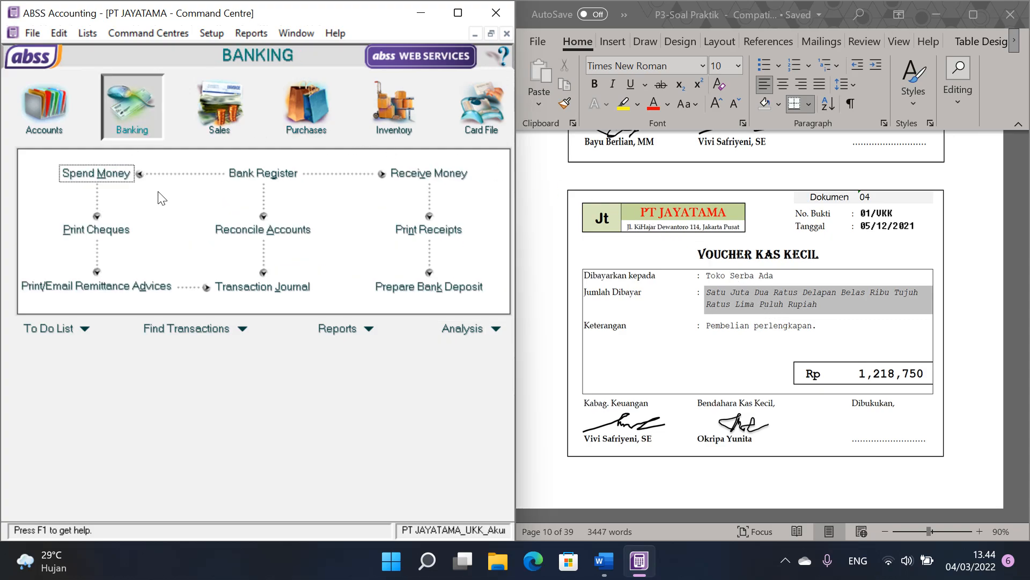
{"action": "left_click", "coordinate": [86, 174]}
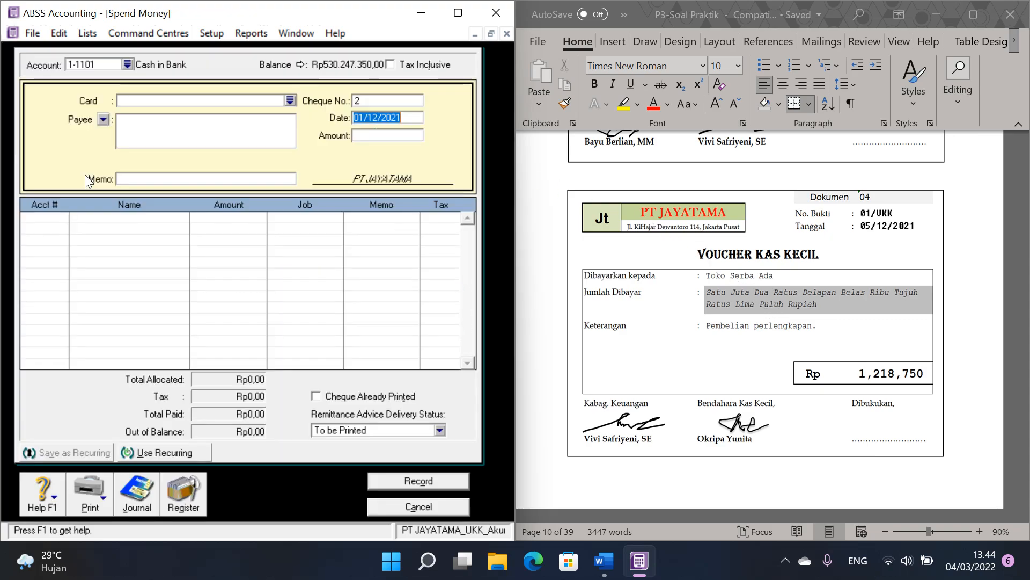
{"action": "left_click", "coordinate": [128, 63]}
{"action": "double_click", "coordinate": [136, 204]}
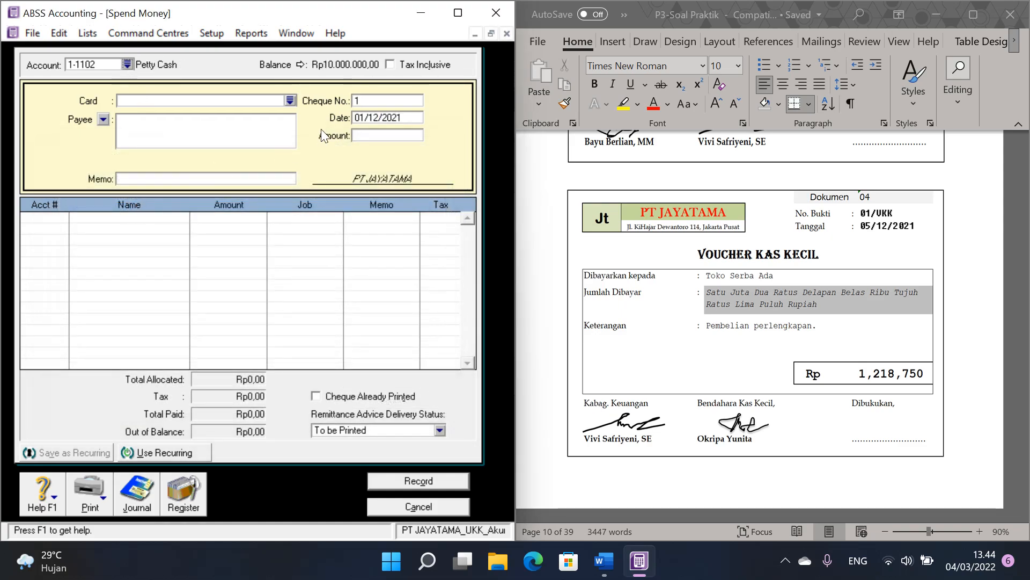
Step: Set the petty cash payment's cheque number to 01/VKK, its date to 05/12/2021 and its amount to 1218750
{"action": "left_click", "coordinate": [374, 101]}
{"action": "type", "text": "01/VKK"}
{"action": "key", "text": "Tab"}
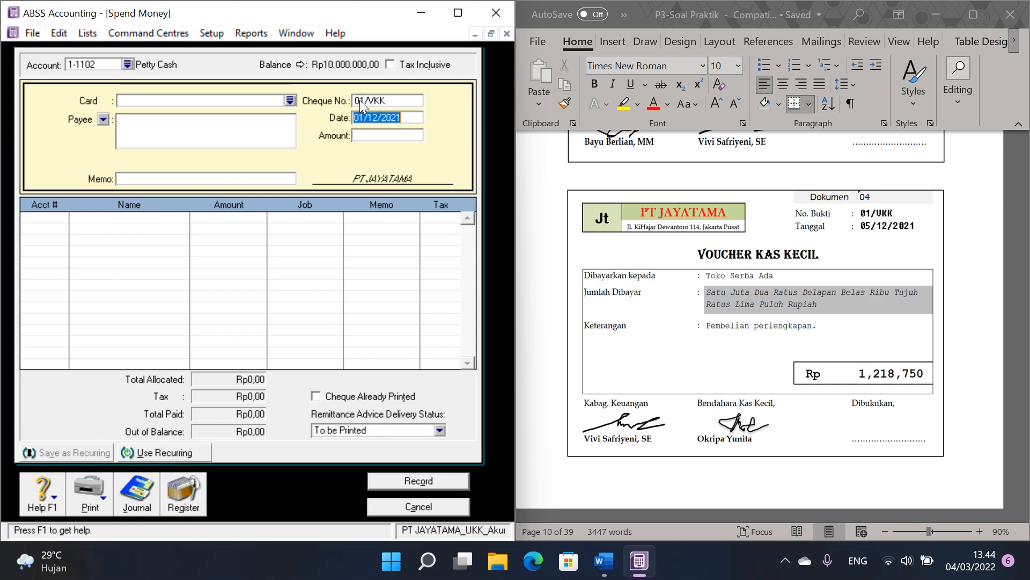
{"action": "type", "text": "05/12/2021"}
{"action": "key", "text": "Tab"}
{"action": "type", "text": "1218750"}
Step: Allocate the petty cash payment to account 1-1302 Office Supplies, record it and close Spend Money
{"action": "left_click", "coordinate": [56, 216]}
{"action": "left_click", "coordinate": [64, 217]}
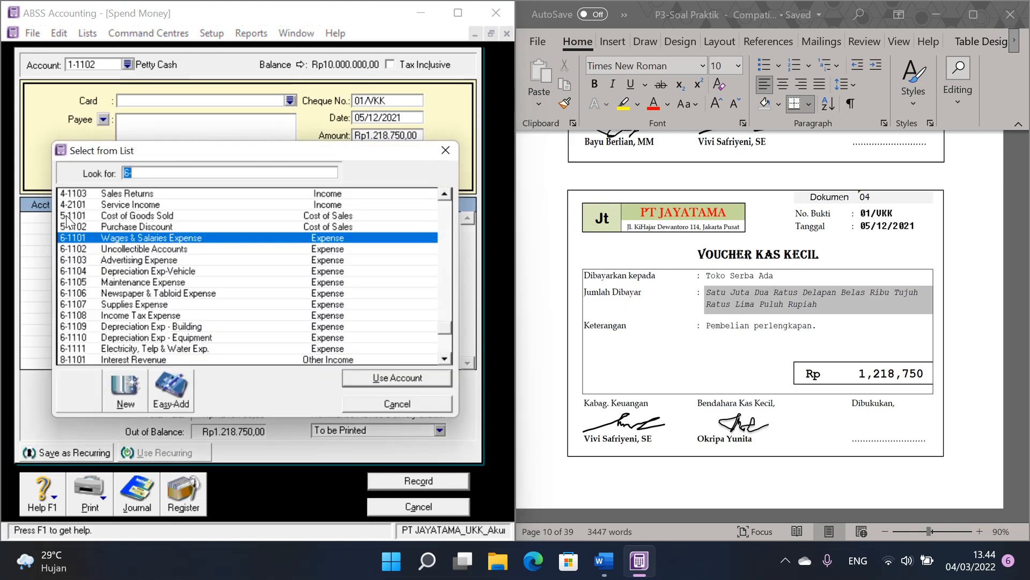
{"action": "scroll", "coordinate": [280, 270], "scroll_direction": "up", "scroll_amount": 4}
{"action": "scroll", "coordinate": [279, 270], "scroll_direction": "up", "scroll_amount": 7}
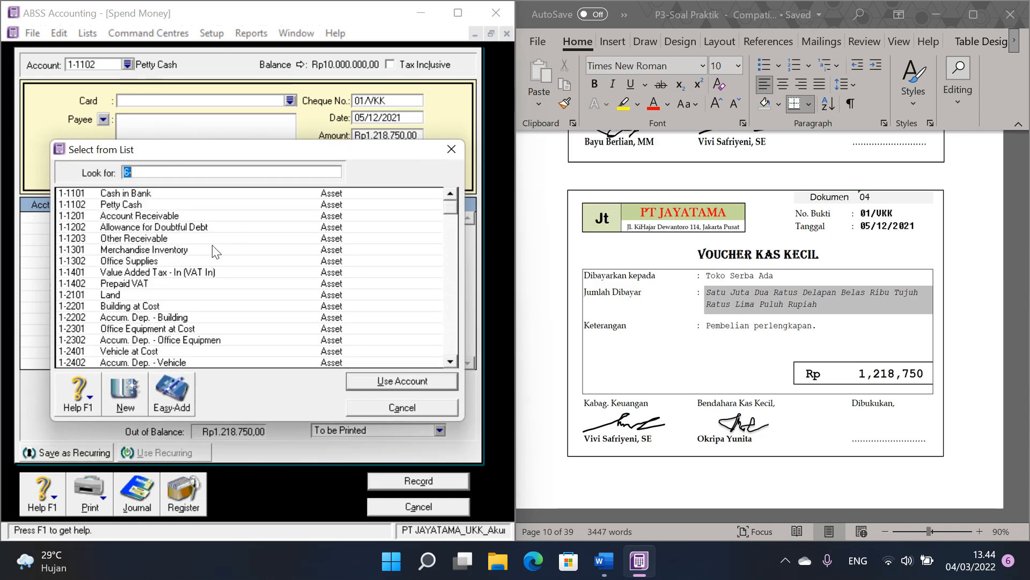
{"action": "double_click", "coordinate": [139, 262]}
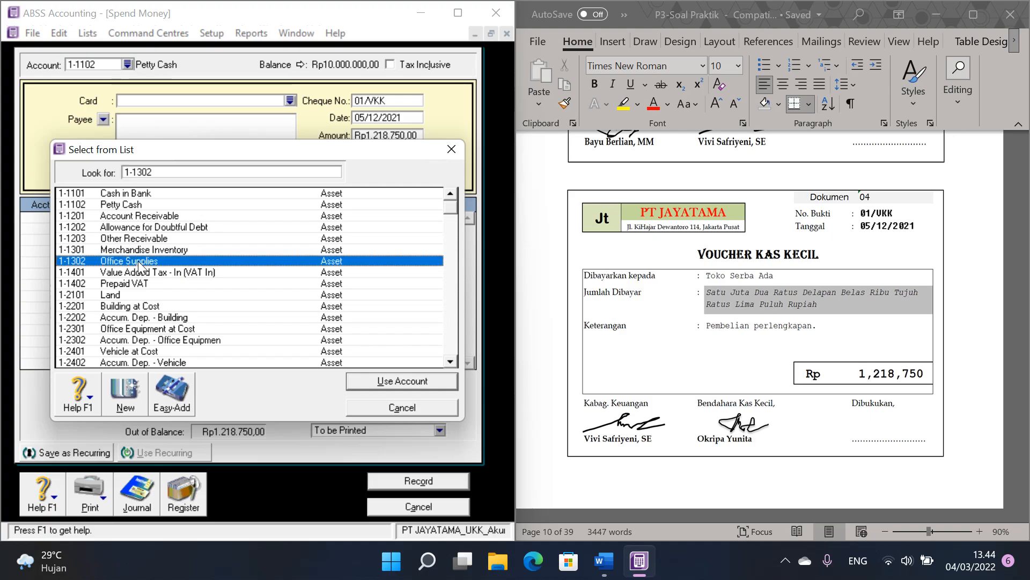
{"action": "left_click", "coordinate": [407, 480]}
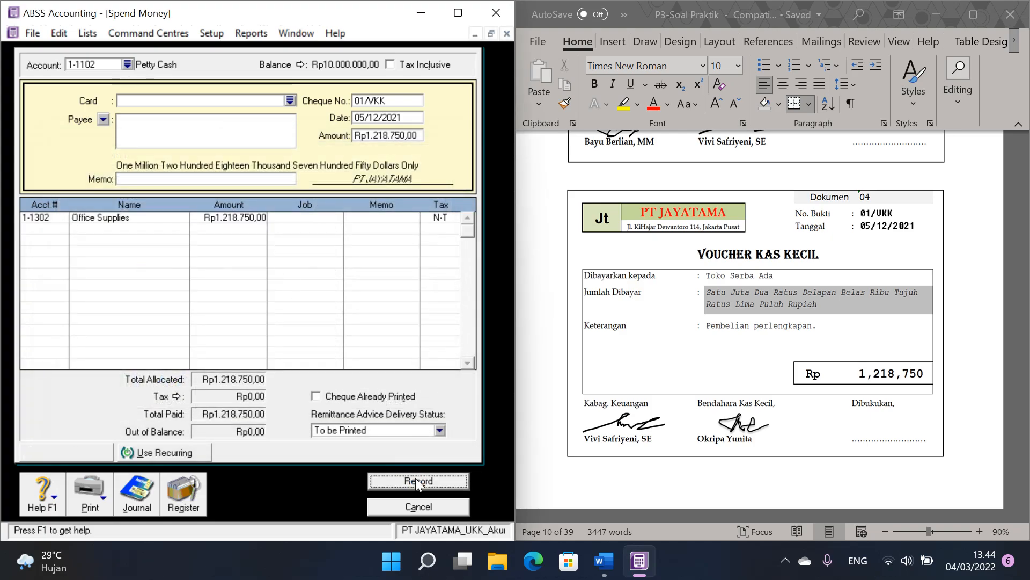
{"action": "left_click", "coordinate": [429, 508]}
Step: Check the 01/VKK entry in the Transaction Journal's disbursements against the voucher, then close the journal
{"action": "left_click", "coordinate": [729, 301]}
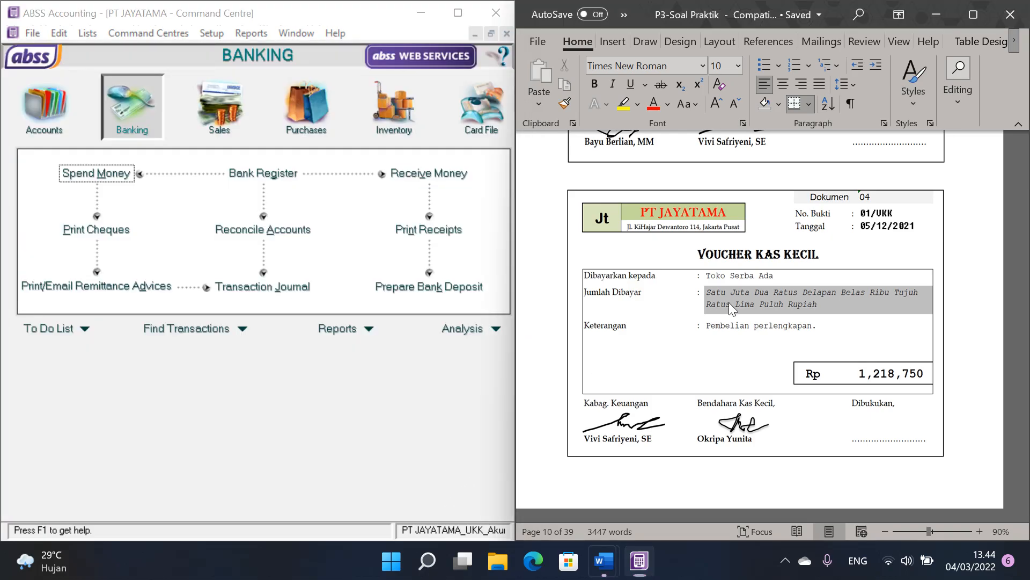
{"action": "scroll", "coordinate": [731, 304], "scroll_direction": "down", "scroll_amount": 2}
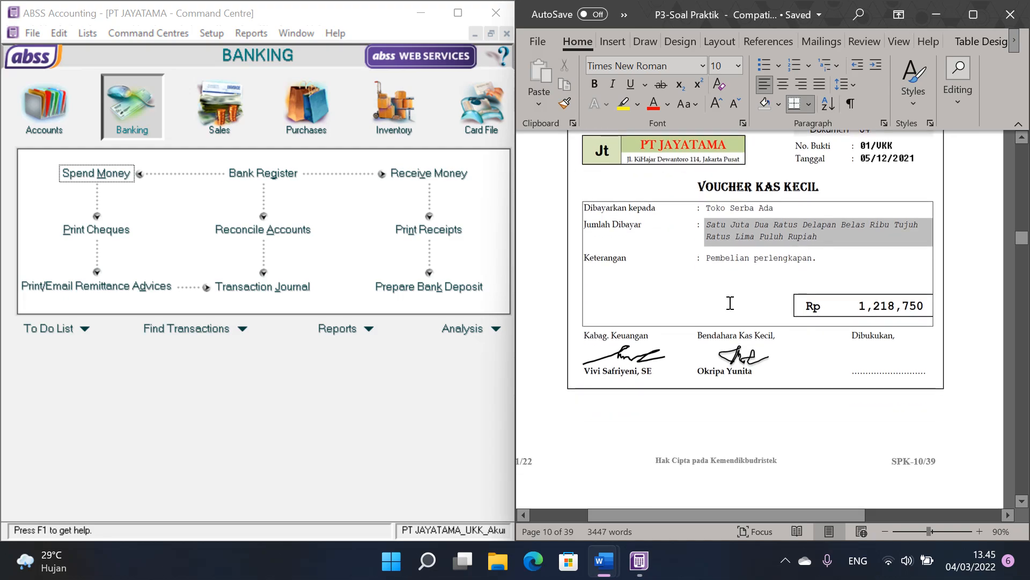
{"action": "left_click", "coordinate": [298, 287]}
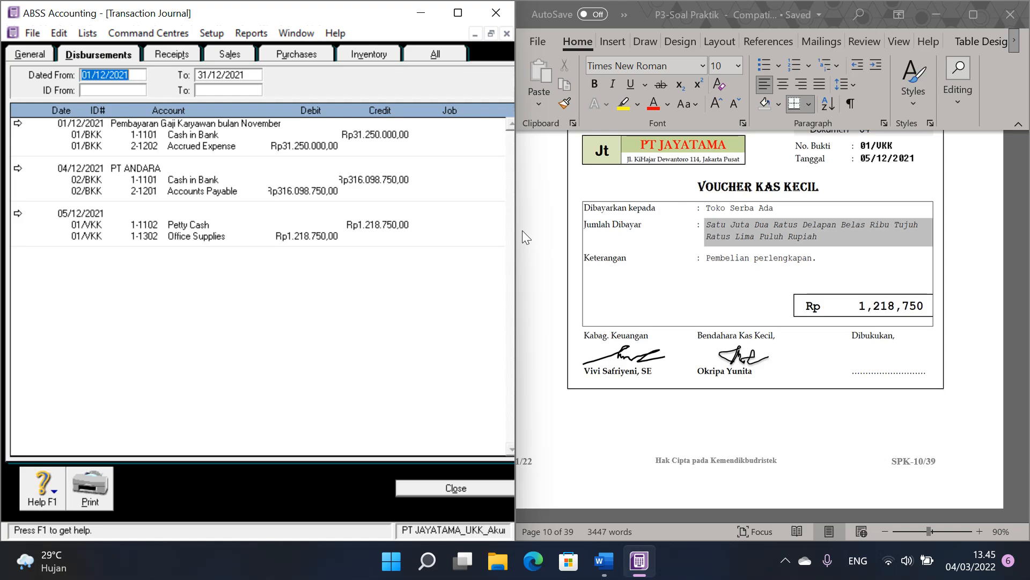
{"action": "left_click", "coordinate": [456, 487]}
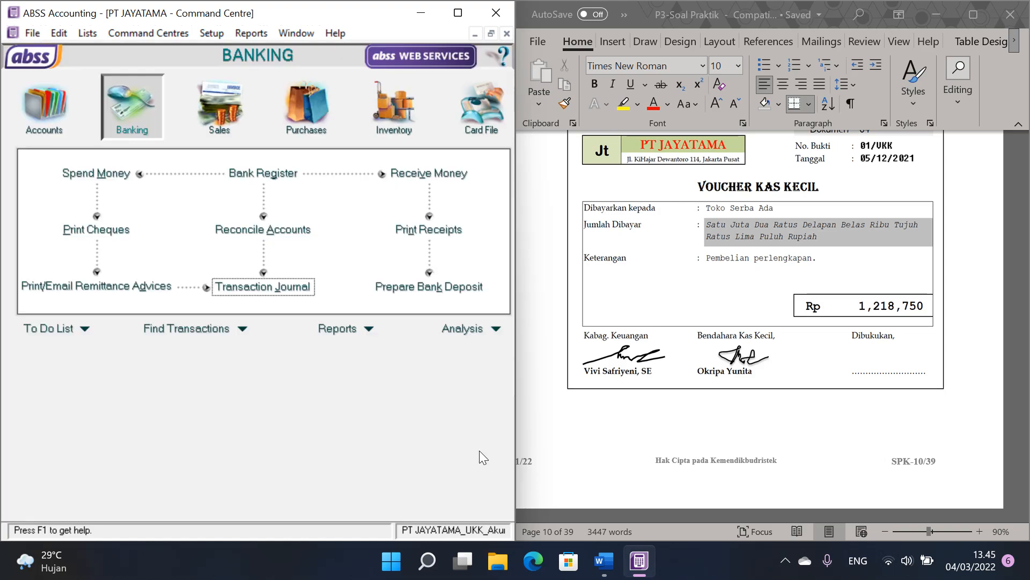
Step: Locate invoice 71/PJ (Dokumen 05) in the Word document and start a new sales invoice for Toko LAVENDER in ABSS Accounting
{"action": "scroll", "coordinate": [747, 311], "scroll_direction": "down", "scroll_amount": 10}
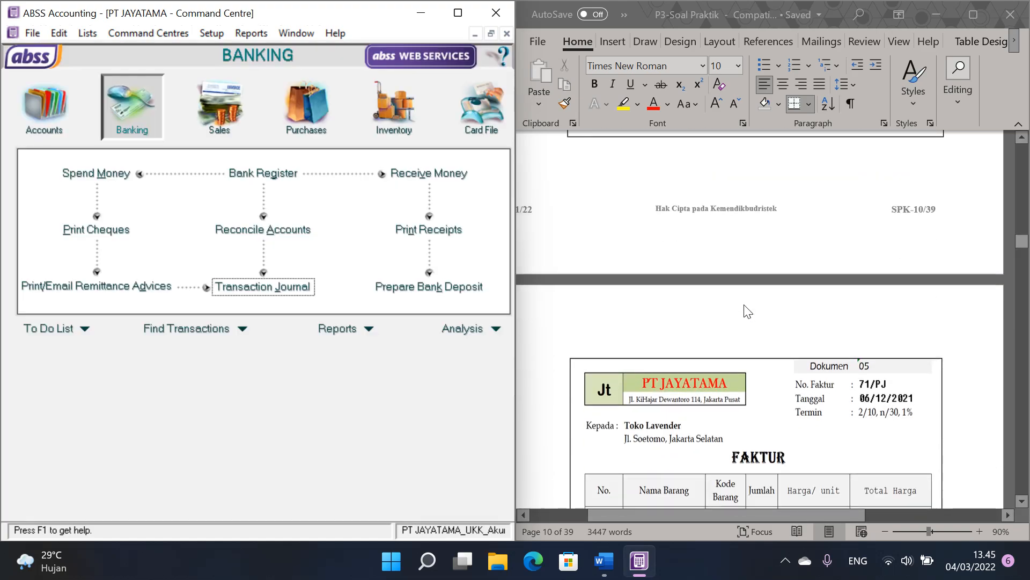
{"action": "scroll", "coordinate": [744, 310], "scroll_direction": "down", "scroll_amount": 3}
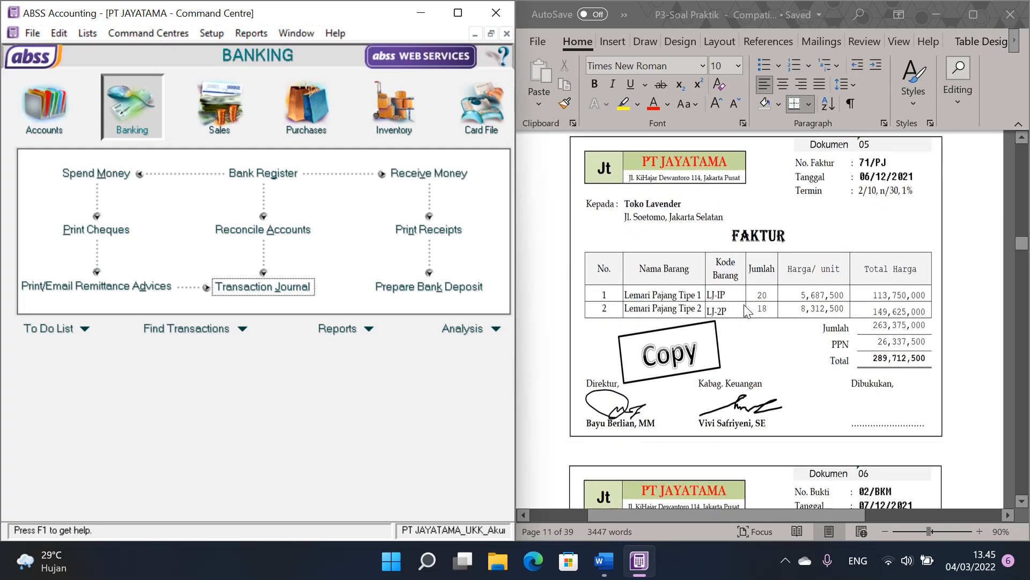
{"action": "left_click", "coordinate": [776, 239]}
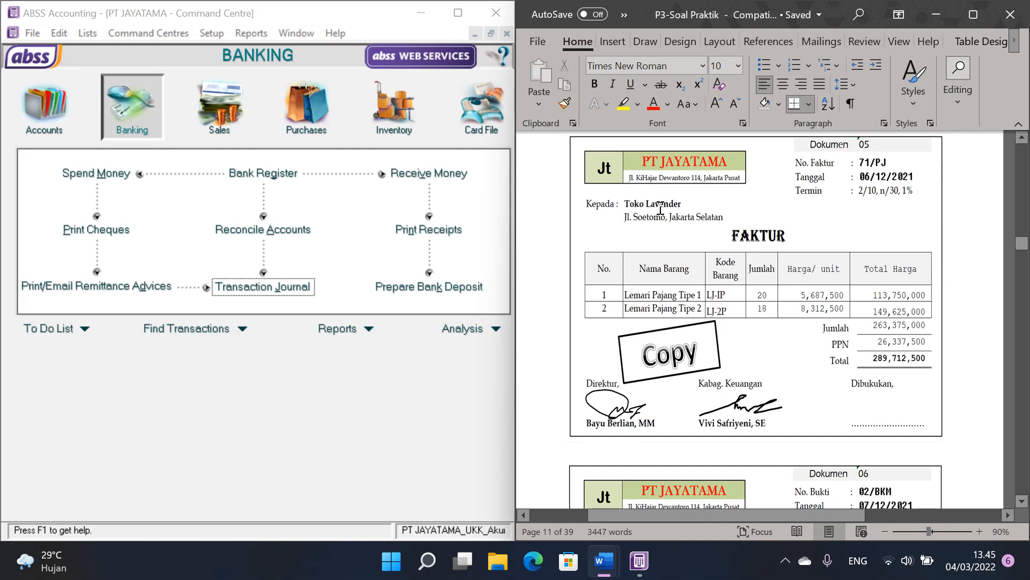
{"action": "left_click", "coordinate": [228, 112]}
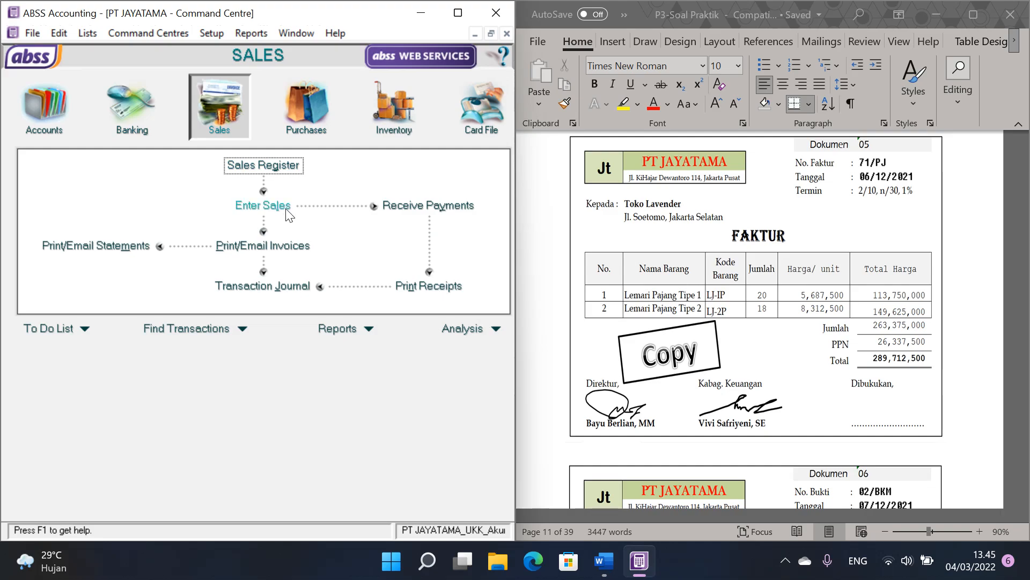
{"action": "left_click", "coordinate": [287, 208]}
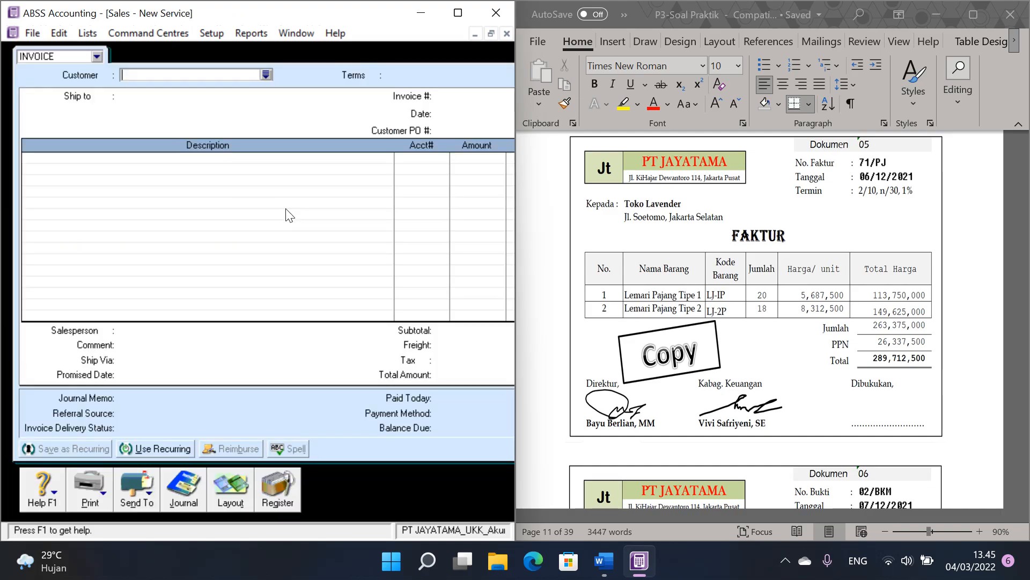
{"action": "left_click", "coordinate": [266, 76]}
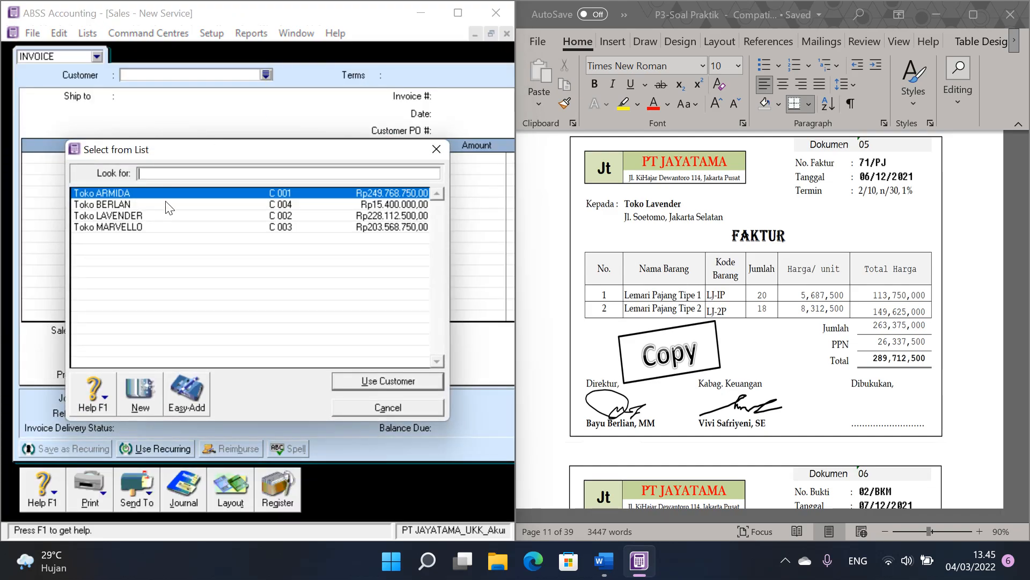
{"action": "double_click", "coordinate": [138, 216]}
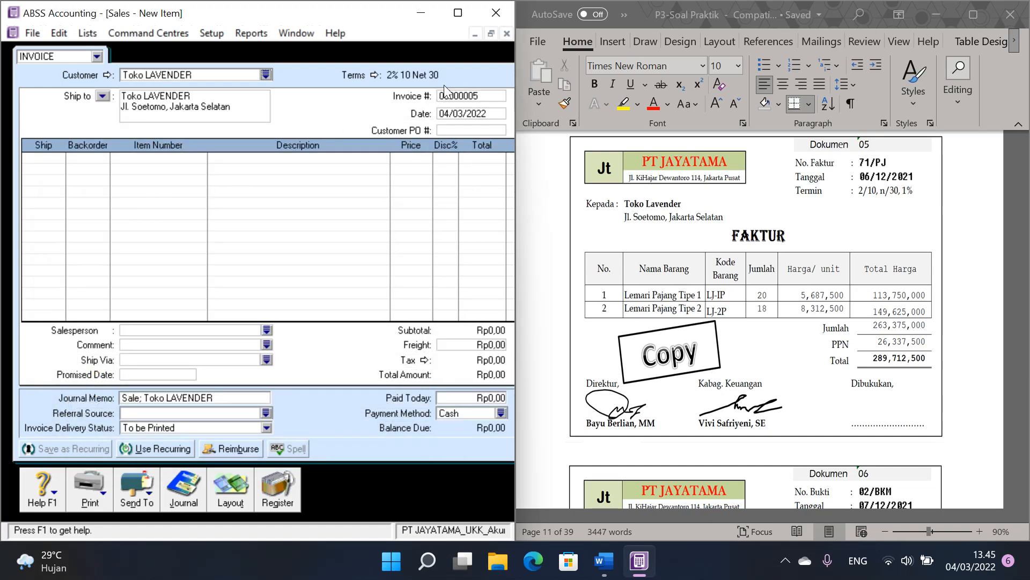
Step: Set the sales invoice number to 71/PJ and its date to 06/12/2021
{"action": "left_click", "coordinate": [478, 95]}
{"action": "type", "text": "71/PJ"}
{"action": "key", "text": "Tab"}
{"action": "type", "text": "06"}
Step: Add an invoice line for 20 units of item LJ-1P, Lemari Pajang Tipe 1, at a price of 5687500
{"action": "left_click", "coordinate": [44, 158]}
{"action": "type", "text": "20"}
{"action": "key", "text": "Tab"}
{"action": "key", "text": "Tab"}
{"action": "key", "text": "Tab"}
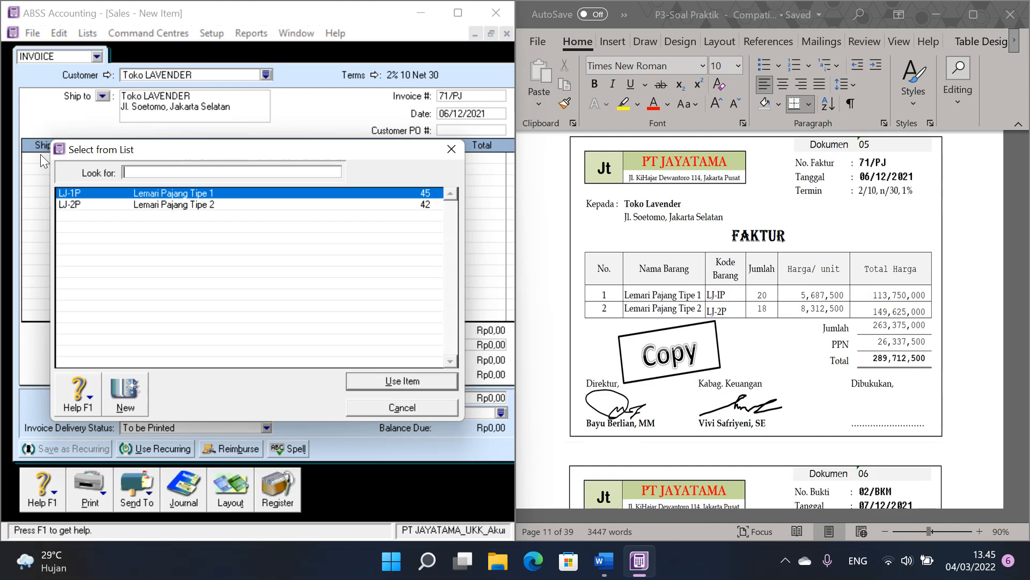
{"action": "key", "text": "Return"}
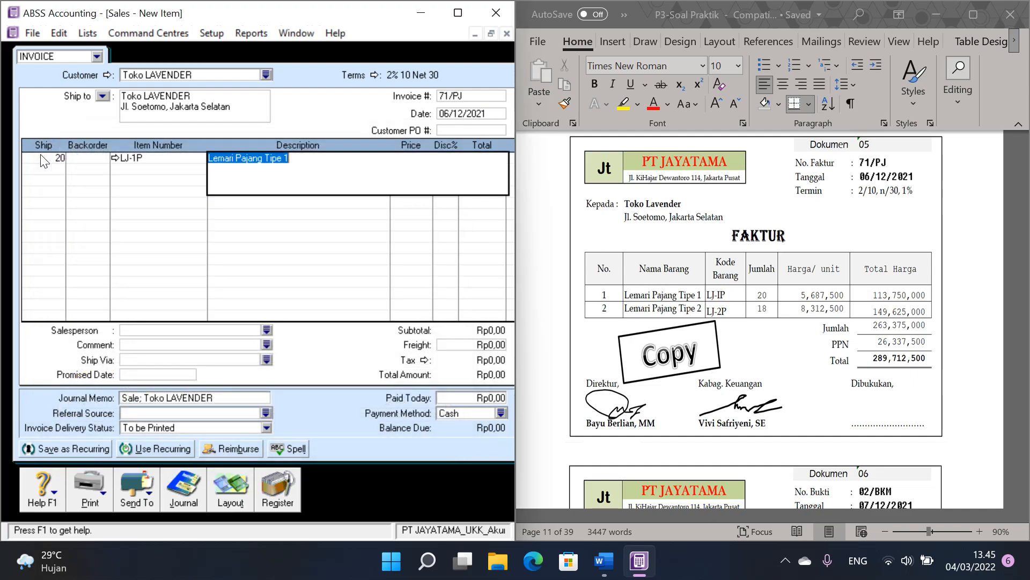
{"action": "key", "text": "Tab"}
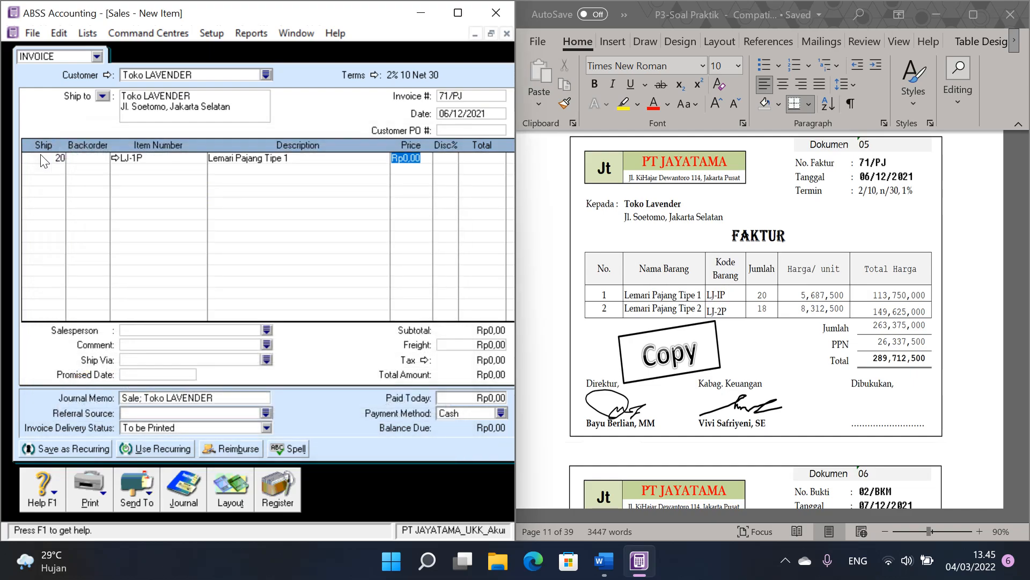
{"action": "type", "text": "5687500"}
{"action": "key", "text": "Tab"}
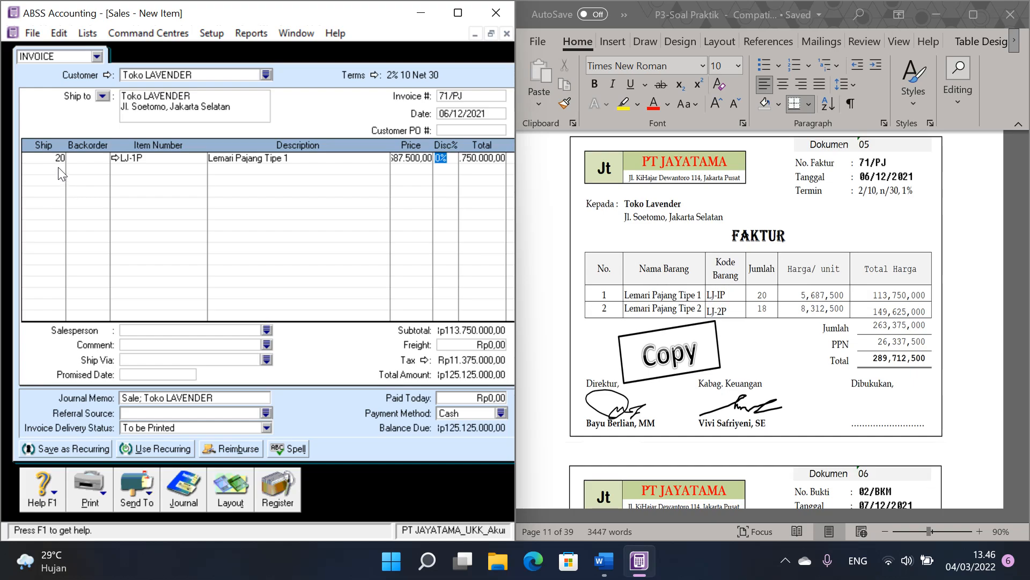
Step: Add a second invoice line for 18 units of item LJ-2P, Lemari Pajang Tipe 2, at a price of 8312500
{"action": "left_click", "coordinate": [59, 167]}
{"action": "type", "text": "18"}
{"action": "key", "text": "Tab"}
{"action": "key", "text": "Tab"}
{"action": "key", "text": "Tab"}
{"action": "double_click", "coordinate": [190, 204]}
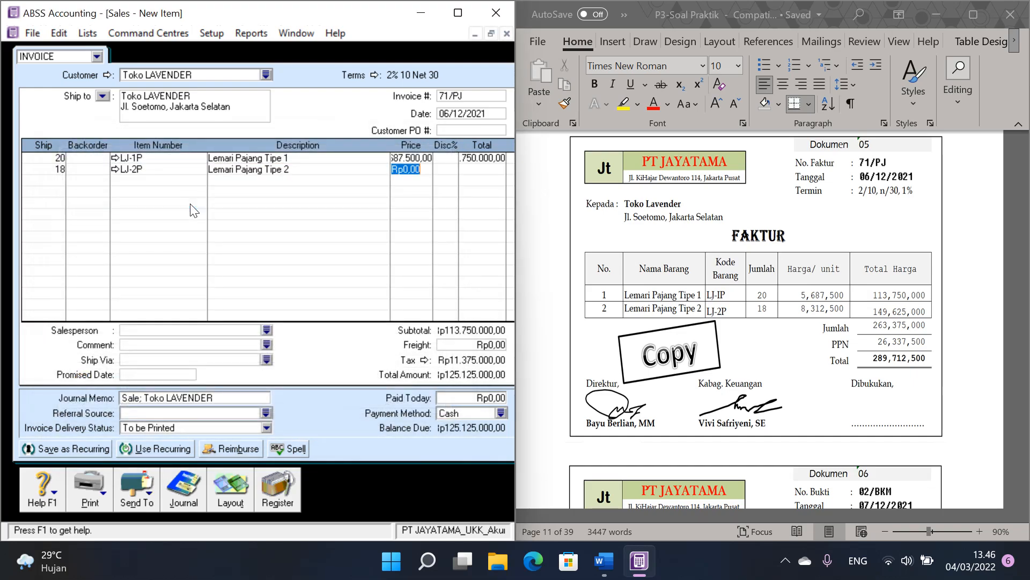
{"action": "type", "text": "8312500"}
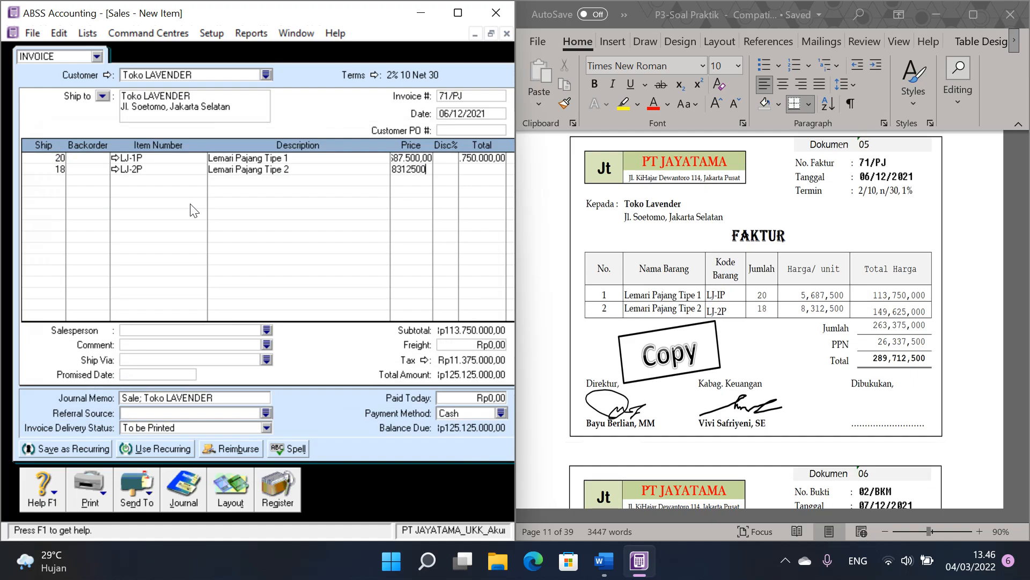
{"action": "key", "text": "Tab"}
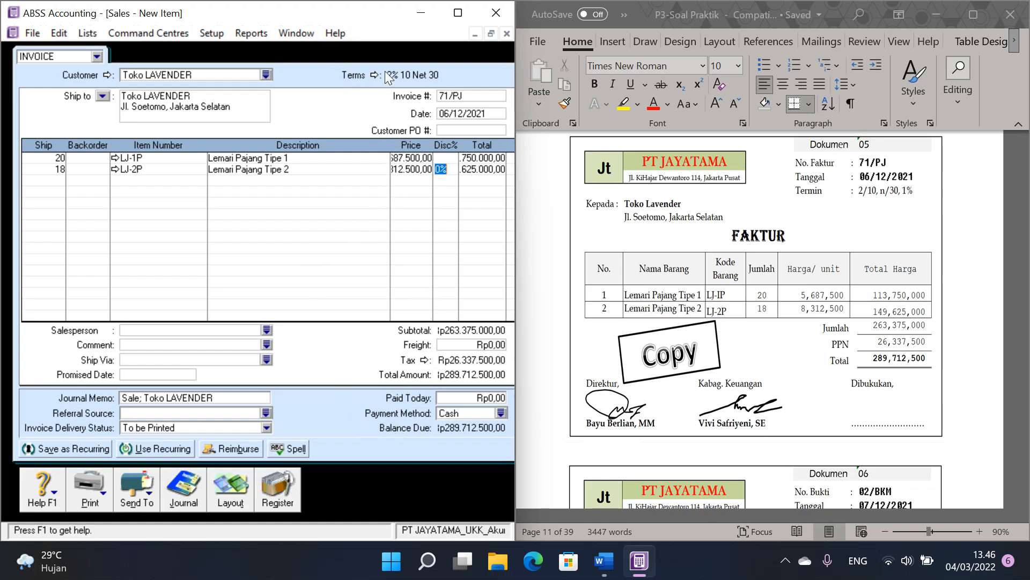
Step: Record the Toko LAVENDER invoice, close the sales entry and maximize the Command Centre again
{"action": "mouse_move", "coordinate": [364, 22]}
{"action": "left_mouse_down"}
{"action": "mouse_move", "coordinate": [338, 22]}
{"action": "mouse_move", "coordinate": [384, 23]}
{"action": "mouse_move", "coordinate": [361, 22]}
{"action": "left_mouse_up"}
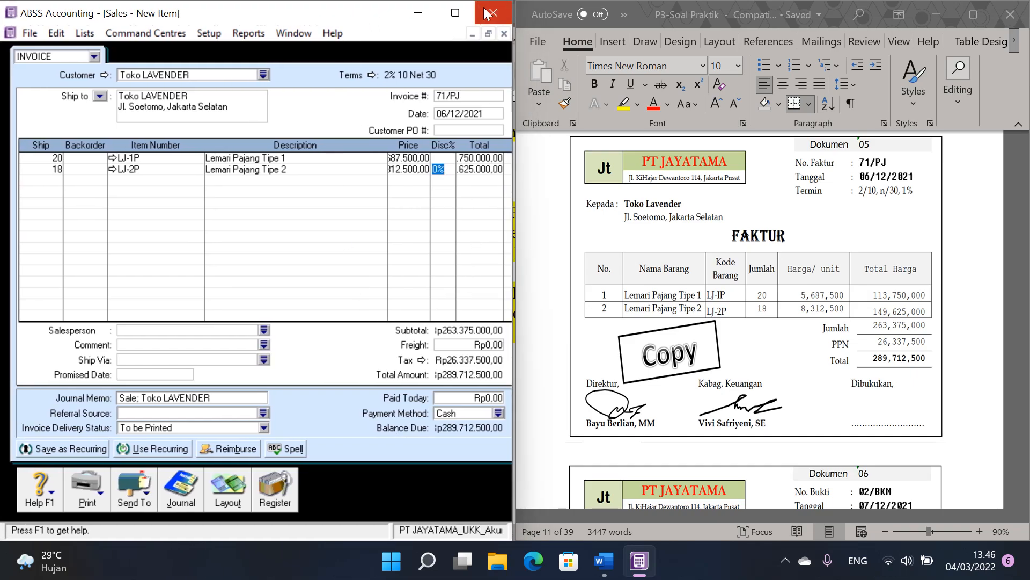
{"action": "left_click", "coordinate": [483, 34]}
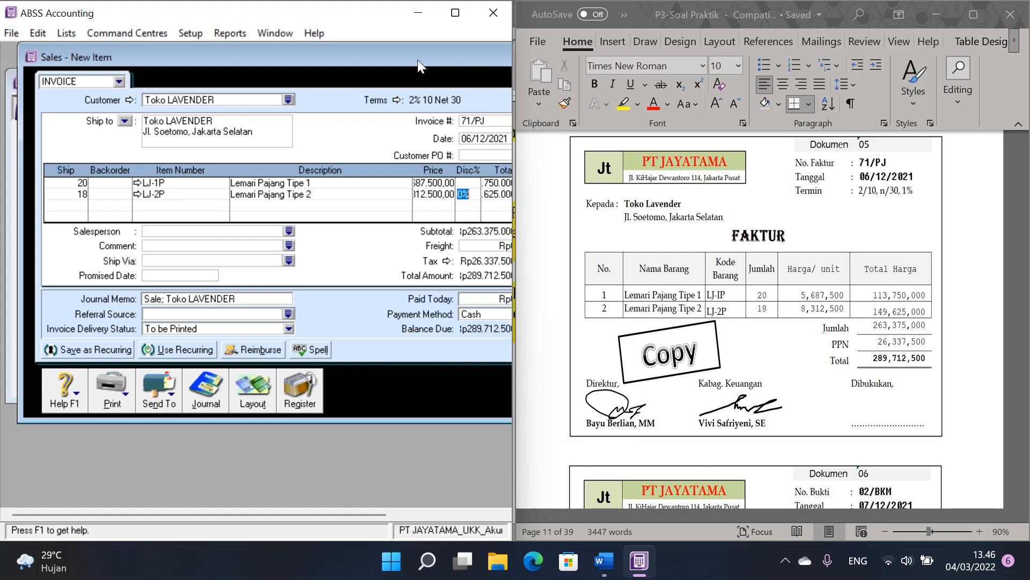
{"action": "left_click_drag", "start_coordinate": [404, 60], "coordinate": [276, 45]}
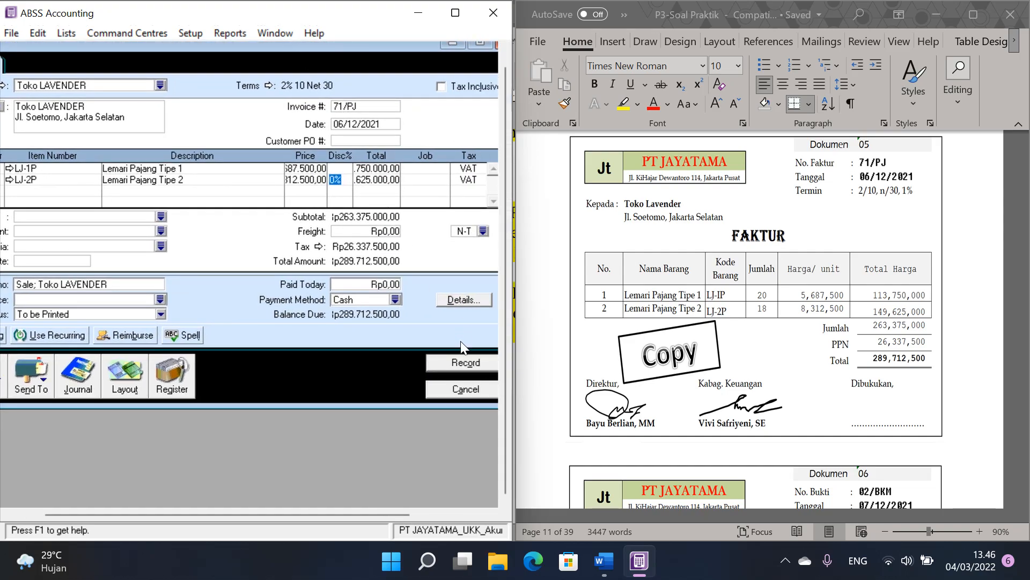
{"action": "left_click", "coordinate": [471, 364]}
{"action": "left_click", "coordinate": [459, 389]}
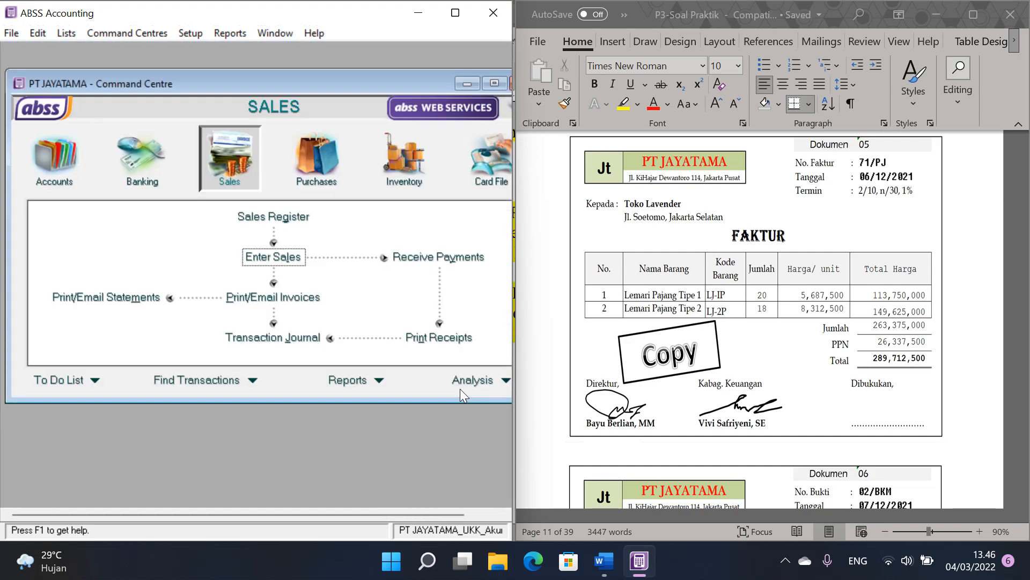
{"action": "left_click", "coordinate": [494, 85]}
Step: Locate voucher 02/BKM (Dokumen 06) in the Word document and start a Receive Payments entry for Toko ARMIDA in ABSS Accounting
{"action": "left_click", "coordinate": [803, 290]}
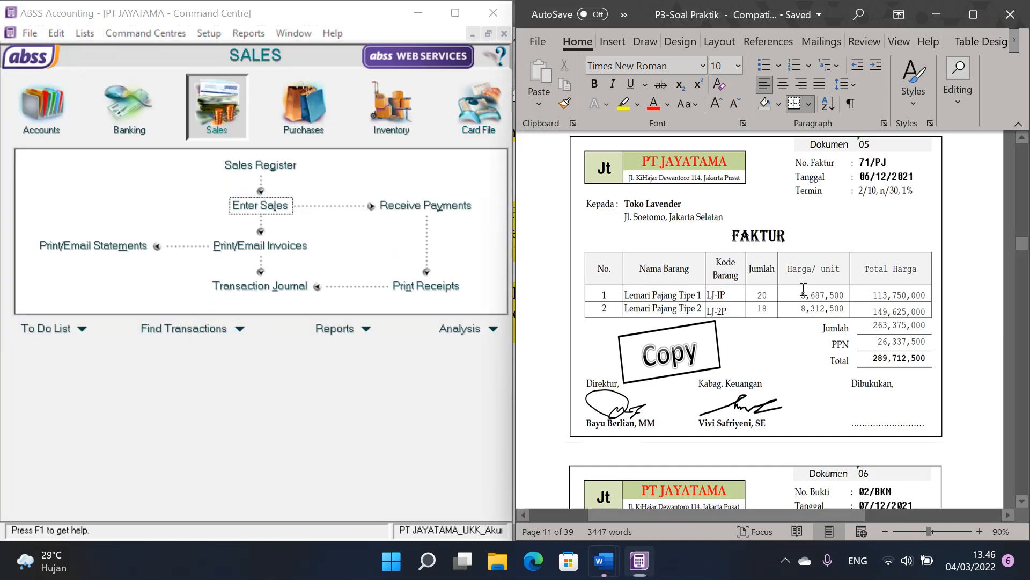
{"action": "scroll", "coordinate": [804, 290], "scroll_direction": "down", "scroll_amount": 4}
{"action": "scroll", "coordinate": [803, 289], "scroll_direction": "down", "scroll_amount": 2}
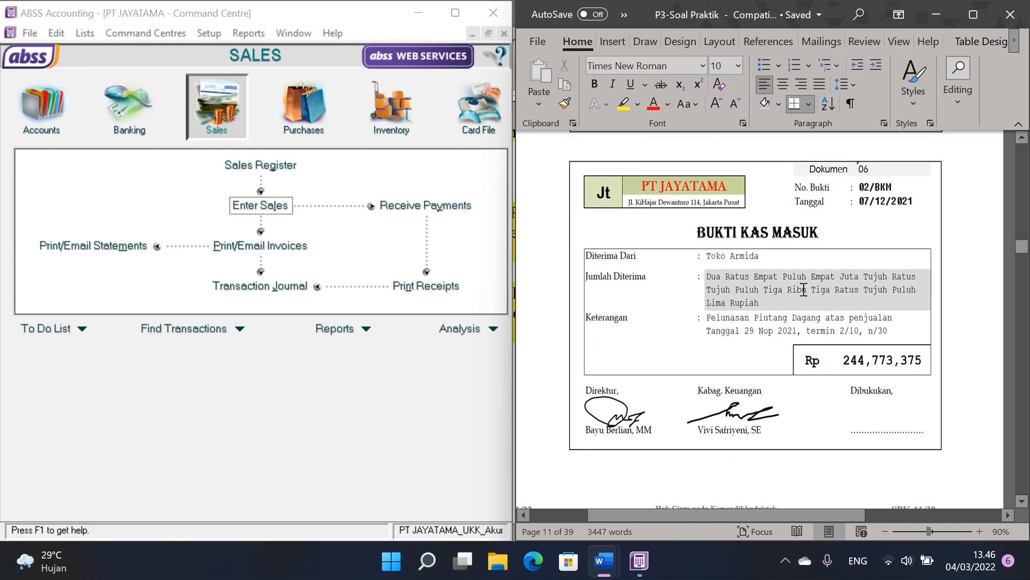
{"action": "left_click", "coordinate": [761, 317]}
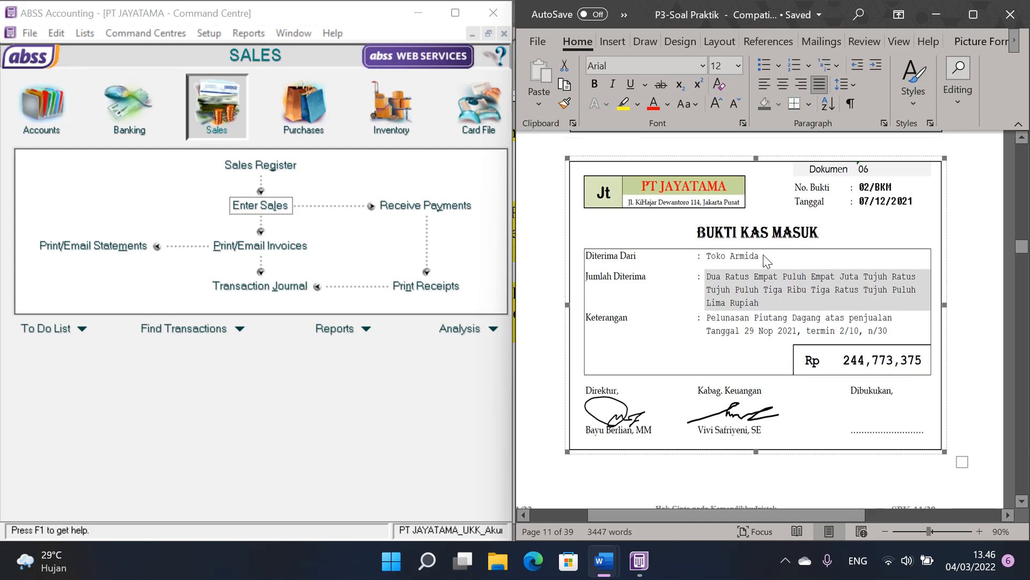
{"action": "left_click", "coordinate": [435, 236]}
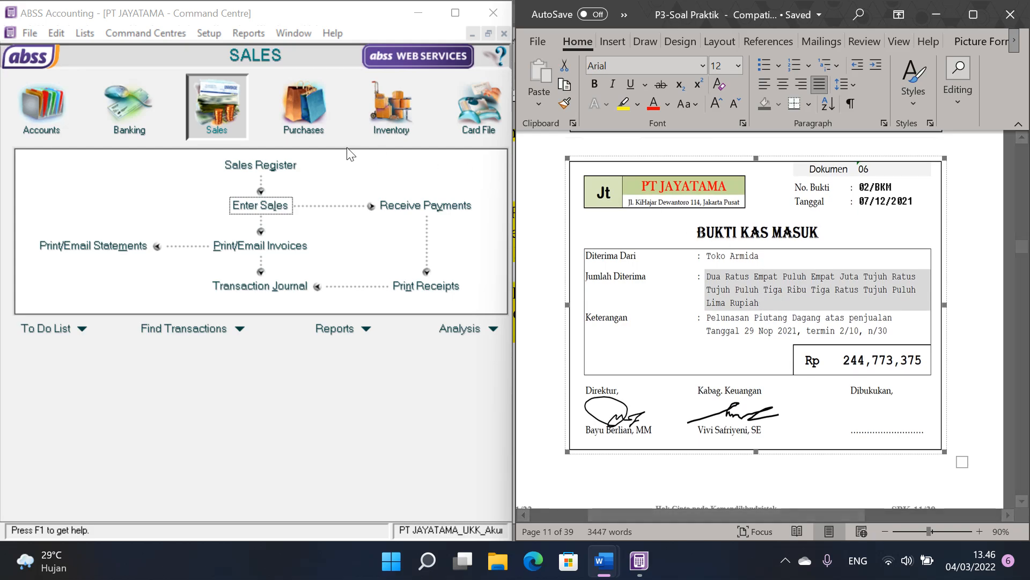
{"action": "left_click", "coordinate": [440, 207]}
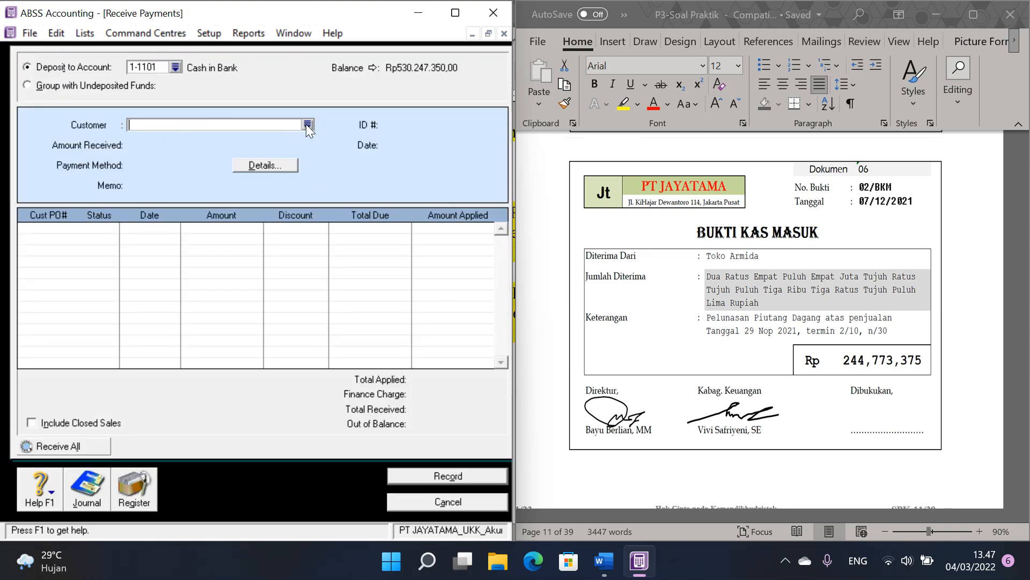
{"action": "left_click", "coordinate": [307, 125]}
{"action": "double_click", "coordinate": [153, 193]}
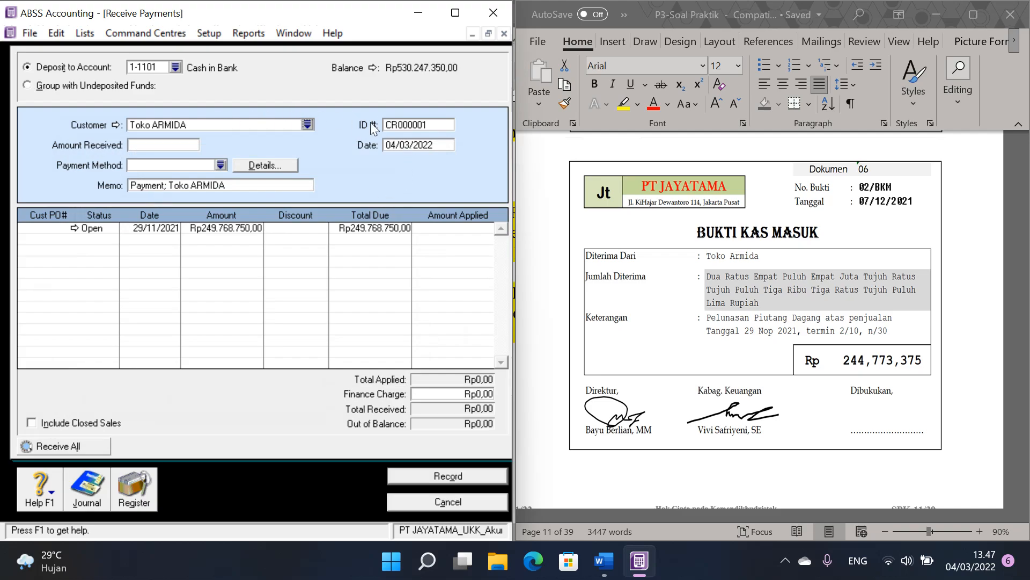
Step: Set the customer payment's ID to 02/BKM, its date to 07/12/2021 and the amount received to 244773375
{"action": "left_click", "coordinate": [420, 124]}
{"action": "type", "text": "02/BKM"}
{"action": "key", "text": "Tab"}
{"action": "type", "text": "07/12"}
{"action": "left_click", "coordinate": [173, 144]}
{"action": "type", "text": "2"}
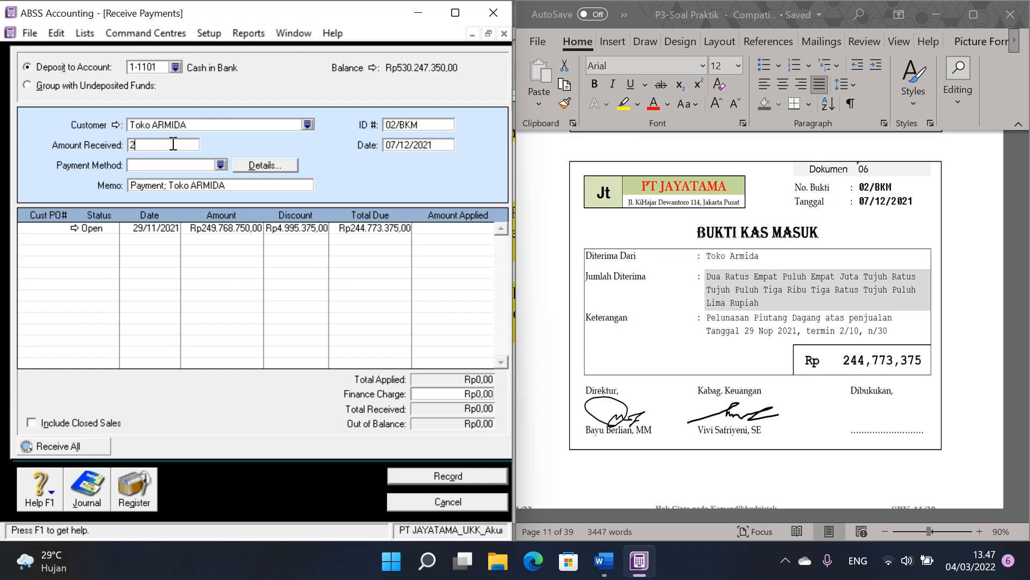
{"action": "type", "text": "44773375"}
Step: Apply the payment to Toko ARMIDA's open 29/11/2021 sale, record it and close Receive Payments
{"action": "left_click", "coordinate": [465, 228]}
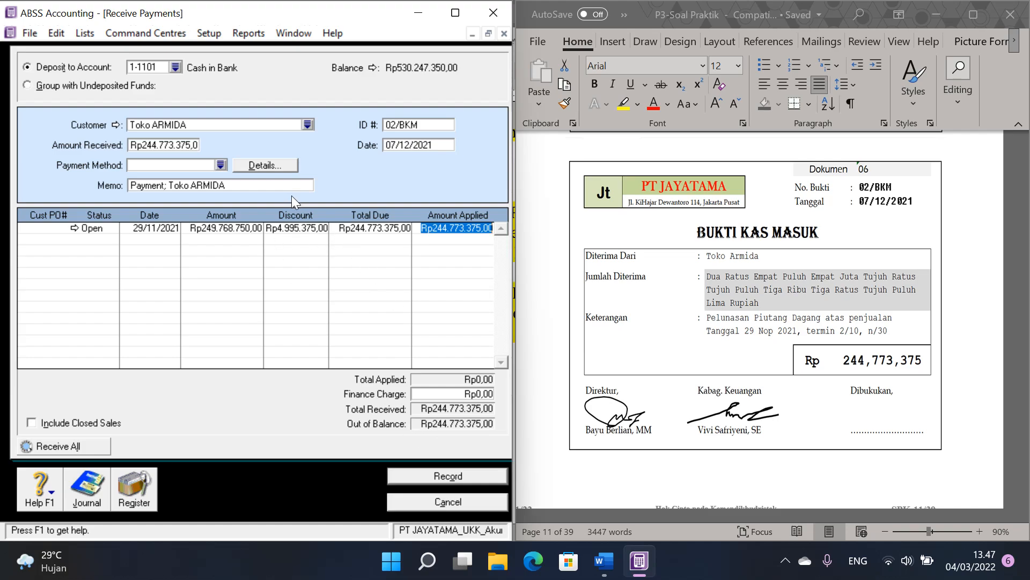
{"action": "left_click", "coordinate": [457, 476]}
{"action": "left_click", "coordinate": [285, 385]}
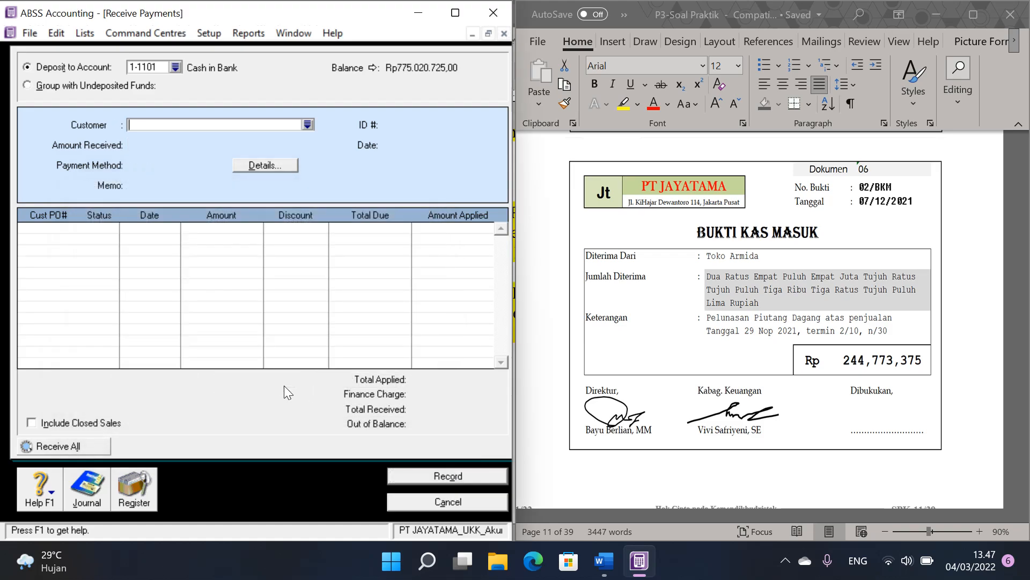
{"action": "left_click", "coordinate": [453, 502]}
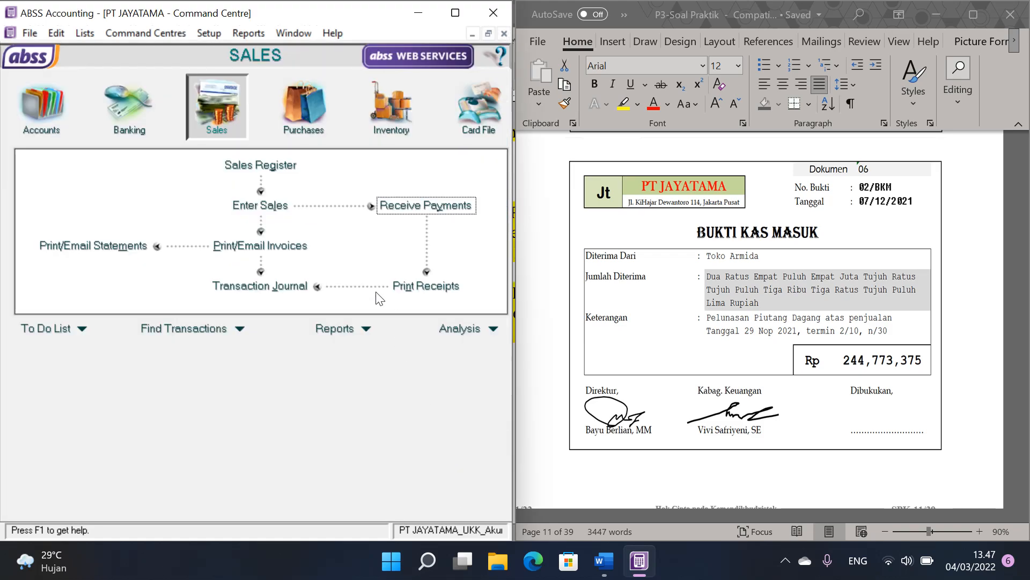
Step: Check the 71/PJ and 02/BKM entries among all transactions in the Transaction Journal, then close it
{"action": "left_click", "coordinate": [275, 293]}
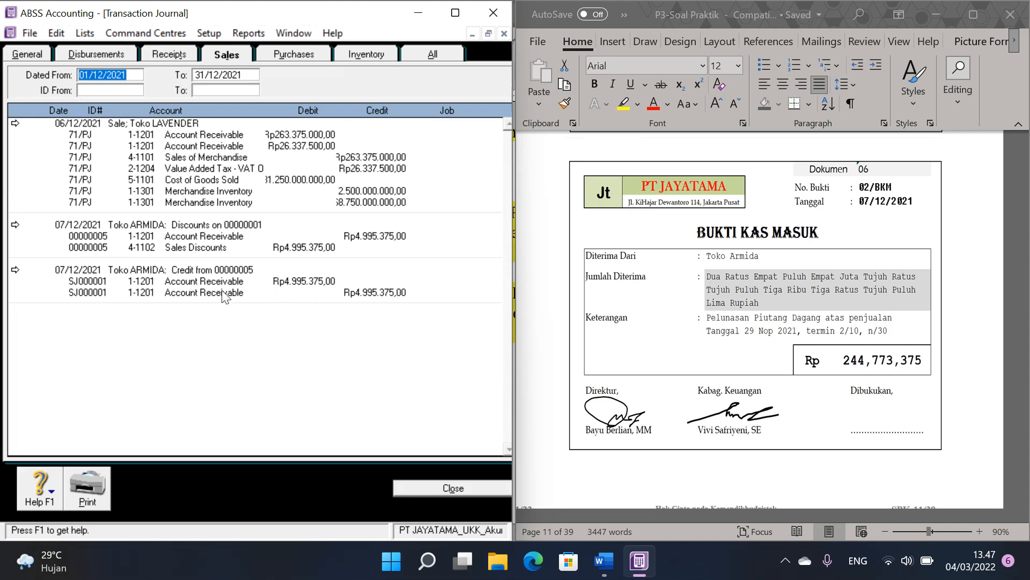
{"action": "left_click", "coordinate": [417, 56]}
{"action": "scroll", "coordinate": [417, 231], "scroll_direction": "down", "scroll_amount": 5}
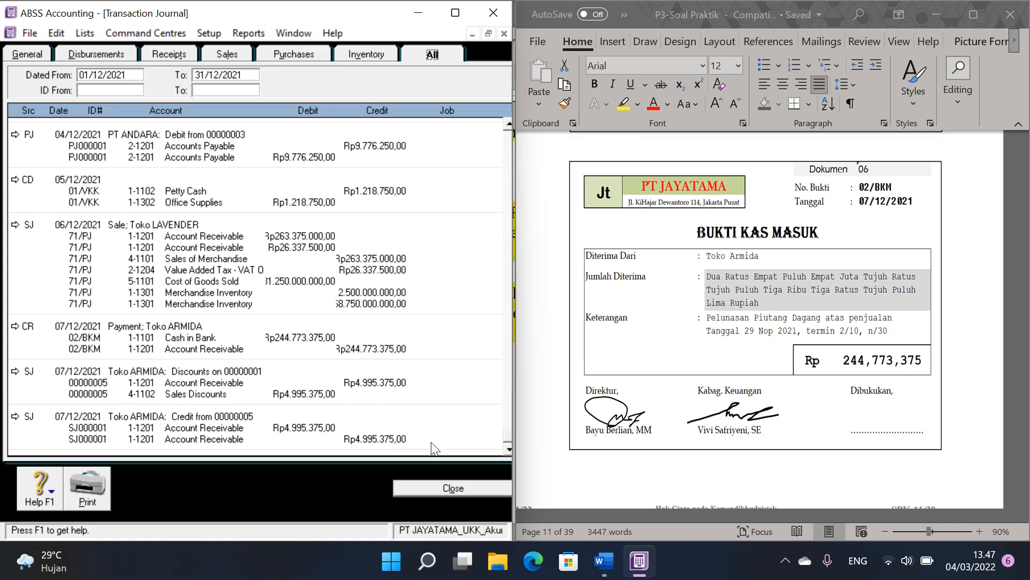
{"action": "left_click", "coordinate": [463, 485]}
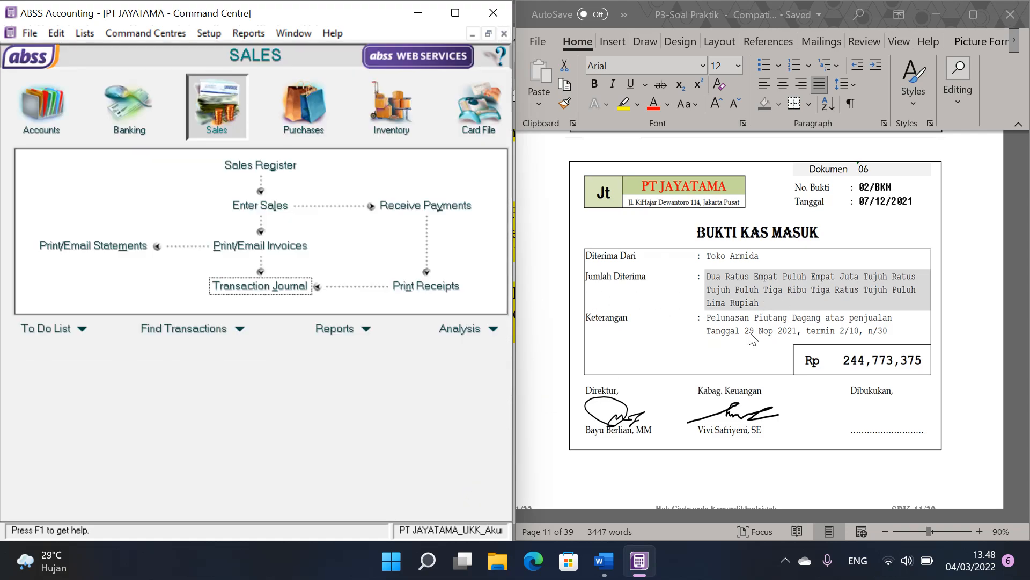
Step: Find credit note 01/NK (Dokumen 07) in the Word document and set item LJ-1P's income account to 4-1103 Sales Returns in ABSS Accounting
{"action": "scroll", "coordinate": [752, 338], "scroll_direction": "down", "scroll_amount": 10}
{"action": "scroll", "coordinate": [761, 338], "scroll_direction": "down", "scroll_amount": 1}
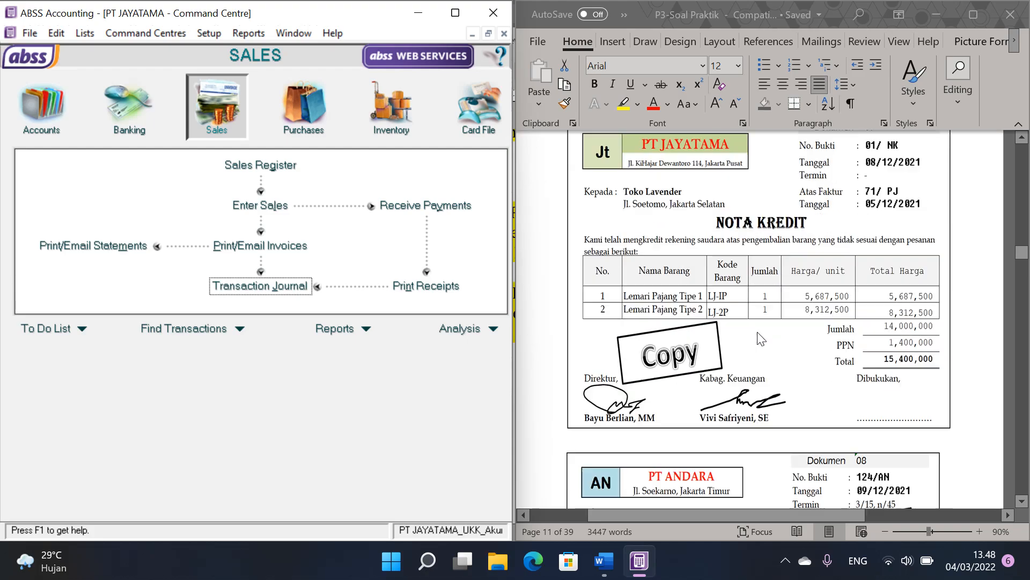
{"action": "scroll", "coordinate": [761, 338], "scroll_direction": "up", "scroll_amount": 1}
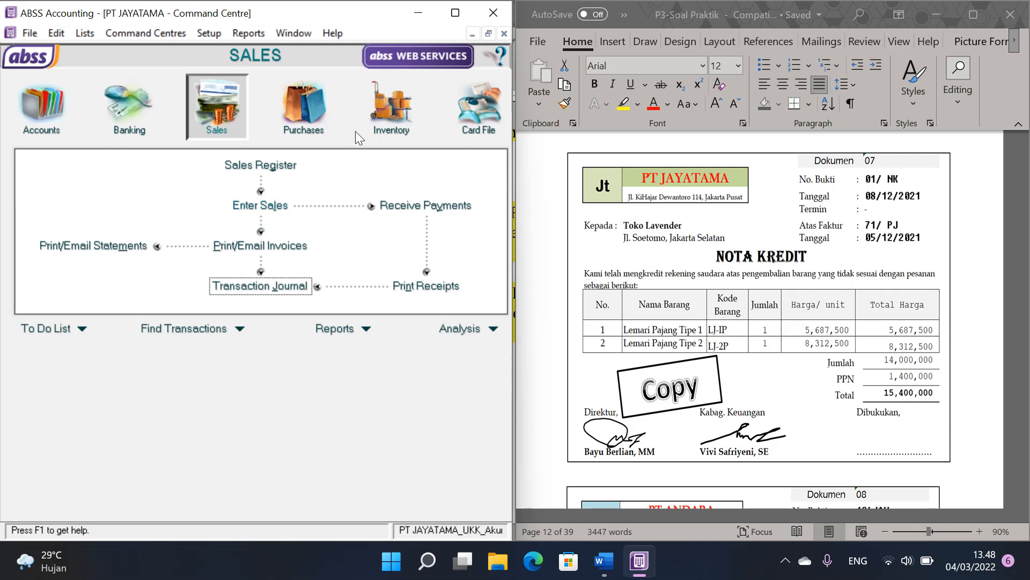
{"action": "left_click", "coordinate": [393, 118]}
{"action": "left_click", "coordinate": [255, 200]}
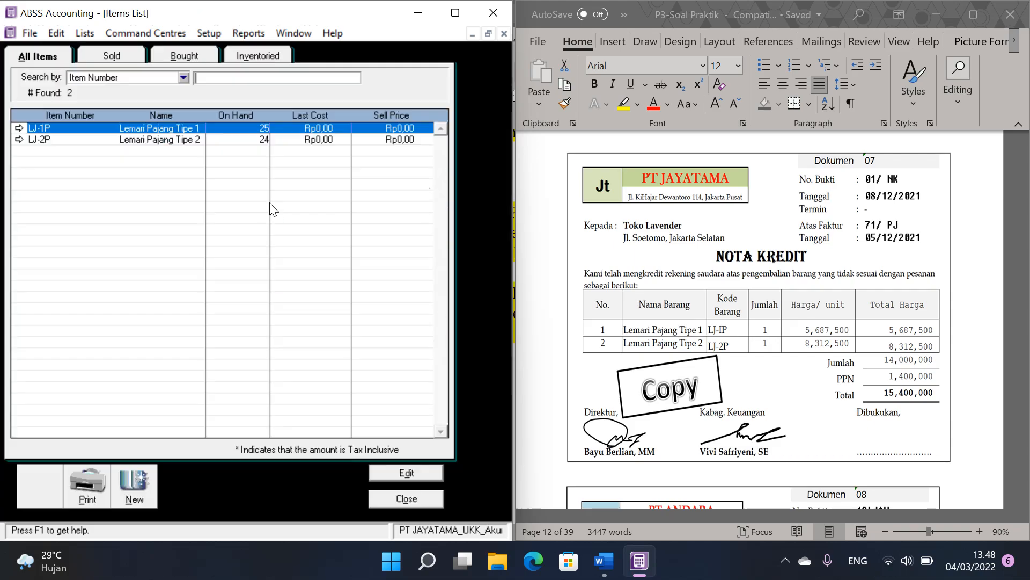
{"action": "left_click", "coordinate": [20, 129]}
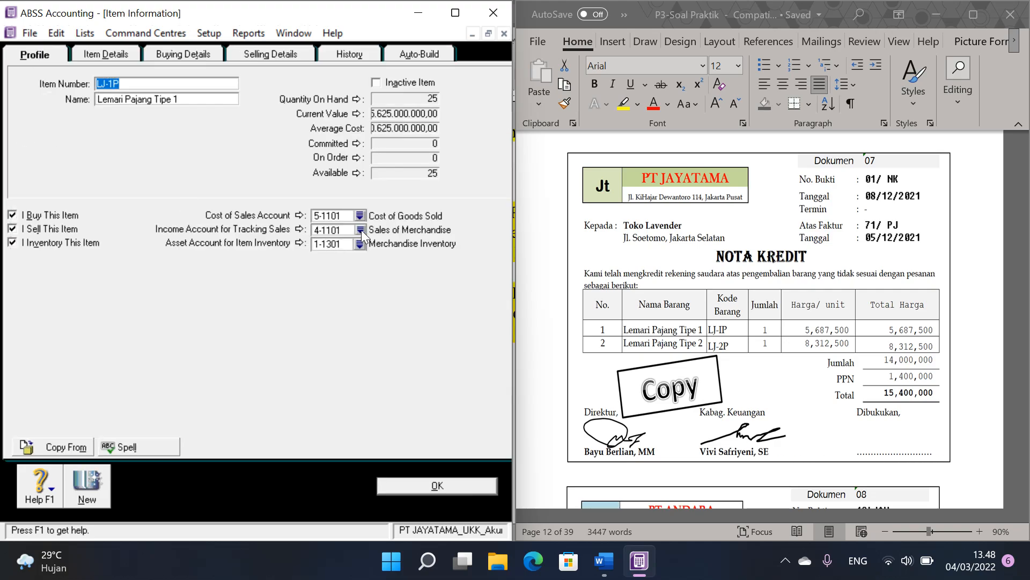
{"action": "left_click", "coordinate": [361, 230]}
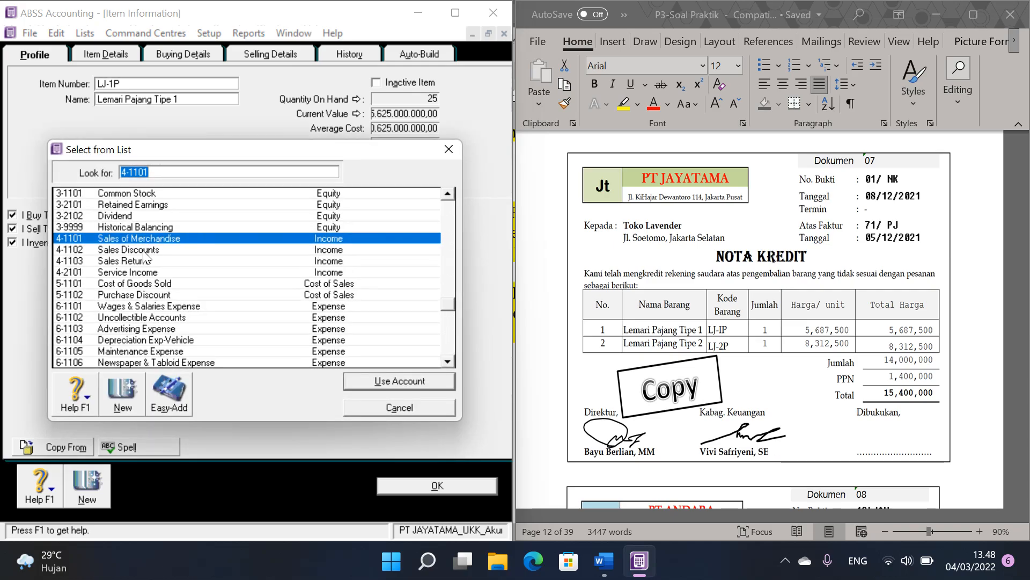
{"action": "double_click", "coordinate": [144, 261]}
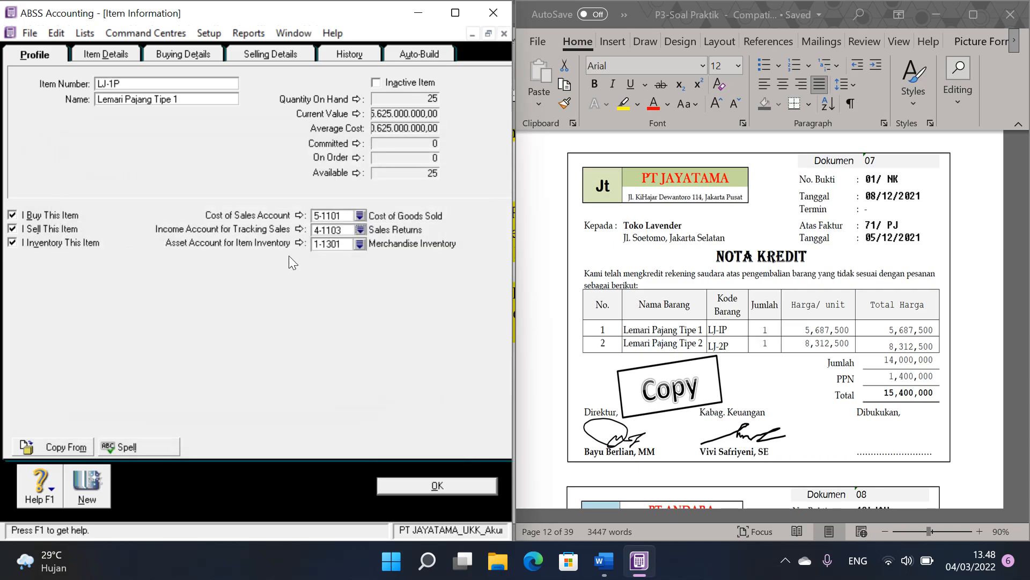
{"action": "left_click", "coordinate": [464, 489]}
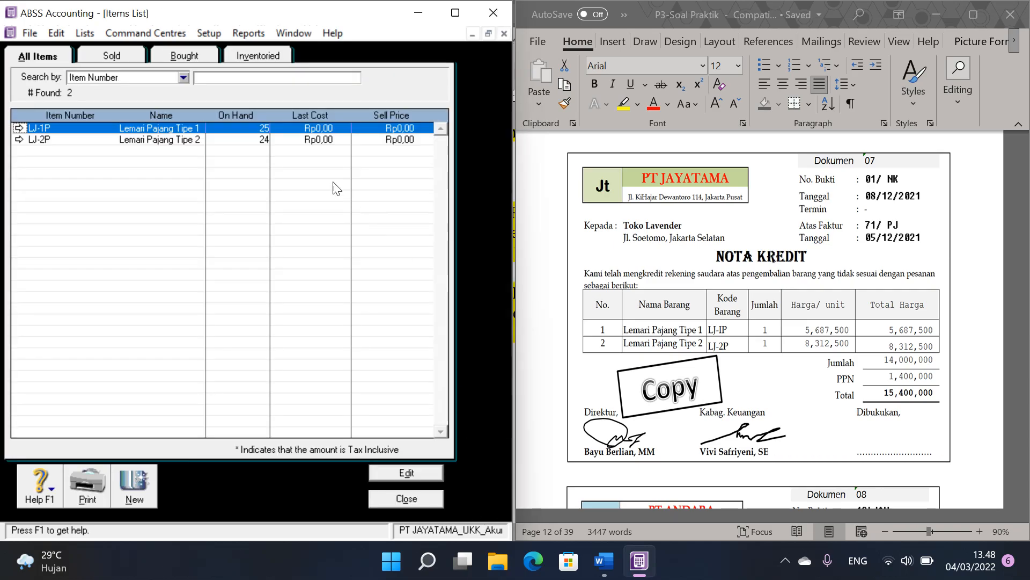
Step: Set item LJ-2P's income account for tracking sales to 4-1103 Sales Returns and close the Items List
{"action": "left_click", "coordinate": [19, 140]}
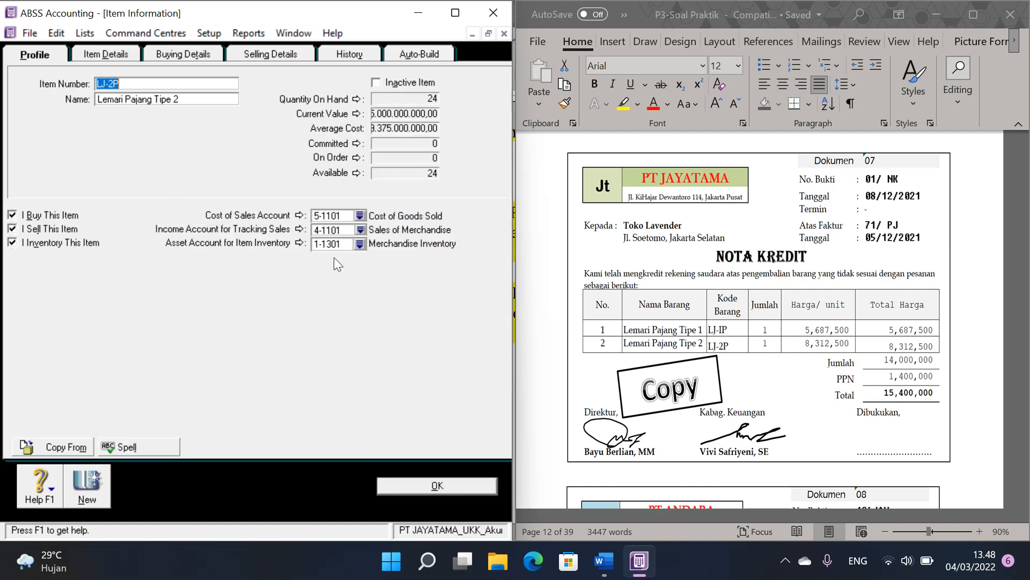
{"action": "left_click", "coordinate": [361, 230]}
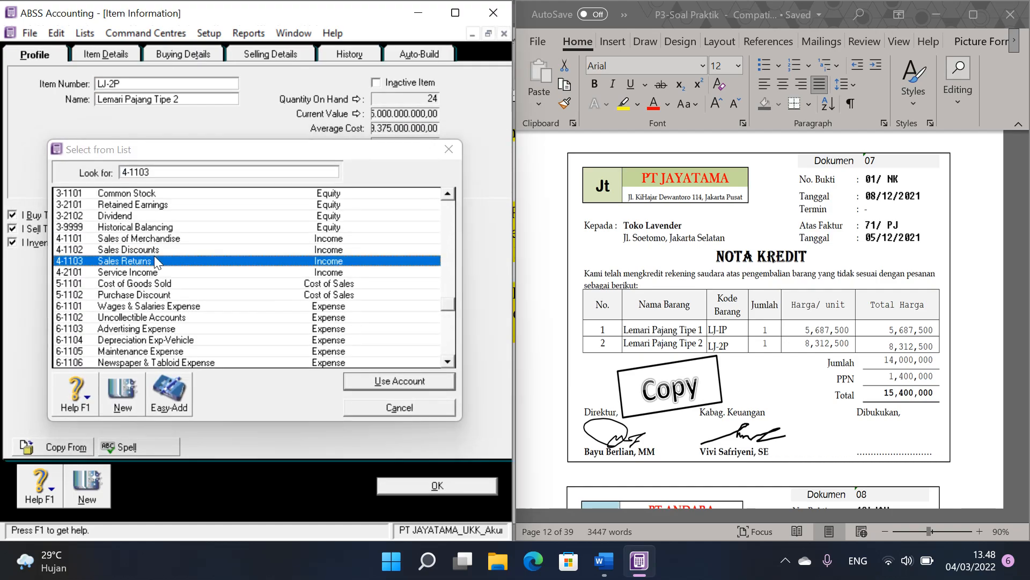
{"action": "double_click", "coordinate": [153, 263]}
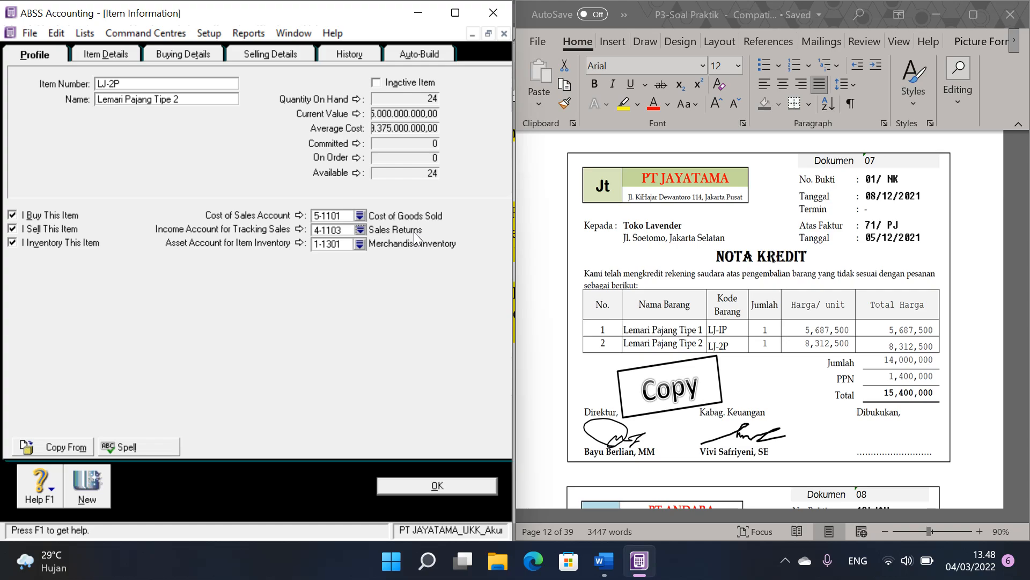
{"action": "left_click", "coordinate": [443, 486]}
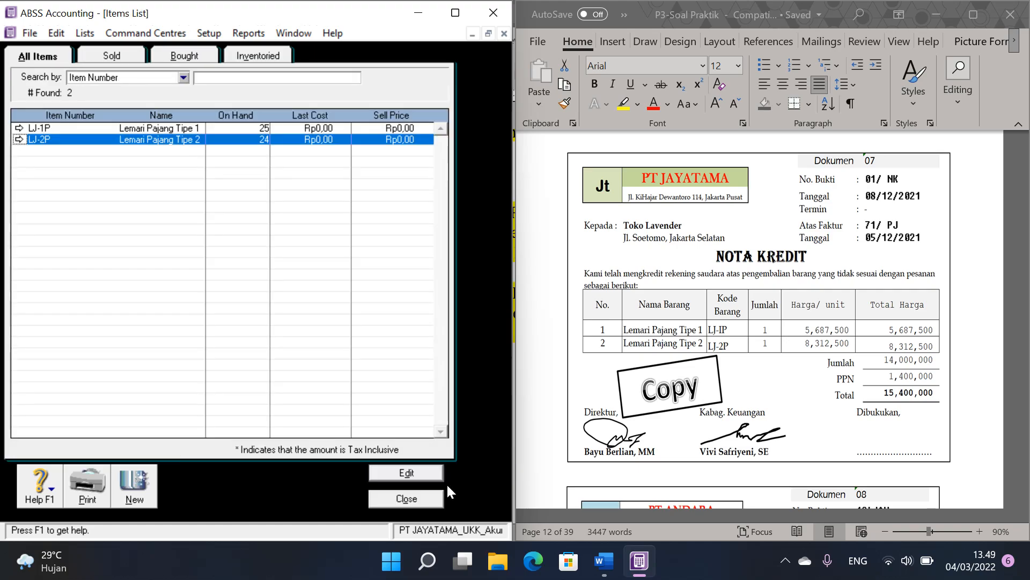
{"action": "left_click", "coordinate": [407, 498]}
Step: Start a sales invoice for Toko LAVENDER numbered 01/NK and dated 08/12/2021
{"action": "left_click", "coordinate": [206, 123]}
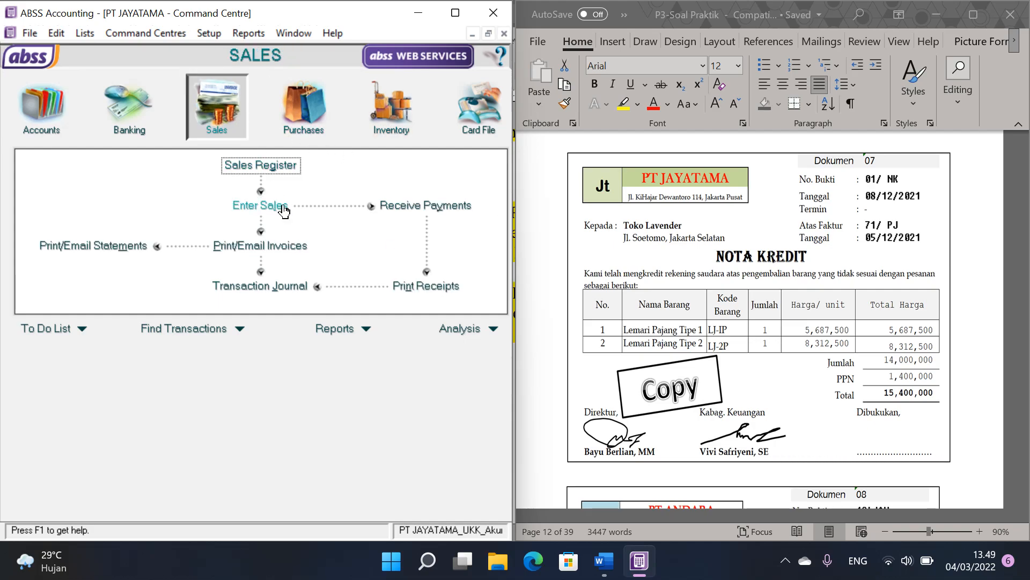
{"action": "left_click", "coordinate": [284, 210]}
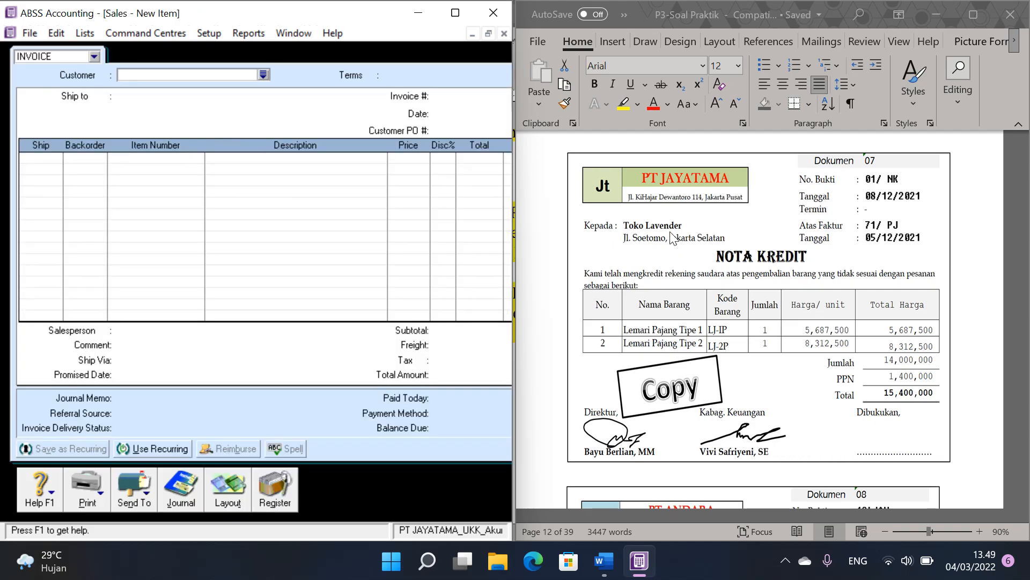
{"action": "left_click", "coordinate": [268, 75]}
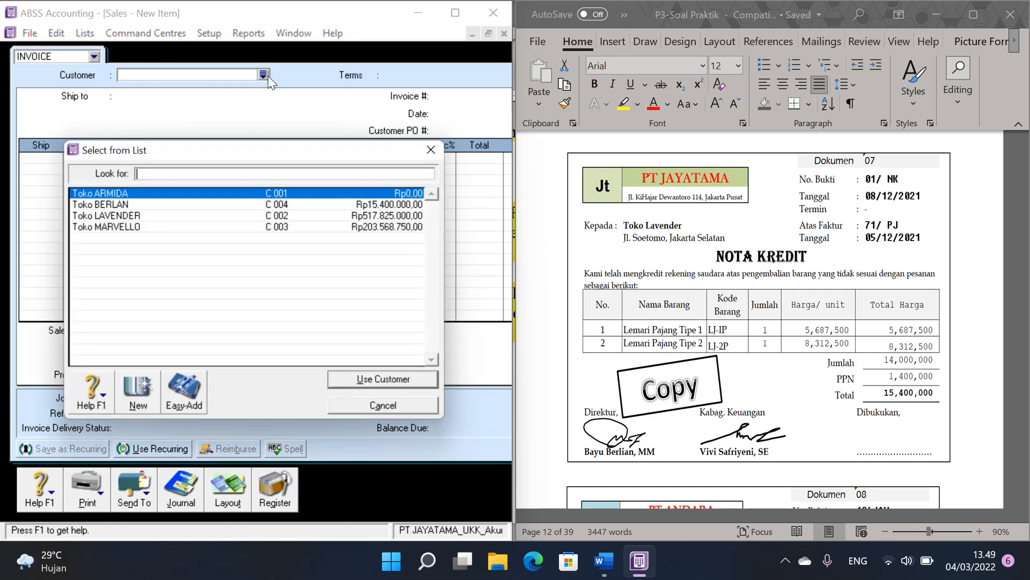
{"action": "double_click", "coordinate": [156, 215]}
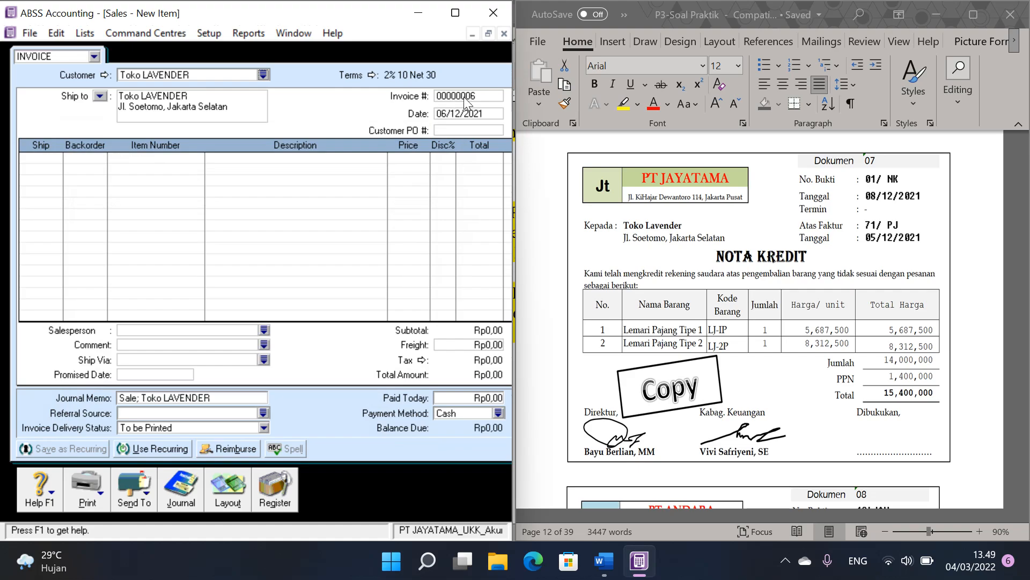
{"action": "type", "text": "01/NK"}
{"action": "key", "text": "Tab"}
{"action": "type", "text": "08/12/2021"}
Step: Enter the first return line with quantity -1 of item LJ-1P at a price of 5687500
{"action": "left_click", "coordinate": [47, 156]}
{"action": "type", "text": "1"}
{"action": "key", "text": "Tab"}
{"action": "key", "text": "Tab"}
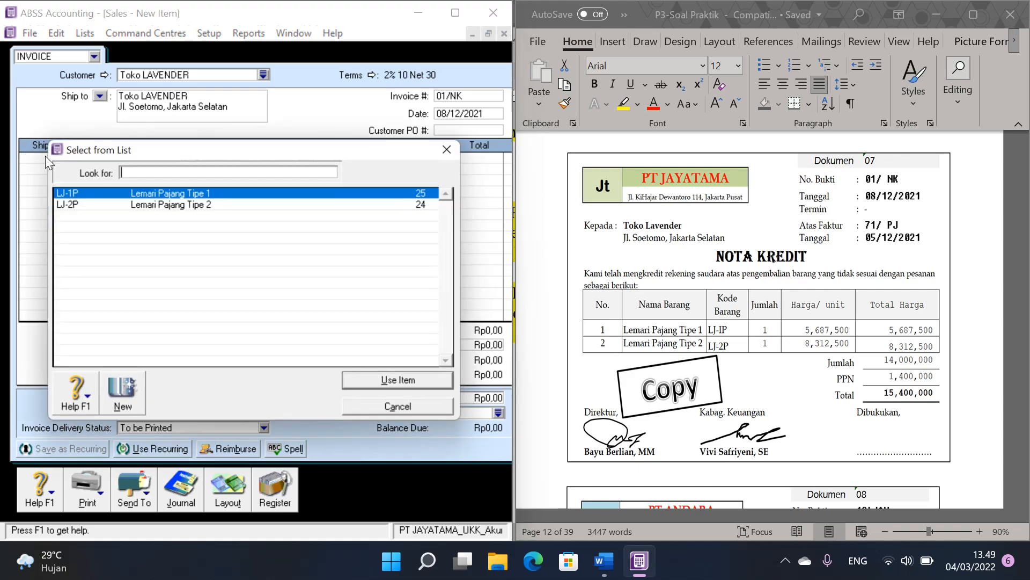
{"action": "key", "text": "Return"}
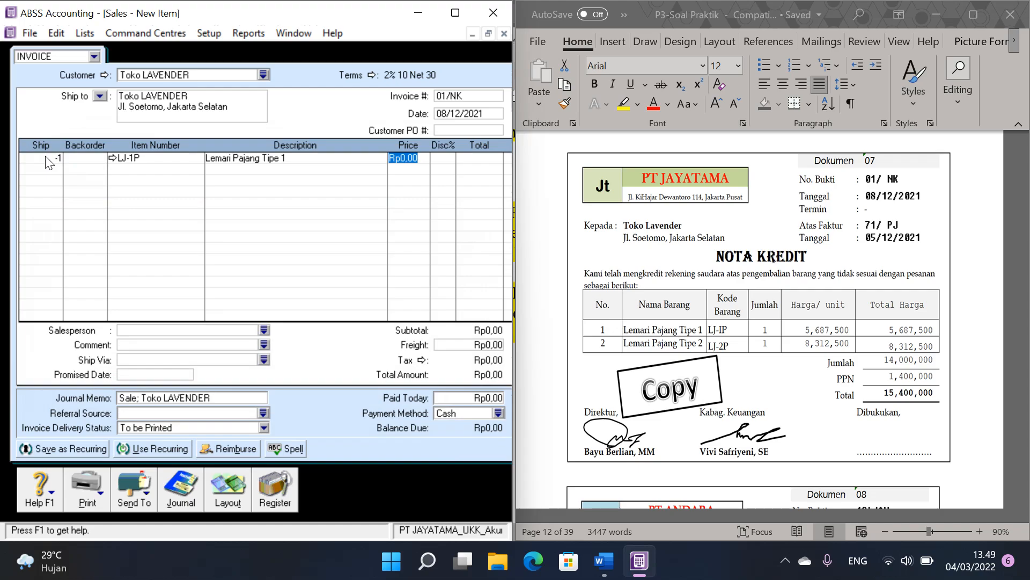
{"action": "type", "text": "56"}
{"action": "type", "text": "87"}
{"action": "type", "text": "500"}
Step: Add a second return line with quantity -1 of item LJ-2P at a price of 8312500
{"action": "left_click", "coordinate": [50, 168]}
{"action": "type", "text": "-1"}
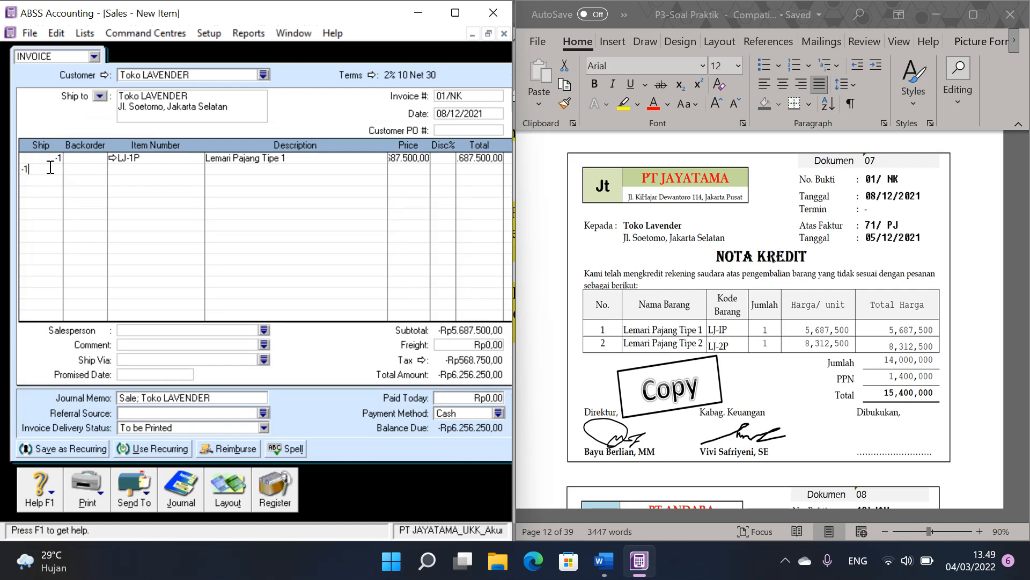
{"action": "key", "text": "Tab"}
{"action": "key", "text": "Tab"}
{"action": "key", "text": "Tab"}
{"action": "double_click", "coordinate": [202, 209]}
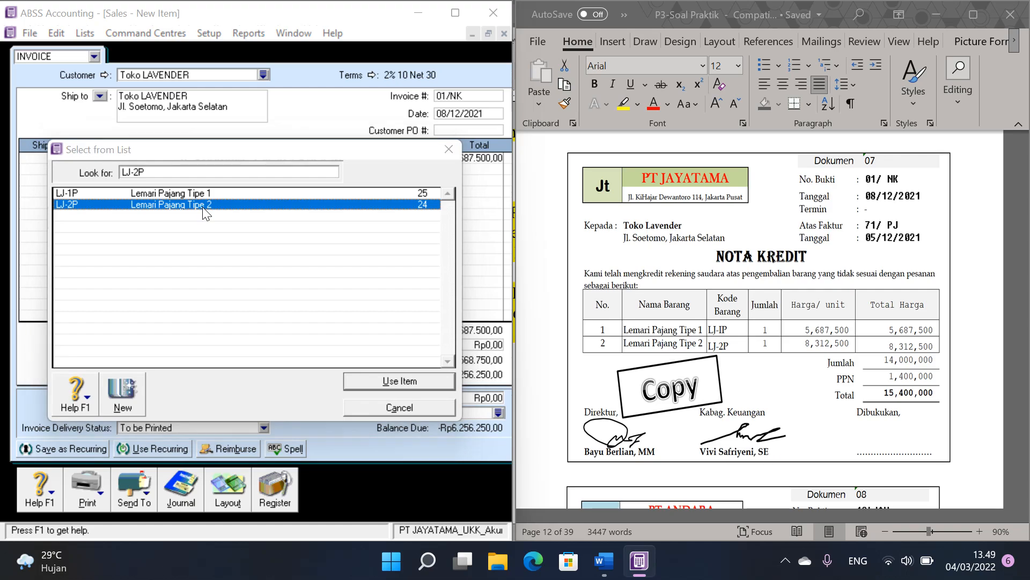
{"action": "type", "text": "8312500"}
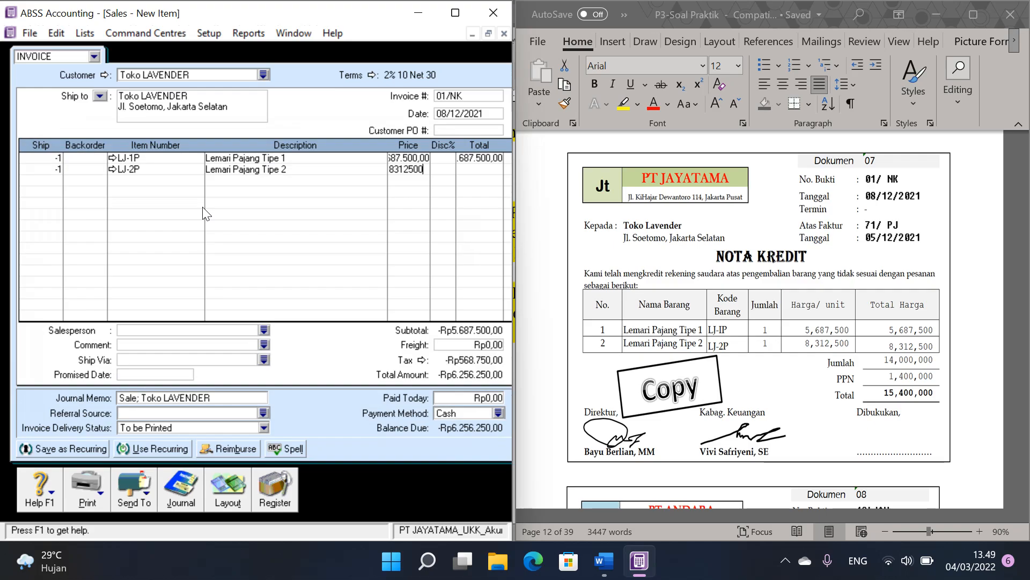
{"action": "key", "text": "Tab"}
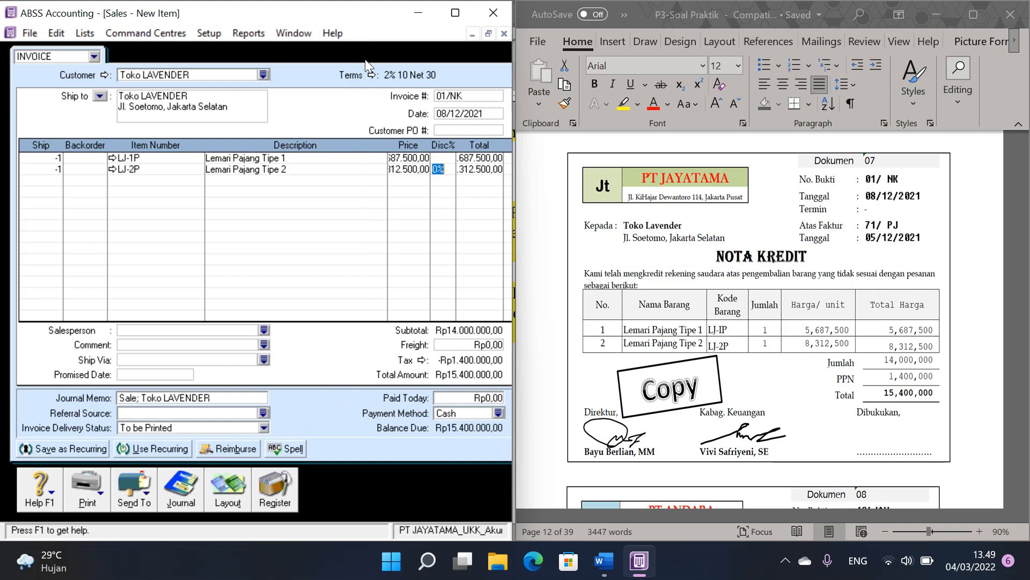
Step: Restore down the sales window, bring its recording controls into view and record the 01/NK sales return
{"action": "left_click", "coordinate": [488, 34]}
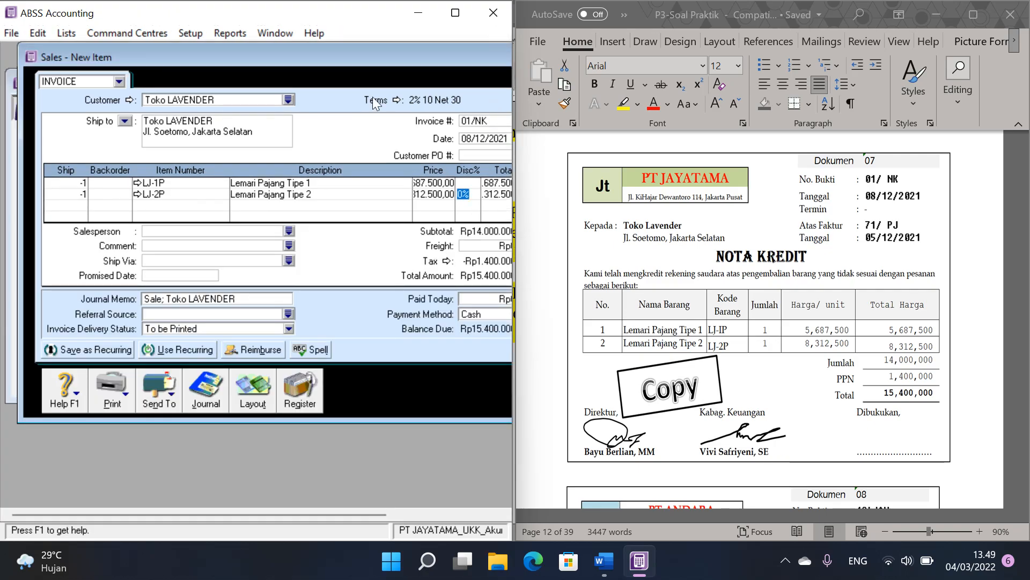
{"action": "left_click_drag", "start_coordinate": [377, 56], "coordinate": [259, 62]}
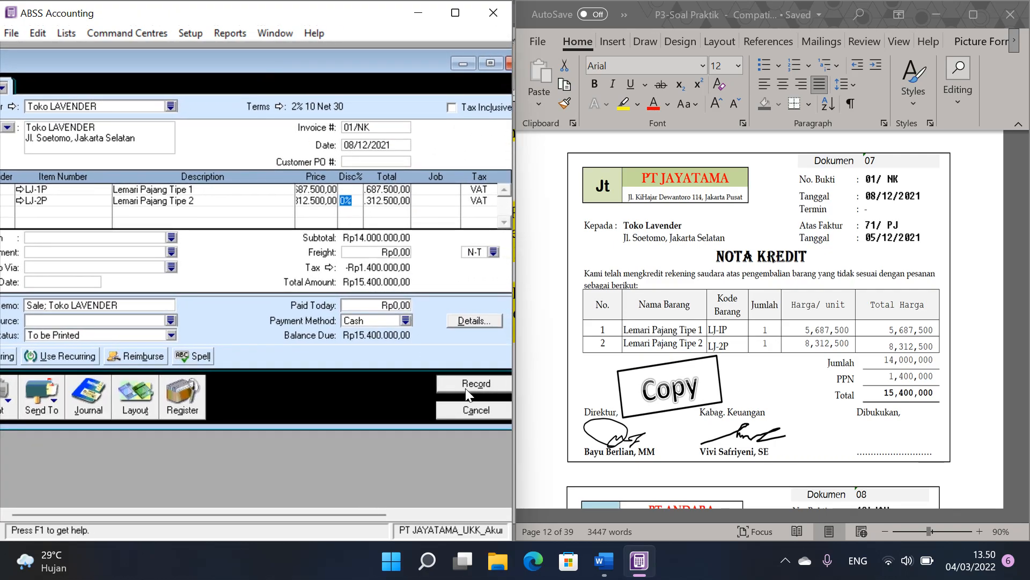
{"action": "left_click", "coordinate": [469, 395]}
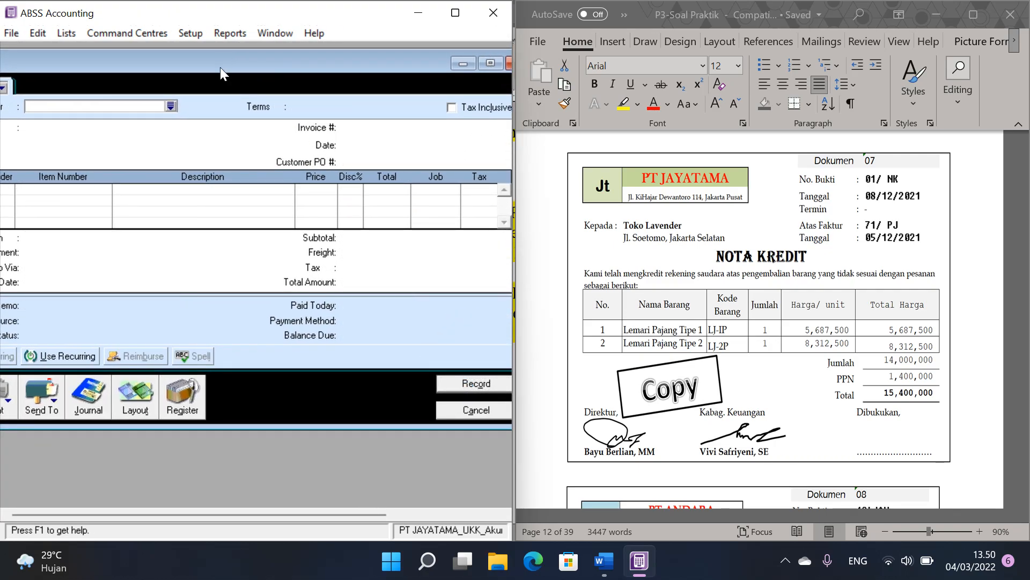
Step: Open the Sales Register's returns and credits and start applying Toko LAVENDER's 01/NK credit to a sale
{"action": "left_click_drag", "start_coordinate": [221, 65], "coordinate": [299, 63]}
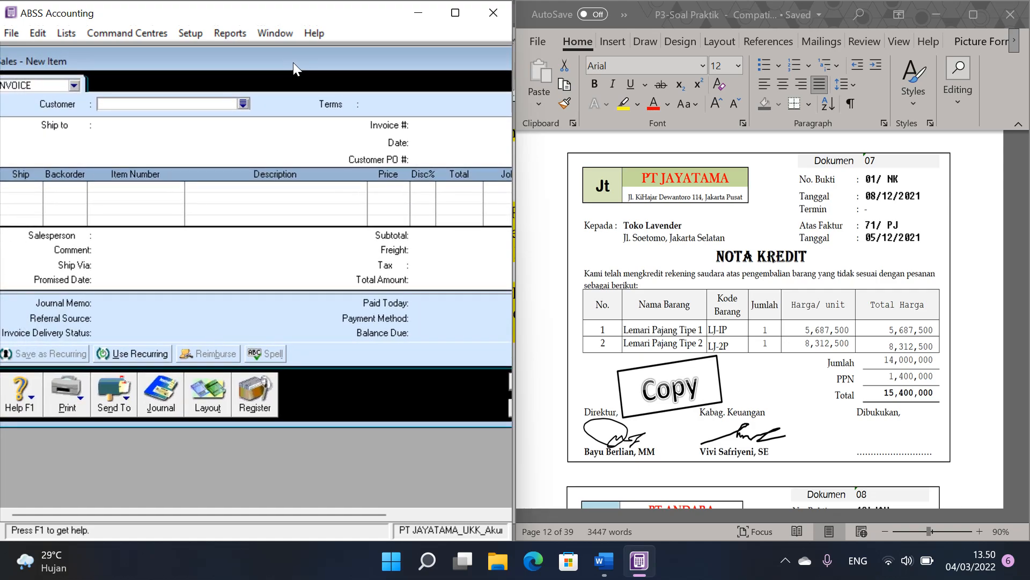
{"action": "left_click", "coordinate": [263, 398]}
{"action": "left_click", "coordinate": [348, 118]}
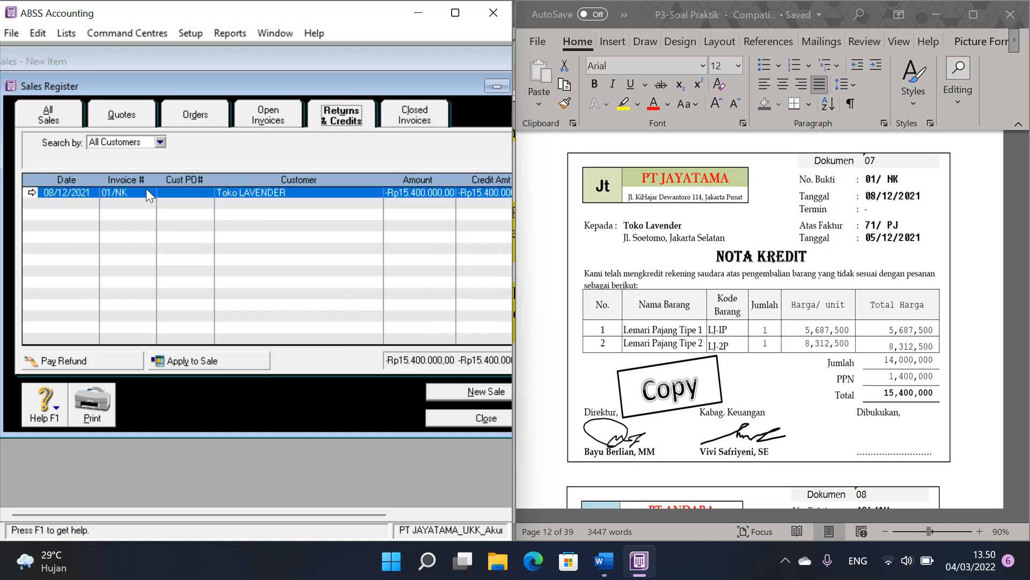
{"action": "left_click", "coordinate": [212, 362]}
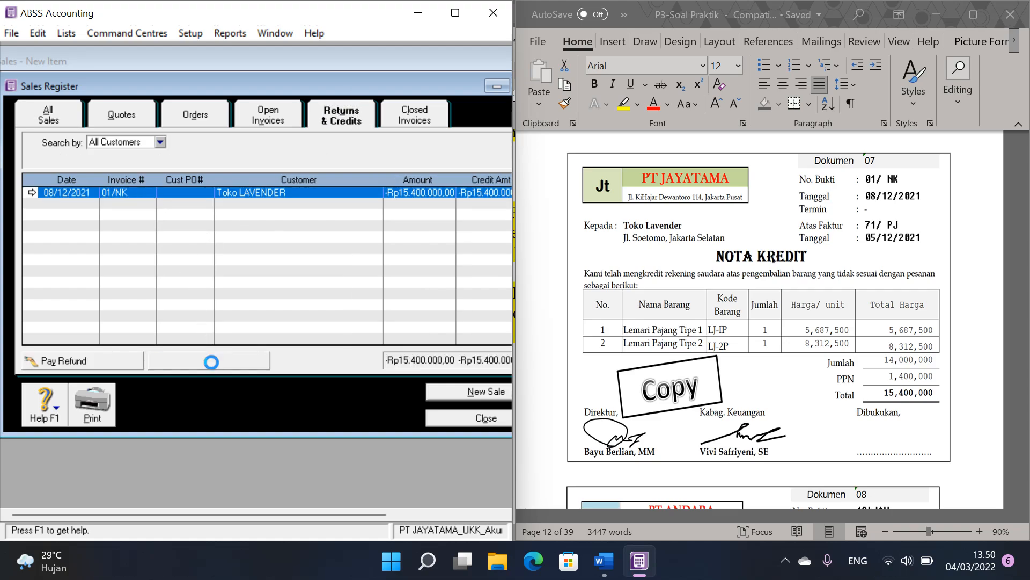
Step: Set the credit settlement's ID to 71/PJ and its date to 05/12/2021
{"action": "left_click", "coordinate": [468, 149]}
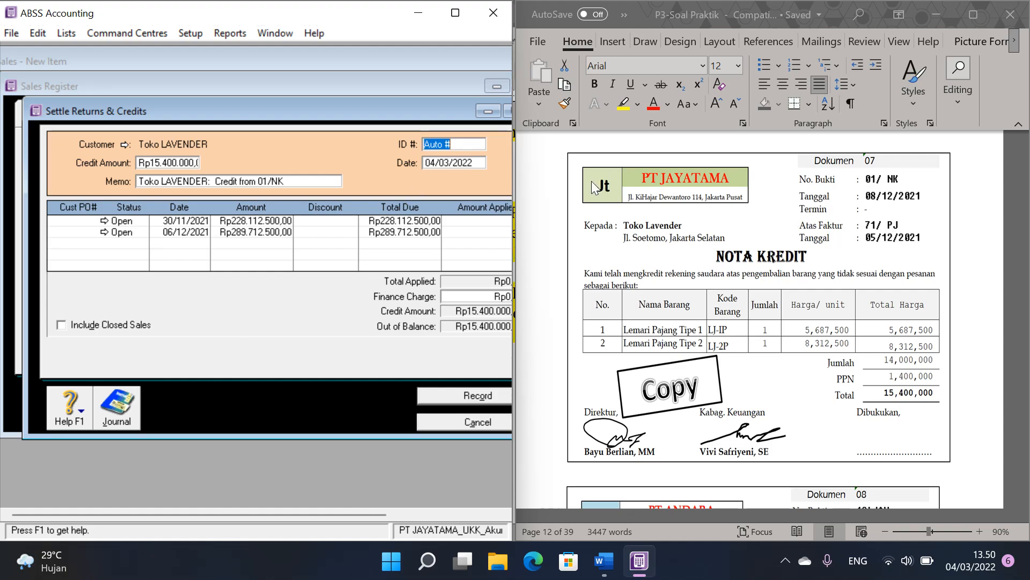
{"action": "type", "text": "71/PJ"}
{"action": "key", "text": "Tab"}
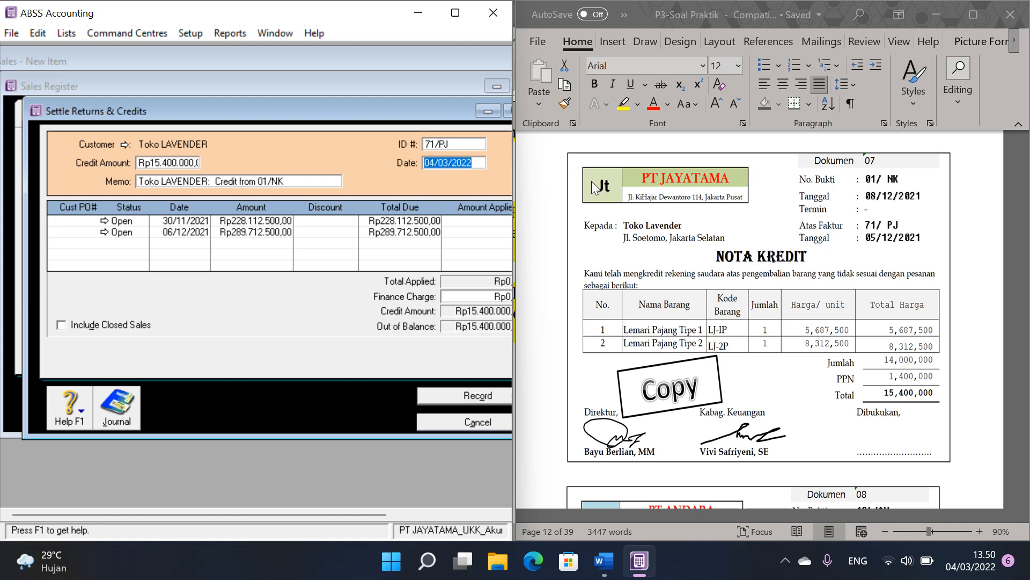
{"action": "type", "text": "05/12"}
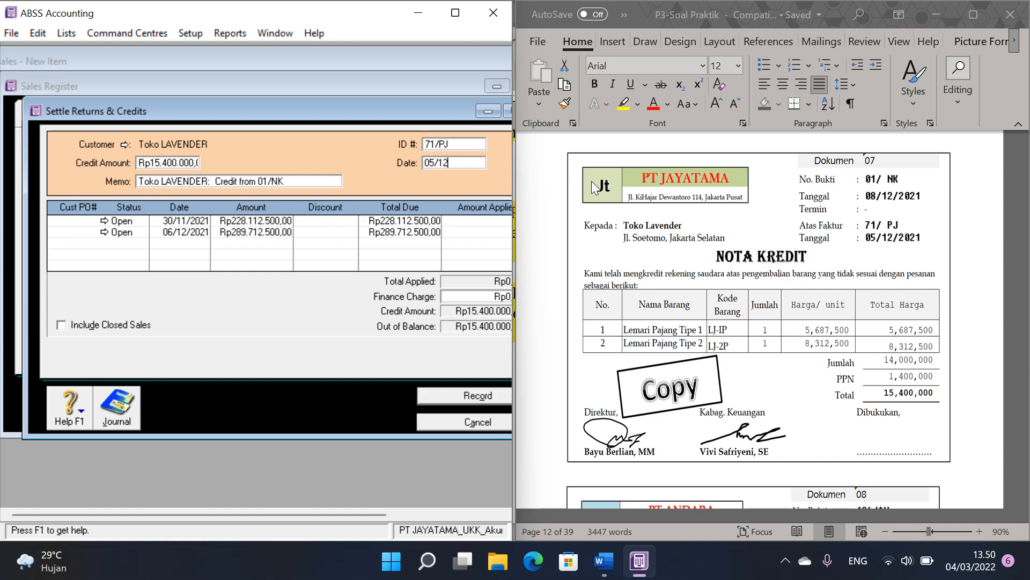
{"action": "type", "text": "/2021"}
Step: Compare the date on invoice 71/PJ (Dokumen 05) with the invoice date cited on credit note 01/NK (Dokumen 07) in the Word document
{"action": "scroll", "coordinate": [889, 253], "scroll_direction": "up", "scroll_amount": 10}
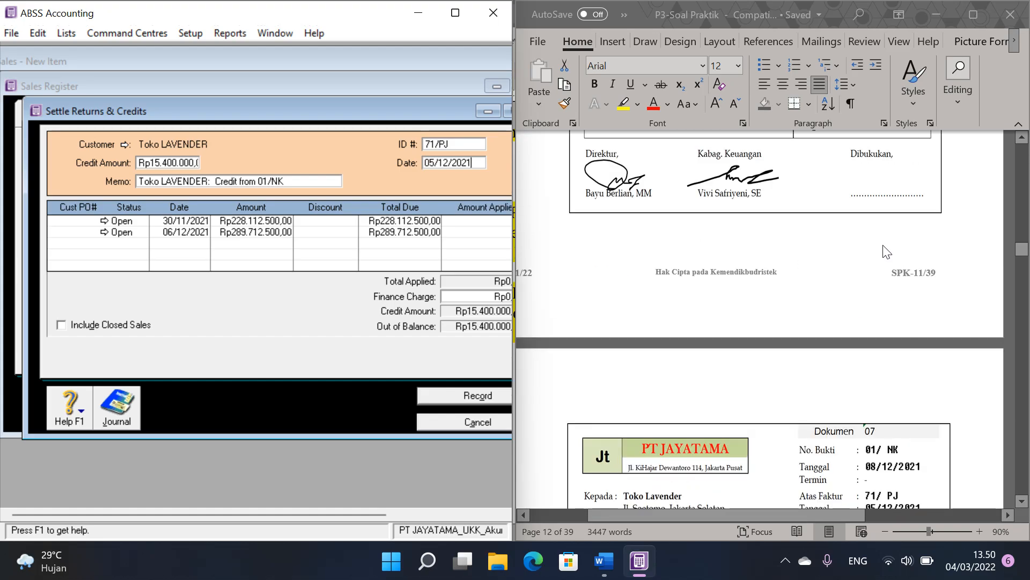
{"action": "scroll", "coordinate": [885, 251], "scroll_direction": "up", "scroll_amount": 5}
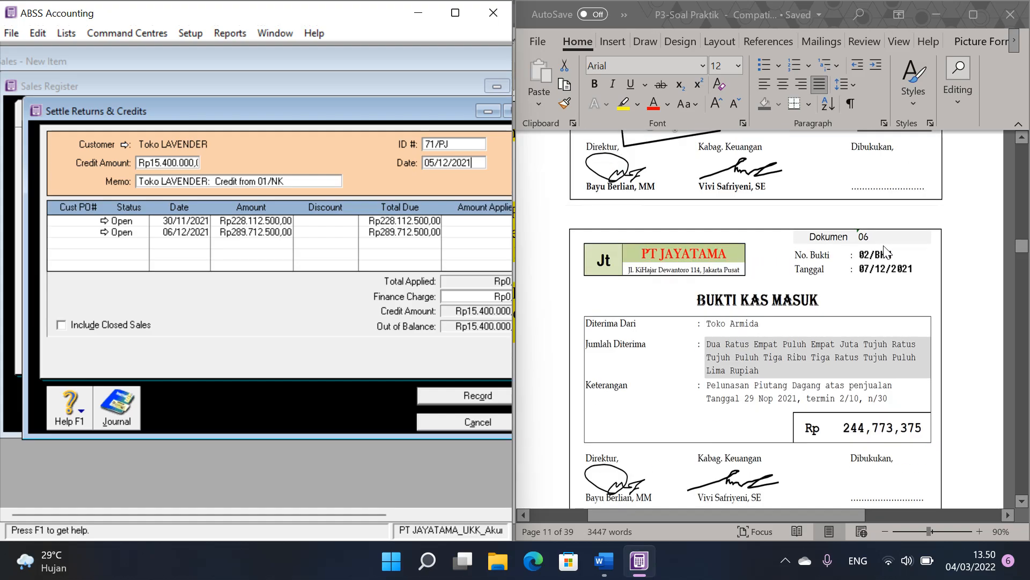
{"action": "scroll", "coordinate": [889, 251], "scroll_direction": "down", "scroll_amount": 12}
{"action": "scroll", "coordinate": [896, 251], "scroll_direction": "up", "scroll_amount": 10}
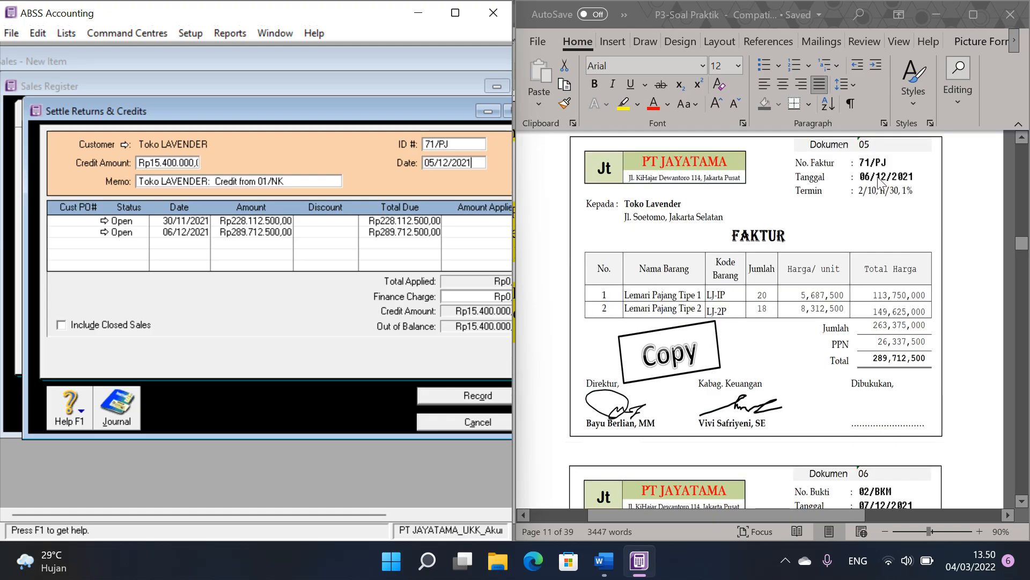
{"action": "scroll", "coordinate": [805, 247], "scroll_direction": "down", "scroll_amount": 10}
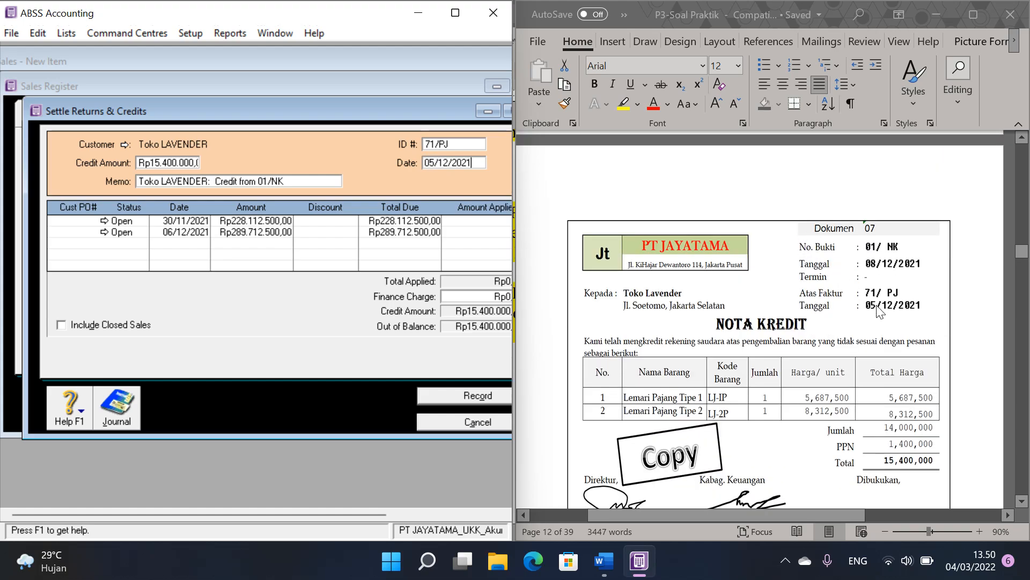
{"action": "left_click", "coordinate": [875, 310]}
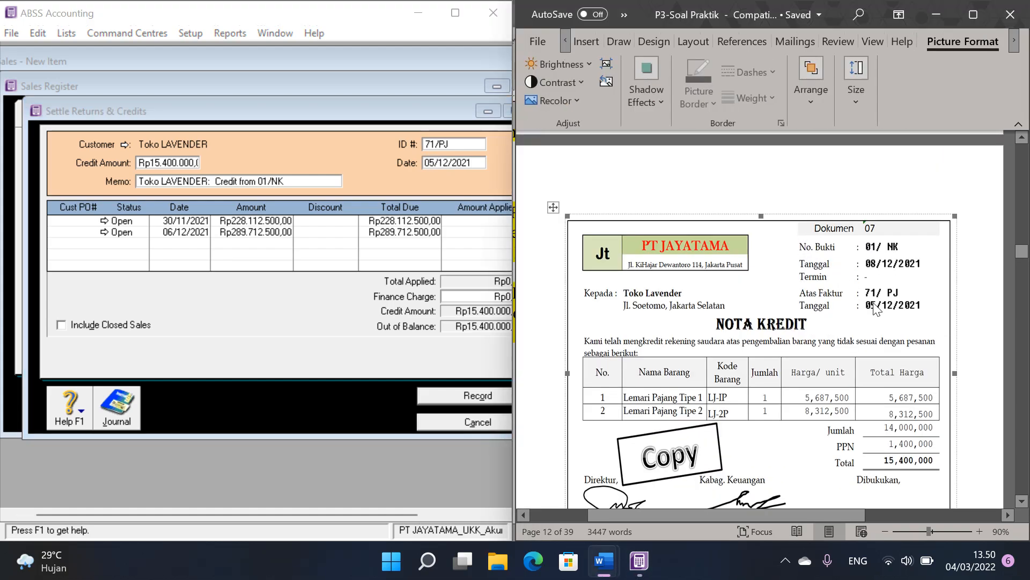
Step: Set the credit settlement's date to 06/12/2021, apply Rp15.400.000 to the sale dated 06/12/2021 and record it
{"action": "left_click", "coordinate": [436, 163]}
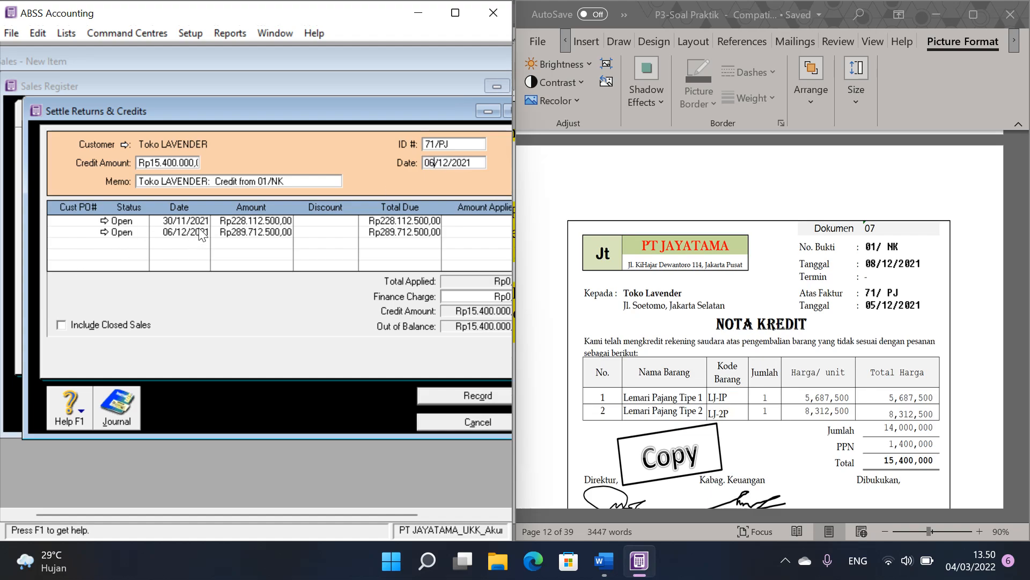
{"action": "left_click", "coordinate": [465, 232]}
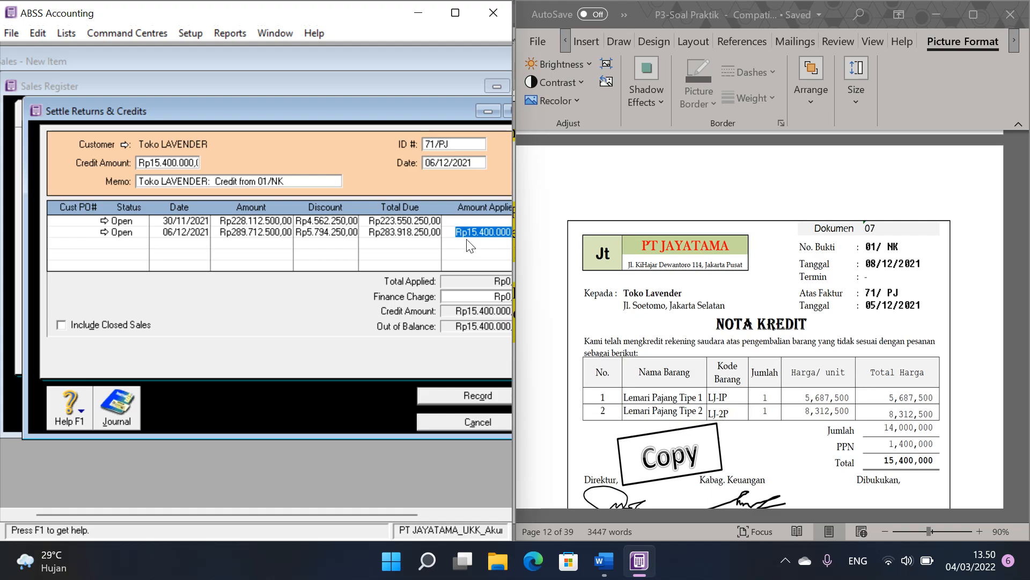
{"action": "left_click", "coordinate": [474, 397]}
{"action": "left_click", "coordinate": [475, 399]}
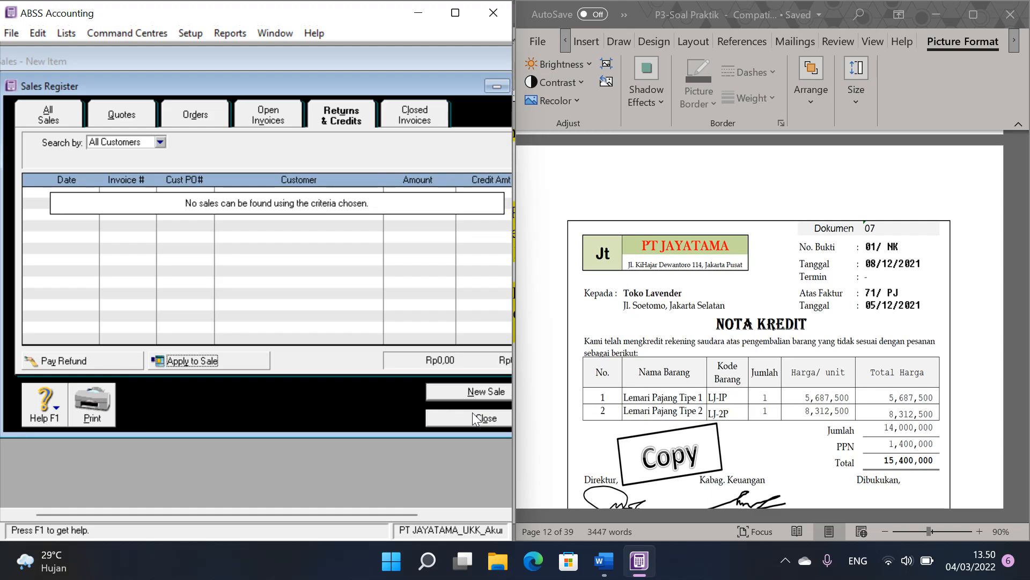
Step: Check the 01/NK return and the 71/PJ credit settlement in the transaction journal, and close the sales window
{"action": "double_click", "coordinate": [456, 54]}
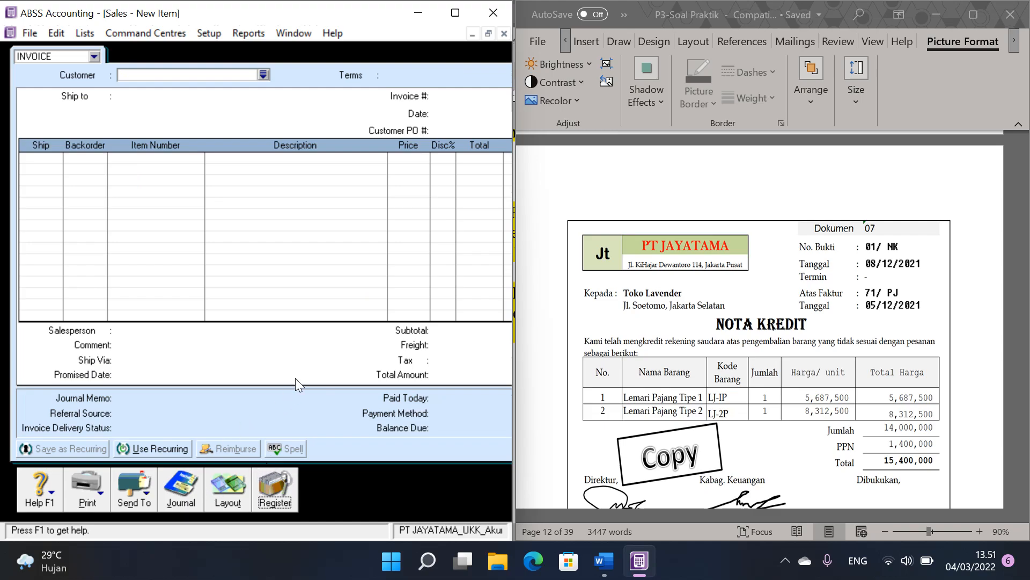
{"action": "left_click", "coordinate": [186, 501]}
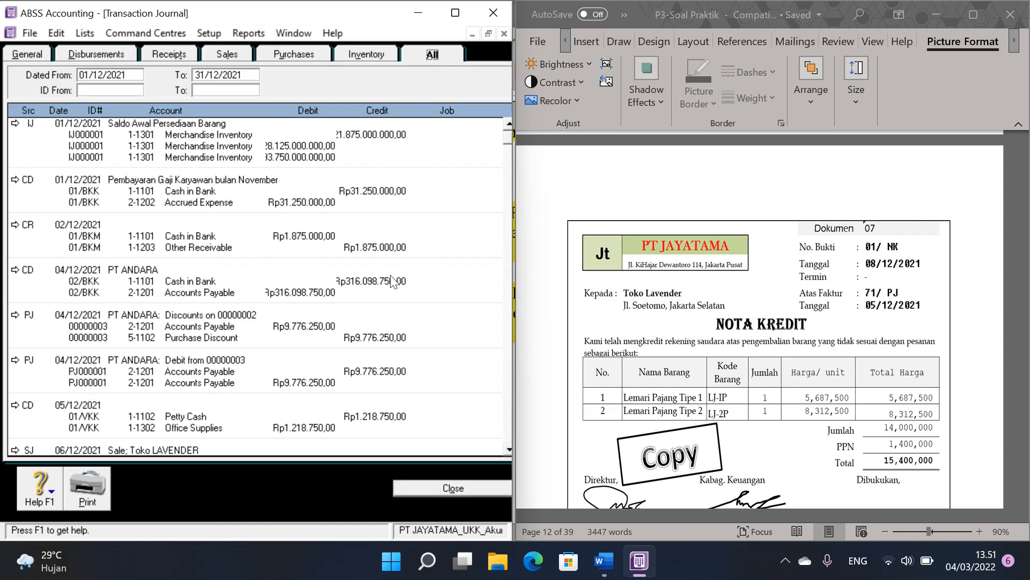
{"action": "scroll", "coordinate": [392, 280], "scroll_direction": "down", "scroll_amount": 11}
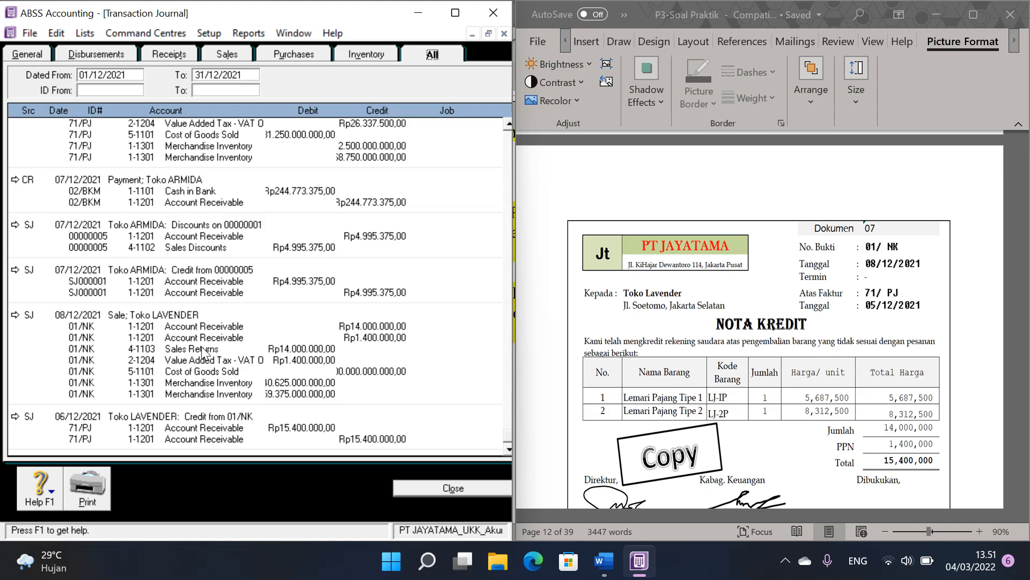
{"action": "left_click", "coordinate": [472, 492]}
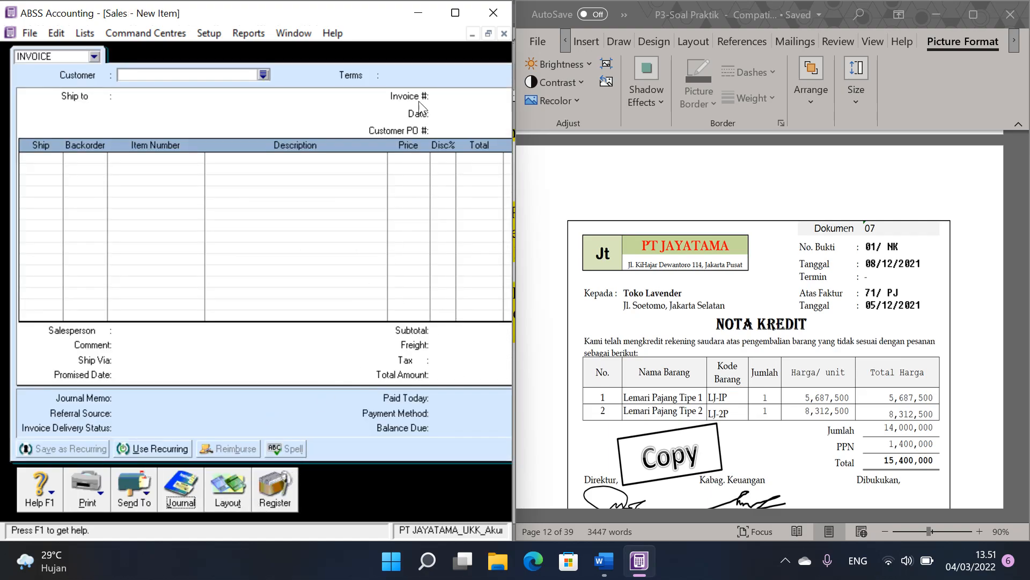
{"action": "left_click", "coordinate": [504, 34]}
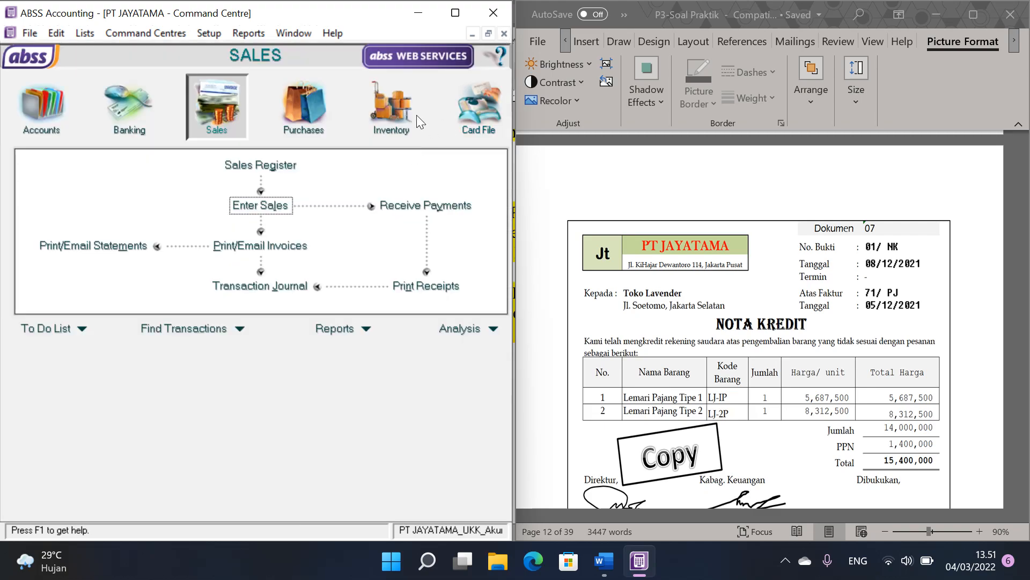
Step: Set item LJ-1P's income account for tracking sales to 4-1101 Sales of Merchandise
{"action": "left_click", "coordinate": [400, 113]}
{"action": "left_click", "coordinate": [271, 205]}
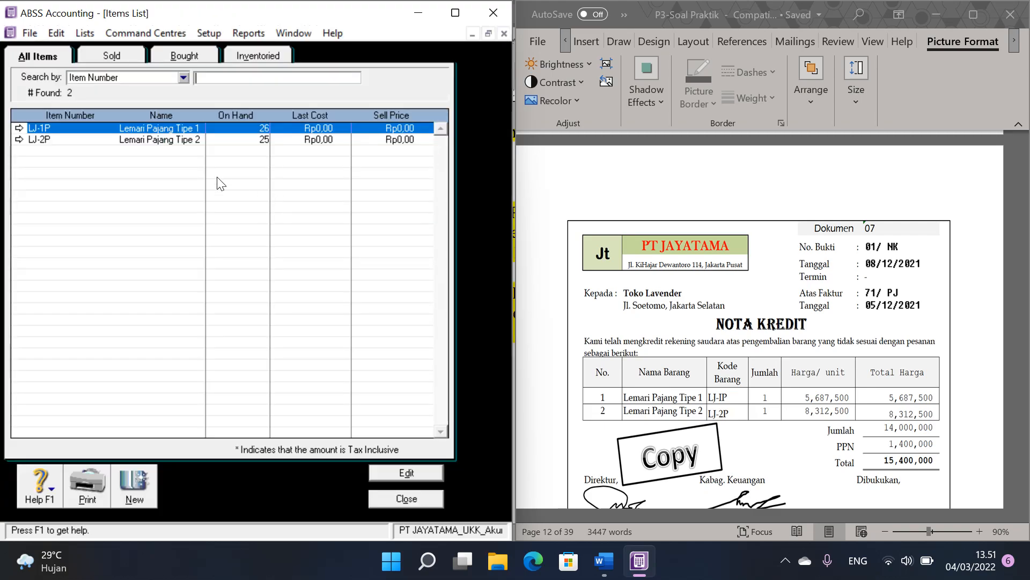
{"action": "left_click", "coordinate": [20, 129]}
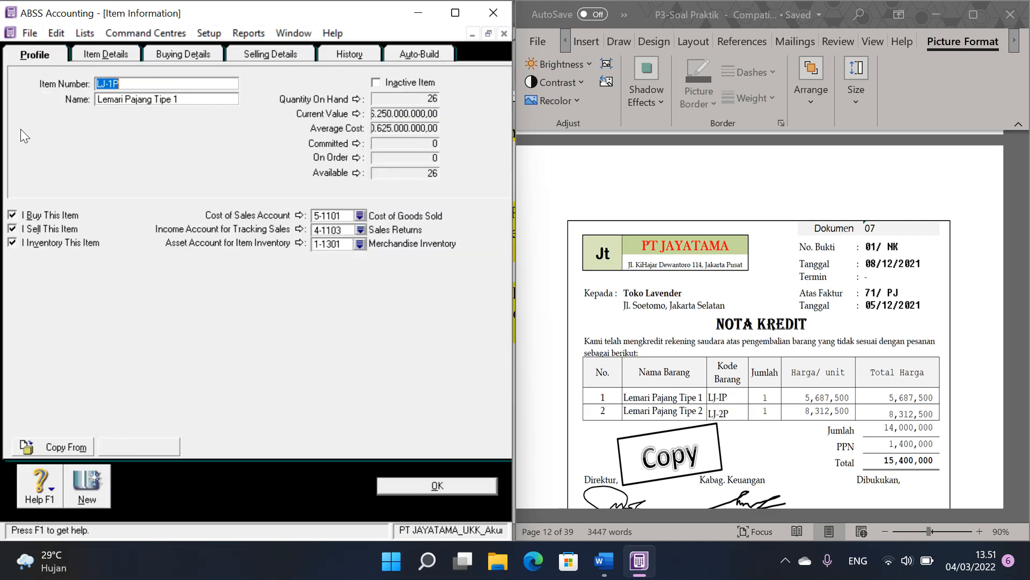
{"action": "left_click", "coordinate": [360, 229]}
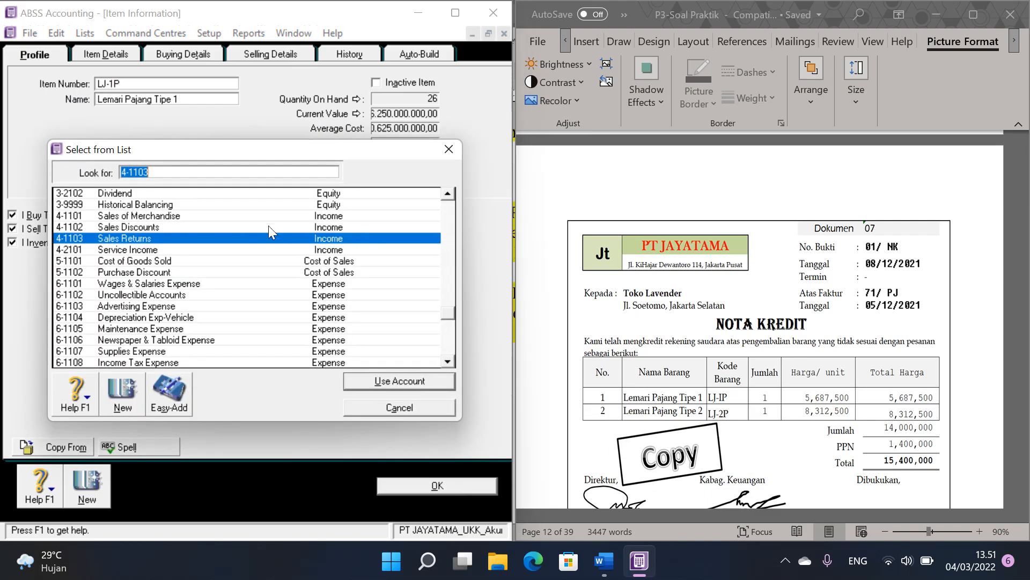
{"action": "double_click", "coordinate": [167, 216]}
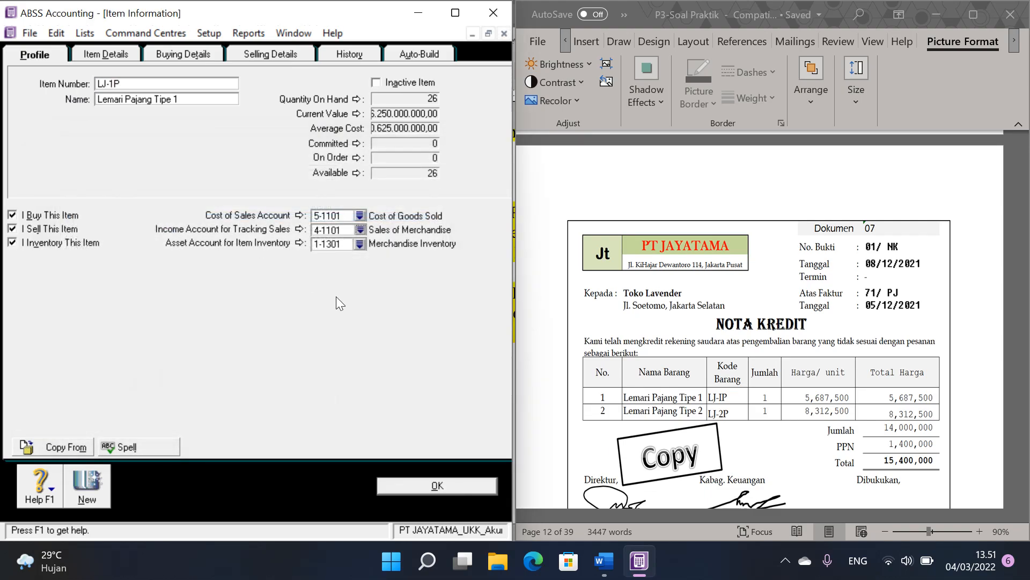
{"action": "left_click", "coordinate": [441, 484]}
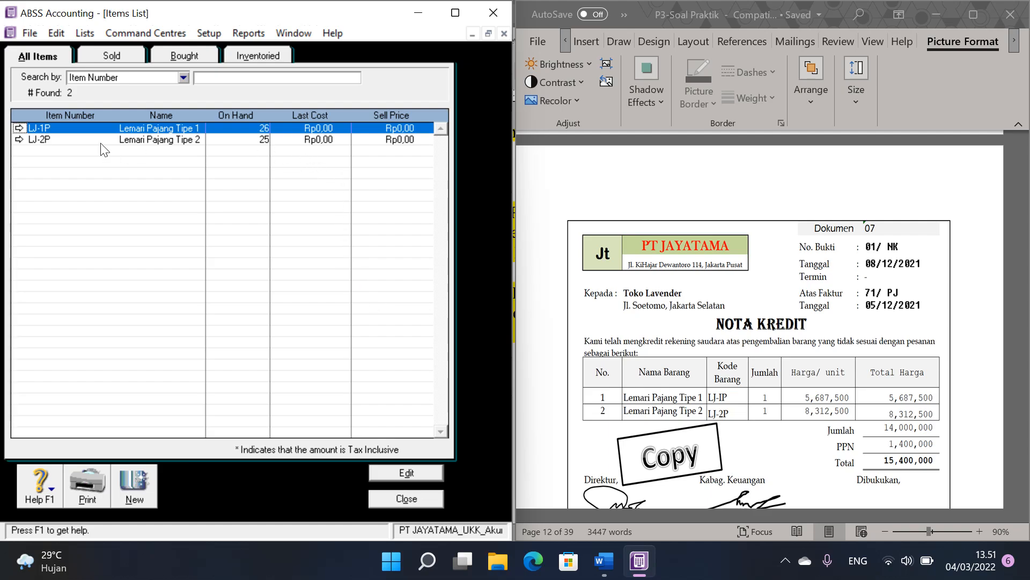
Step: Set item LJ-2P's income account for tracking sales to 4-1101 Sales of Merchandise and close the items list
{"action": "double_click", "coordinate": [29, 141]}
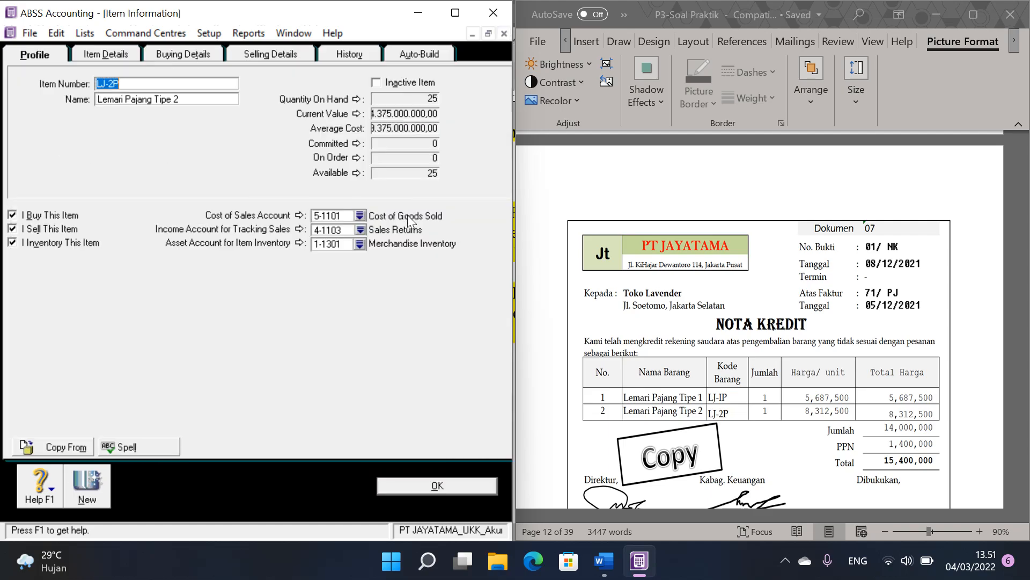
{"action": "left_click", "coordinate": [362, 227]}
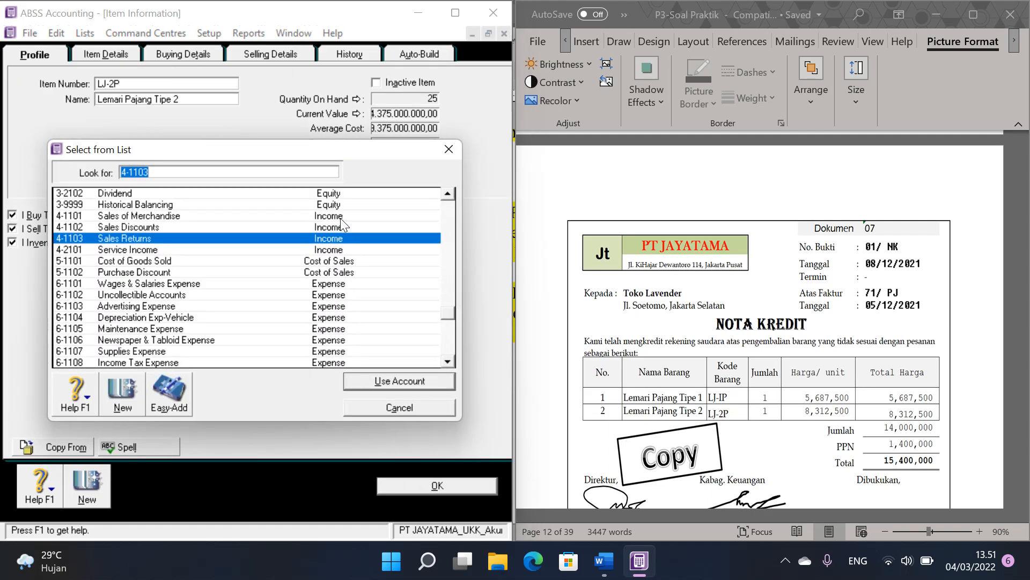
{"action": "double_click", "coordinate": [342, 216]}
{"action": "left_click", "coordinate": [451, 487]}
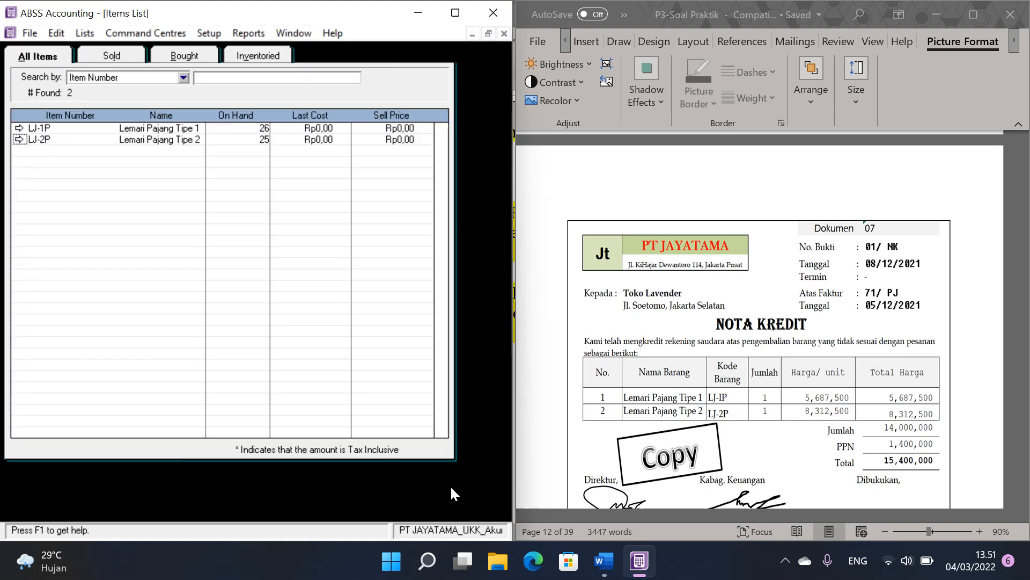
{"action": "left_click", "coordinate": [424, 496]}
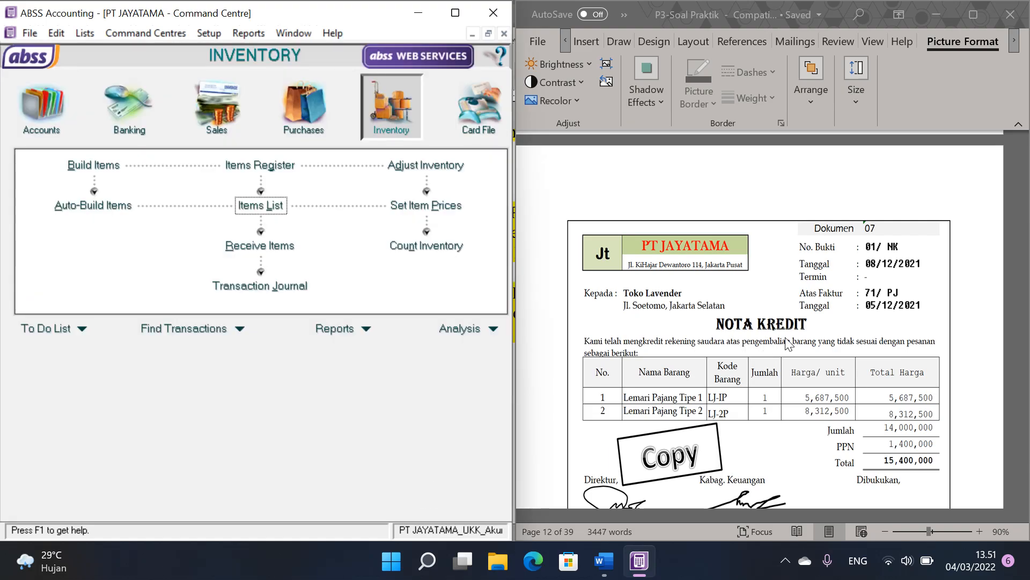
Step: Bring Dokumen 08 into view in the Word document and start a purchase bill for supplier PT ANDARA
{"action": "scroll", "coordinate": [808, 343], "scroll_direction": "down", "scroll_amount": 8}
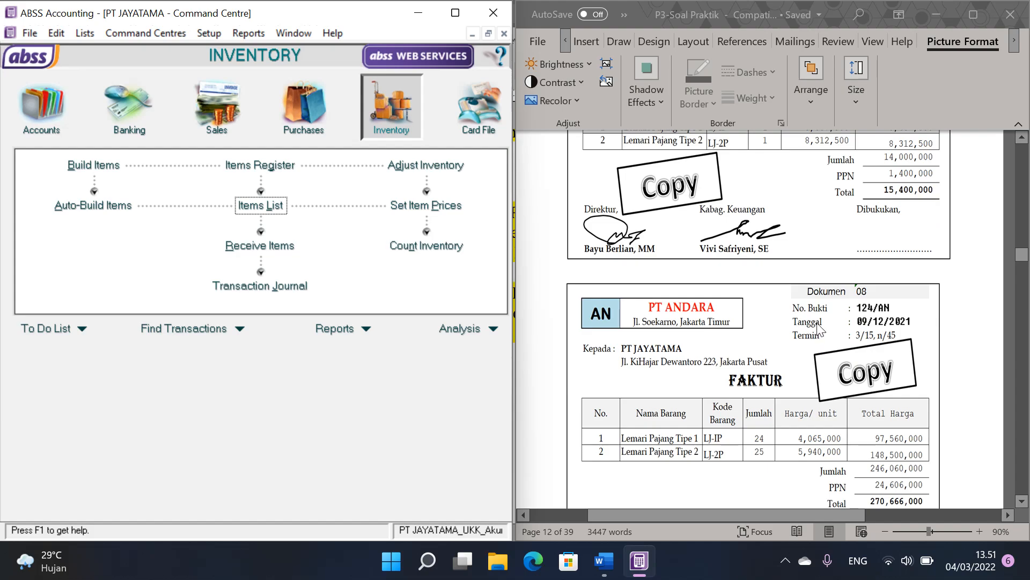
{"action": "scroll", "coordinate": [843, 310], "scroll_direction": "down", "scroll_amount": 2}
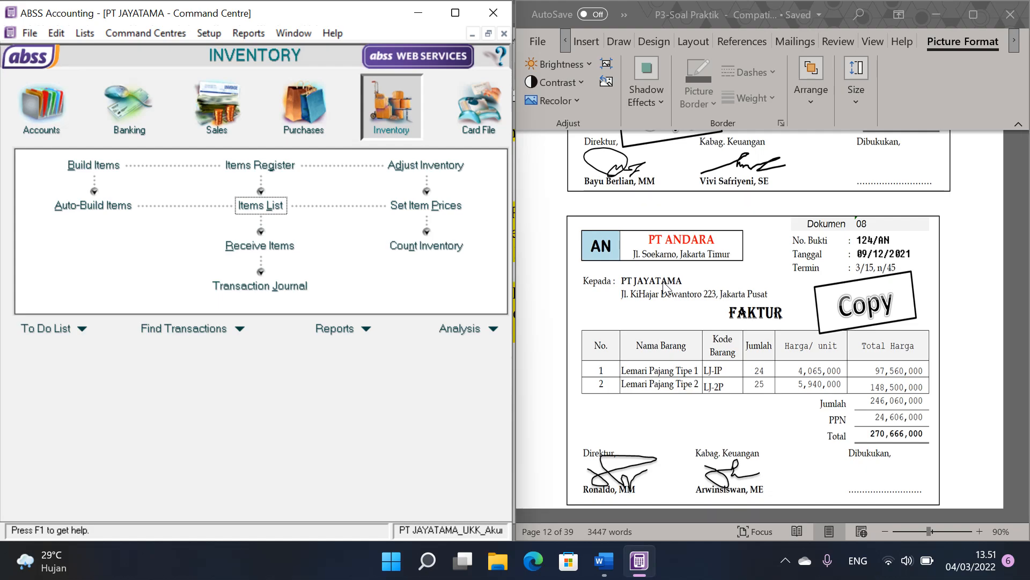
{"action": "scroll", "coordinate": [760, 275], "scroll_direction": "down", "scroll_amount": 1}
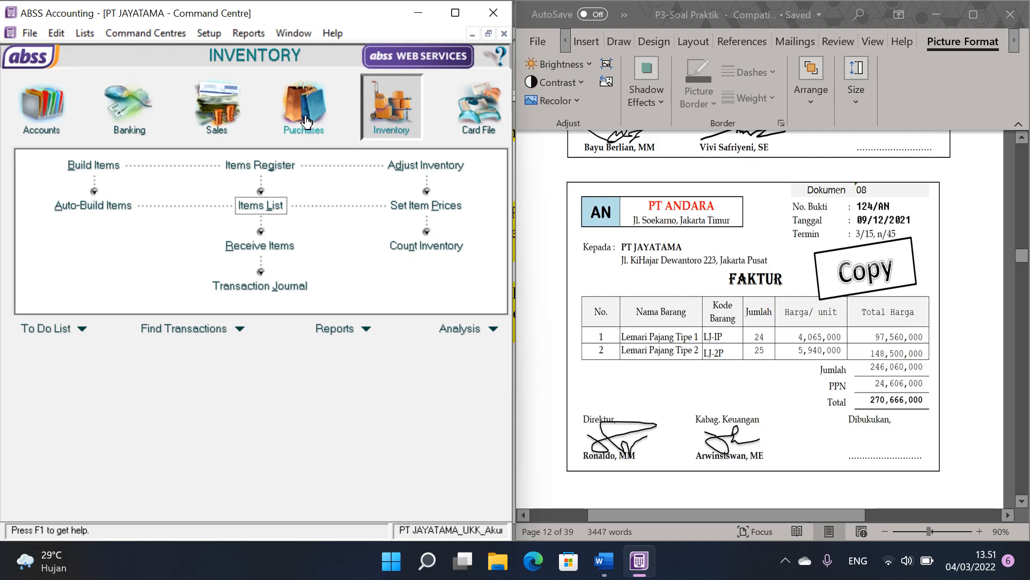
{"action": "left_click", "coordinate": [295, 108]}
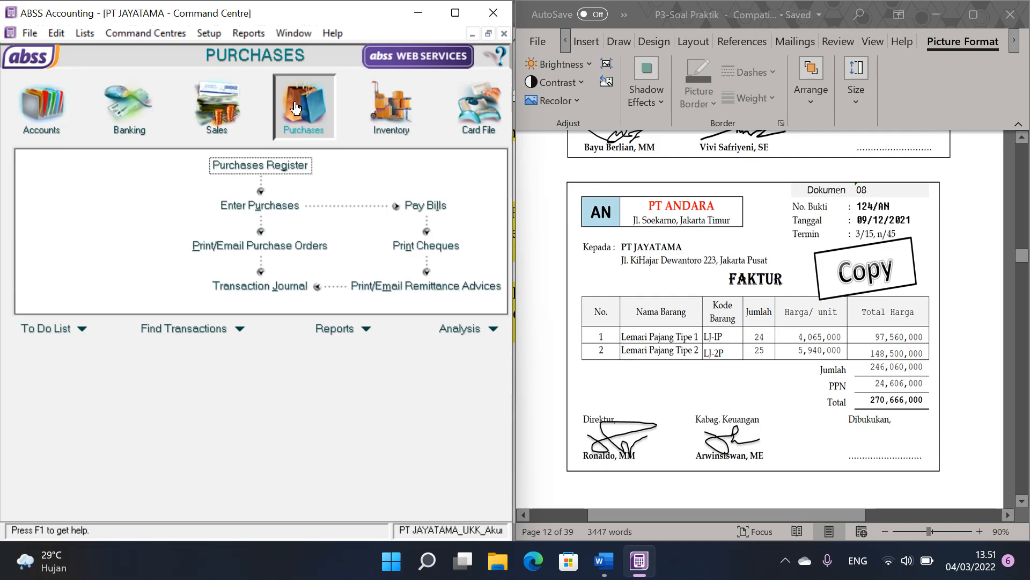
{"action": "left_click", "coordinate": [278, 206]}
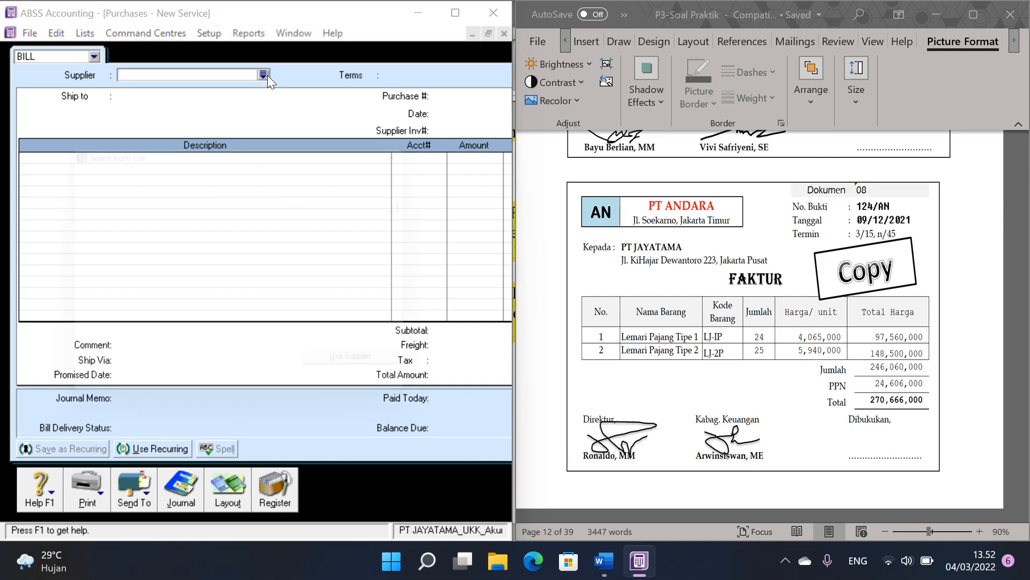
{"action": "left_click", "coordinate": [263, 75]}
{"action": "left_click", "coordinate": [165, 192]}
{"action": "double_click", "coordinate": [165, 192]}
Step: Set the bill's purchase number to 124/AN and its date to 09/12/2021
{"action": "left_click", "coordinate": [458, 96]}
{"action": "type", "text": "124"}
{"action": "type", "text": "/AN"}
{"action": "type", "text": "09/12"}
{"action": "type", "text": "/2"}
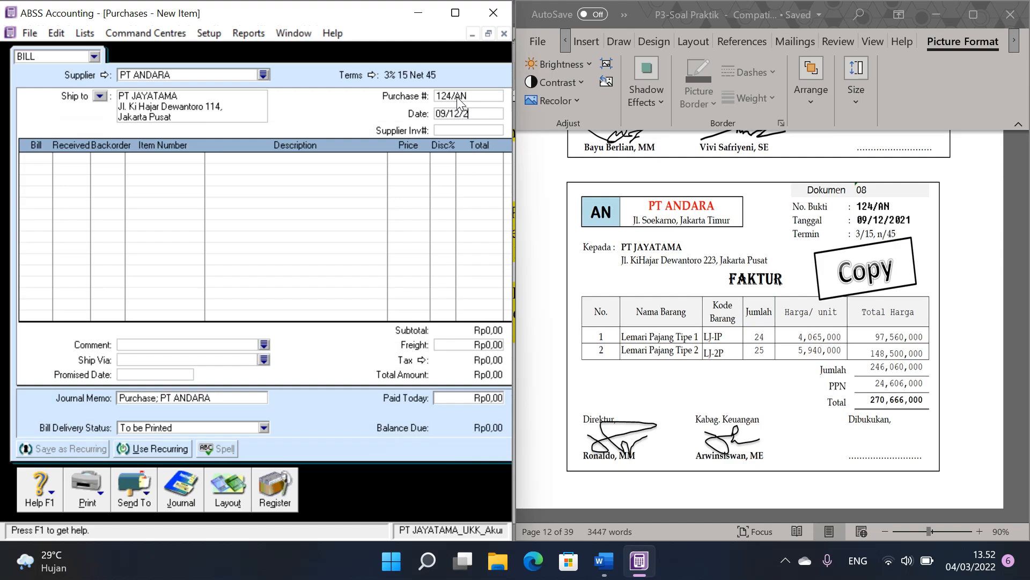
{"action": "type", "text": "021"}
Step: Add a bill line for 24 units of LJ-1P, Lemari Pajang Tipe 1, at a price of 4065000
{"action": "left_click", "coordinate": [45, 156]}
{"action": "type", "text": "2"}
{"action": "key", "text": "Tab"}
{"action": "key", "text": "Tab"}
{"action": "key", "text": "Tab"}
{"action": "key", "text": "Return"}
{"action": "key", "text": "Tab"}
{"action": "type", "text": "4065000"}
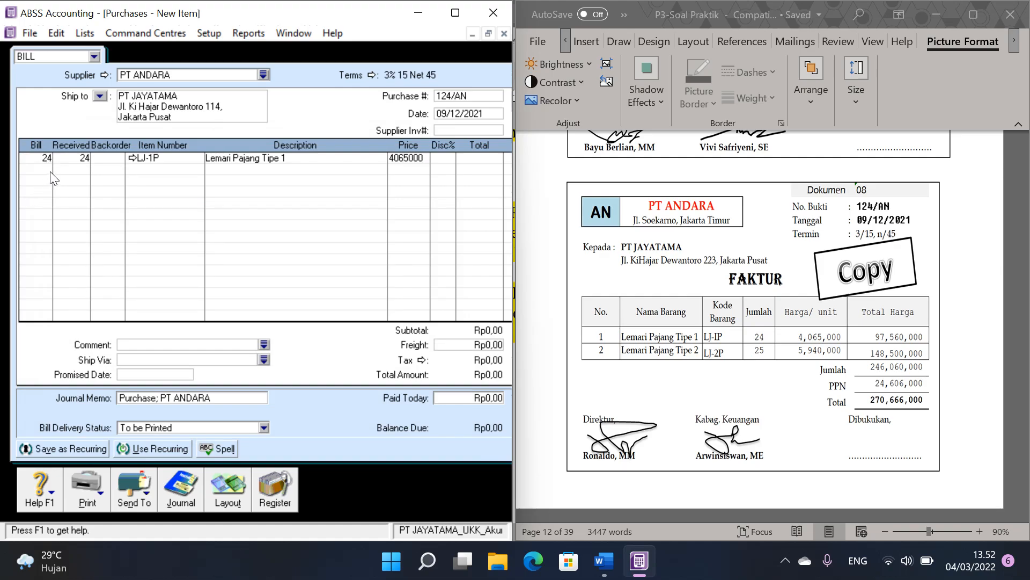
Step: Add a second bill line for 25 units of LJ-2P, Lemari Pajang Tipe 2, at a price of 5940000
{"action": "left_click", "coordinate": [51, 170]}
{"action": "type", "text": "25"}
{"action": "key", "text": "Tab"}
{"action": "key", "text": "Tab"}
{"action": "key", "text": "Tab"}
{"action": "double_click", "coordinate": [195, 205]}
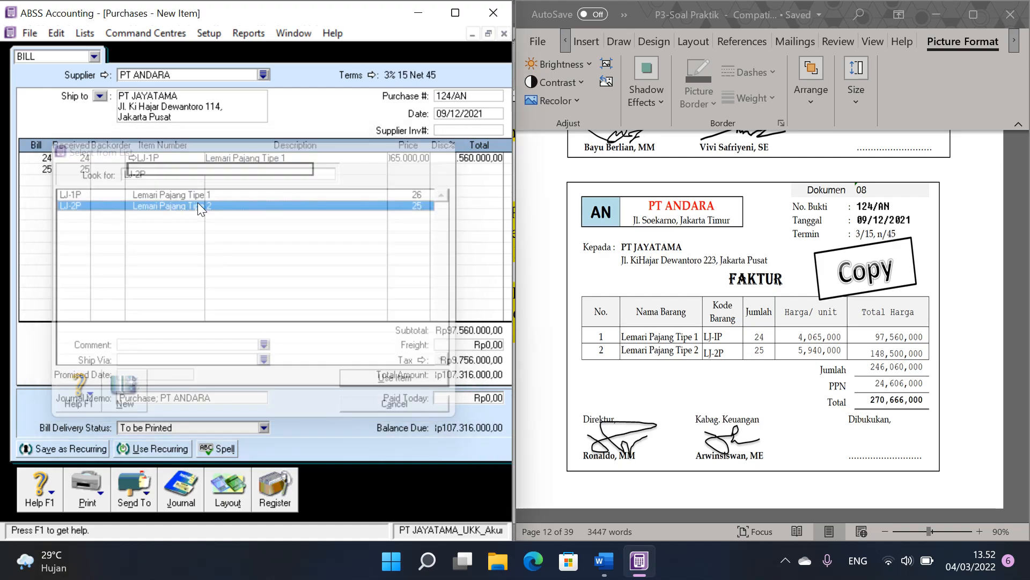
{"action": "key", "text": "Tab"}
{"action": "type", "text": "5940000"}
{"action": "key", "text": "Tab"}
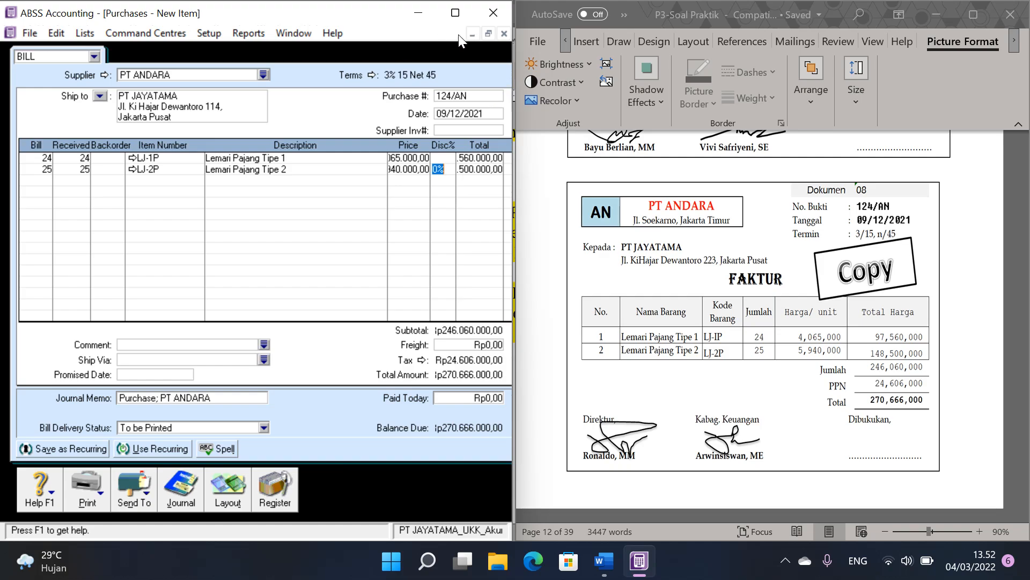
Step: Restore down the purchases window to reach its recording controls, record bill 124/AN, and return to the maximized Command Centre
{"action": "left_click", "coordinate": [488, 34]}
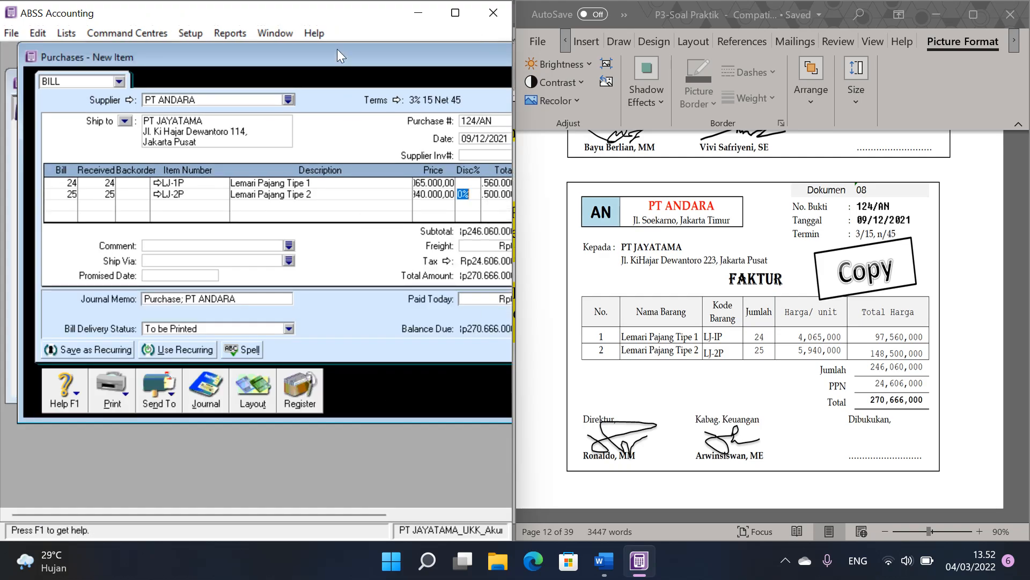
{"action": "left_click_drag", "start_coordinate": [334, 57], "coordinate": [172, 63]}
{"action": "left_click", "coordinate": [454, 384]}
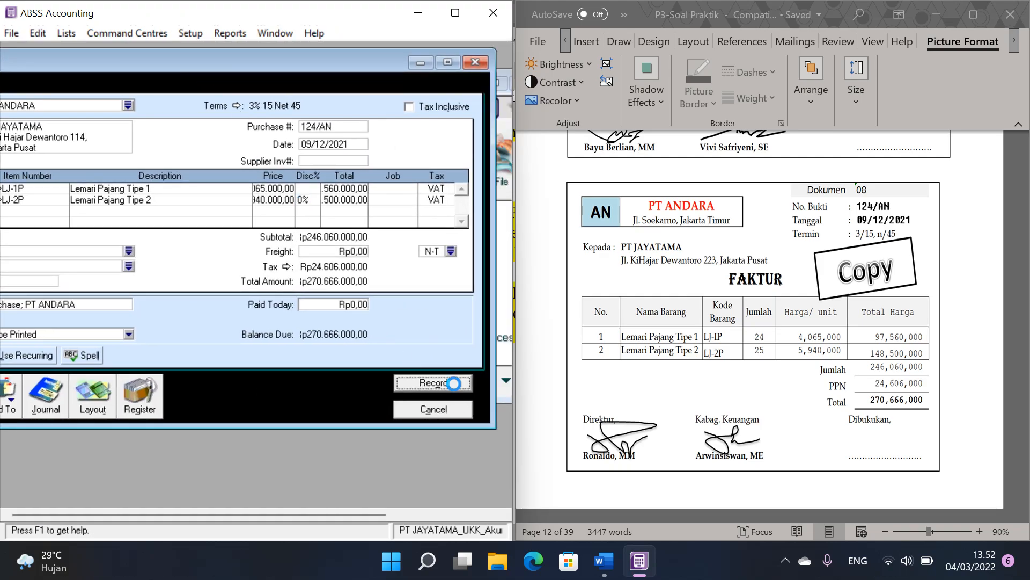
{"action": "left_click", "coordinate": [427, 411]}
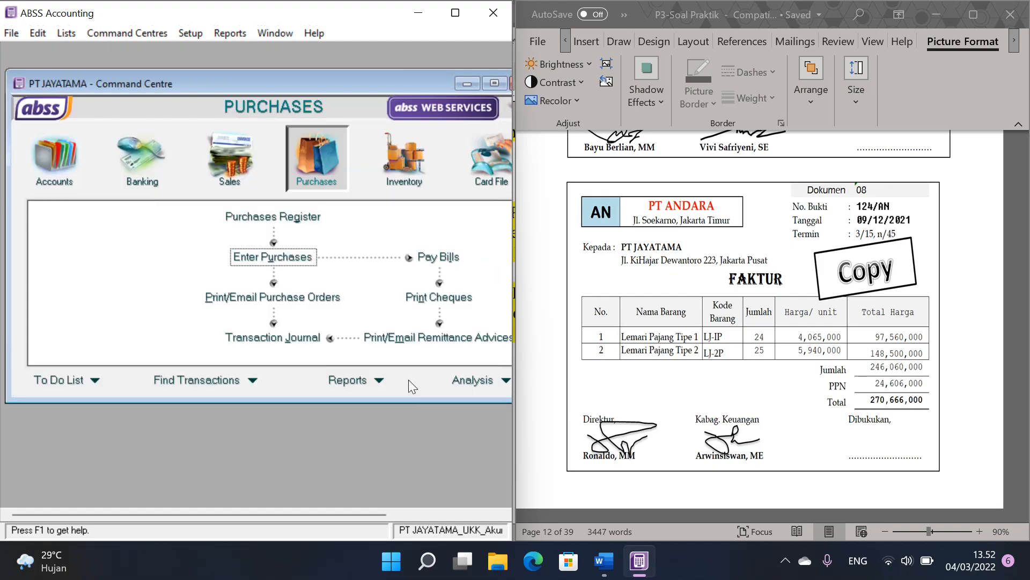
{"action": "left_click", "coordinate": [499, 86]}
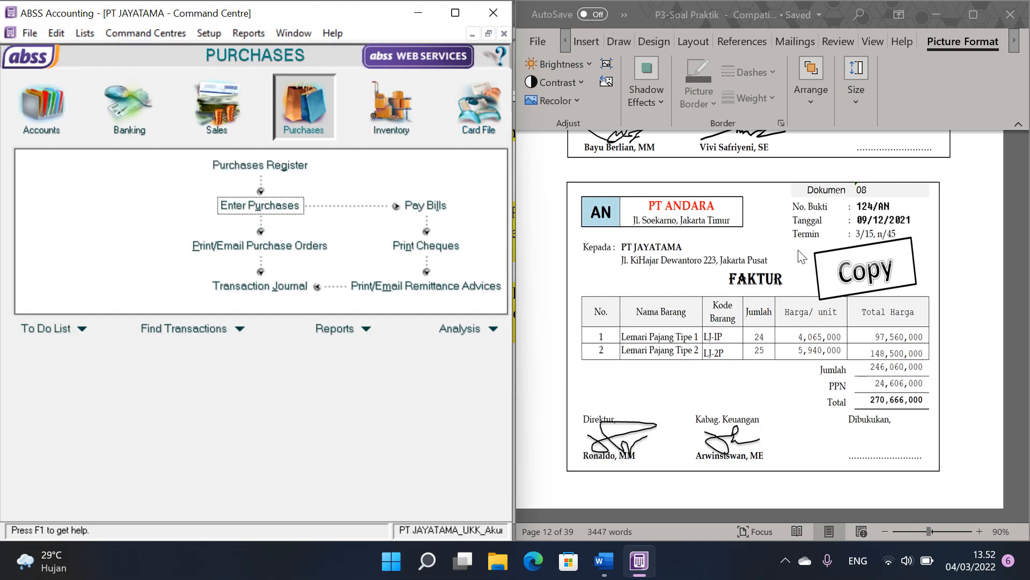
Step: Bring cash payment voucher 03/BKK (Dokumen 09) into view in the Word document
{"action": "left_click", "coordinate": [848, 290]}
{"action": "scroll", "coordinate": [849, 291], "scroll_direction": "down", "scroll_amount": 10}
{"action": "scroll", "coordinate": [849, 291], "scroll_direction": "down", "scroll_amount": 3}
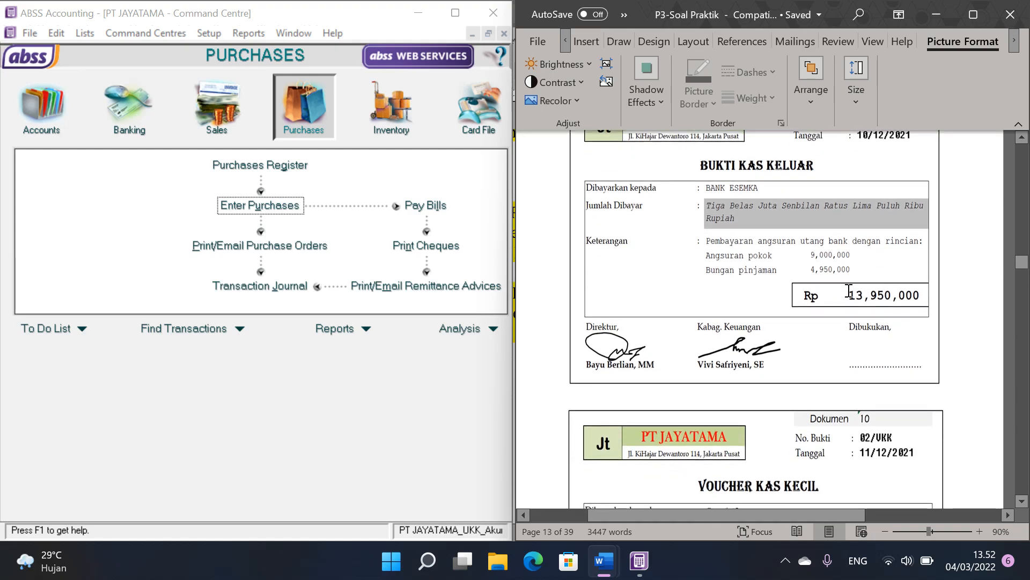
{"action": "scroll", "coordinate": [848, 291], "scroll_direction": "up", "scroll_amount": 4}
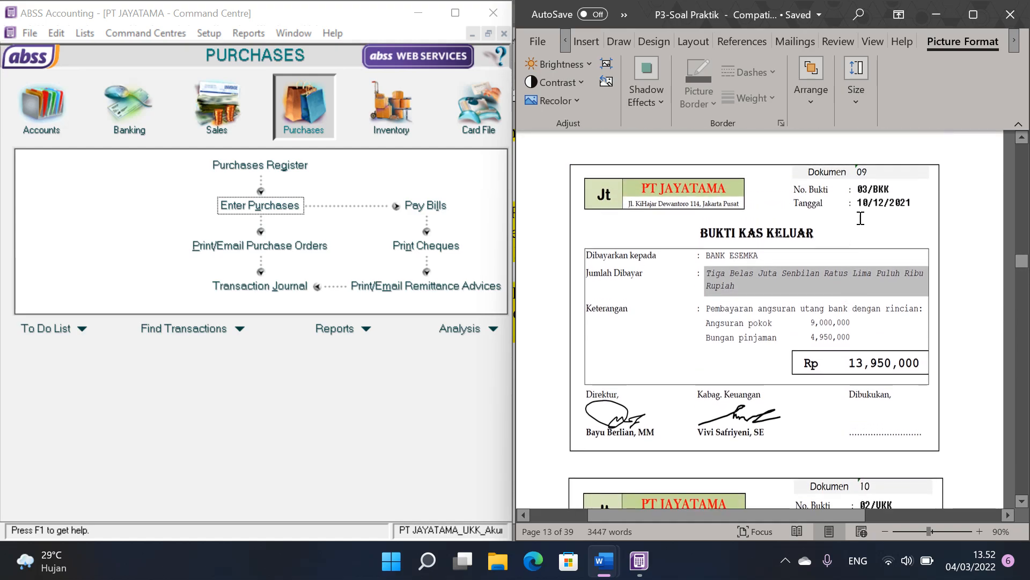
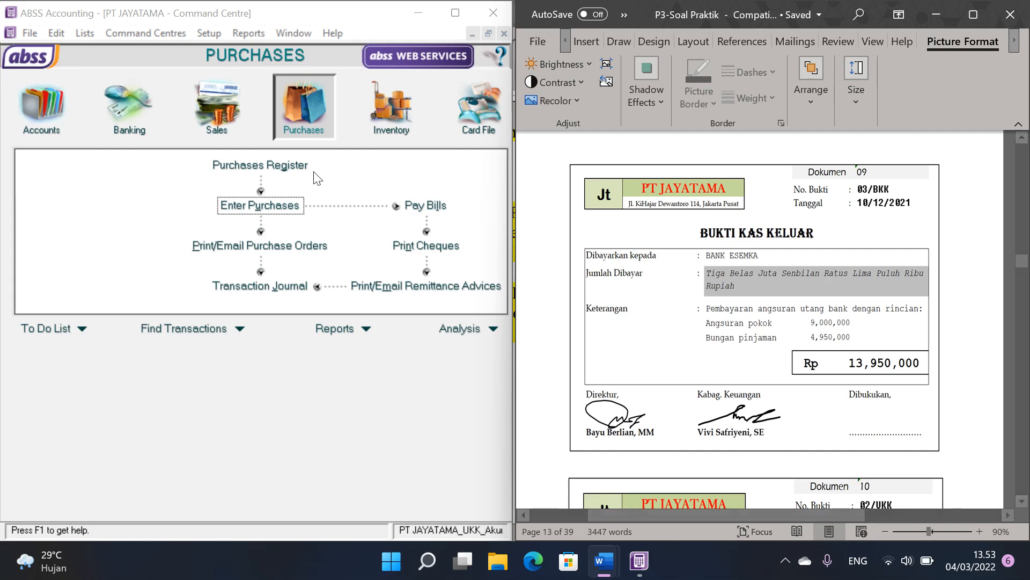
Step: Start a Spend Money entry from Cash in Bank with cheque number 03/BKK, date 10/12/2021 and amount 13950000
{"action": "left_click", "coordinate": [134, 113]}
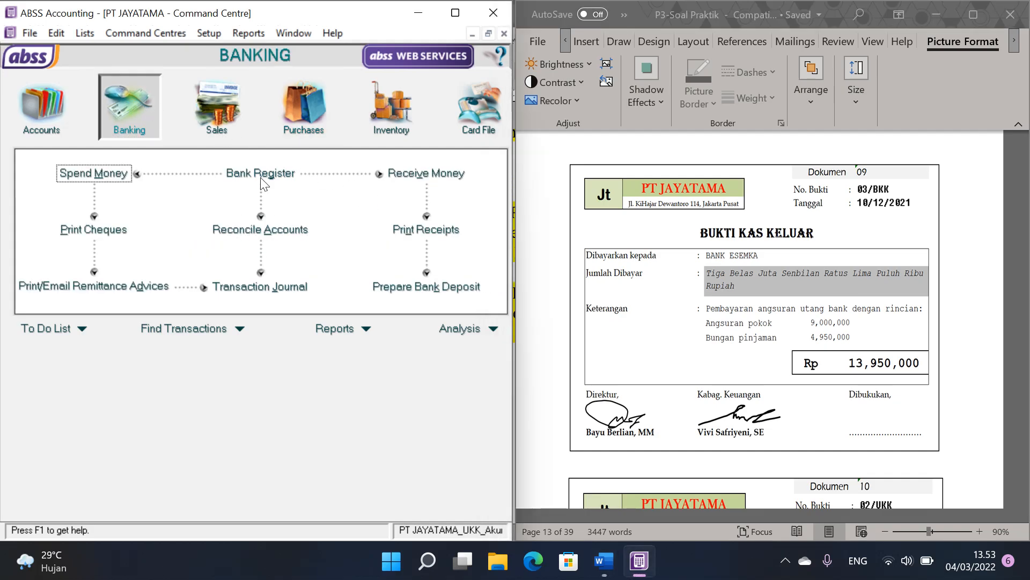
{"action": "left_click", "coordinate": [107, 179]}
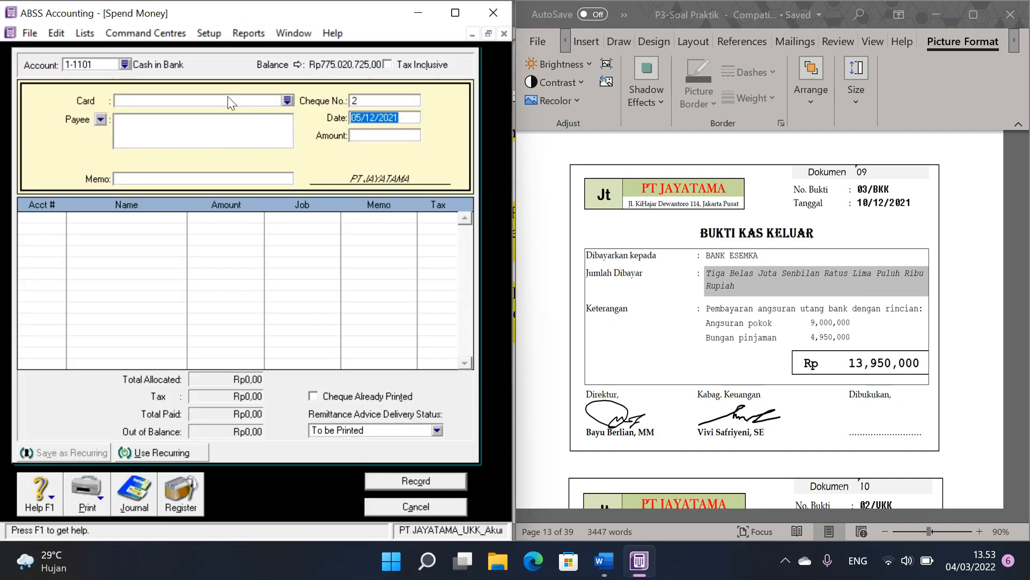
{"action": "left_click", "coordinate": [365, 101]}
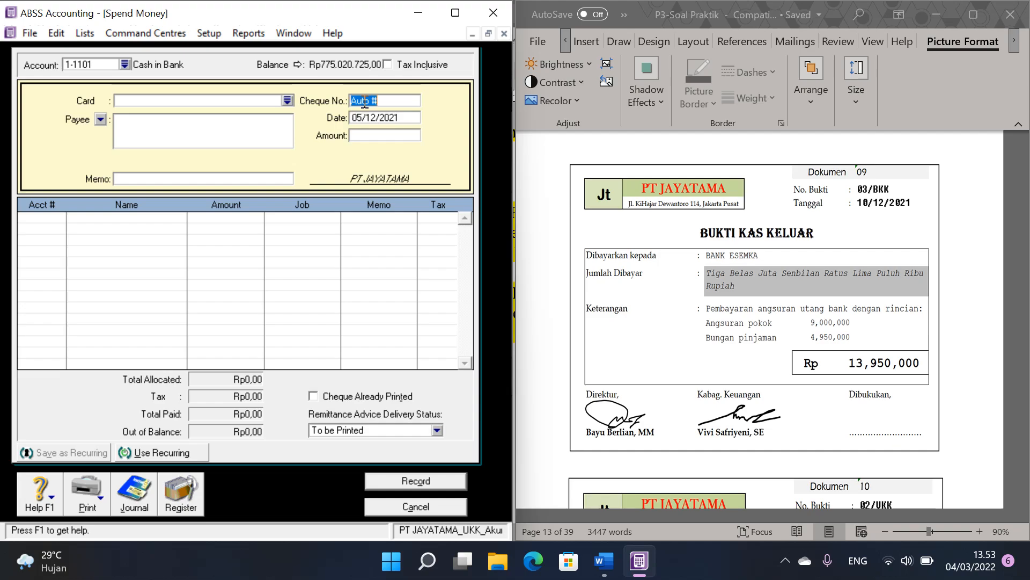
{"action": "type", "text": "03/BKK"}
{"action": "type", "text": "10/12/"}
{"action": "type", "text": "2021"}
{"action": "key", "text": "Tab"}
{"action": "type", "text": "13950000"}
{"action": "key", "text": "Tab"}
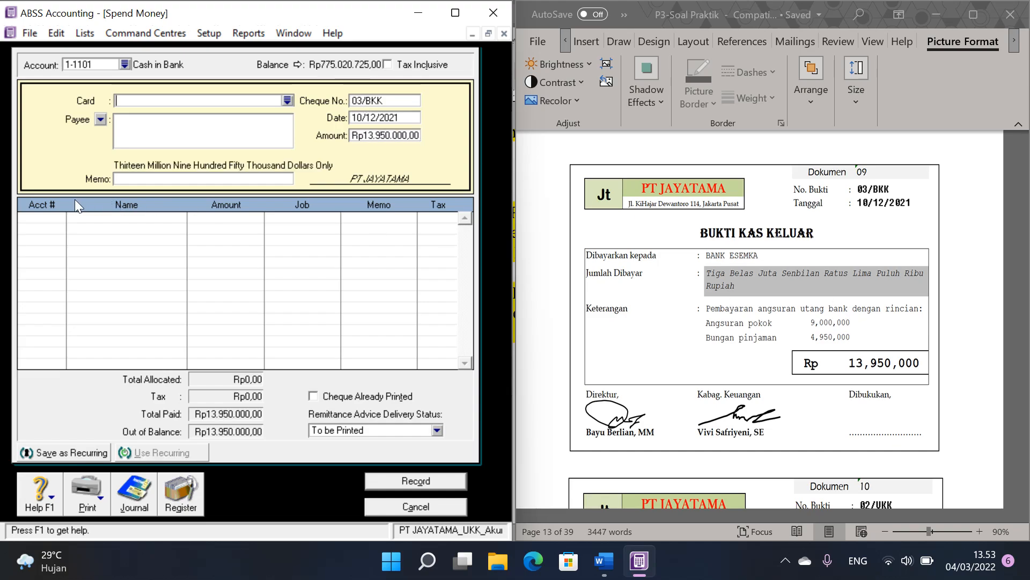
Step: Allocate 9000000 of the payment to account 2-2101 Bank Loans on the first line
{"action": "left_click", "coordinate": [59, 218]}
{"action": "left_click", "coordinate": [60, 218]}
{"action": "scroll", "coordinate": [243, 260], "scroll_direction": "up", "scroll_amount": 2}
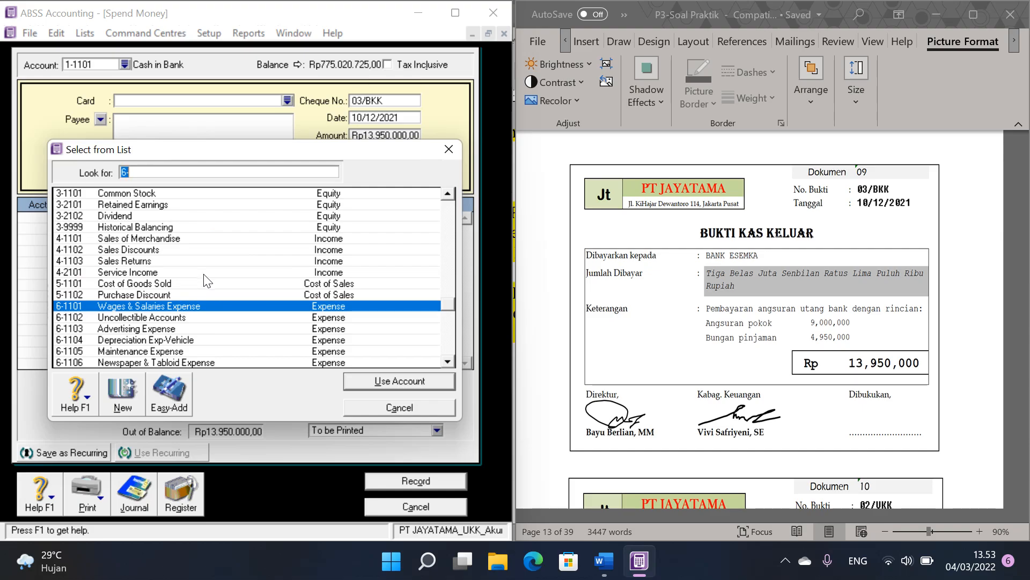
{"action": "scroll", "coordinate": [202, 285], "scroll_direction": "up", "scroll_amount": 2}
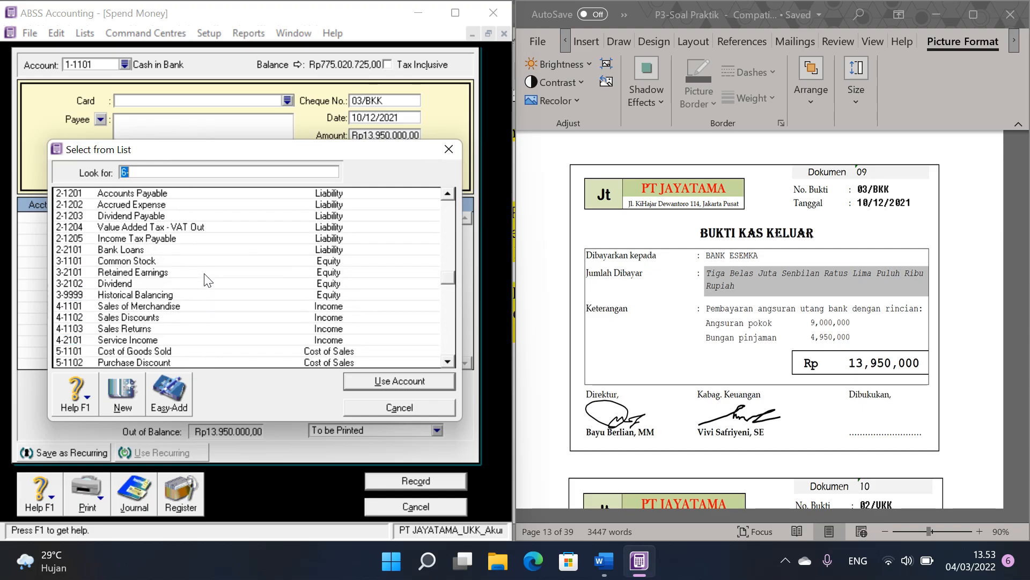
{"action": "double_click", "coordinate": [138, 250]}
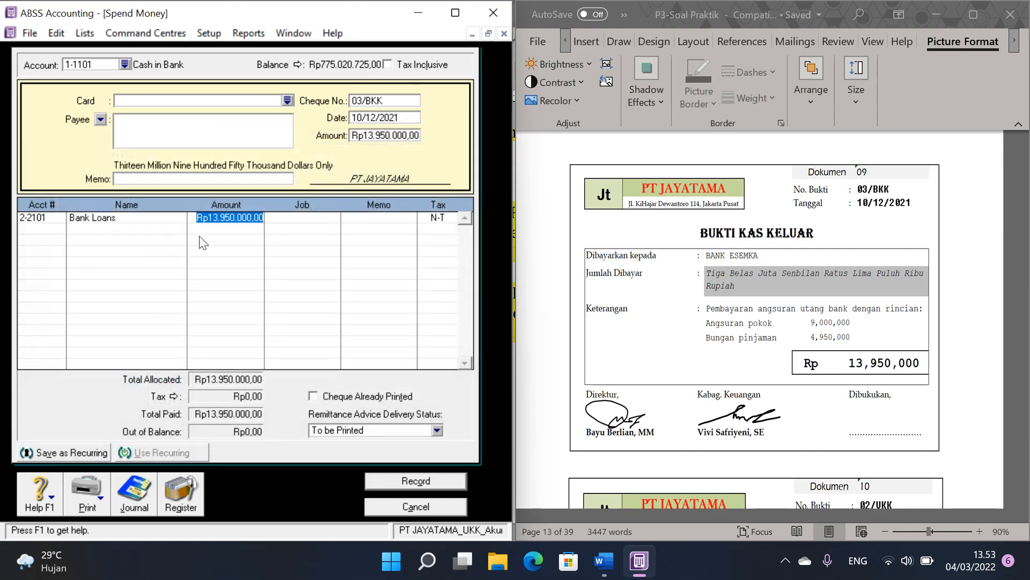
{"action": "type", "text": "9"}
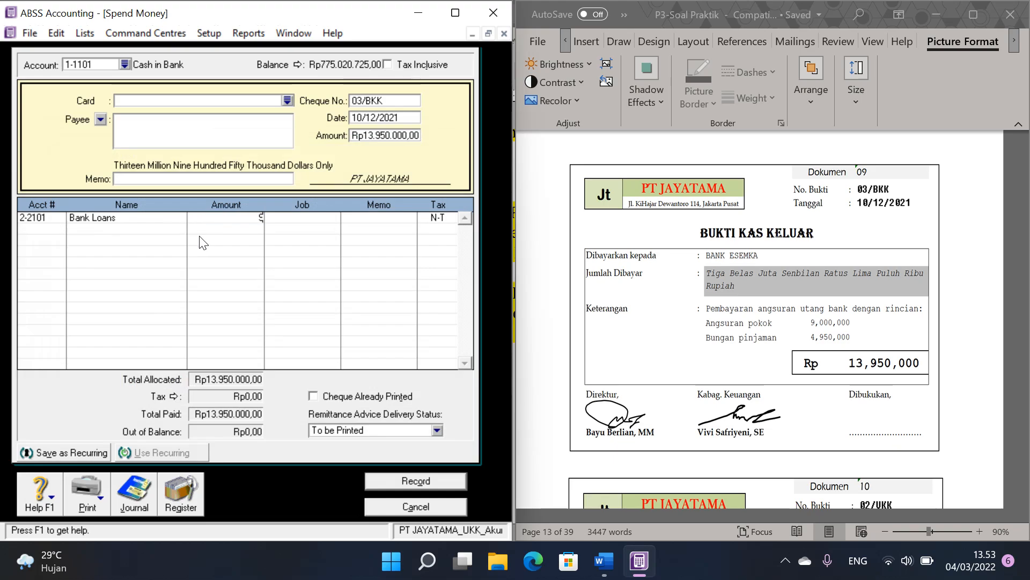
{"action": "type", "text": "000000"}
Step: Allocate the remaining 4950000 to account 9-1101 Interest Expense on the second line
{"action": "left_click", "coordinate": [44, 231]}
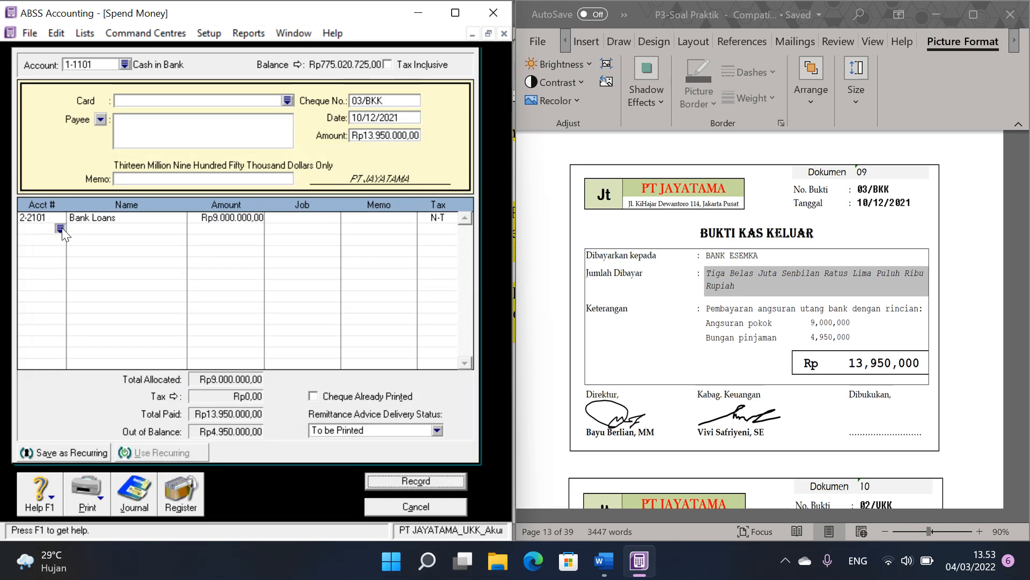
{"action": "left_click", "coordinate": [60, 229]}
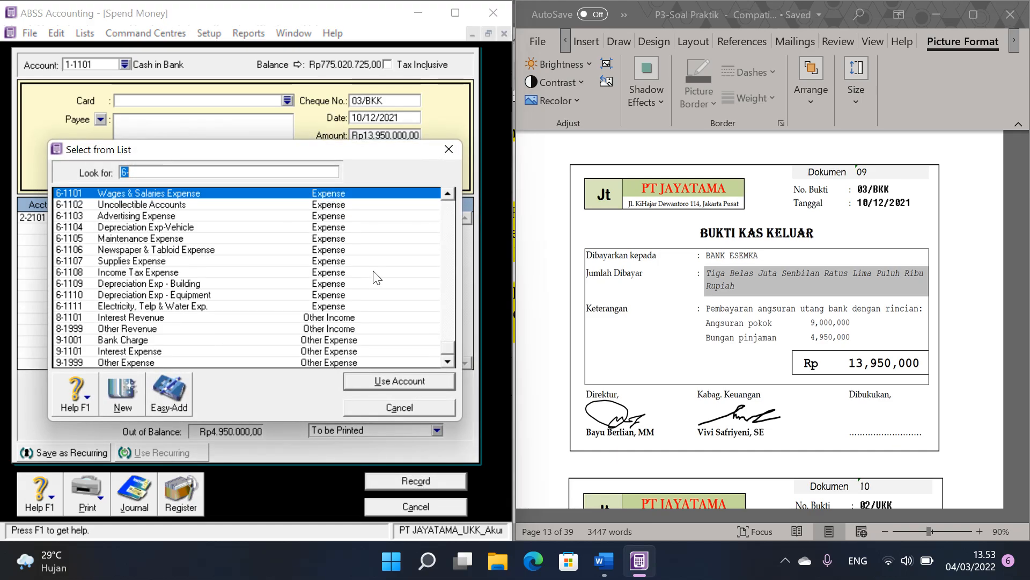
{"action": "double_click", "coordinate": [128, 351]}
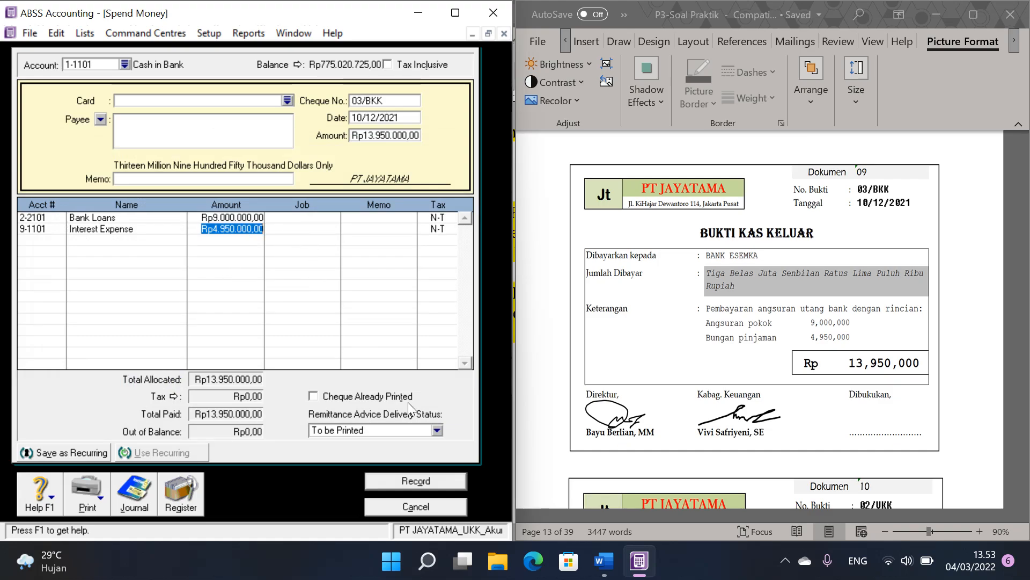
Step: Record payment 03/BKK, leave Spend Money and check the entry in the Disbursements transaction journal
{"action": "left_click", "coordinate": [413, 480]}
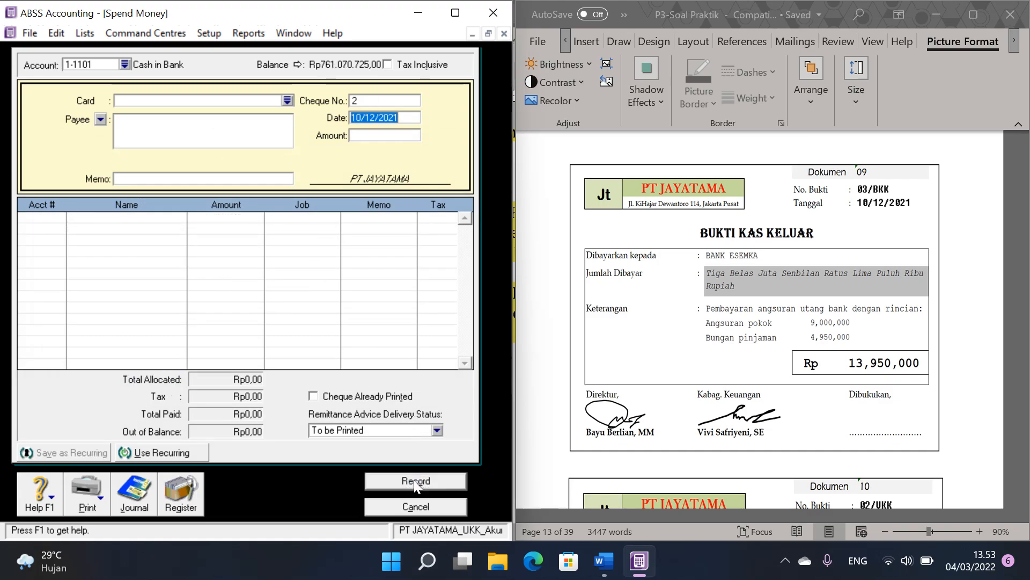
{"action": "left_click", "coordinate": [413, 504]}
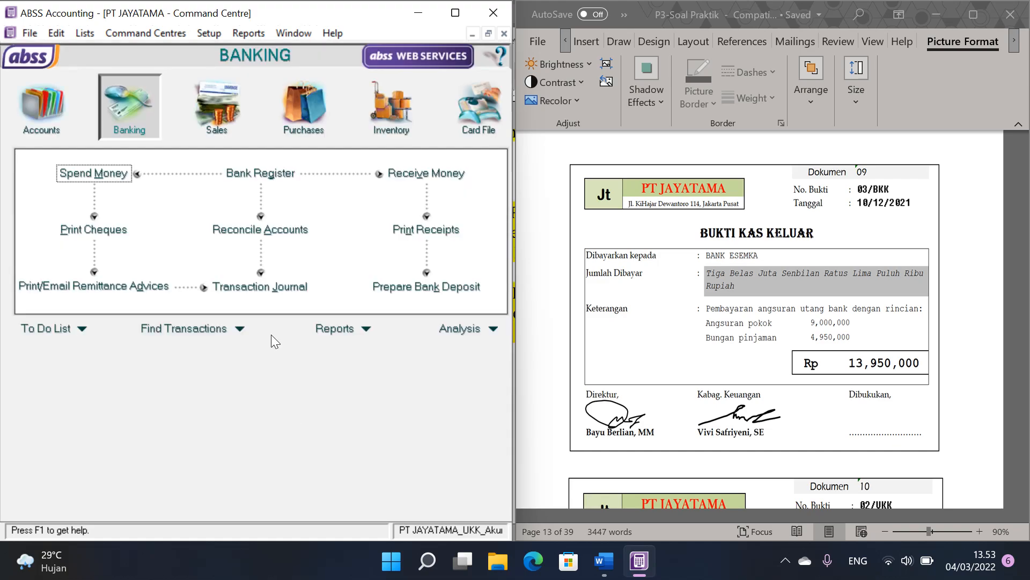
{"action": "left_click", "coordinate": [260, 286]}
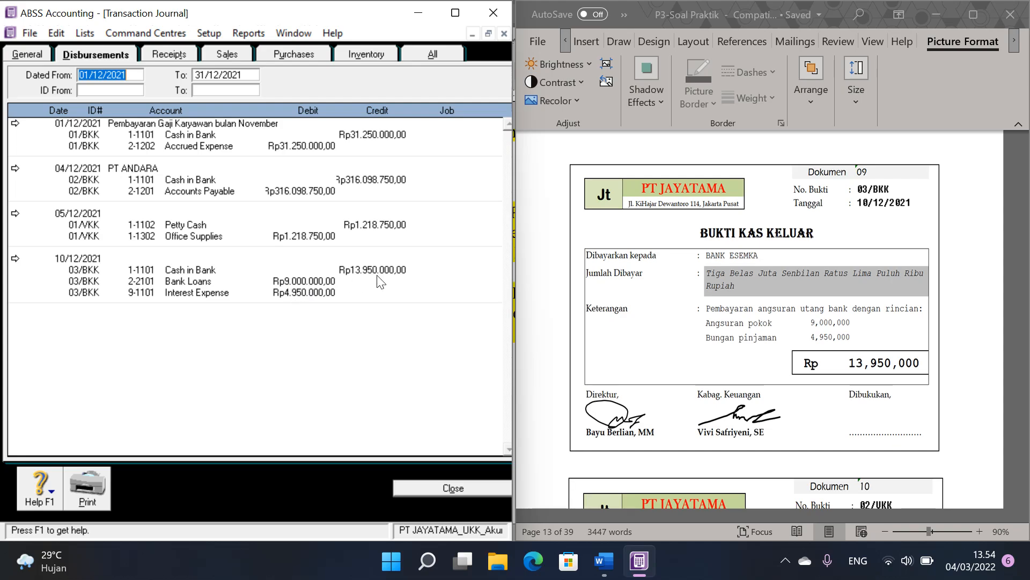
{"action": "left_click", "coordinate": [454, 491]}
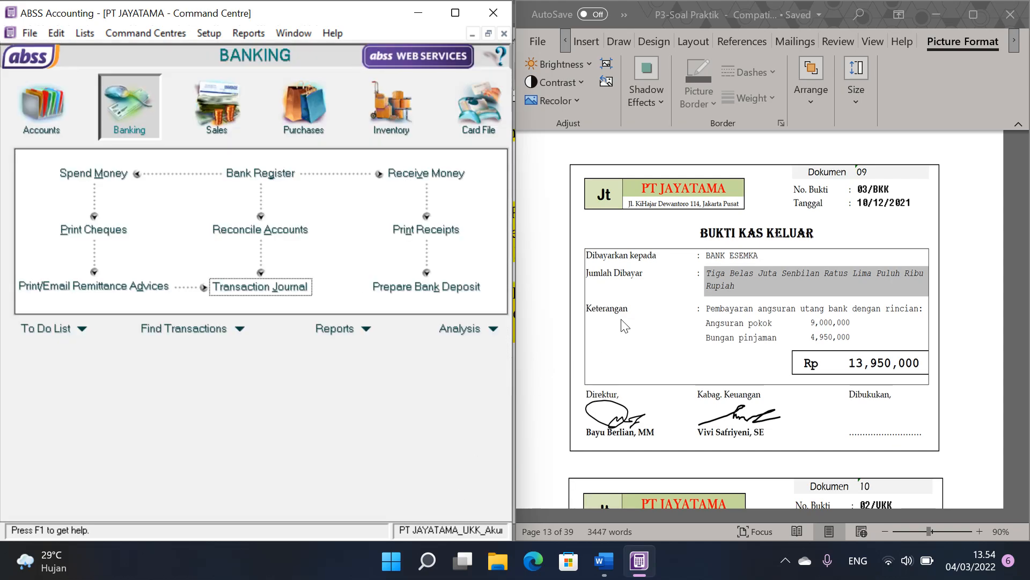
Step: Start a Spend Money entry for the Dokumen 10 petty cash voucher with cheque number 02/VKK, date 11/12/2021 and amount 625000
{"action": "scroll", "coordinate": [803, 338], "scroll_direction": "down", "scroll_amount": 3}
{"action": "scroll", "coordinate": [803, 338], "scroll_direction": "down", "scroll_amount": 3}
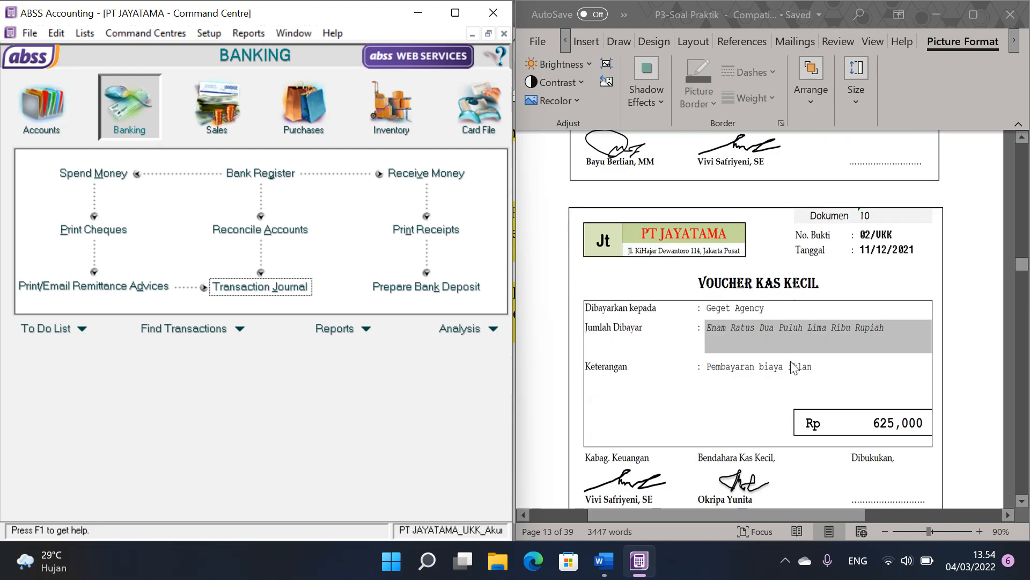
{"action": "scroll", "coordinate": [796, 362], "scroll_direction": "down", "scroll_amount": 1}
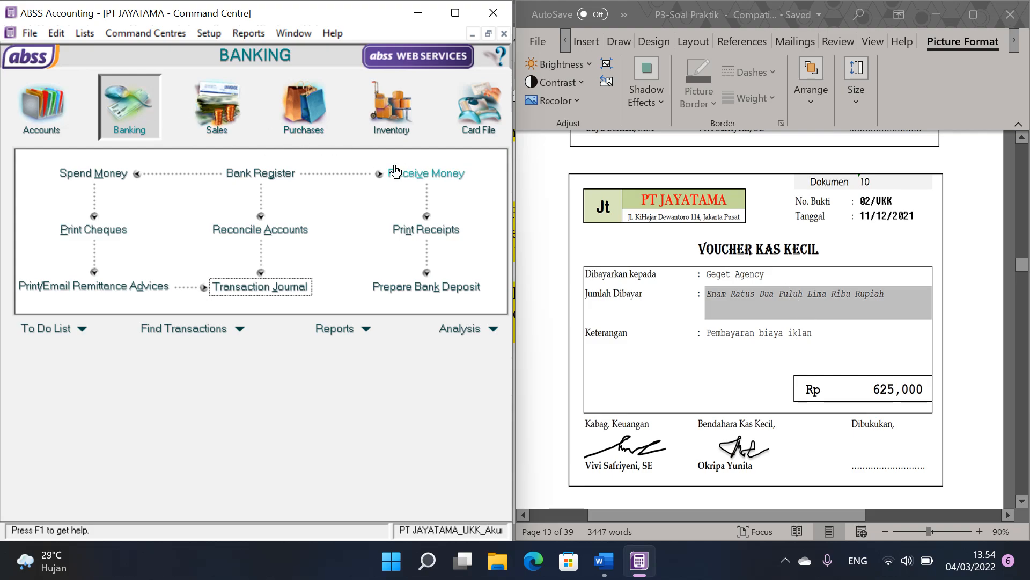
{"action": "left_click", "coordinate": [107, 174]}
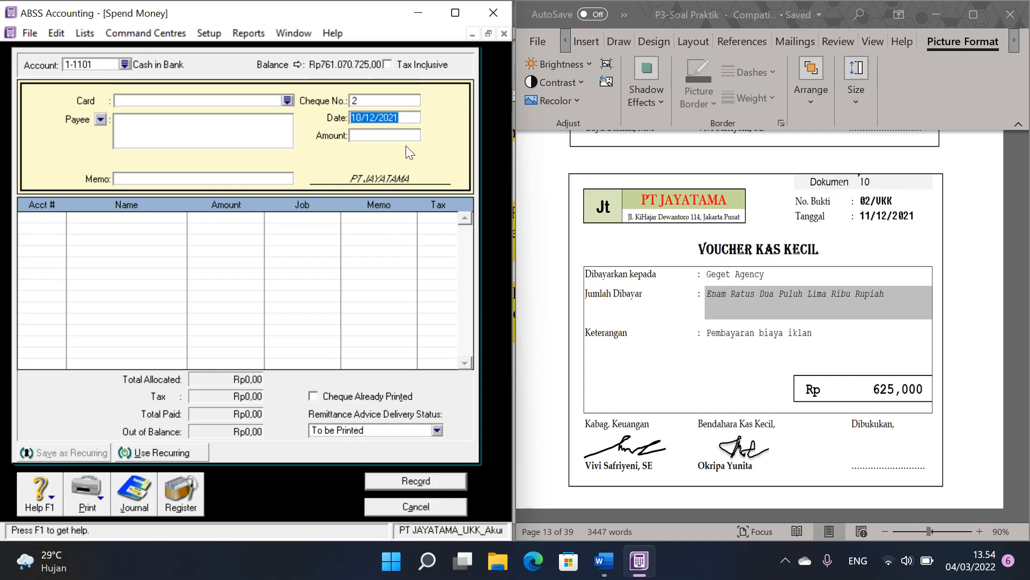
{"action": "left_click", "coordinate": [380, 100]}
{"action": "type", "text": "02/VKK"}
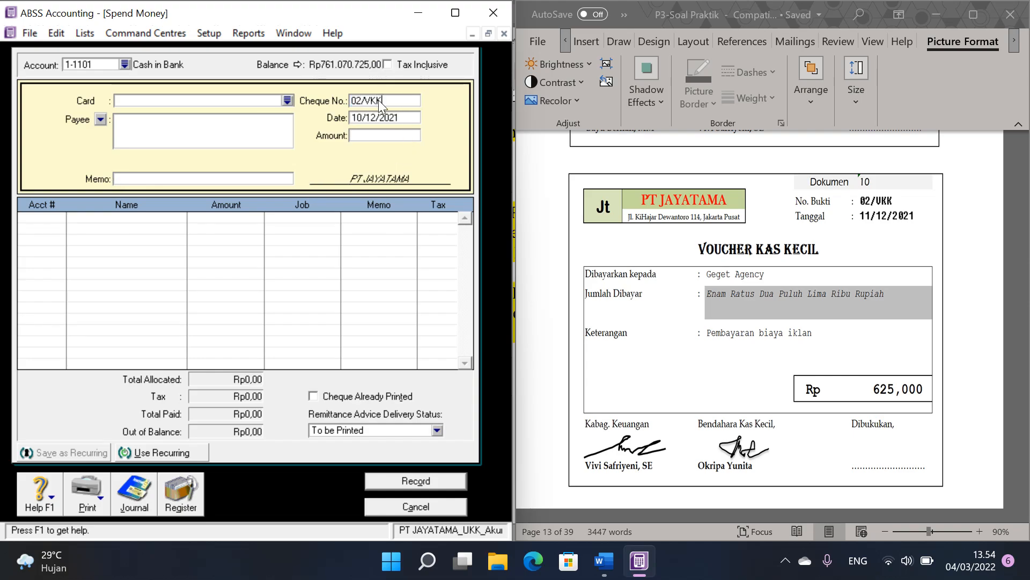
{"action": "key", "text": "Tab"}
{"action": "type", "text": "11/12/2021"}
{"action": "left_click", "coordinate": [377, 135]}
{"action": "type", "text": "625000"}
Step: Allocate the full payment to account 6-1103 Advertising Expense, record it and return to the Command Centre
{"action": "left_click", "coordinate": [43, 220]}
{"action": "type", "text": "6-"}
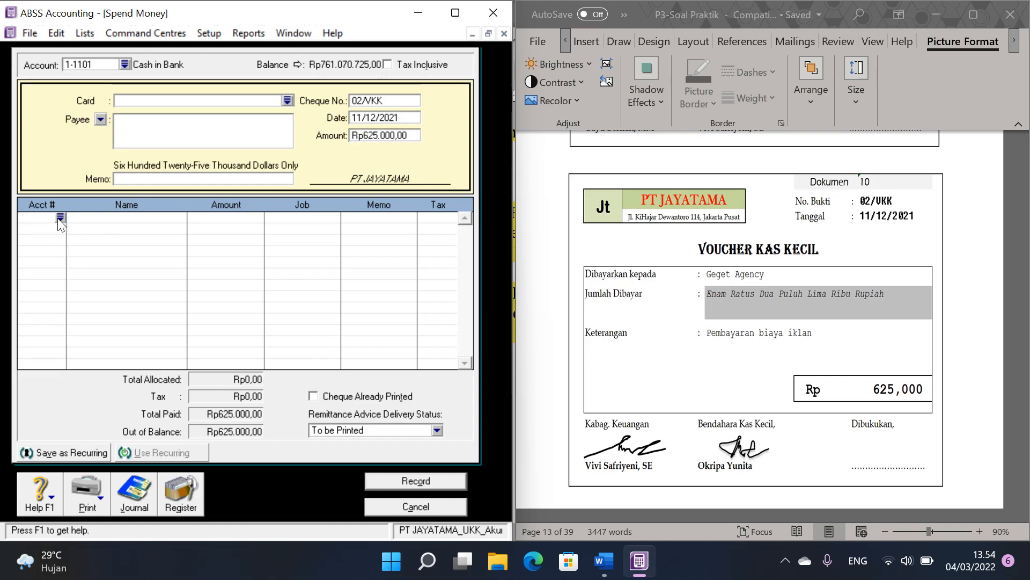
{"action": "key", "text": "Tab"}
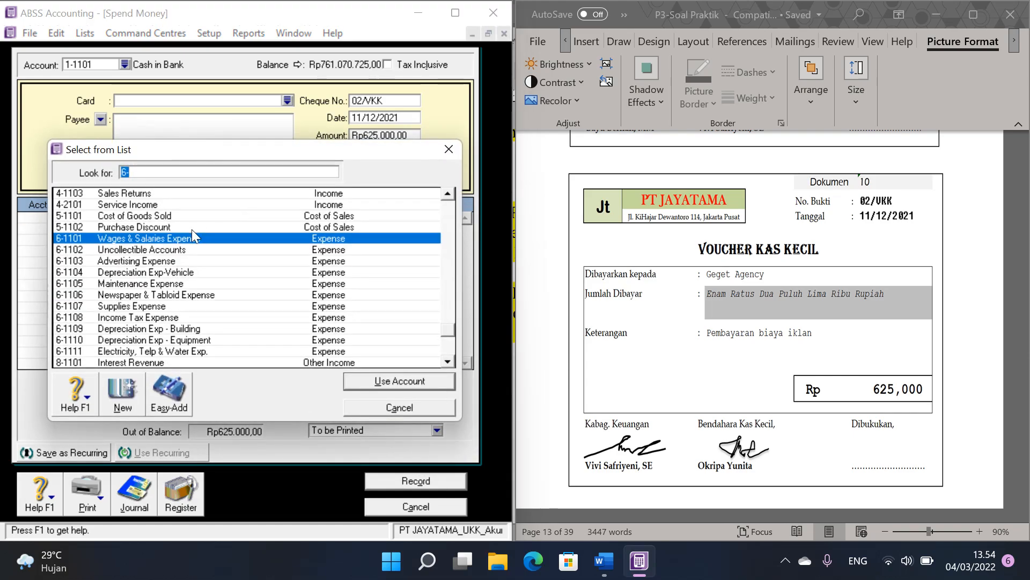
{"action": "double_click", "coordinate": [147, 259]}
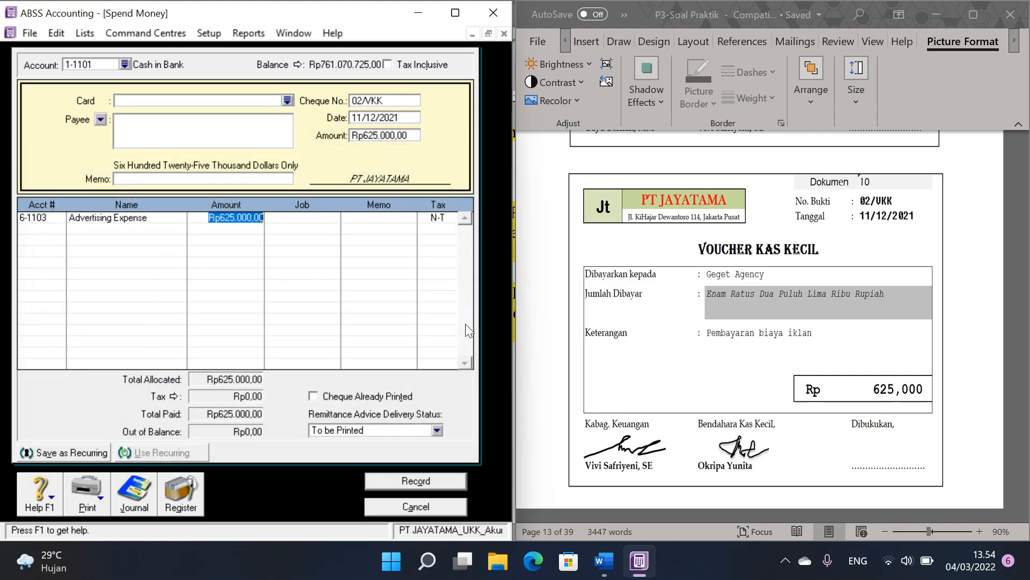
{"action": "left_click", "coordinate": [425, 482]}
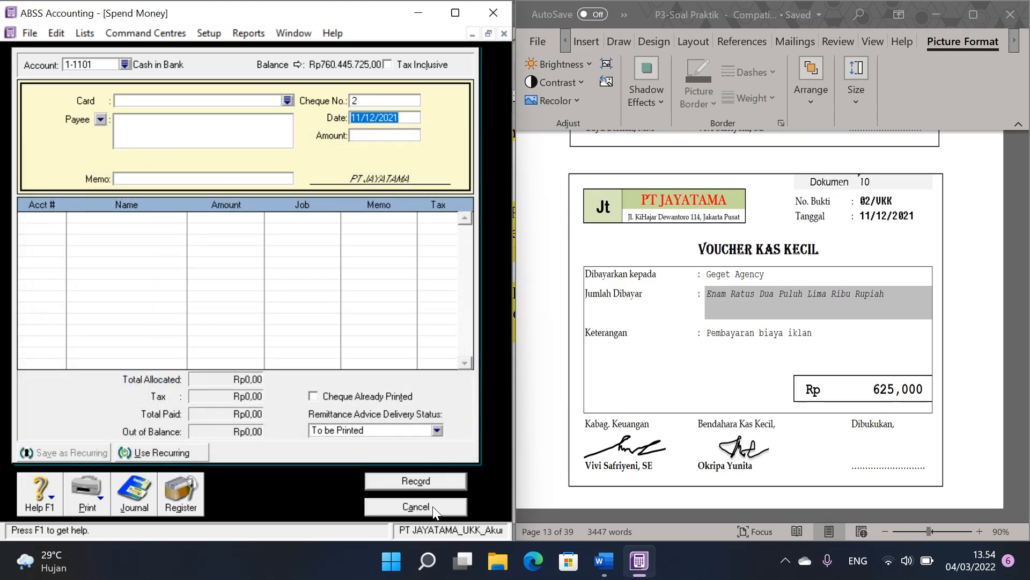
{"action": "left_click", "coordinate": [432, 506]}
Step: Start a customer payment in Receive Payments for the Dokumen 11 receipt voucher, choosing customer Toko LAVENDER
{"action": "scroll", "coordinate": [926, 287], "scroll_direction": "down", "scroll_amount": 4}
{"action": "scroll", "coordinate": [926, 287], "scroll_direction": "down", "scroll_amount": 4}
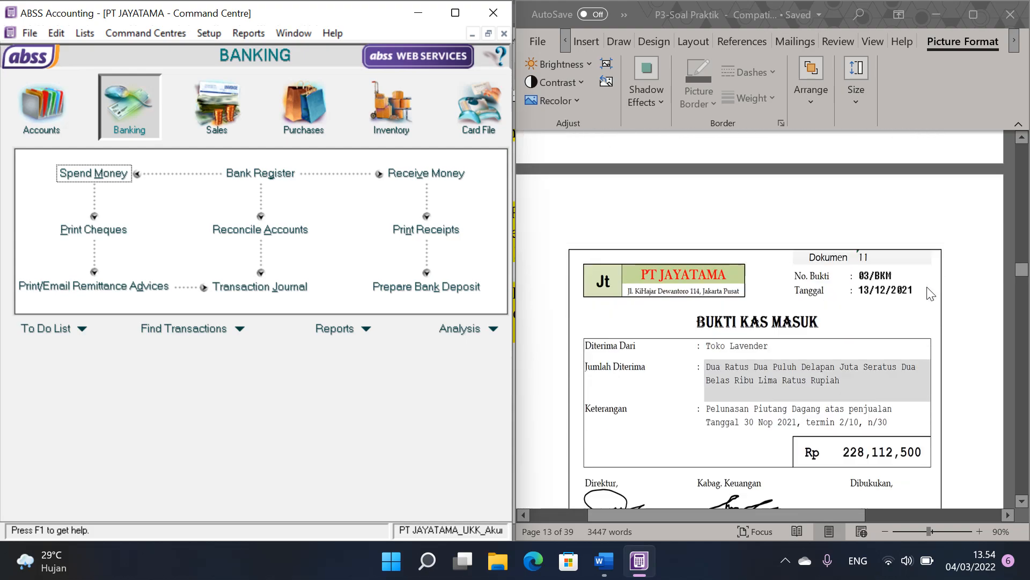
{"action": "scroll", "coordinate": [840, 247], "scroll_direction": "down", "scroll_amount": 1}
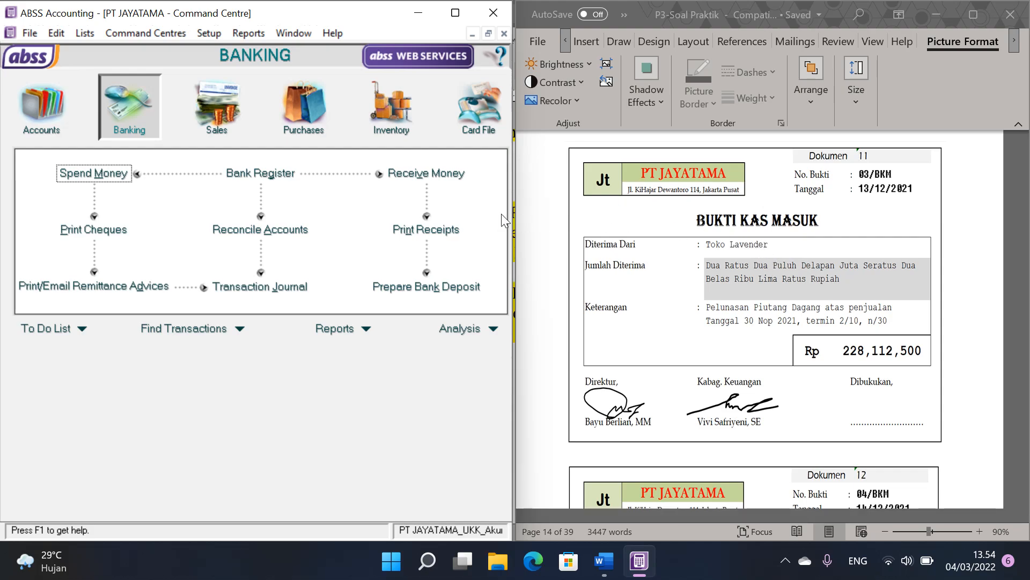
{"action": "left_click", "coordinate": [218, 110]}
{"action": "left_click", "coordinate": [428, 209]}
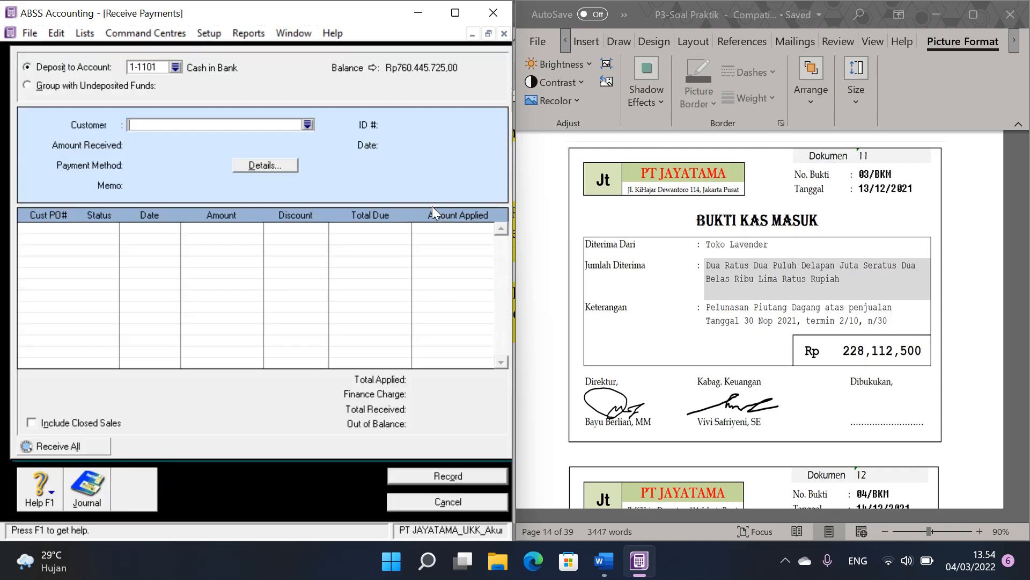
{"action": "left_click", "coordinate": [307, 124]}
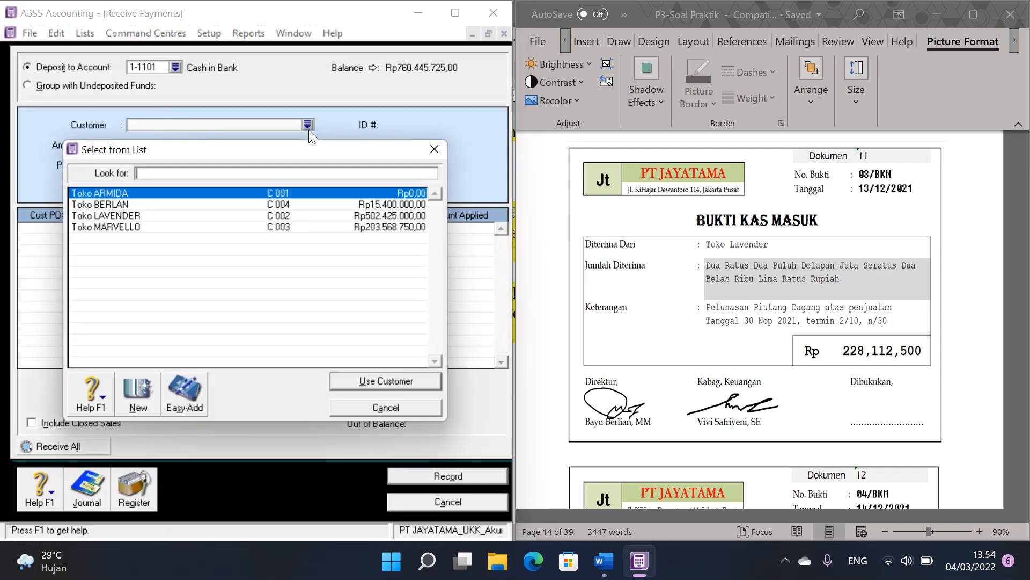
{"action": "double_click", "coordinate": [195, 216]}
Step: Set the customer payment's ID to 03/BKM, its date to 13/12/2021 and the amount received to 228112500
{"action": "type", "text": "03/BKM"}
{"action": "key", "text": "Tab"}
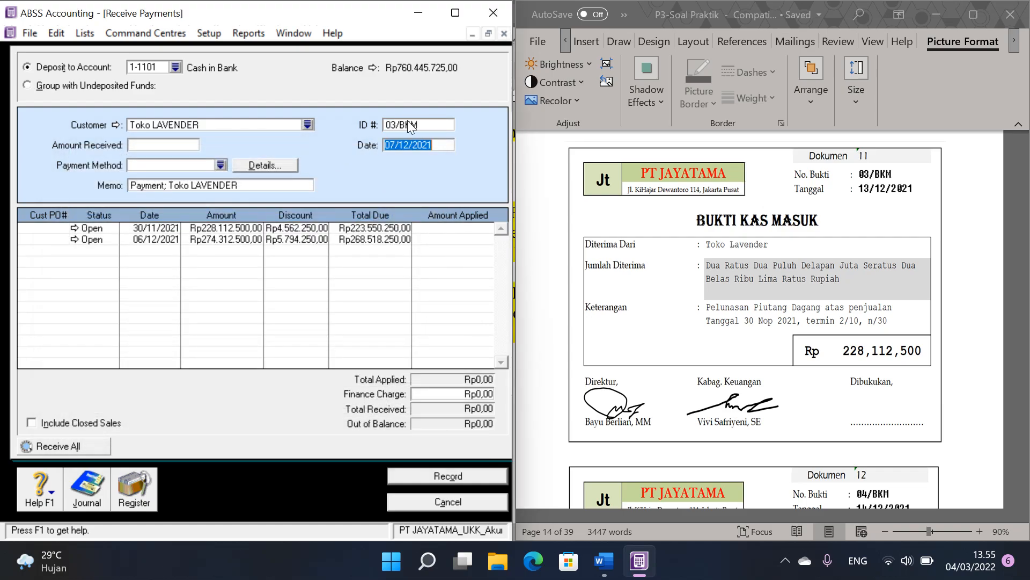
{"action": "type", "text": "13/12/2021"}
{"action": "left_click", "coordinate": [159, 144]}
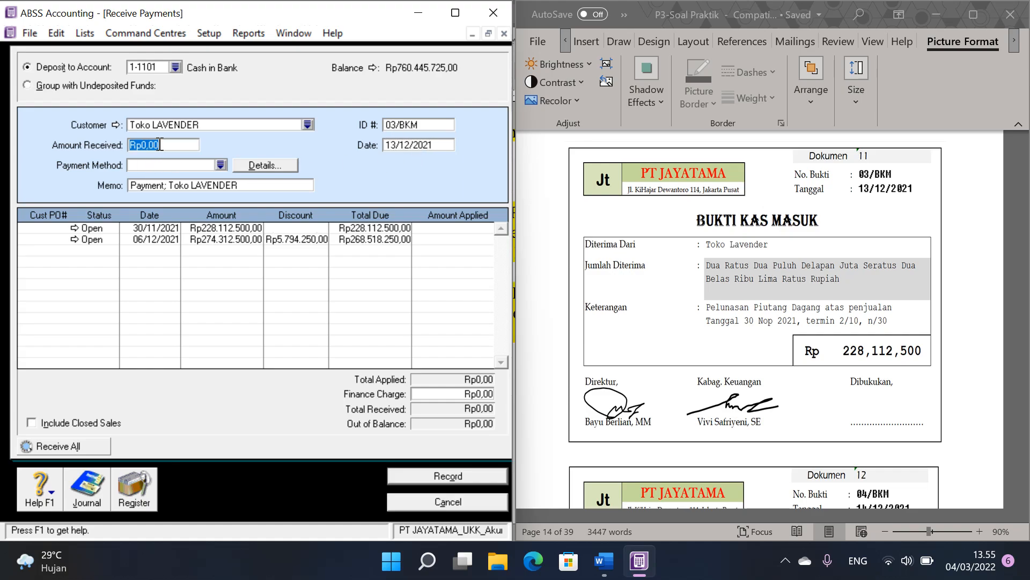
{"action": "type", "text": "228112500"}
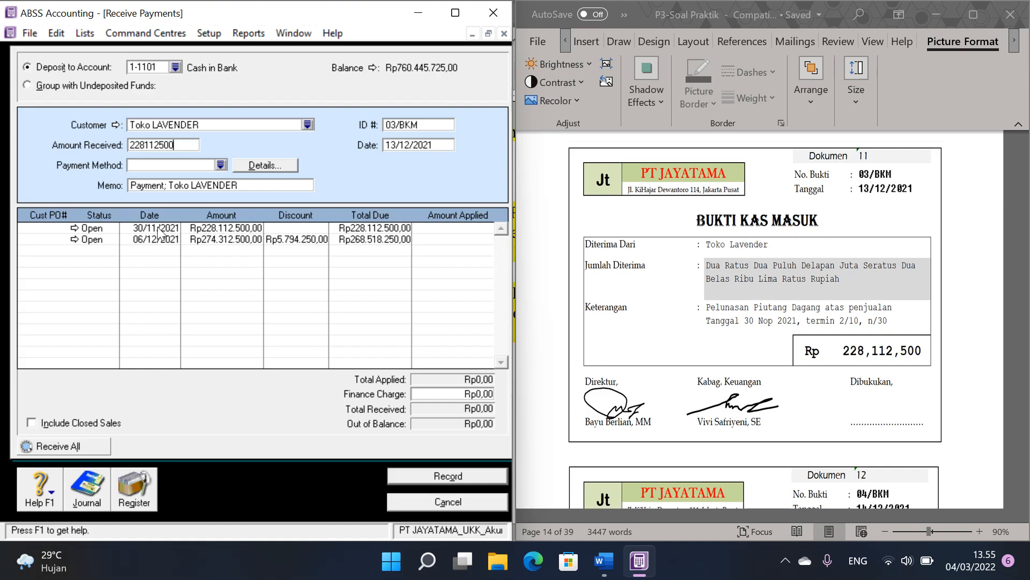
Step: Apply the full payment to the open sale of 30/11/2021, record it and return to the Command Centre
{"action": "left_click", "coordinate": [434, 228]}
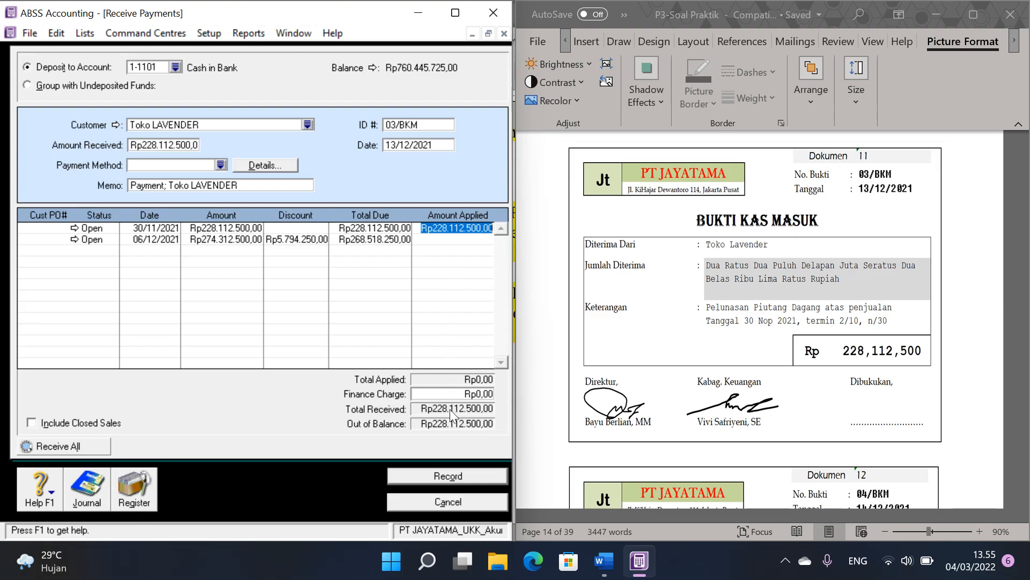
{"action": "left_click", "coordinate": [462, 476]}
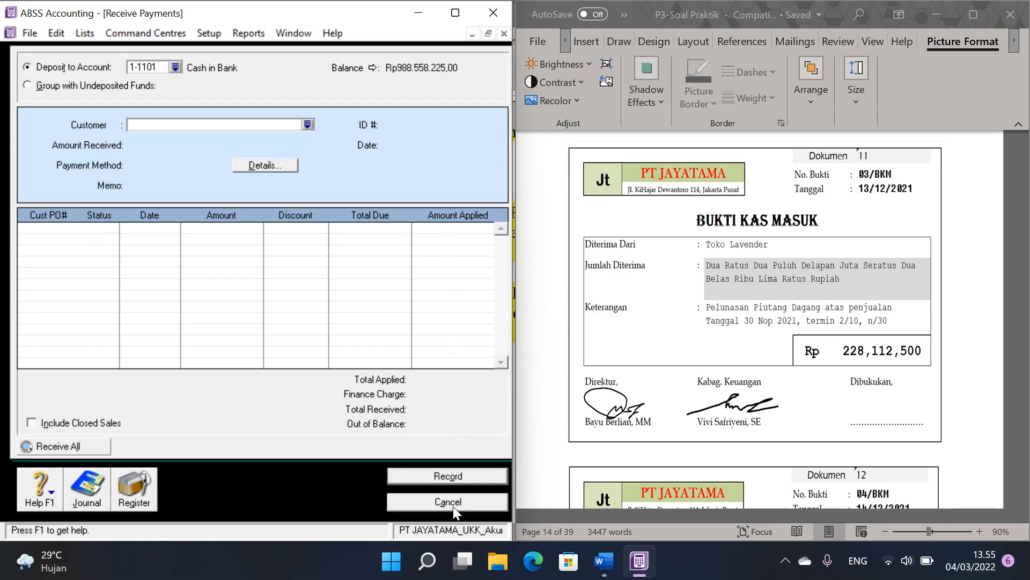
{"action": "left_click", "coordinate": [453, 507]}
Step: Bring cash receipt voucher 04/BKM (Dokumen 12) into view in the Word document
{"action": "scroll", "coordinate": [800, 275], "scroll_direction": "down", "scroll_amount": 5}
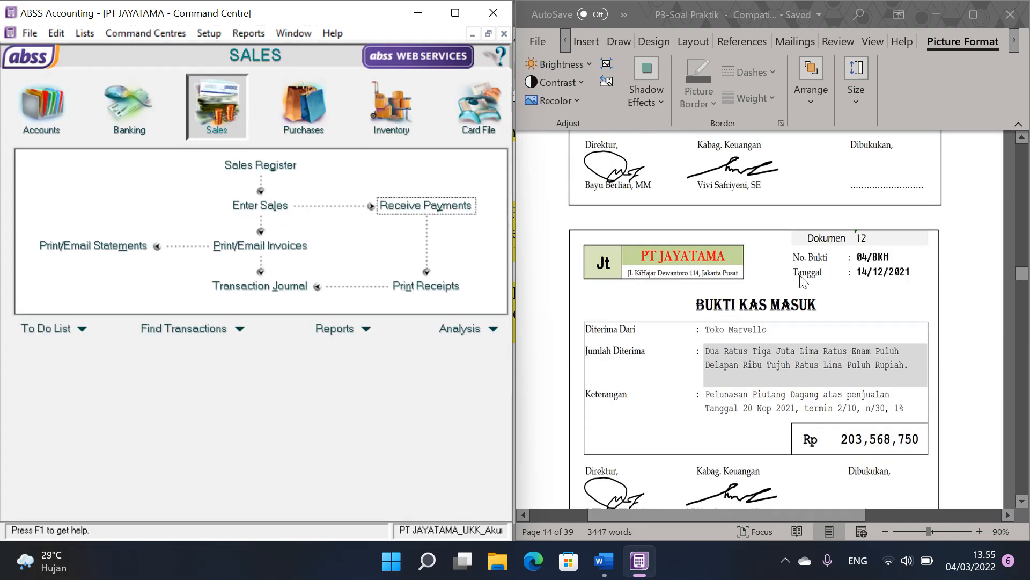
{"action": "left_click", "coordinate": [817, 272]}
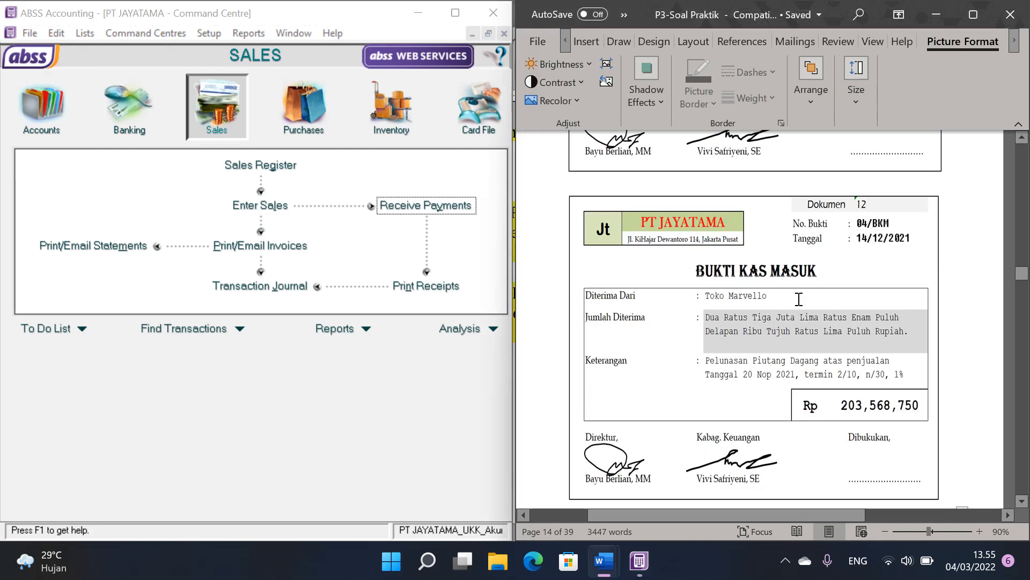
Step: Start a customer payment in Receive Payments for the Dokumen 12 receipt voucher, choosing customer Toko MARVELLO
{"action": "scroll", "coordinate": [795, 309], "scroll_direction": "up", "scroll_amount": 5}
{"action": "scroll", "coordinate": [793, 308], "scroll_direction": "down", "scroll_amount": 5}
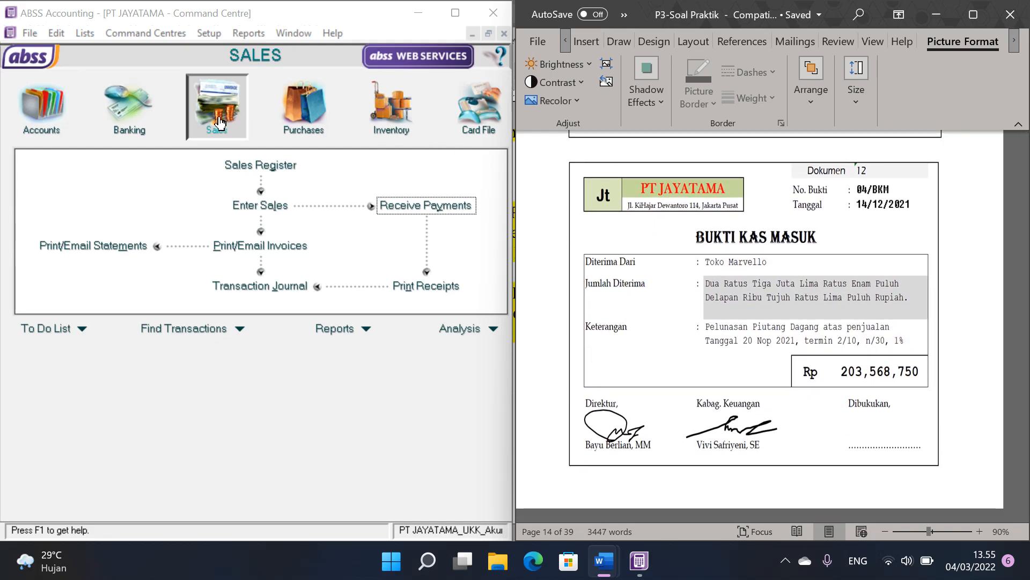
{"action": "left_click", "coordinate": [360, 190]}
{"action": "left_click", "coordinate": [435, 206]}
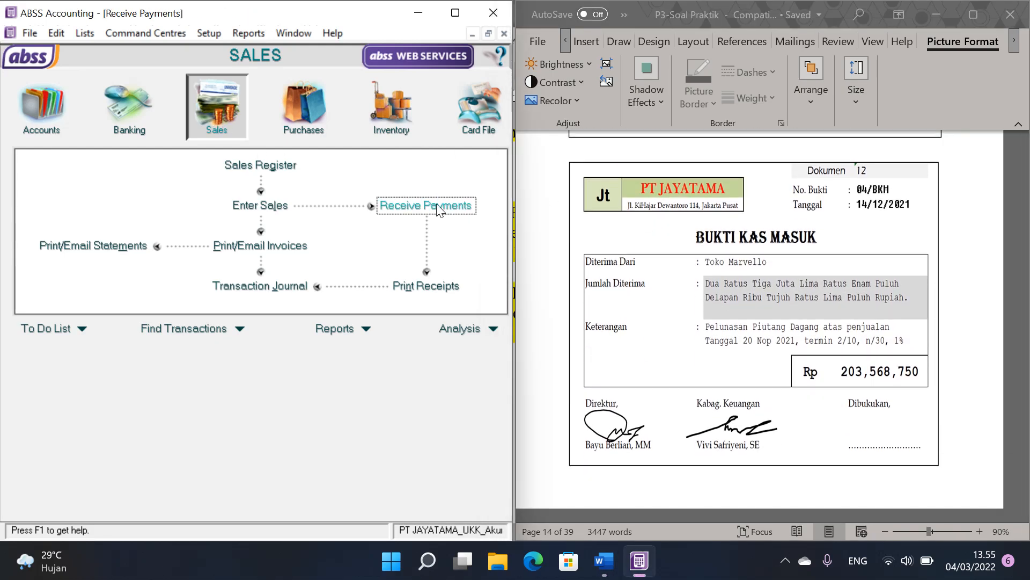
{"action": "left_click", "coordinate": [307, 124]}
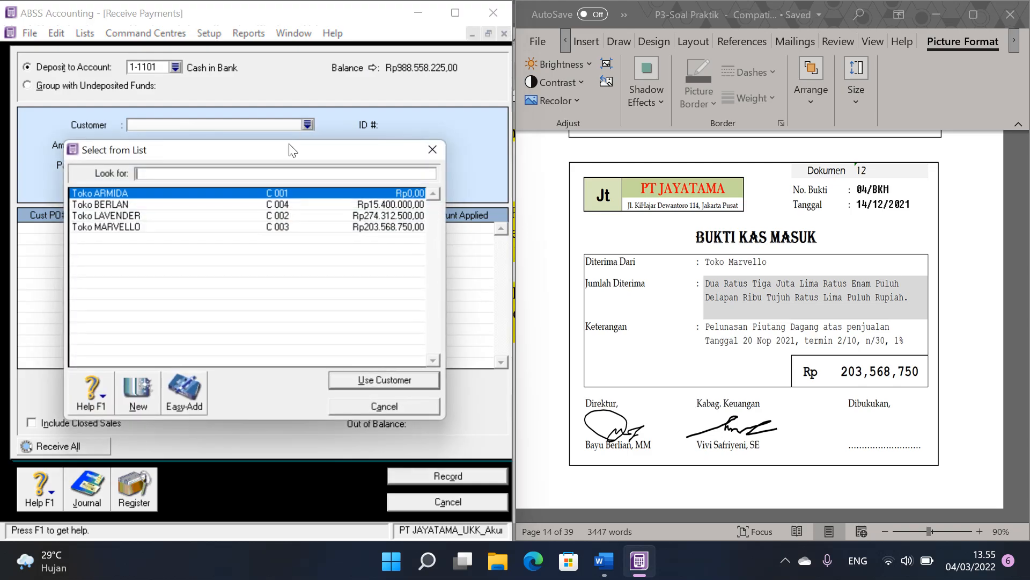
{"action": "double_click", "coordinate": [145, 227]}
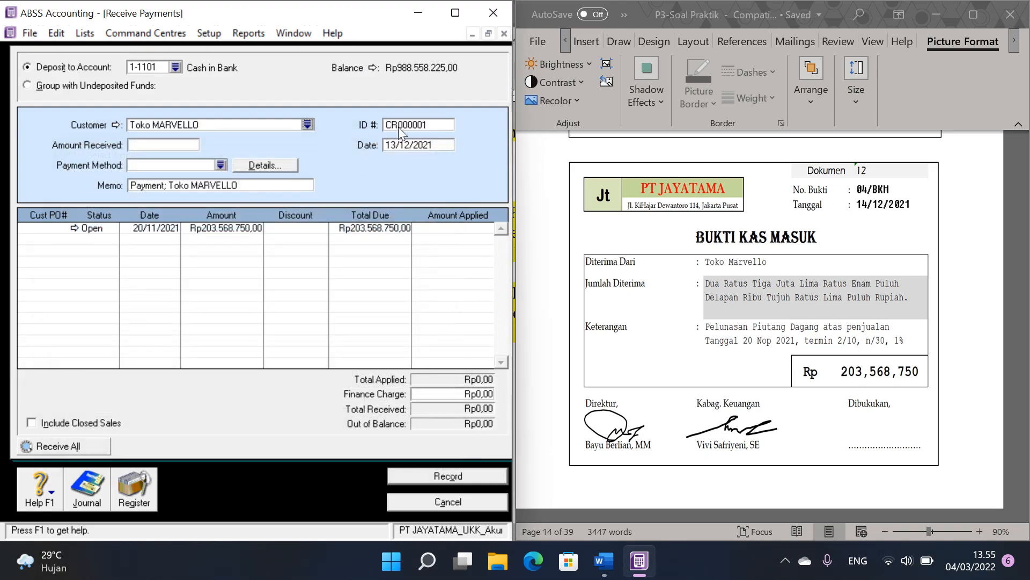
Step: Set the customer payment's ID to 04/BKM, its date to 14/12/2021 and the amount received to 203568750
{"action": "type", "text": "04/BKM"}
{"action": "key", "text": "Tab"}
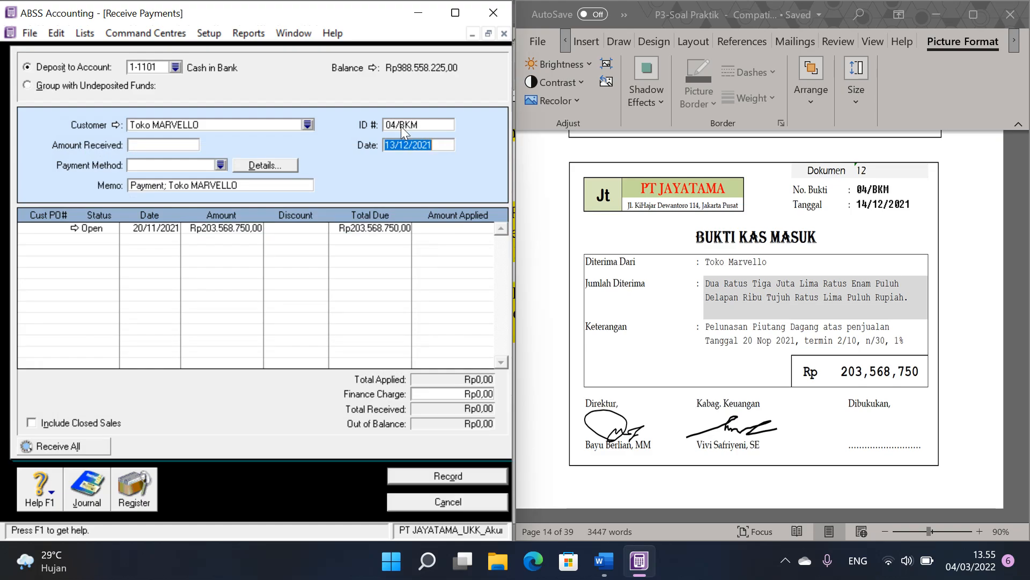
{"action": "type", "text": "14/12/2021"}
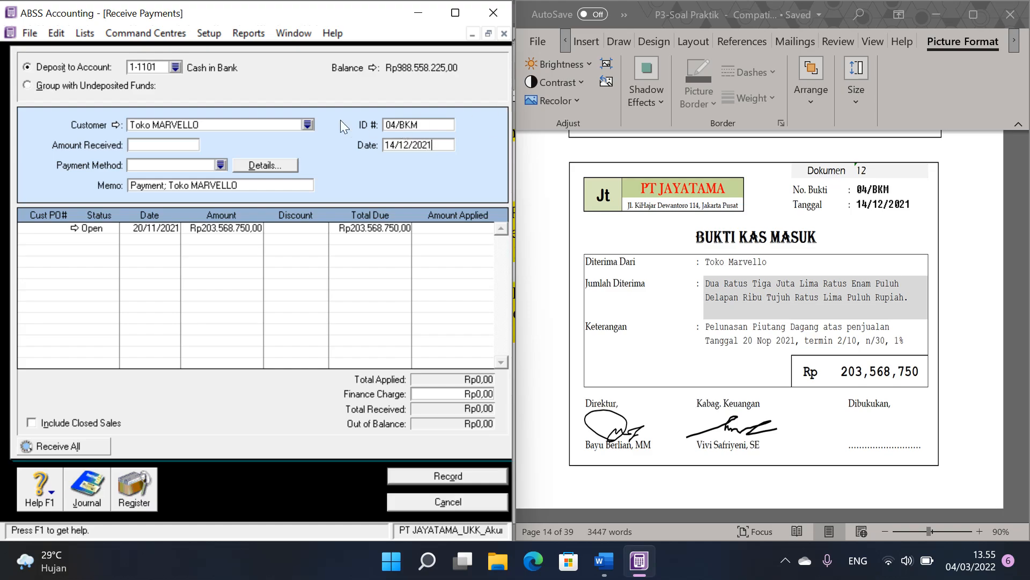
{"action": "left_click", "coordinate": [185, 140]}
{"action": "type", "text": "203568750"}
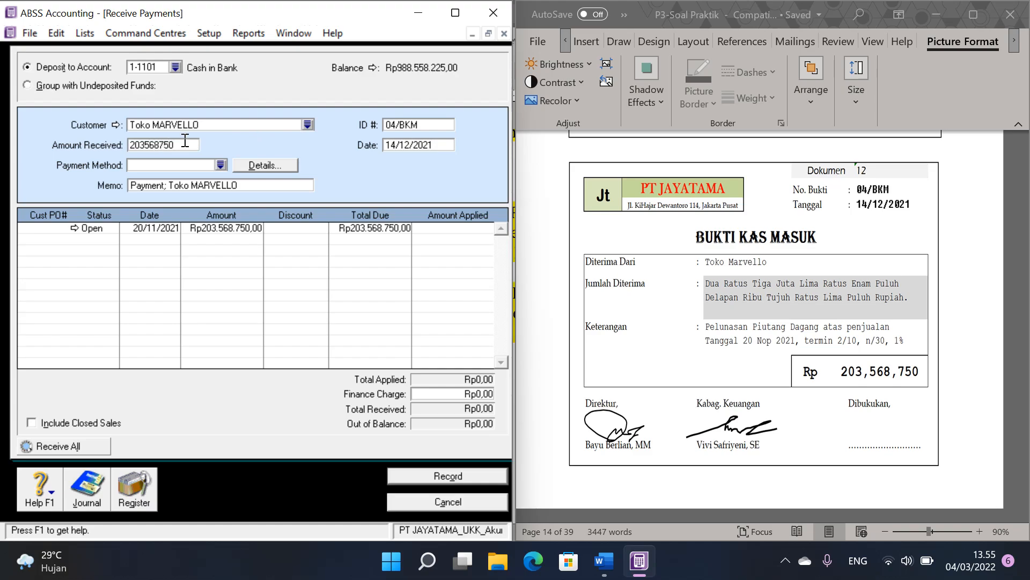
Step: Apply the full payment to the open sale of 20/11/2021, record it and return to the Command Centre
{"action": "left_click", "coordinate": [464, 232]}
{"action": "left_click", "coordinate": [457, 476]}
{"action": "left_click", "coordinate": [450, 502]}
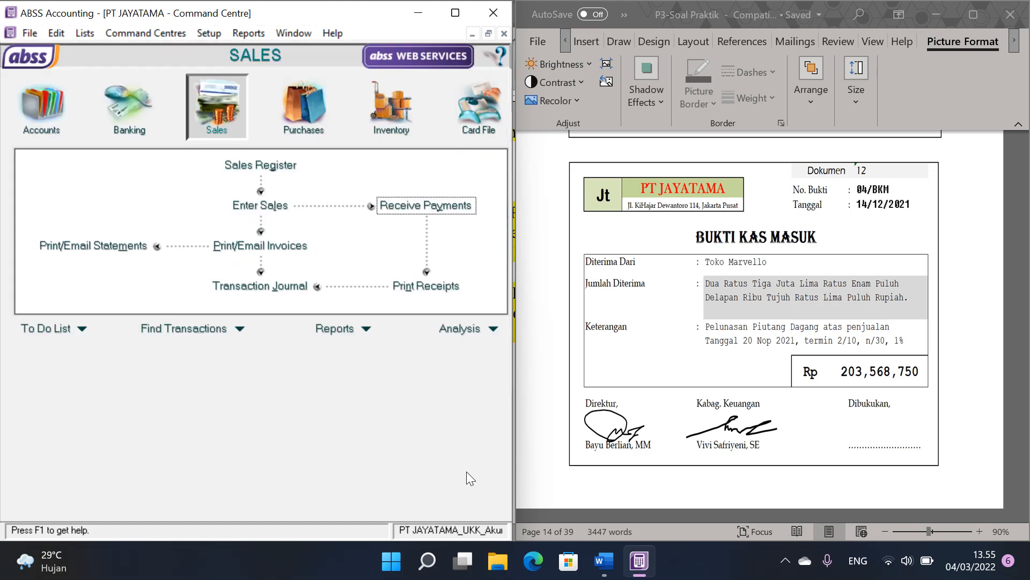
Step: Start the Dokumen 13 sales invoice for Toko MARVELLO with invoice number 72/PJ and date 15/12/2021
{"action": "scroll", "coordinate": [815, 306], "scroll_direction": "down", "scroll_amount": 15}
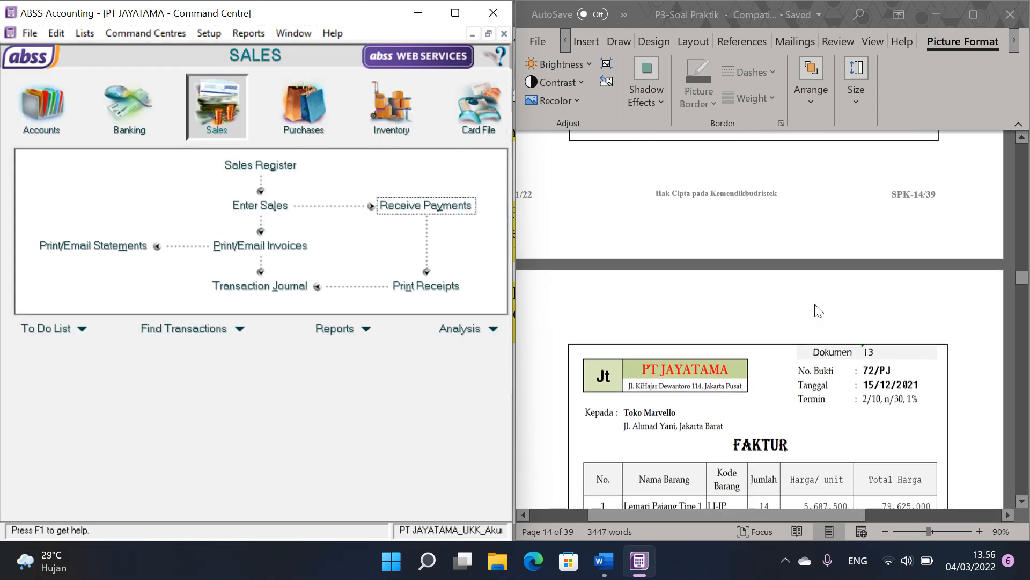
{"action": "scroll", "coordinate": [818, 310], "scroll_direction": "up", "scroll_amount": 3}
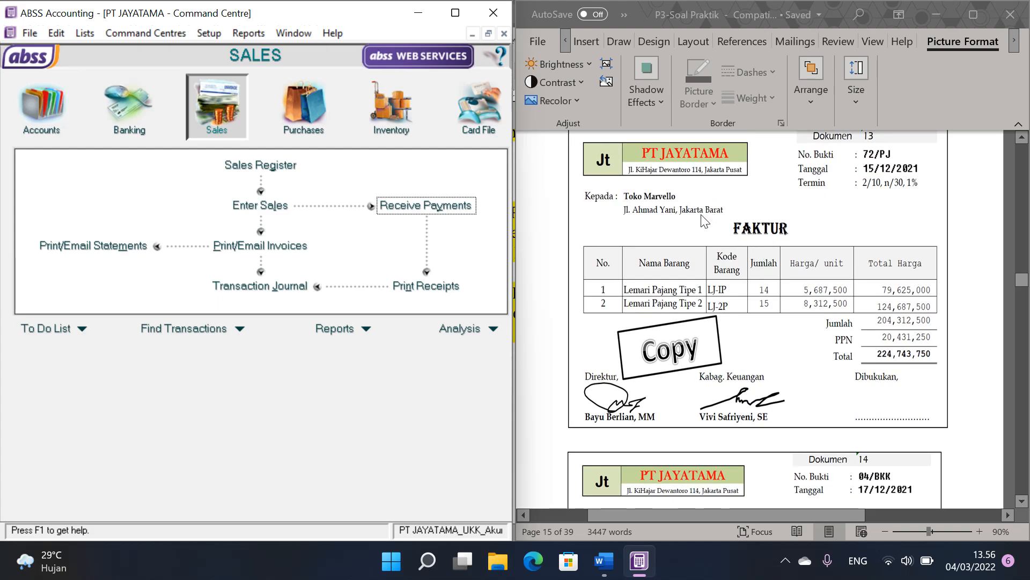
{"action": "scroll", "coordinate": [706, 217], "scroll_direction": "up", "scroll_amount": 1}
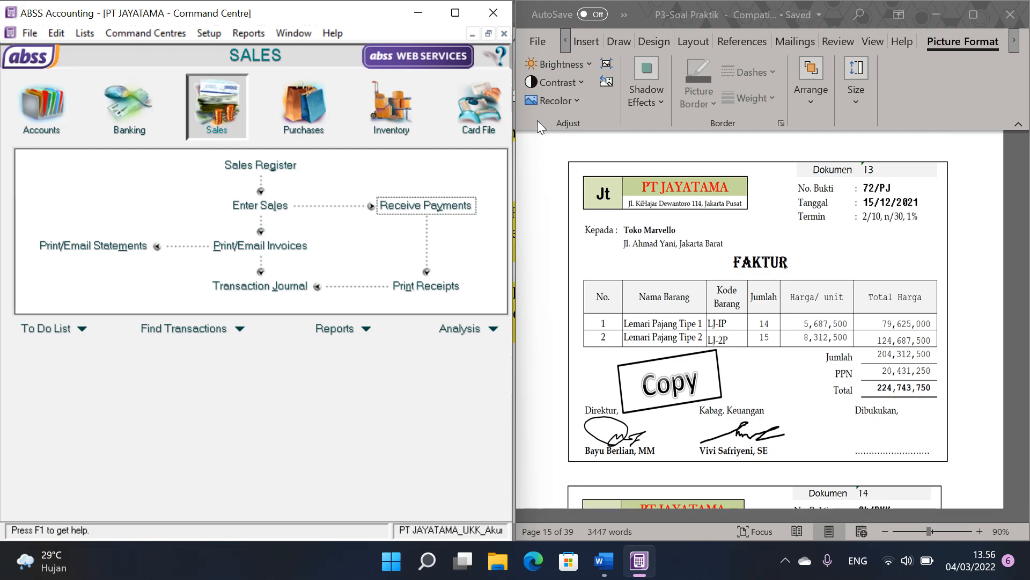
{"action": "left_click", "coordinate": [267, 207]}
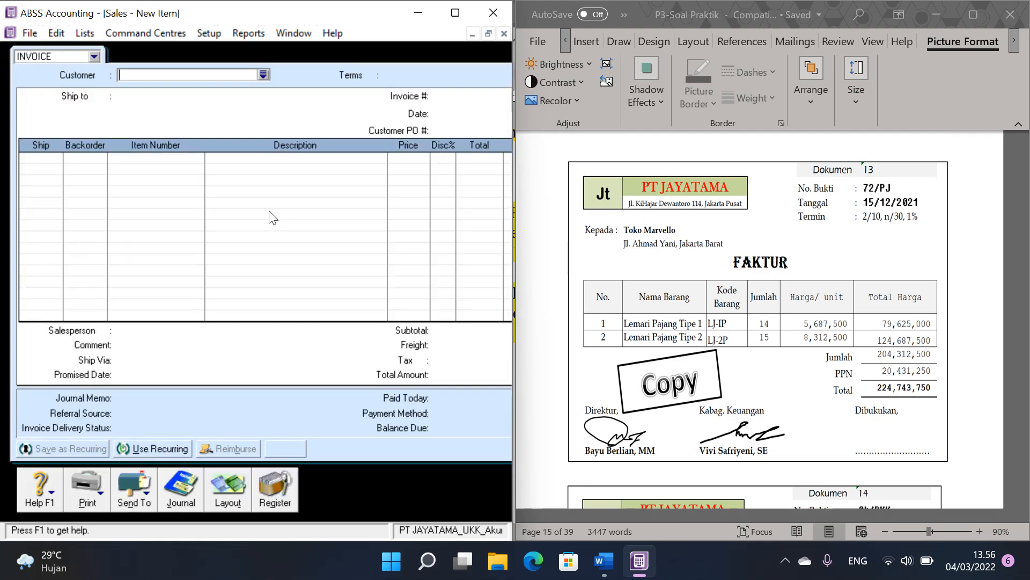
{"action": "left_click", "coordinate": [263, 76]}
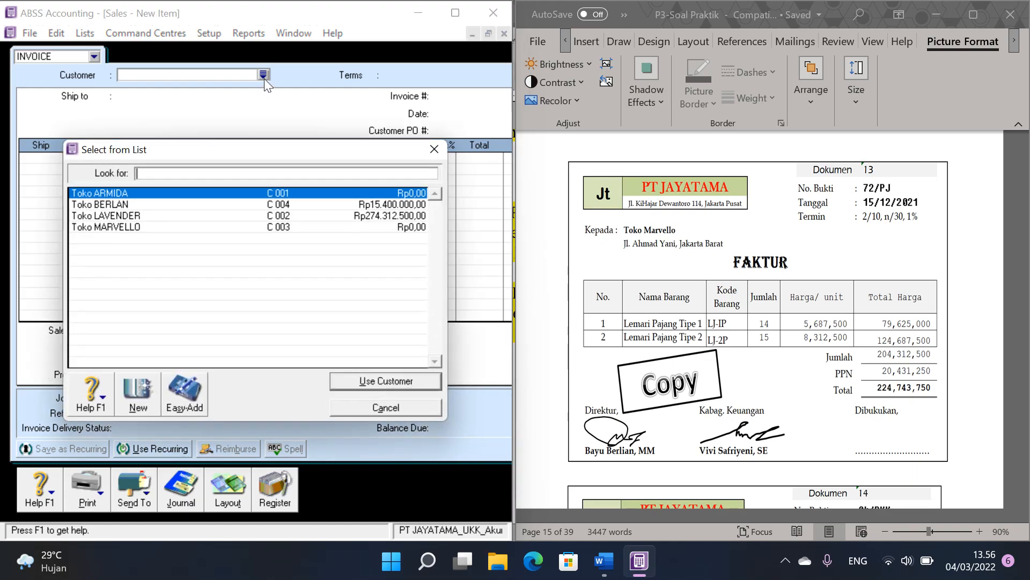
{"action": "double_click", "coordinate": [134, 227]}
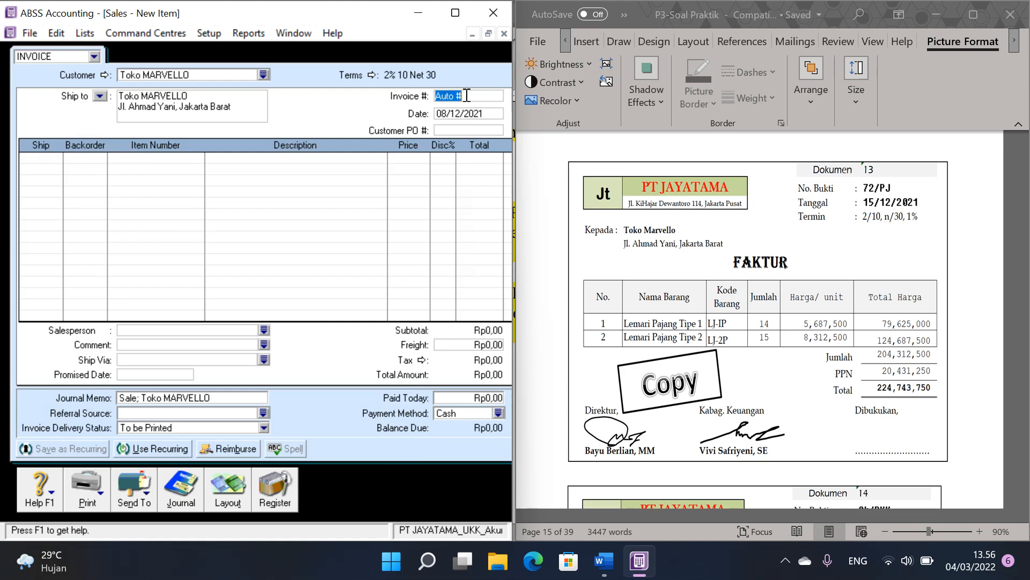
{"action": "type", "text": "72/PJ"}
{"action": "key", "text": "Tab"}
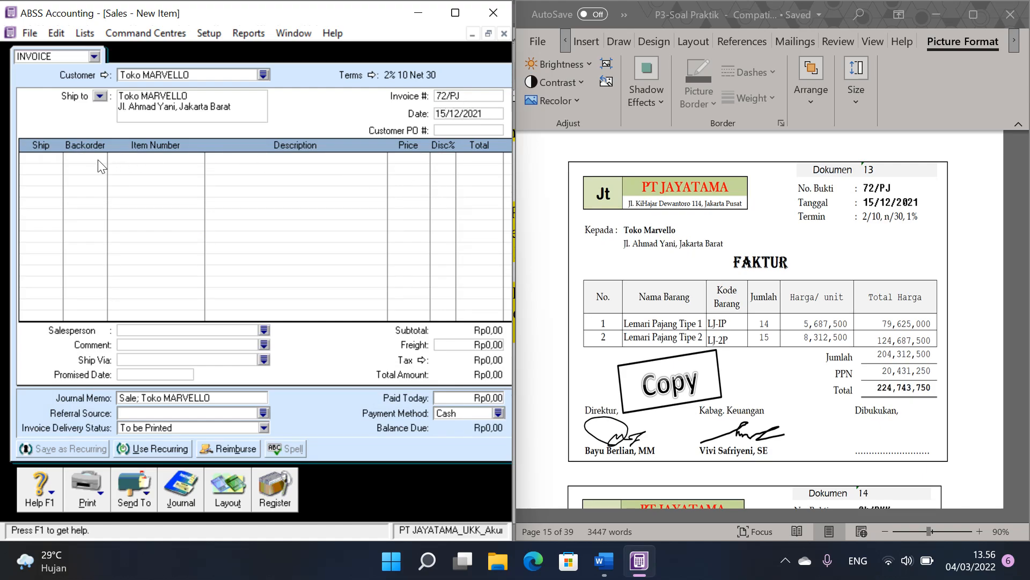
Step: Enter the first invoice line as 14 units of item LJ-1P at a price of 5687500
{"action": "left_click", "coordinate": [47, 158]}
{"action": "type", "text": "14"}
{"action": "key", "text": "Tab"}
{"action": "key", "text": "Tab"}
{"action": "key", "text": "Tab"}
{"action": "key", "text": "Return"}
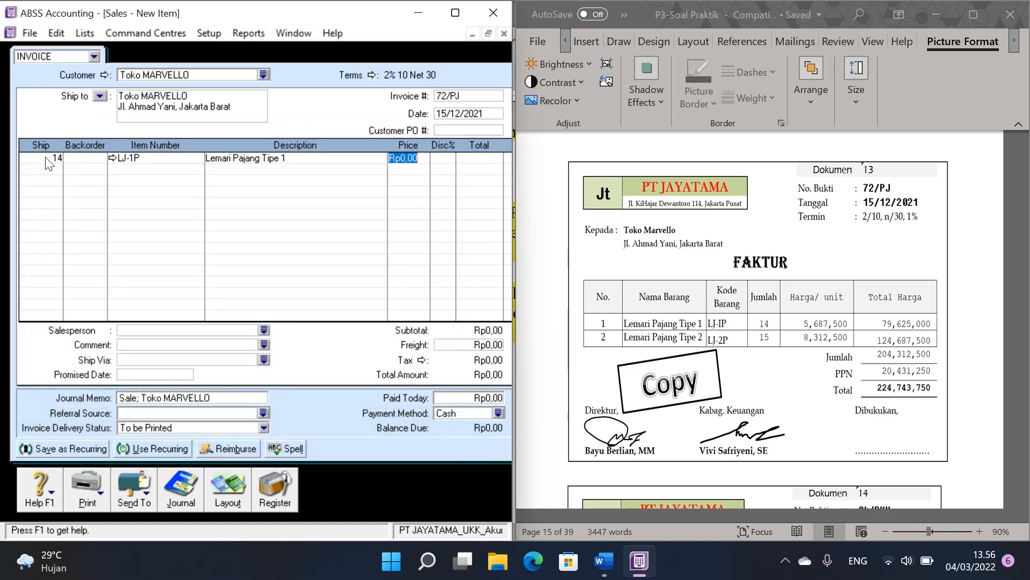
{"action": "type", "text": "5687500"}
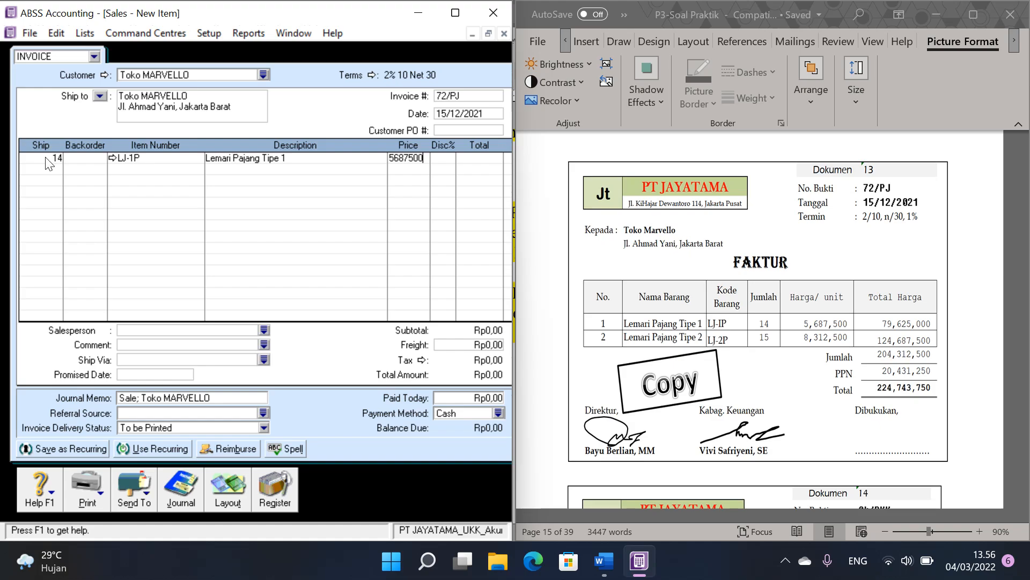
Step: Add a second invoice line of 15 units of item LJ-2P at a price of 8312500
{"action": "left_click", "coordinate": [56, 168]}
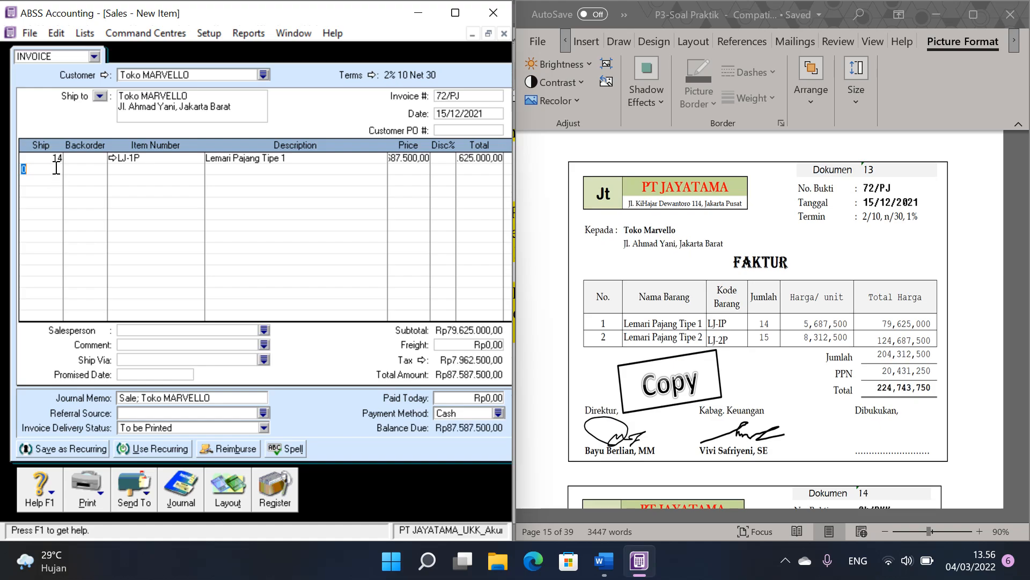
{"action": "type", "text": "15"}
{"action": "key", "text": "Tab"}
{"action": "key", "text": "Tab"}
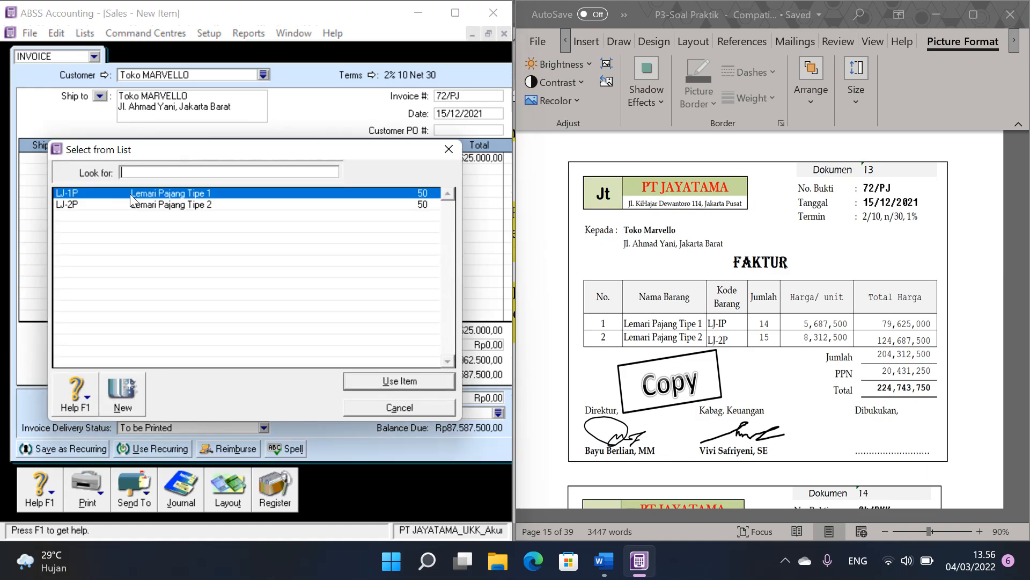
{"action": "double_click", "coordinate": [225, 208]}
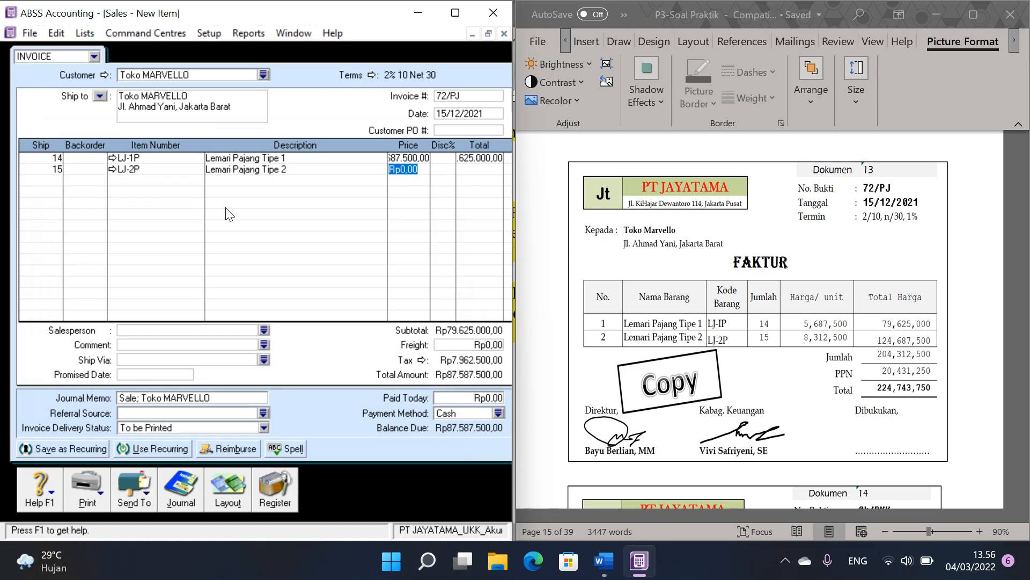
{"action": "type", "text": "8312500"}
{"action": "key", "text": "Tab"}
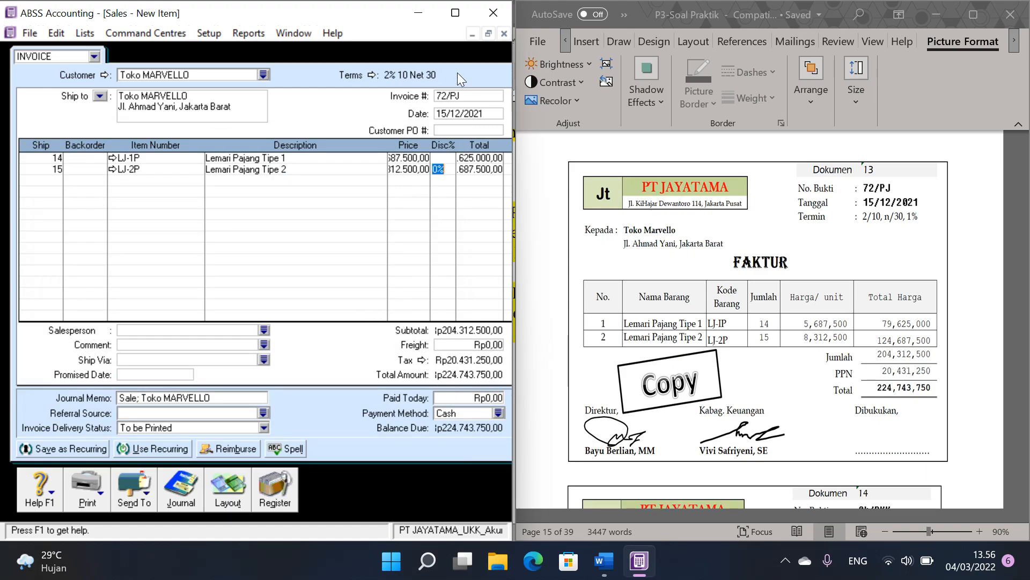
Step: Record sales invoice 72/PJ and return to the maximised Command Centre
{"action": "left_click", "coordinate": [489, 34]}
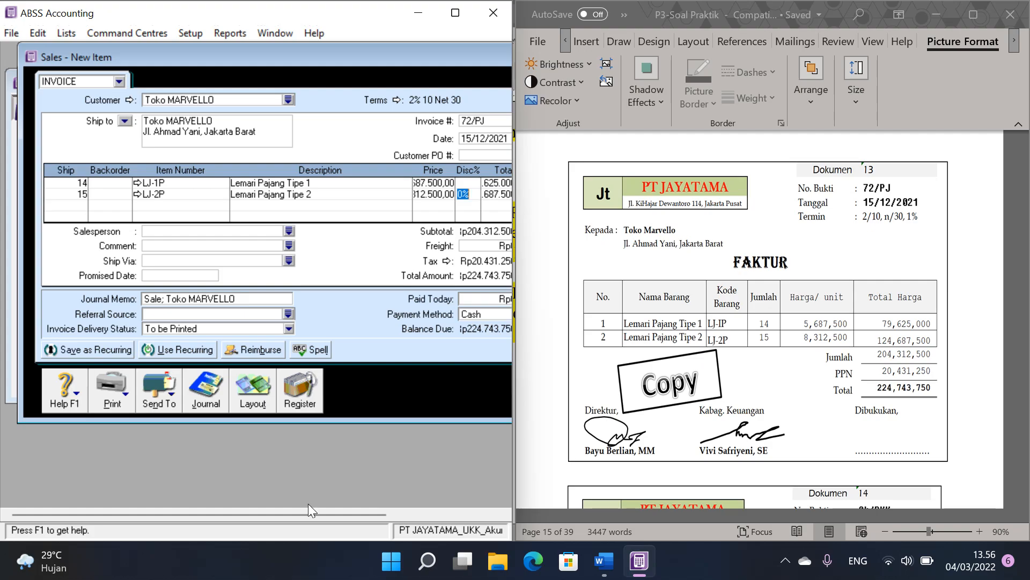
{"action": "left_click_drag", "start_coordinate": [306, 513], "coordinate": [413, 511]}
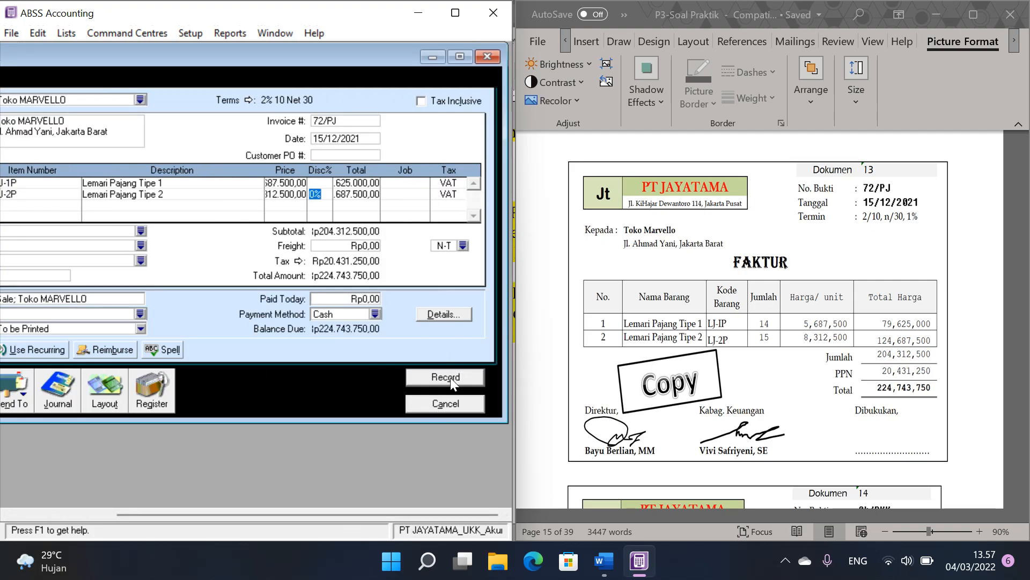
{"action": "left_click", "coordinate": [450, 378]}
{"action": "left_click", "coordinate": [445, 403]}
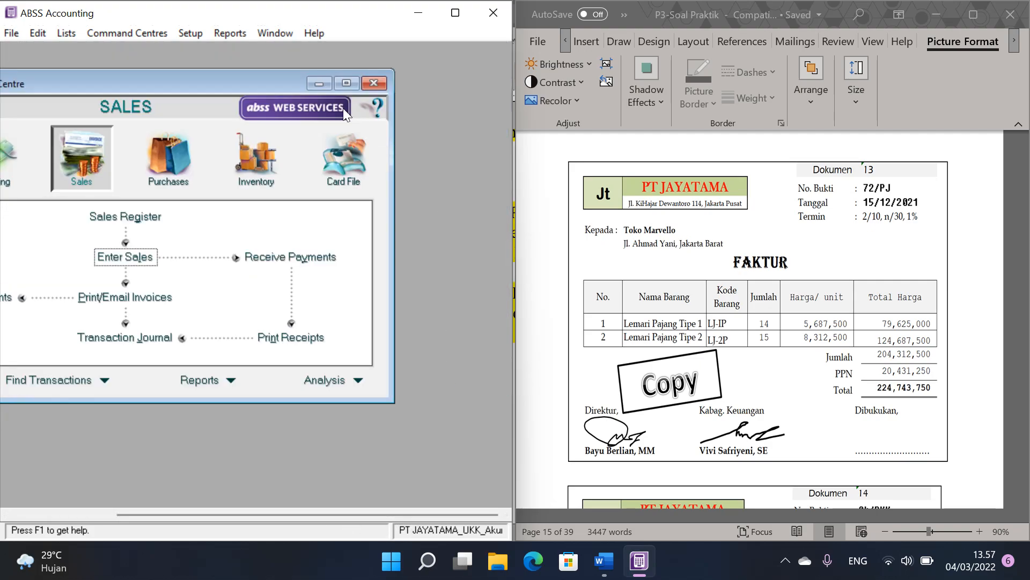
{"action": "left_click", "coordinate": [346, 83]}
Step: Start a supplier payment in Pay Bills for cash payment voucher Dokumen 14, choosing supplier PT DHIRAMA
{"action": "left_click", "coordinate": [753, 270]}
{"action": "scroll", "coordinate": [753, 274], "scroll_direction": "down", "scroll_amount": 5}
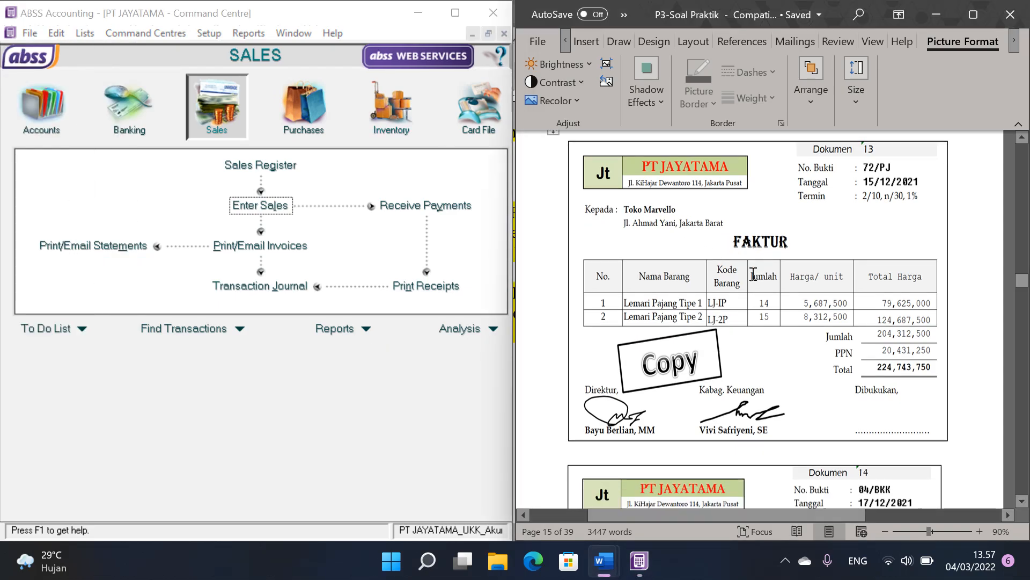
{"action": "scroll", "coordinate": [753, 273], "scroll_direction": "down", "scroll_amount": 4}
{"action": "scroll", "coordinate": [754, 282], "scroll_direction": "down", "scroll_amount": 1}
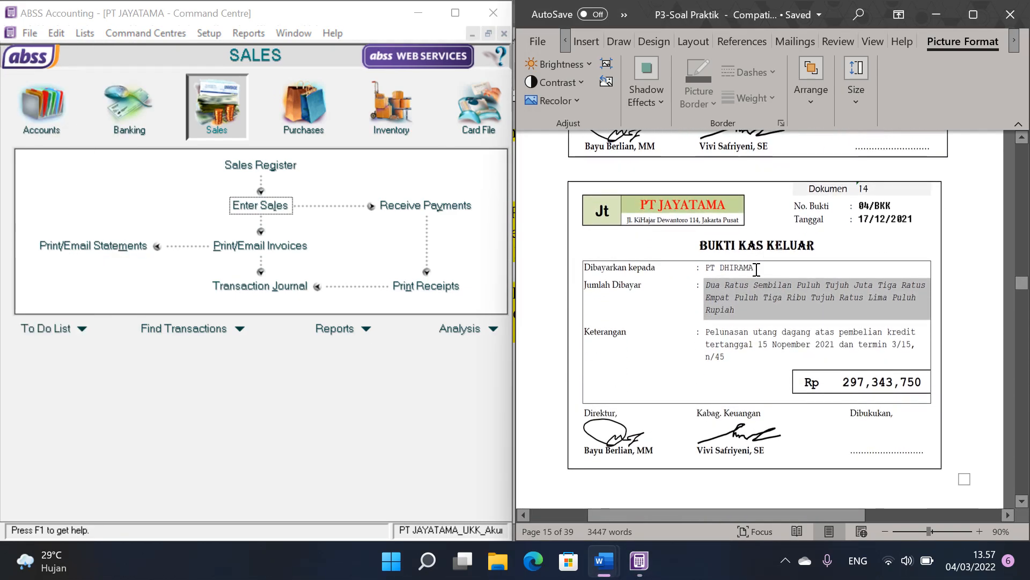
{"action": "left_click", "coordinate": [759, 325]}
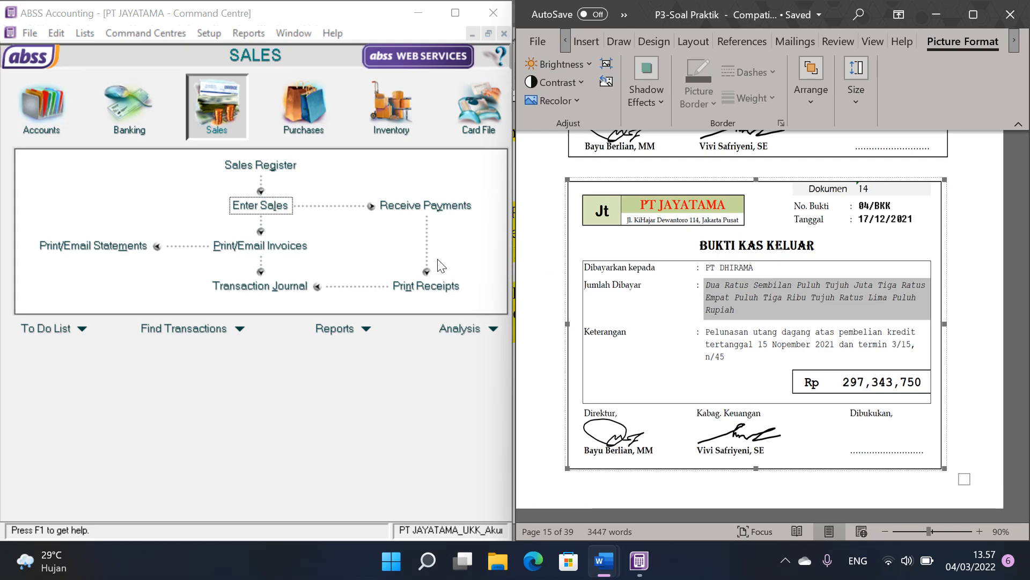
{"action": "left_click", "coordinate": [303, 110]}
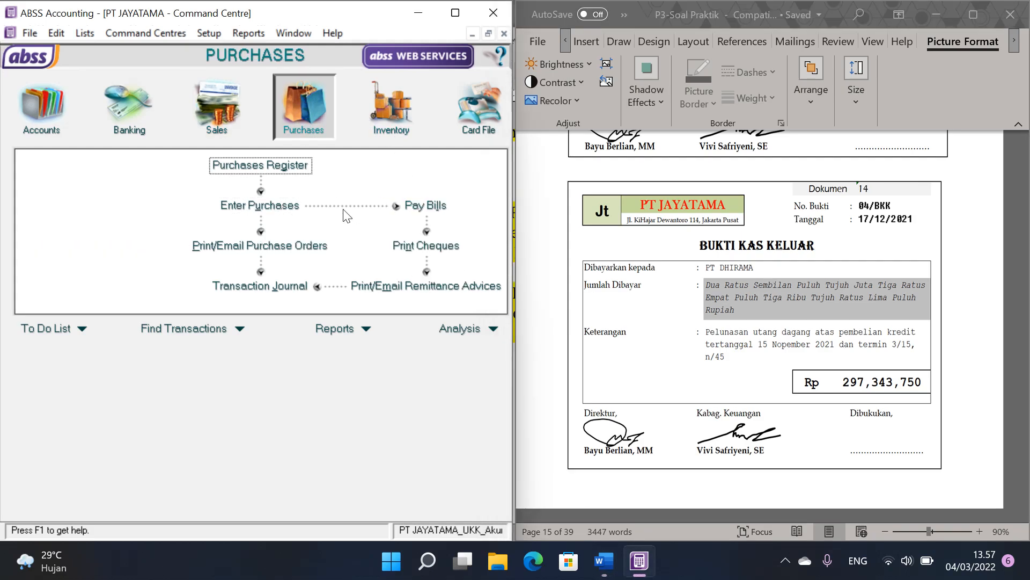
{"action": "left_click", "coordinate": [422, 206]}
{"action": "left_click", "coordinate": [279, 105]}
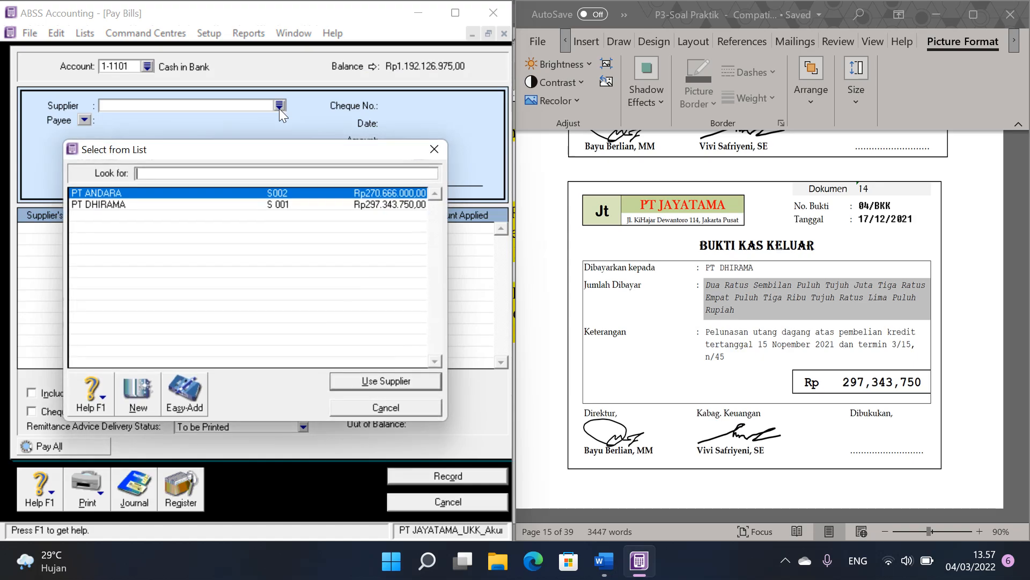
{"action": "left_click", "coordinate": [161, 204]}
{"action": "double_click", "coordinate": [160, 204]}
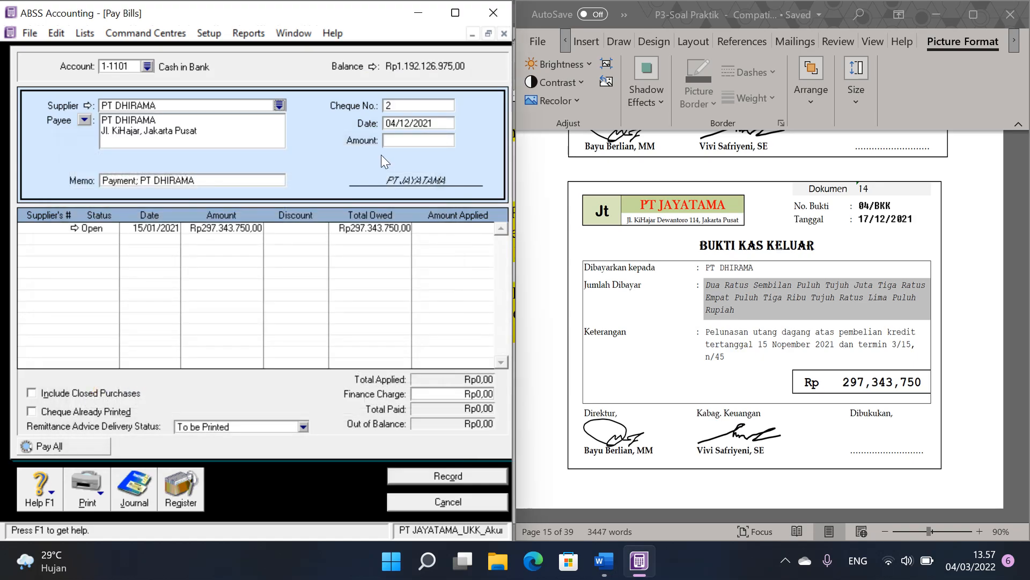
Step: Set the supplier payment's cheque number to 04/BKK, its date to 17/12/2021 and the amount to 297343750
{"action": "type", "text": "04/BKK"}
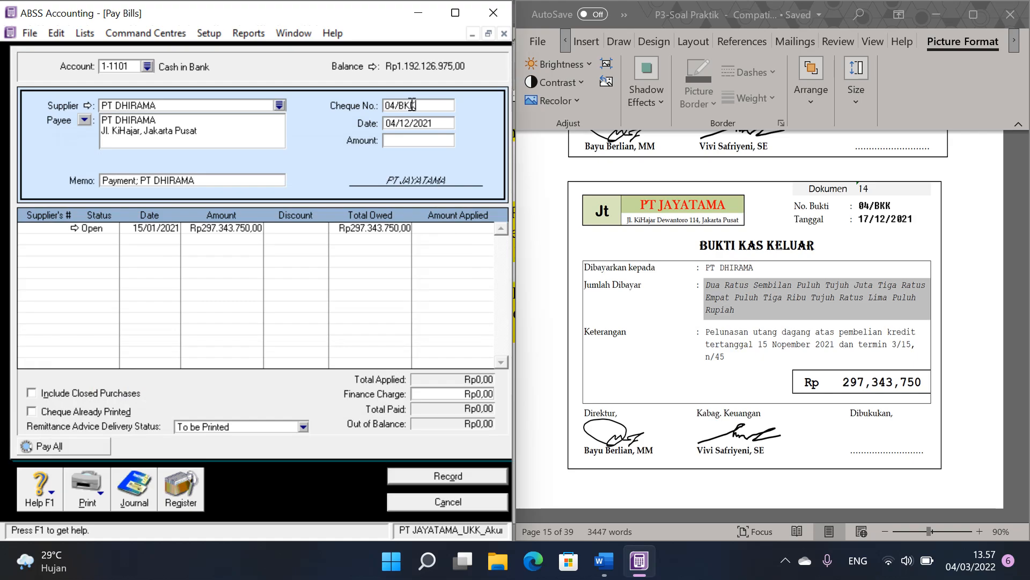
{"action": "type", "text": "17/12/2021"}
{"action": "key", "text": "Tab"}
{"action": "type", "text": "297343750"}
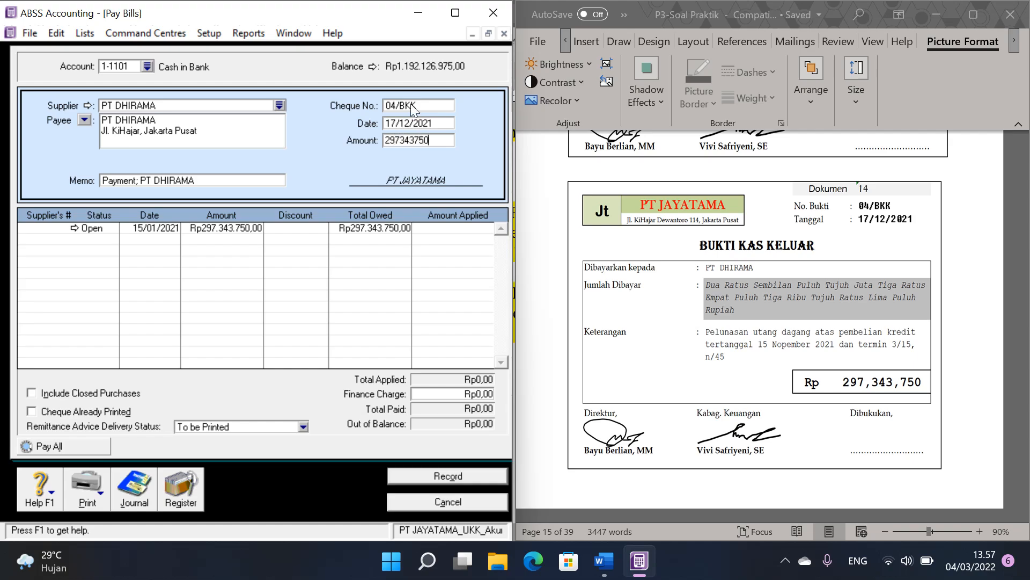
Step: Apply the full payment to PT DHIRAMA's open purchase of 15/01/2021, record it and return to the Command Centre
{"action": "left_click", "coordinate": [448, 227]}
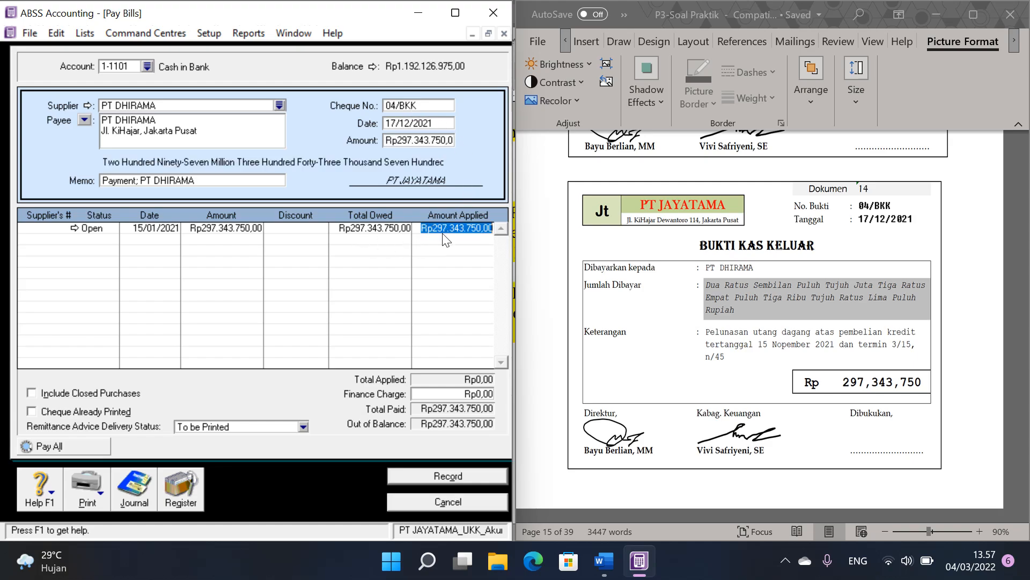
{"action": "left_click", "coordinate": [466, 473]}
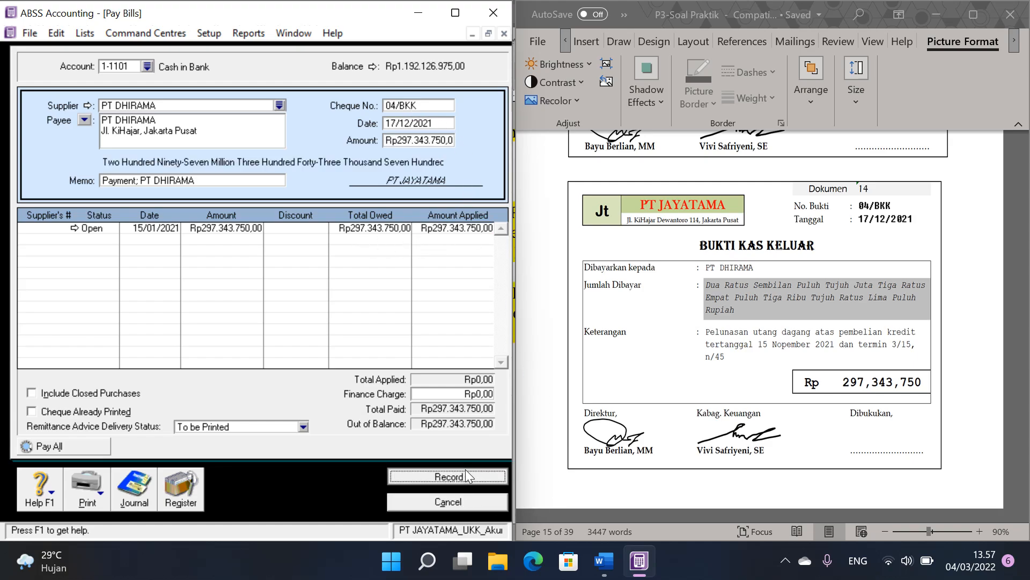
{"action": "left_click", "coordinate": [465, 499]}
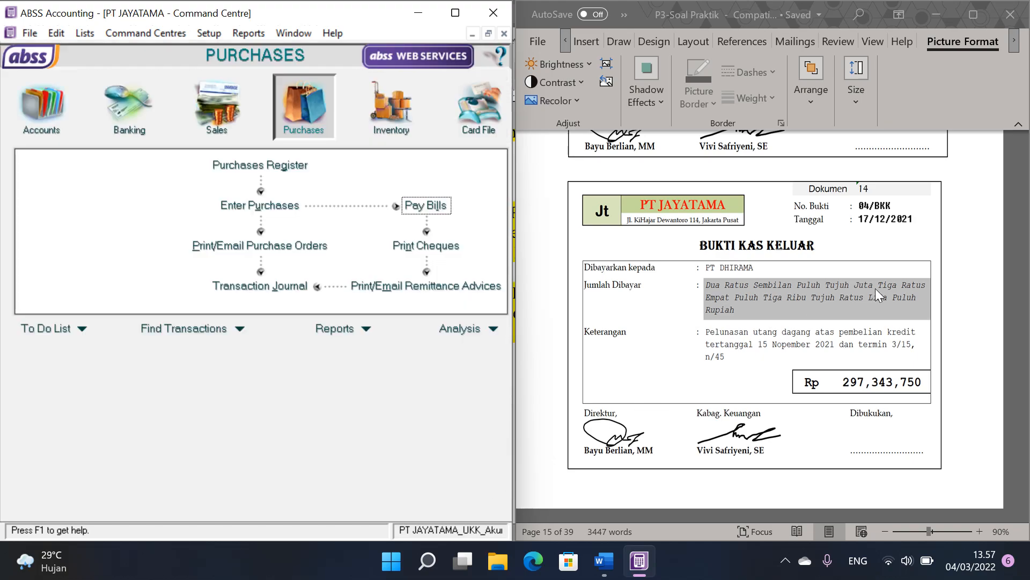
Step: Start a Spend Money transaction for cash payment voucher Dokumen 15, paid from account 1-1101 Cash in Bank
{"action": "scroll", "coordinate": [874, 290], "scroll_direction": "down", "scroll_amount": 6}
{"action": "scroll", "coordinate": [884, 284], "scroll_direction": "down", "scroll_amount": 1}
{"action": "scroll", "coordinate": [843, 317], "scroll_direction": "down", "scroll_amount": 2}
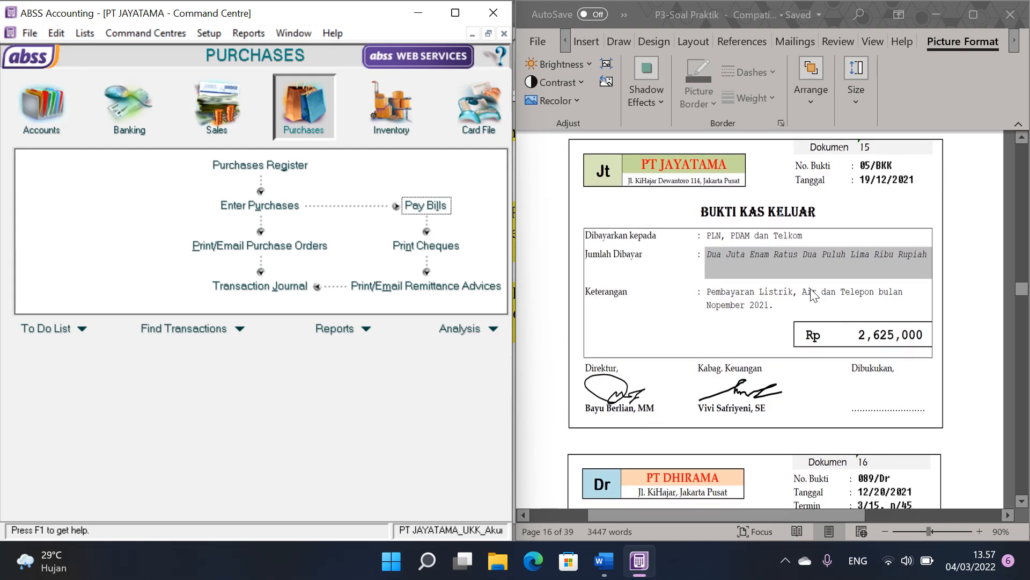
{"action": "left_click", "coordinate": [814, 295]}
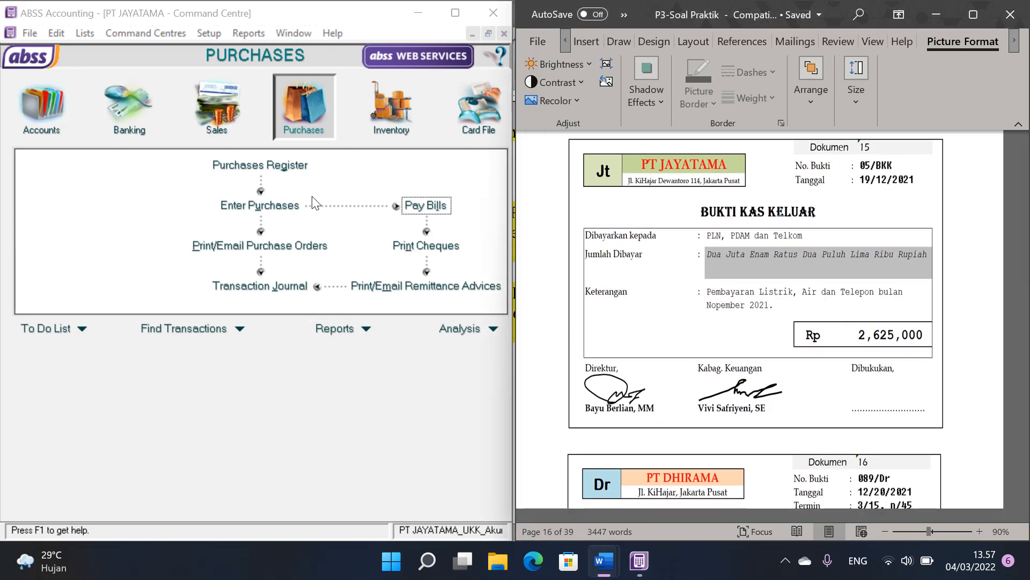
{"action": "left_click", "coordinate": [134, 123]}
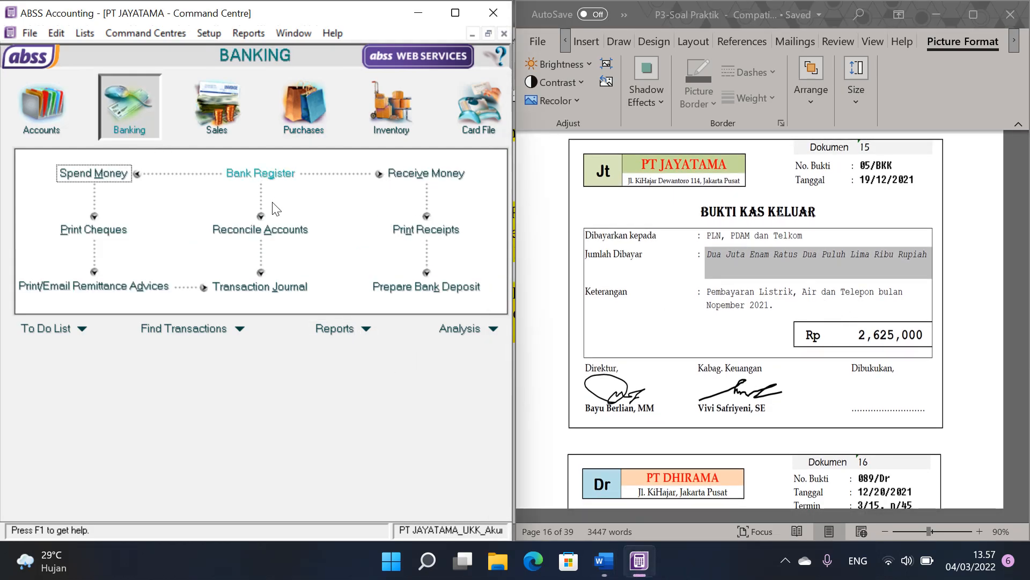
{"action": "left_click", "coordinate": [100, 174]}
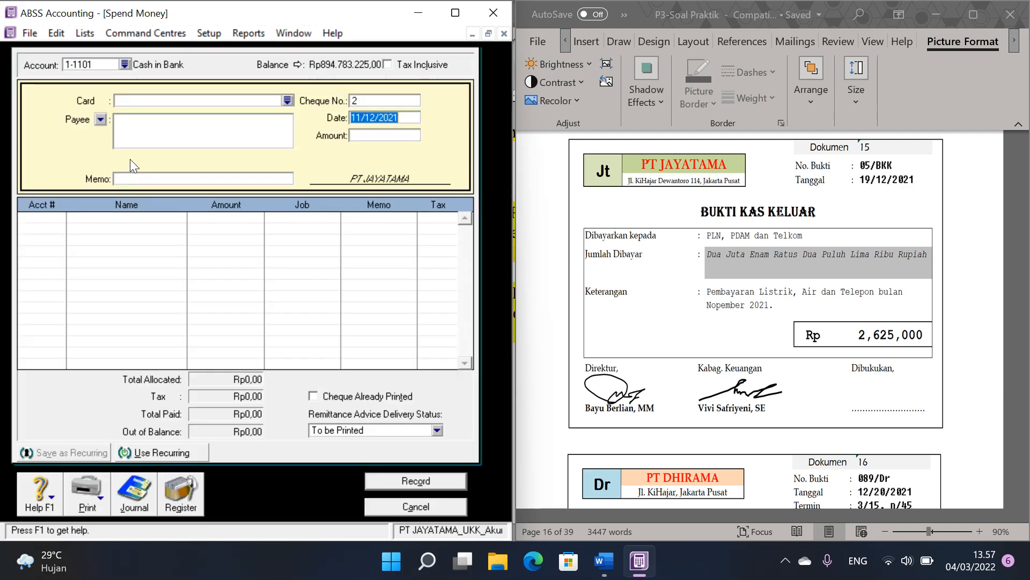
{"action": "left_click", "coordinate": [127, 65]}
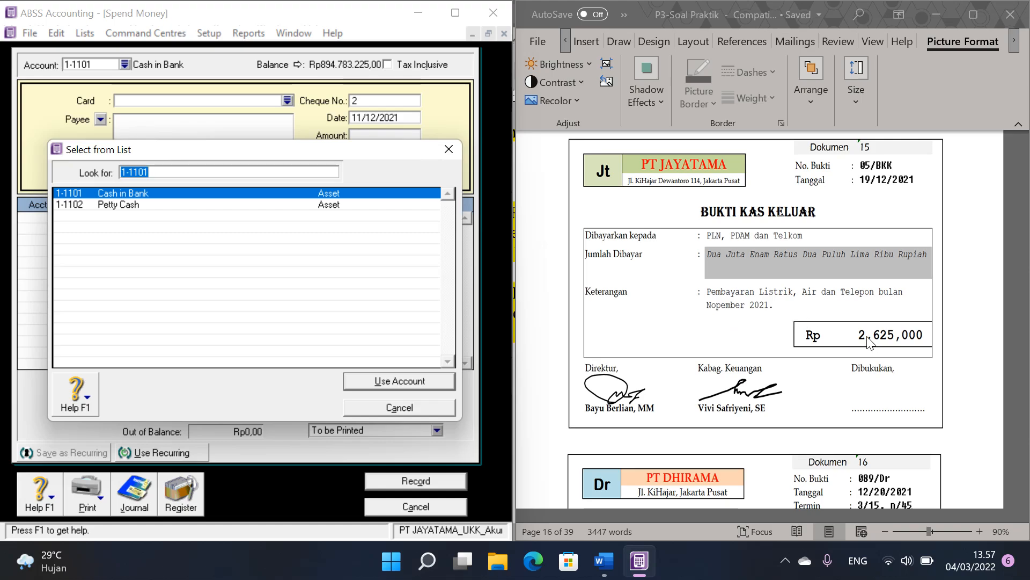
{"action": "left_click", "coordinate": [182, 192]}
{"action": "double_click", "coordinate": [182, 193]}
Step: Set the payment's cheque number to 05/BKK, its date to 19/12/2021 and the amount to 2625000
{"action": "double_click", "coordinate": [368, 103]}
{"action": "type", "text": "05/BKK"}
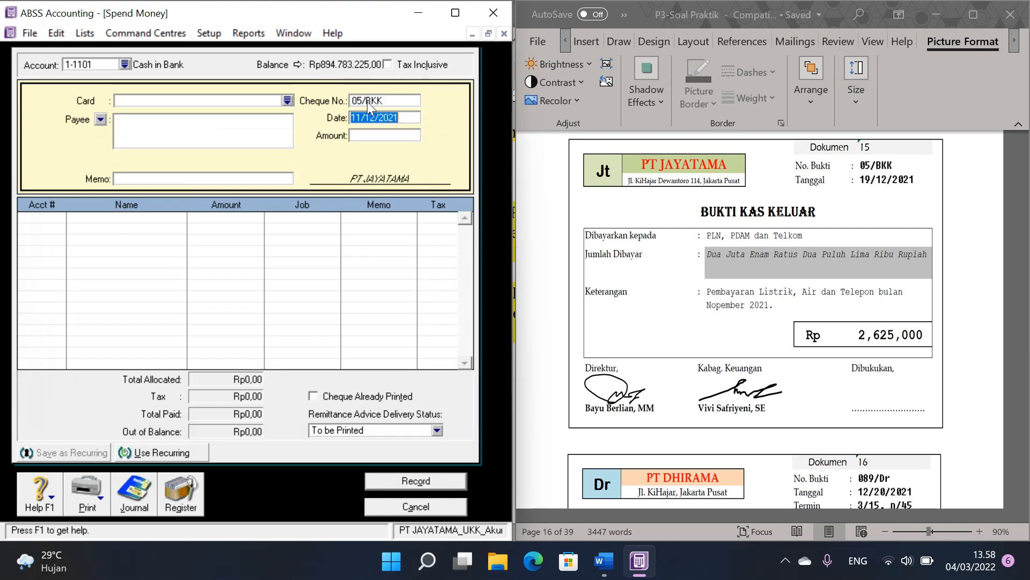
{"action": "type", "text": "19/1"}
{"action": "key", "text": "Tab"}
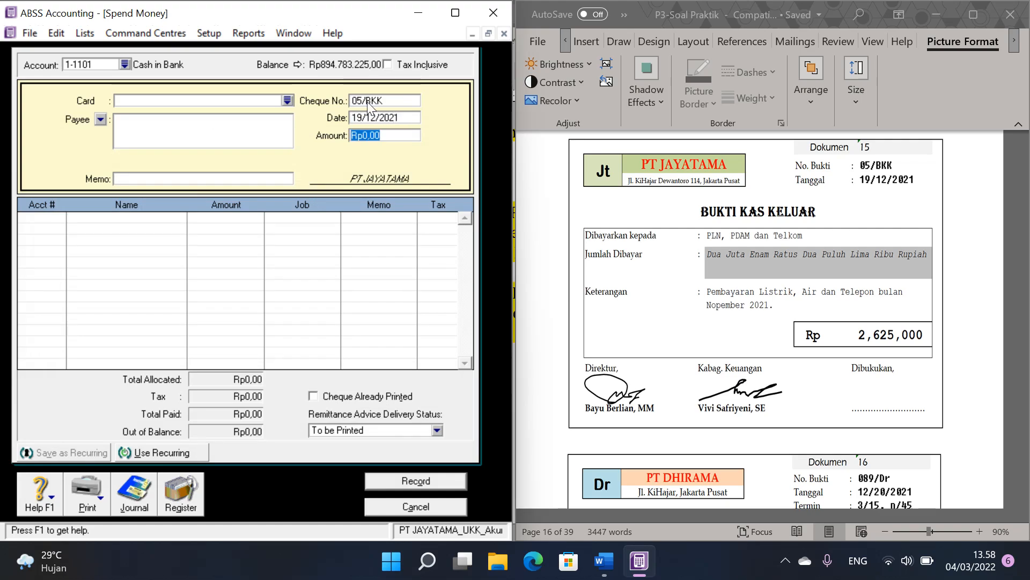
{"action": "type", "text": "2625000"}
Step: Allocate the full payment to account 6-1111 Electricity, Telp & Water Exp., record it and return to the Command Centre
{"action": "left_click", "coordinate": [52, 218]}
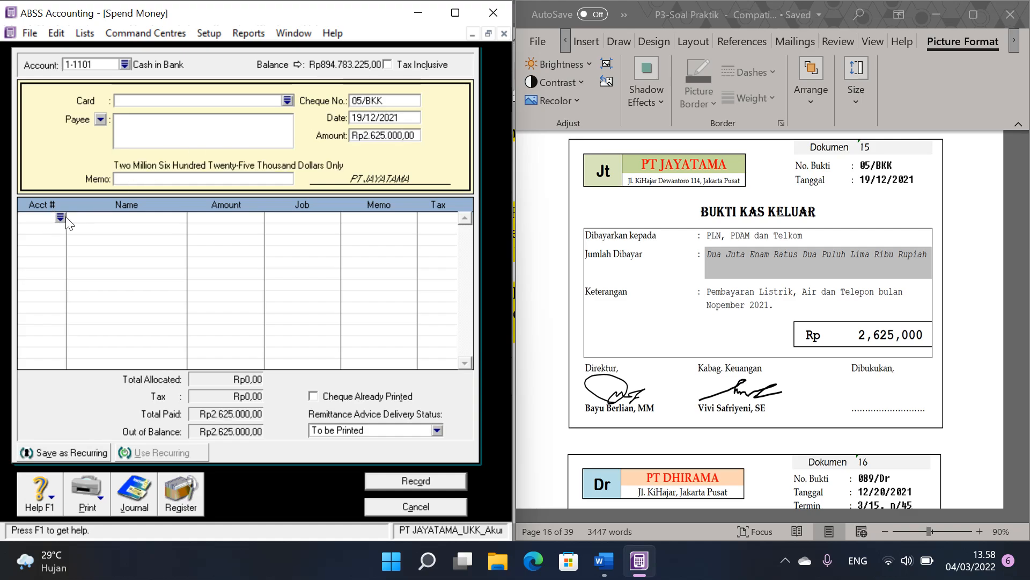
{"action": "left_click", "coordinate": [63, 218]}
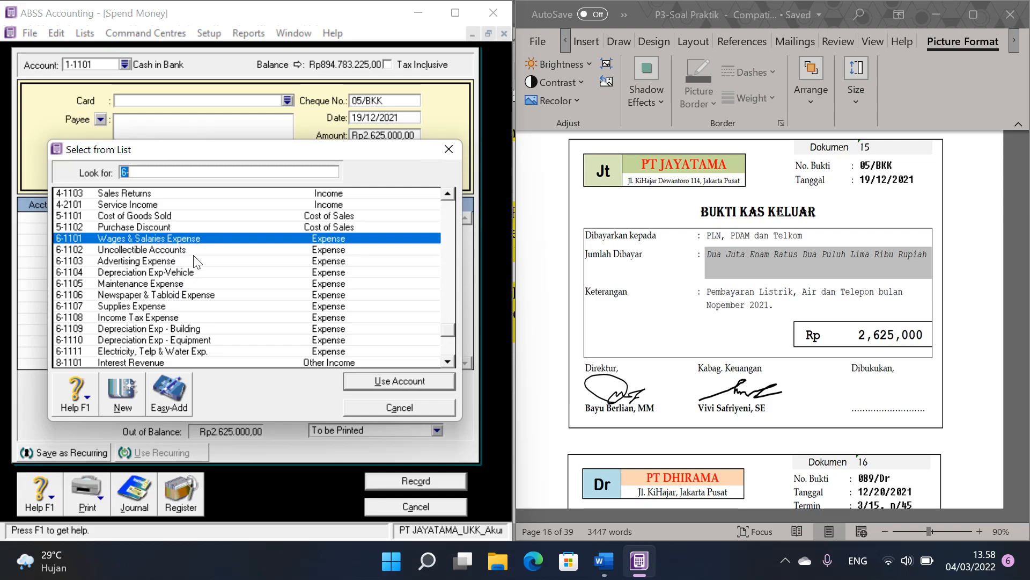
{"action": "scroll", "coordinate": [227, 314], "scroll_direction": "down", "scroll_amount": 2}
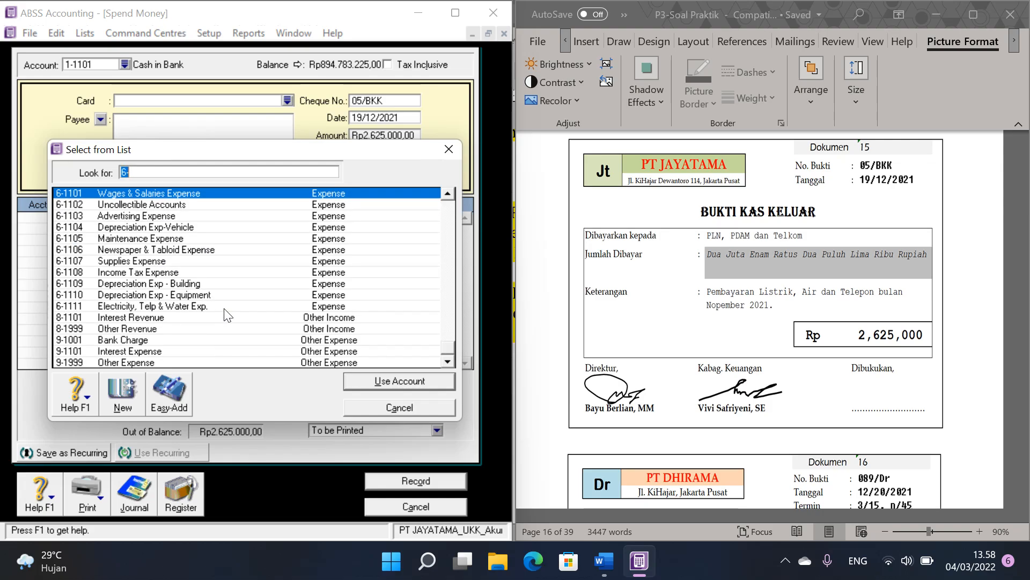
{"action": "left_click", "coordinate": [185, 306]}
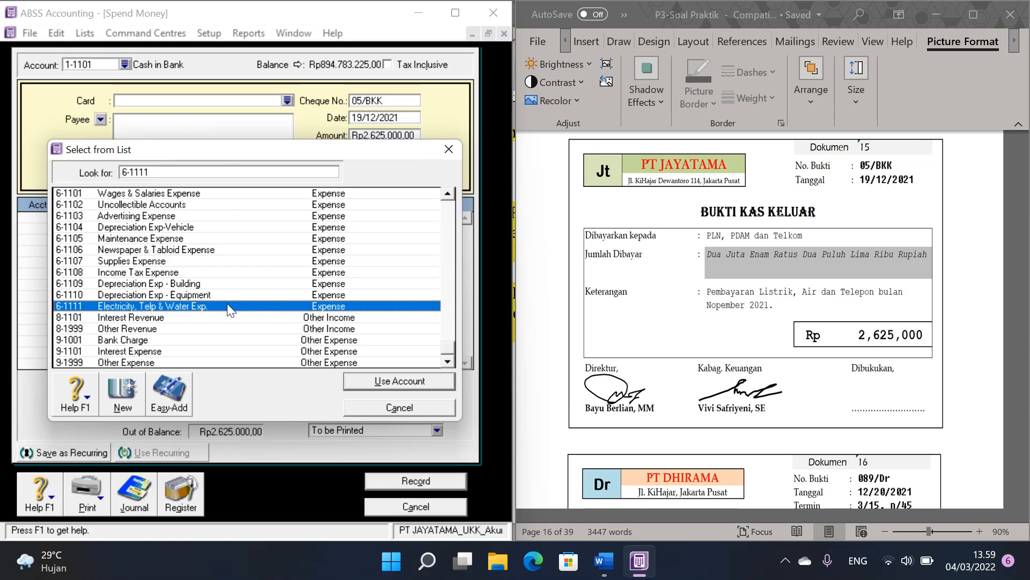
{"action": "left_click", "coordinate": [394, 381]}
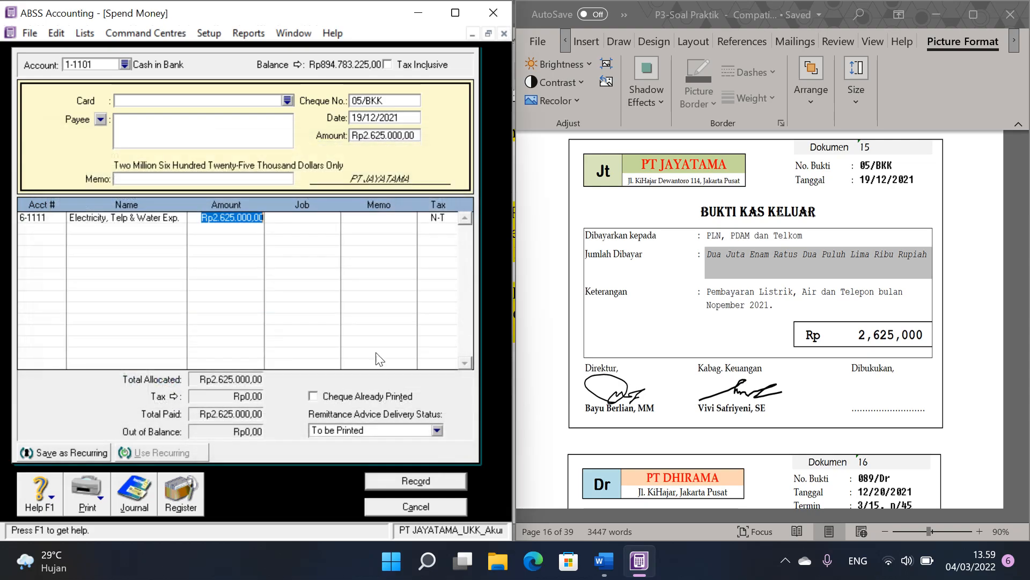
{"action": "left_click", "coordinate": [434, 485]}
{"action": "left_click", "coordinate": [441, 506]}
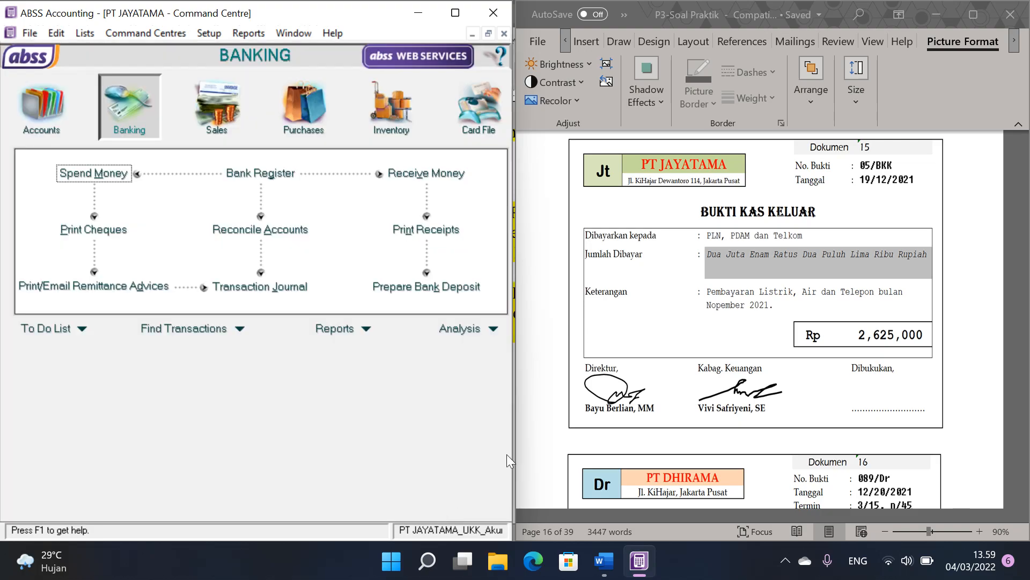
Step: Start a new purchase bill in Enter Purchases for invoice Dokumen 16, choosing supplier PT DHIRAMA
{"action": "scroll", "coordinate": [783, 349], "scroll_direction": "down", "scroll_amount": 3}
{"action": "scroll", "coordinate": [779, 343], "scroll_direction": "down", "scroll_amount": 3}
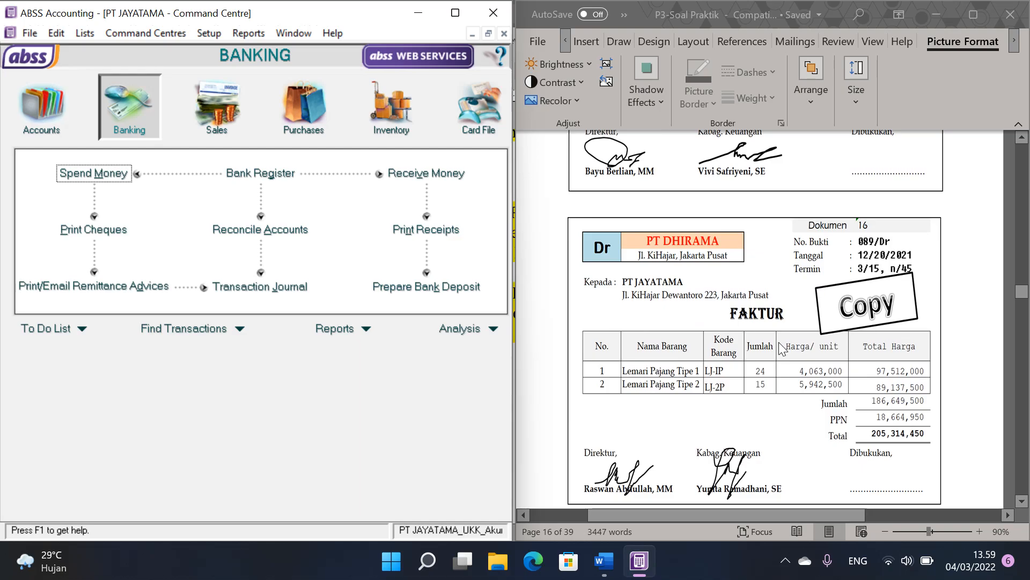
{"action": "scroll", "coordinate": [778, 342], "scroll_direction": "up", "scroll_amount": 3}
{"action": "scroll", "coordinate": [783, 349], "scroll_direction": "down", "scroll_amount": 4}
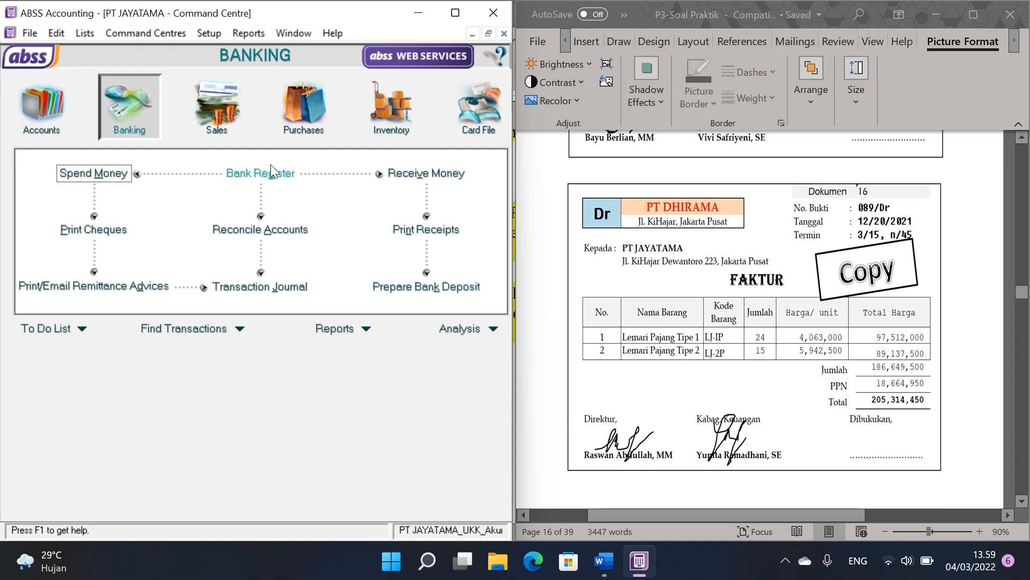
{"action": "left_click", "coordinate": [307, 117]}
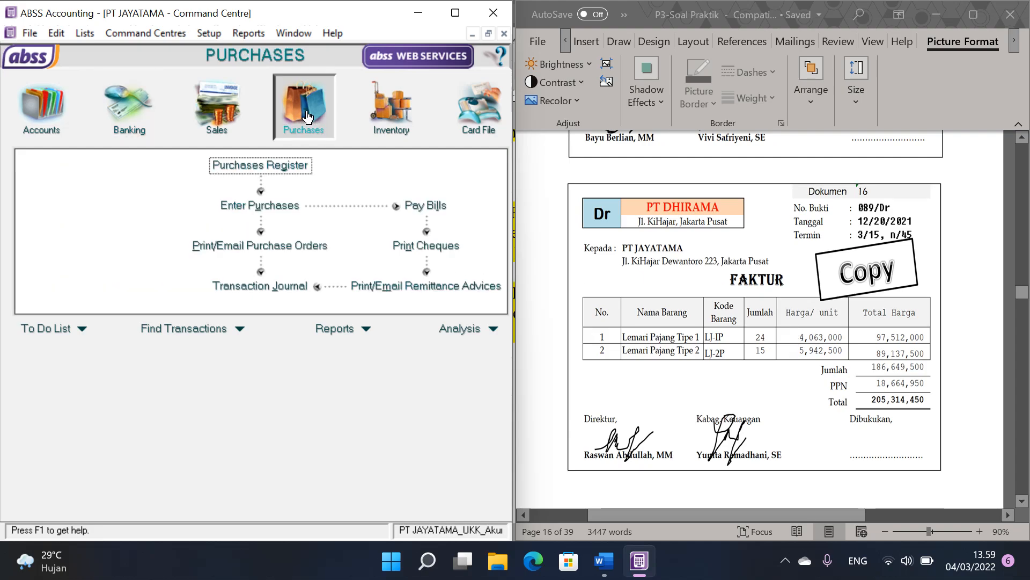
{"action": "left_click", "coordinate": [273, 202]}
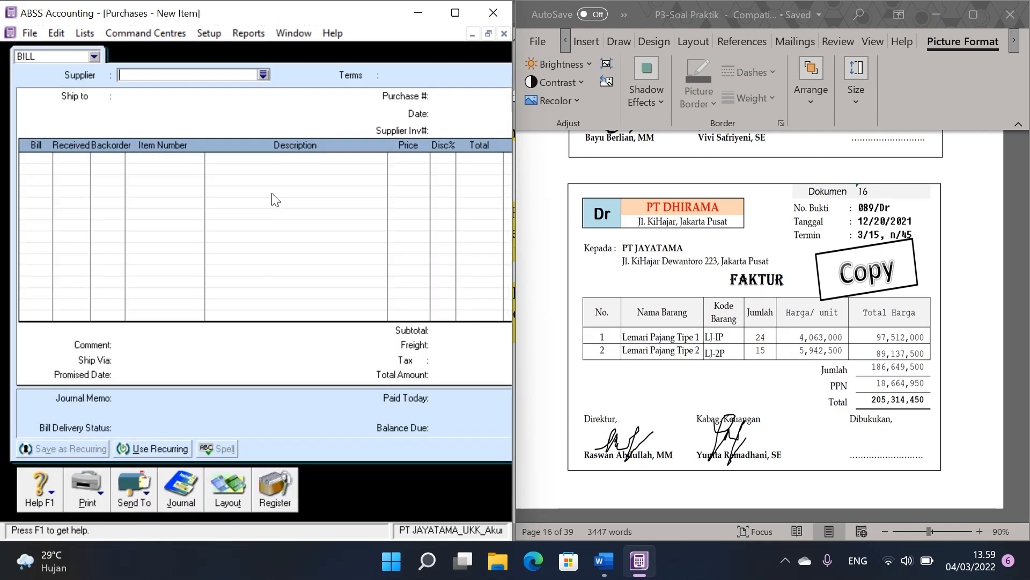
{"action": "left_click", "coordinate": [266, 75]}
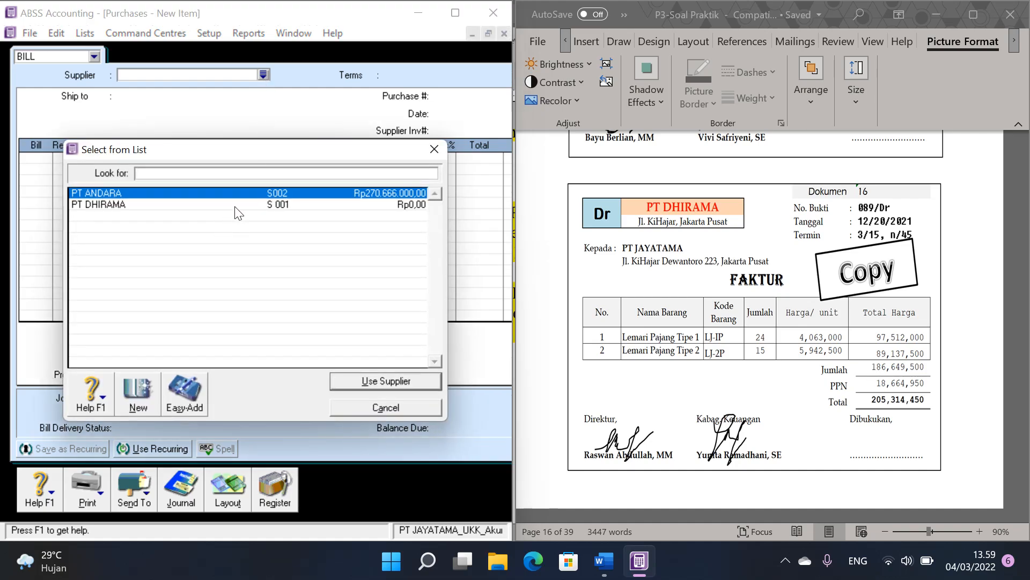
{"action": "double_click", "coordinate": [252, 205]}
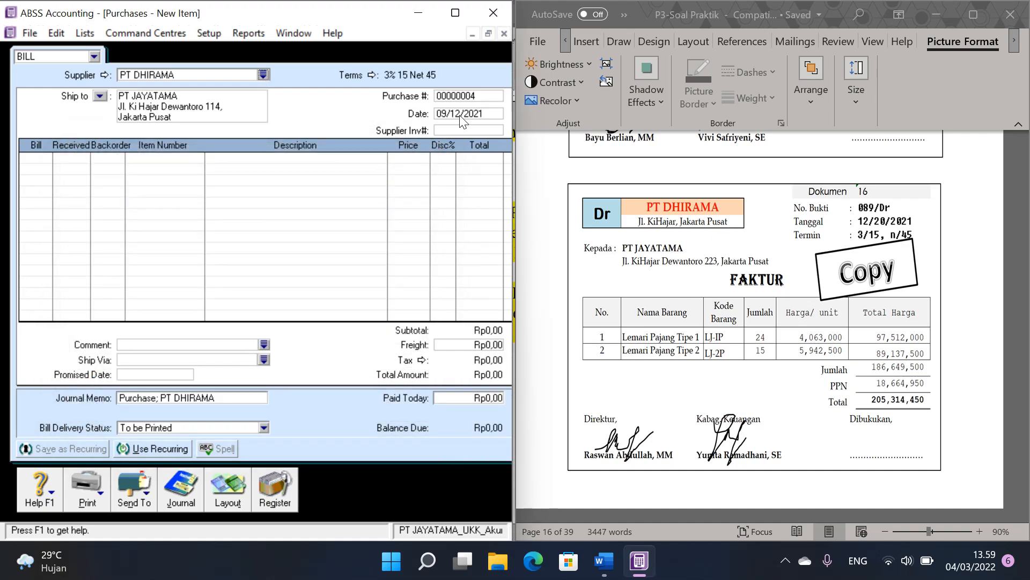
Step: Set the bill's purchase number to 089/Dr and its date to 20/12/2021
{"action": "left_click", "coordinate": [470, 97]}
{"action": "type", "text": "089/Dr"}
{"action": "key", "text": "Tab"}
{"action": "type", "text": "12"}
{"action": "key", "text": "BackSpace"}
{"action": "key", "text": "BackSpace"}
{"action": "type", "text": "20/12/2021"}
Step: Enter the first bill line as 24 units of item LJ-1P, Lemari Pajang Tipe 1, at a price of 4063000
{"action": "left_click", "coordinate": [46, 159]}
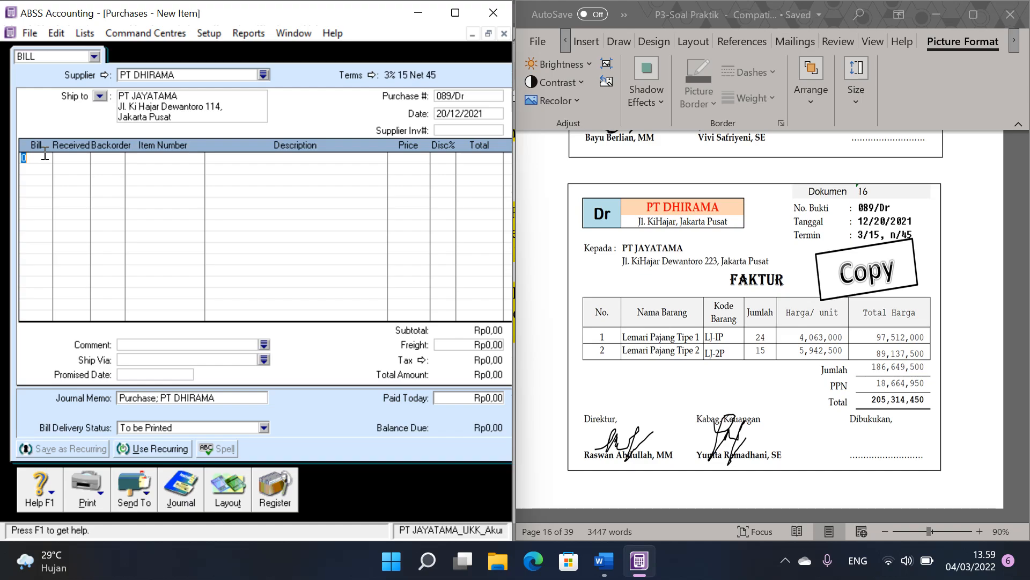
{"action": "type", "text": "24"}
{"action": "key", "text": "Tab"}
{"action": "key", "text": "Tab"}
{"action": "key", "text": "Tab"}
{"action": "key", "text": "Return"}
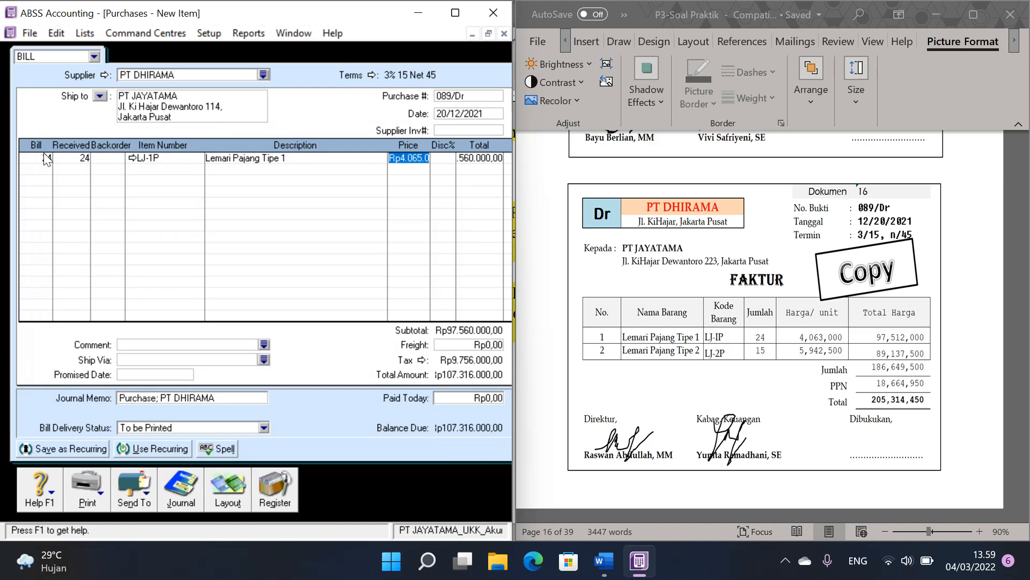
{"action": "type", "text": "4063"}
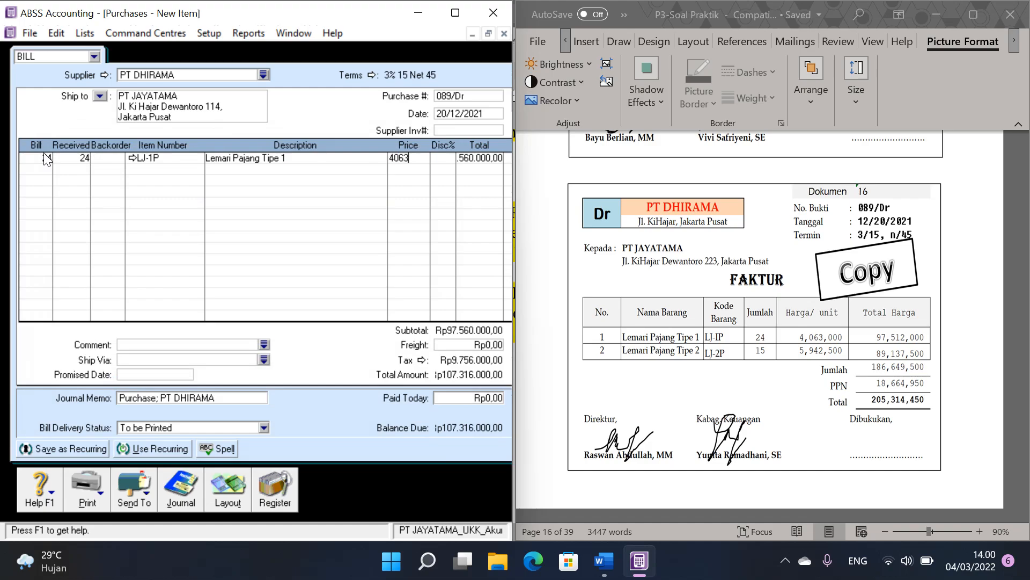
{"action": "type", "text": "000"}
Step: Add a second bill line with 15 units of item LJ-2P, Lemari Pajang Tipe 2, at a price of 5942500
{"action": "left_click", "coordinate": [42, 167]}
{"action": "type", "text": "15"}
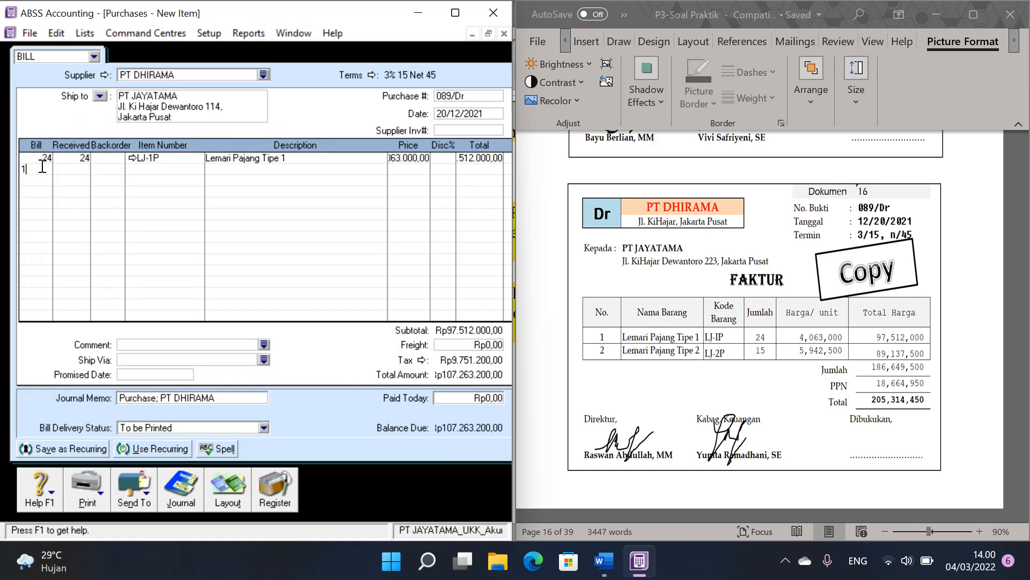
{"action": "key", "text": "Tab"}
{"action": "key", "text": "Tab"}
{"action": "key", "text": "Tab"}
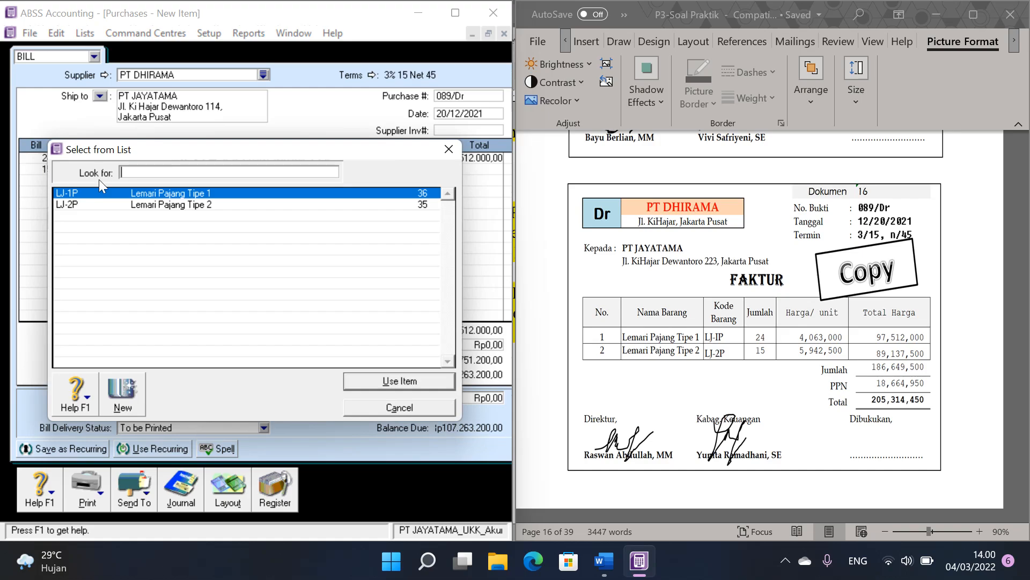
{"action": "double_click", "coordinate": [170, 204]}
{"action": "key", "text": "Tab"}
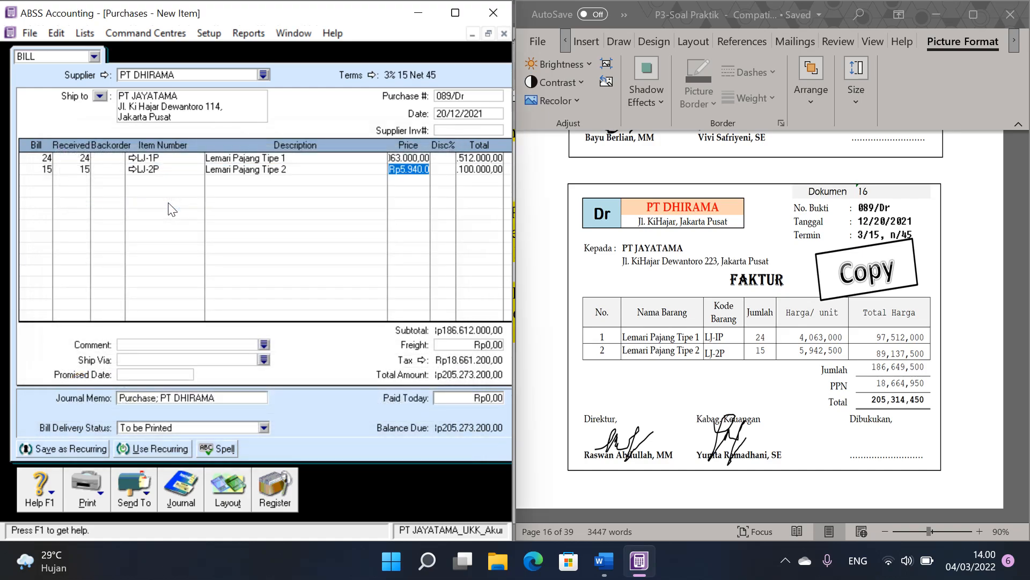
{"action": "type", "text": "5942500"}
{"action": "key", "text": "Tab"}
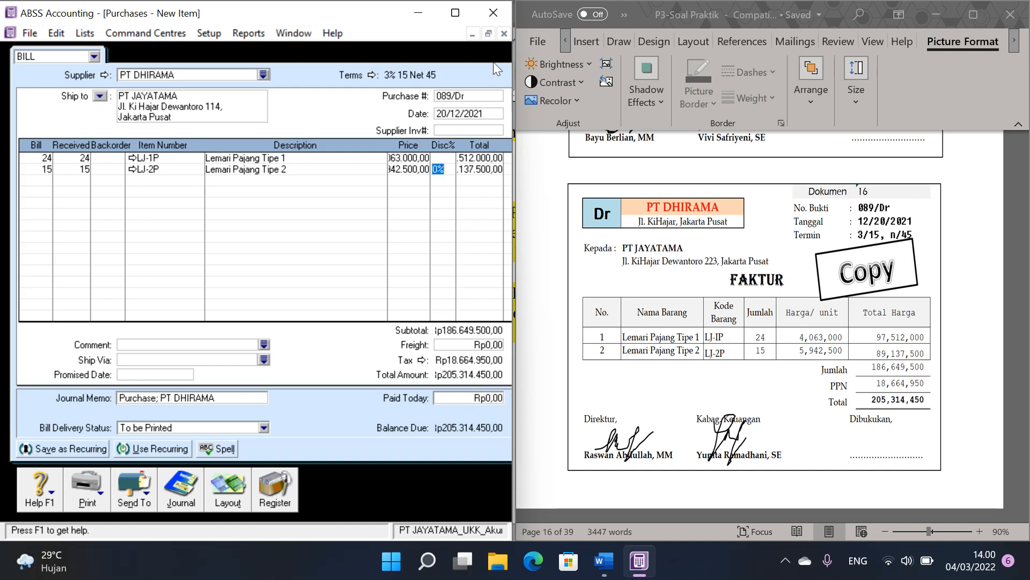
Step: Record purchase 089/Dr and return to the maximised Command Centre
{"action": "left_click", "coordinate": [488, 34]}
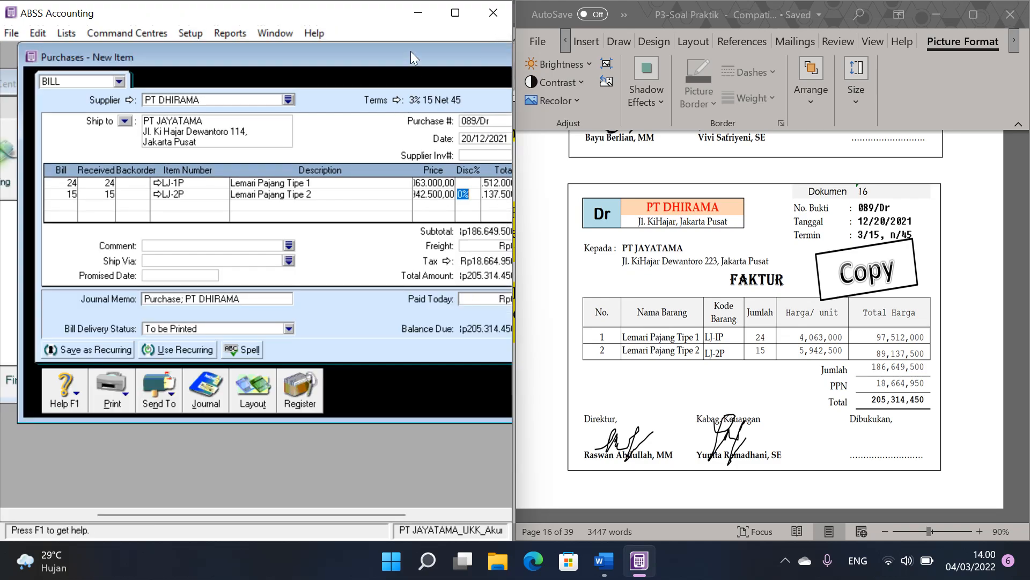
{"action": "left_click_drag", "start_coordinate": [410, 50], "coordinate": [266, 59]}
{"action": "left_click", "coordinate": [456, 383]}
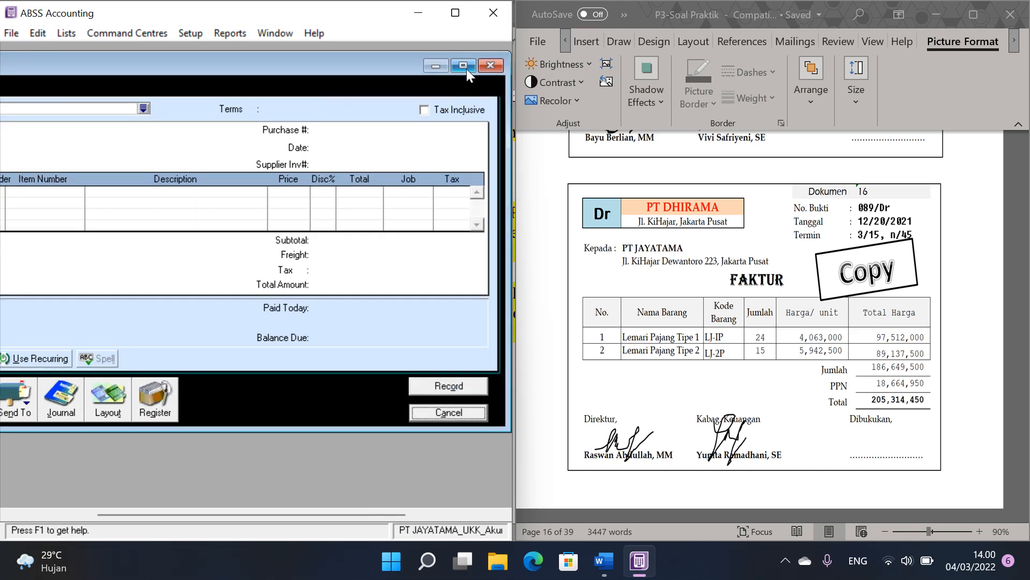
{"action": "left_click", "coordinate": [466, 409]}
{"action": "double_click", "coordinate": [350, 81]}
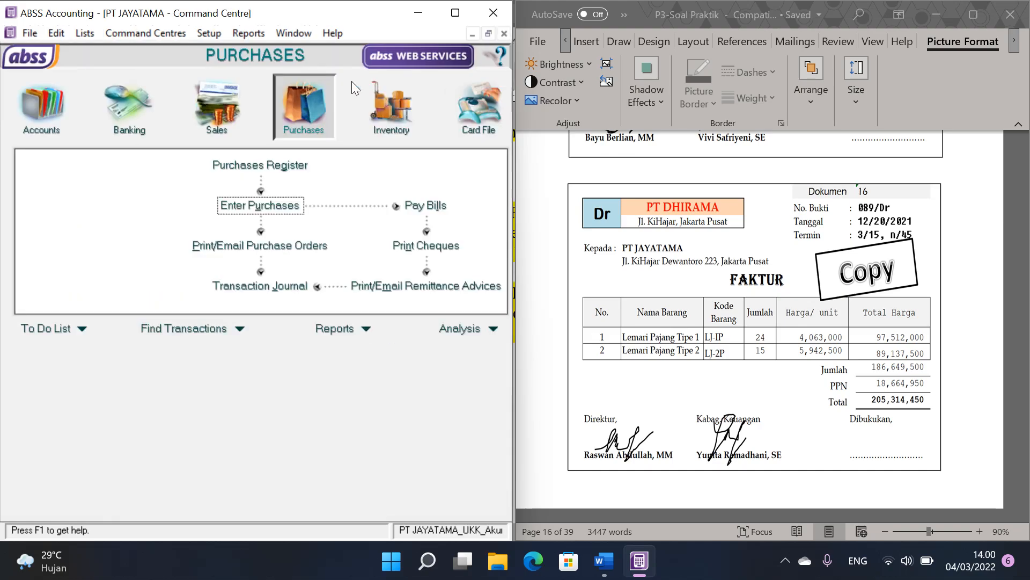
Step: For memorial Dokumen 17, display the Card List Summary report to check Toko BERLAN's balance and open that customer's card
{"action": "left_click", "coordinate": [826, 284]}
{"action": "scroll", "coordinate": [840, 284], "scroll_direction": "down", "scroll_amount": 5}
{"action": "scroll", "coordinate": [842, 288], "scroll_direction": "down", "scroll_amount": 5}
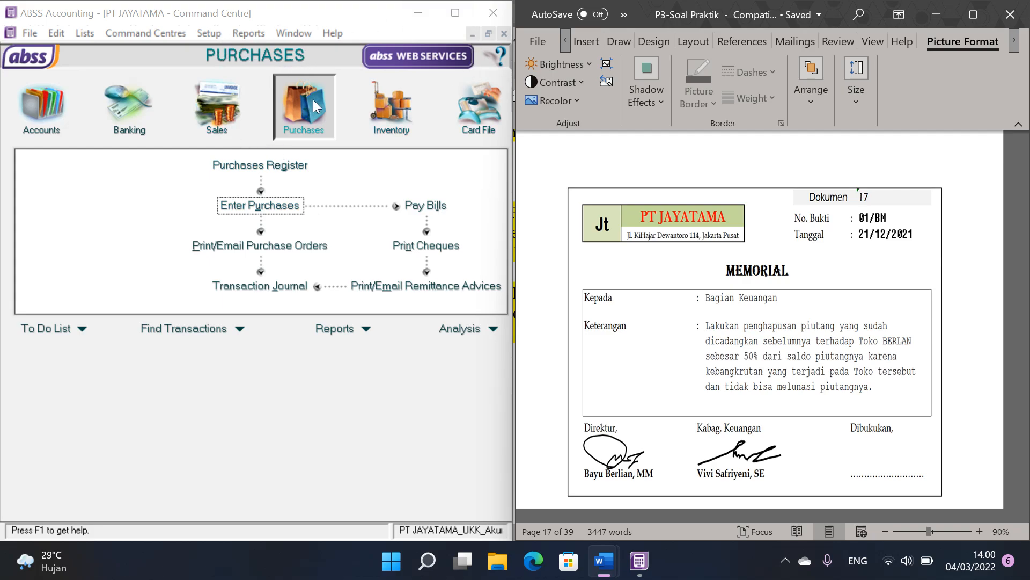
{"action": "left_click", "coordinate": [368, 329]}
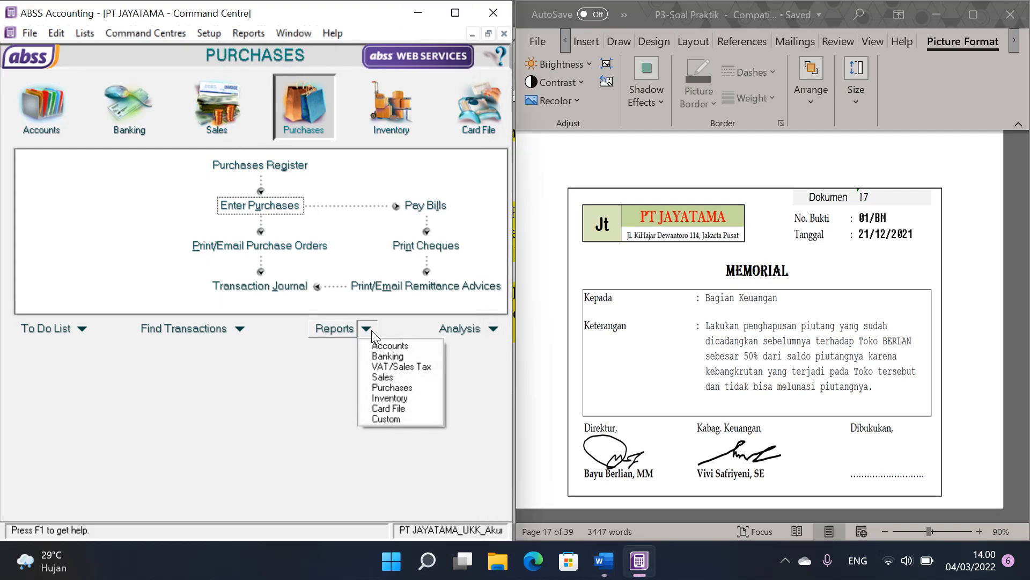
{"action": "left_click", "coordinate": [399, 346]}
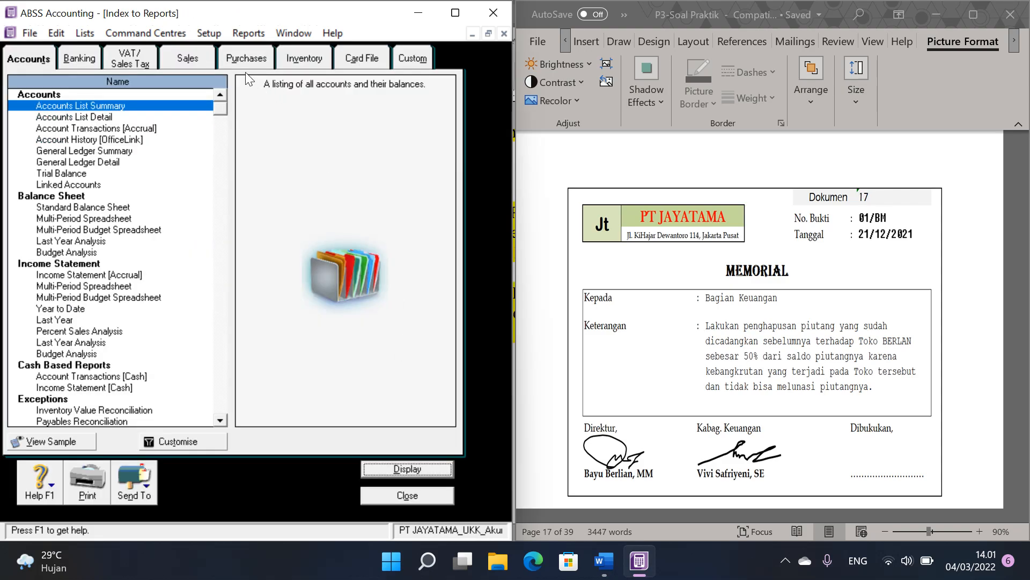
{"action": "left_click", "coordinate": [365, 57]}
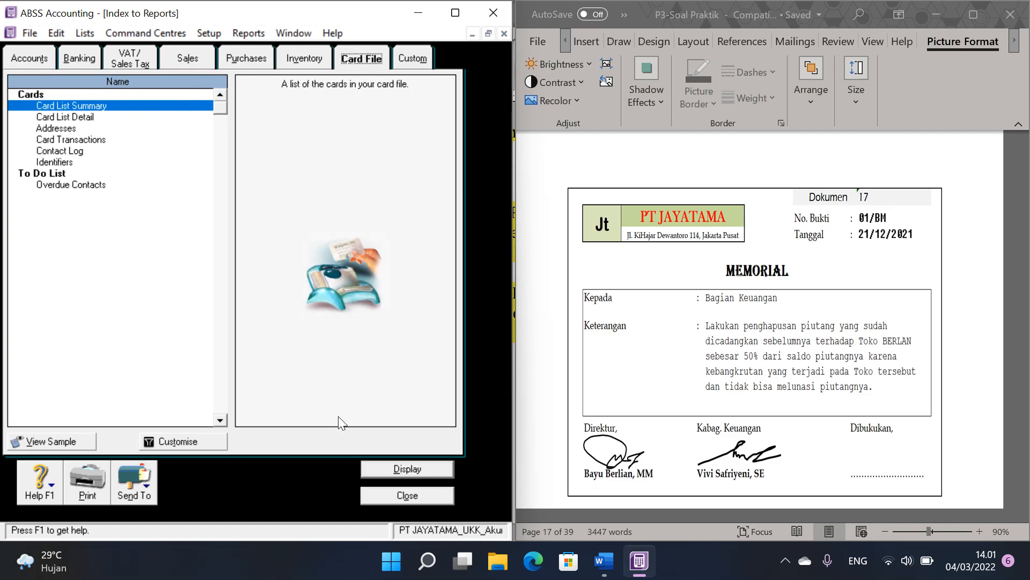
{"action": "left_click", "coordinate": [407, 468]}
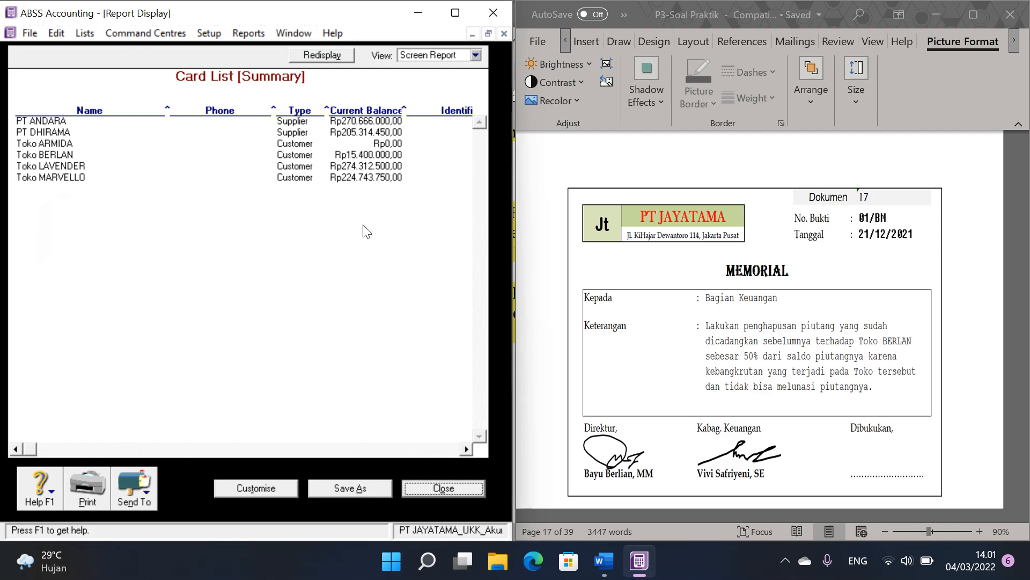
{"action": "double_click", "coordinate": [353, 156]}
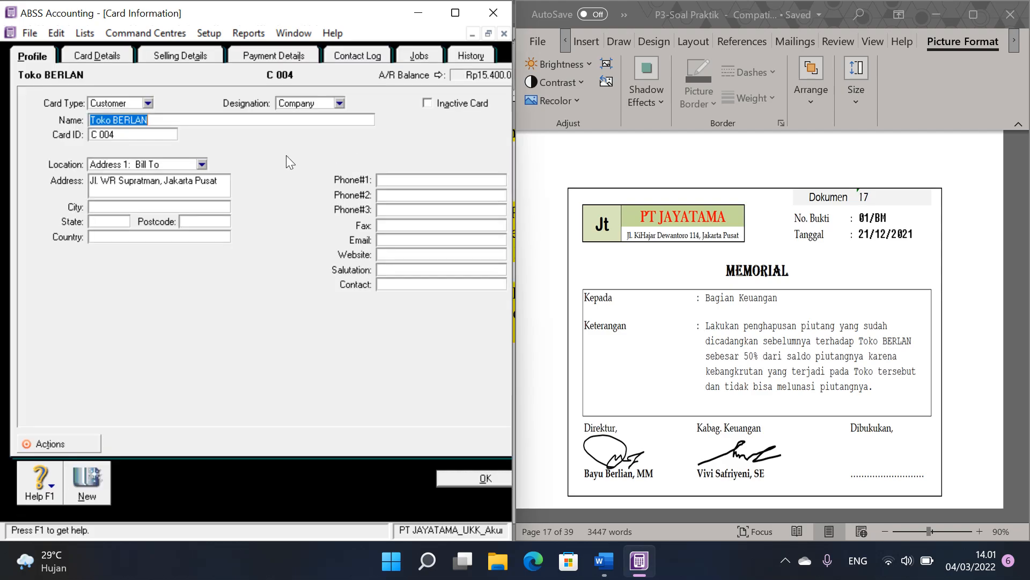
Step: Close Toko BERLAN's customer card and switch to Calculator
{"action": "left_click", "coordinate": [490, 482]}
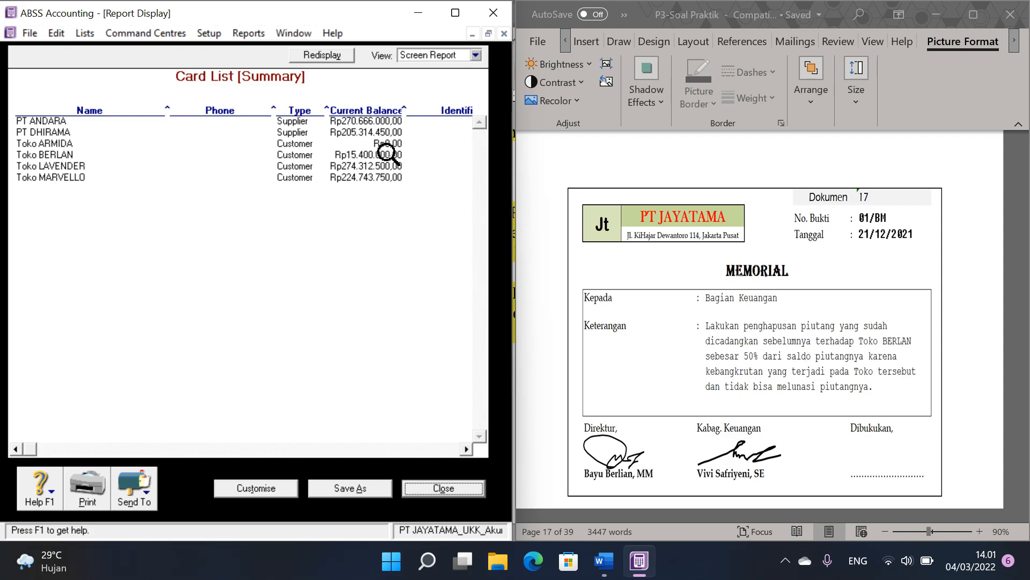
{"action": "key", "text": "super+r"}
{"action": "type", "text": "calc"}
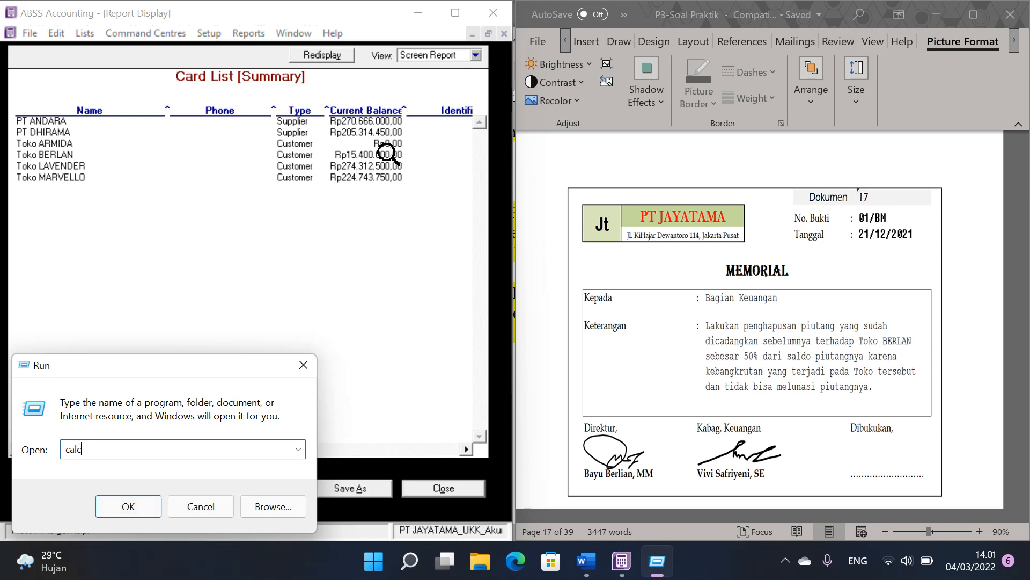
{"action": "key", "text": "Return"}
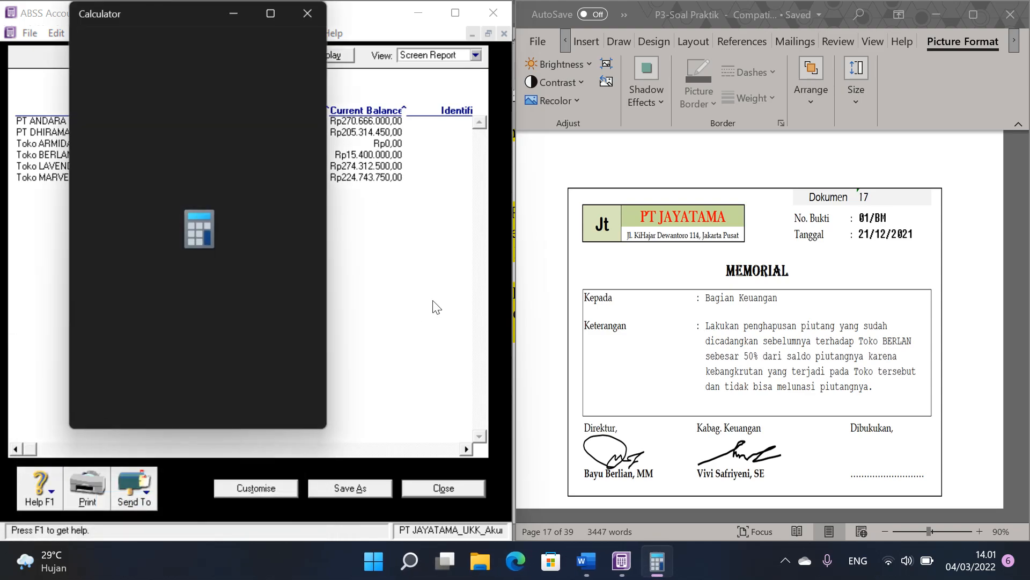
Step: Calculate 50% of Toko BERLAN's 15400000 balance and close Calculator
{"action": "left_click", "coordinate": [108, 346]}
{"action": "left_click", "coordinate": [155, 324]}
{"action": "left_click", "coordinate": [112, 313]}
{"action": "left_click", "coordinate": [163, 403]}
{"action": "left_click", "coordinate": [165, 402]}
{"action": "left_click", "coordinate": [167, 403]}
{"action": "left_click", "coordinate": [166, 403]}
{"action": "left_click", "coordinate": [166, 404]}
{"action": "left_click", "coordinate": [287, 279]}
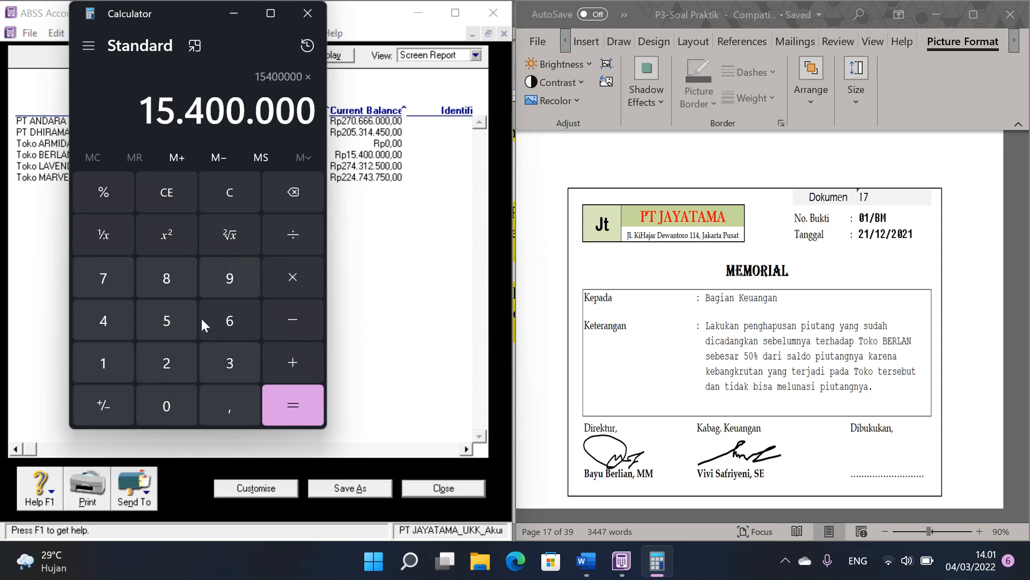
{"action": "left_click", "coordinate": [168, 332]}
{"action": "left_click", "coordinate": [167, 404]}
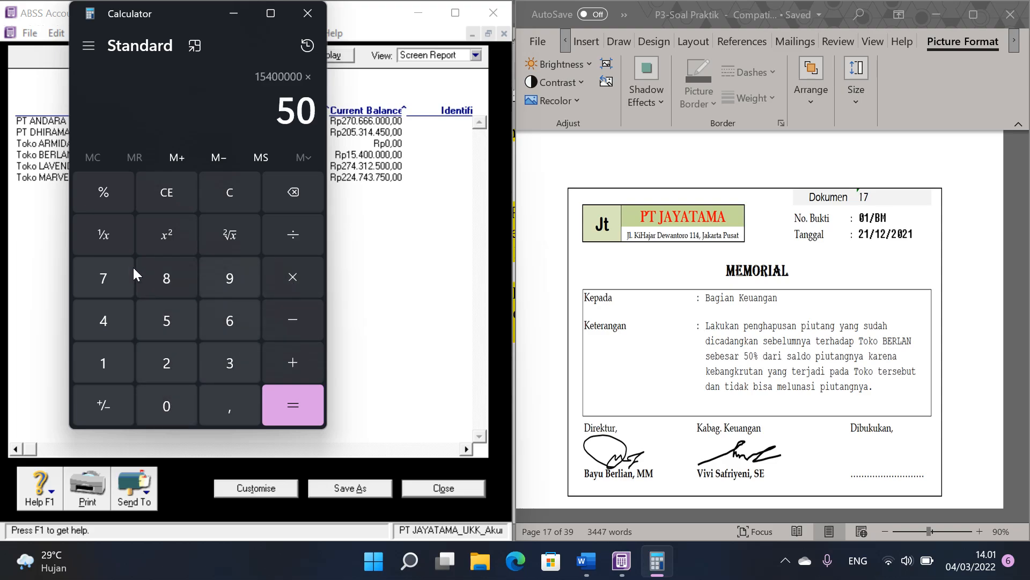
{"action": "left_click", "coordinate": [109, 190]}
{"action": "left_click", "coordinate": [301, 404]}
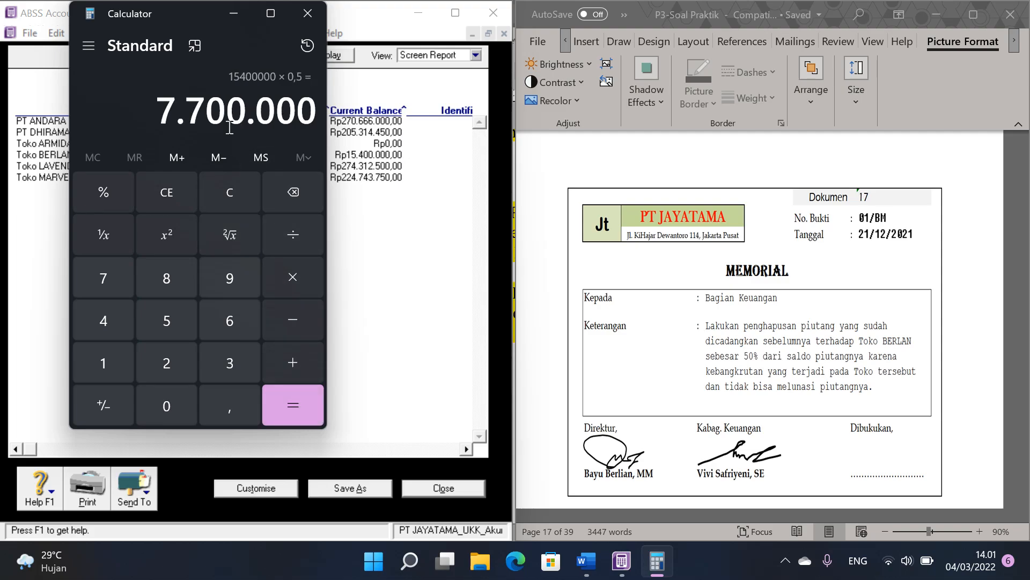
{"action": "left_click", "coordinate": [309, 16]}
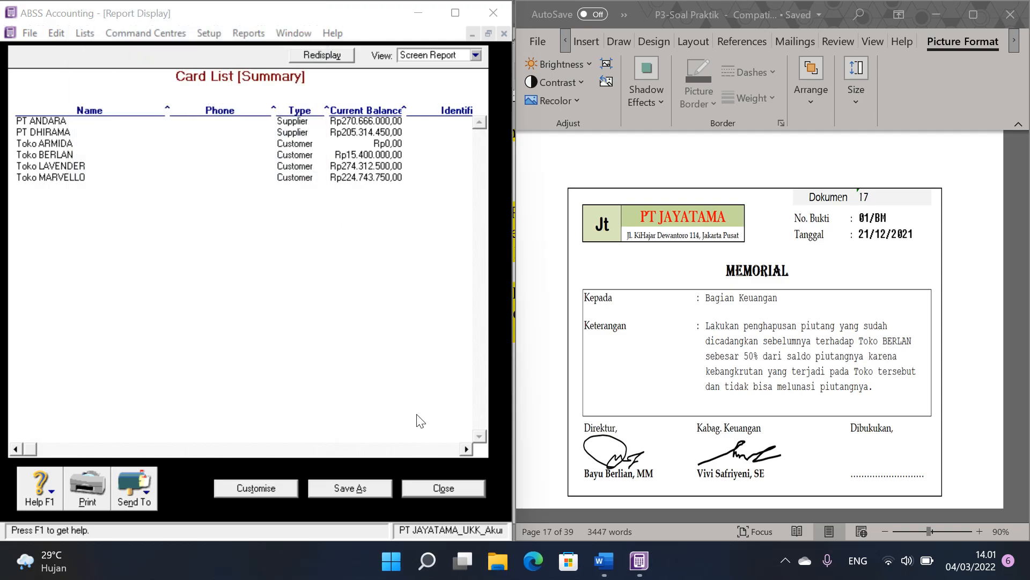
Step: Close the Card List report and start a new sales invoice for customer Toko BERLAN
{"action": "left_click", "coordinate": [444, 489]}
{"action": "left_click", "coordinate": [429, 492]}
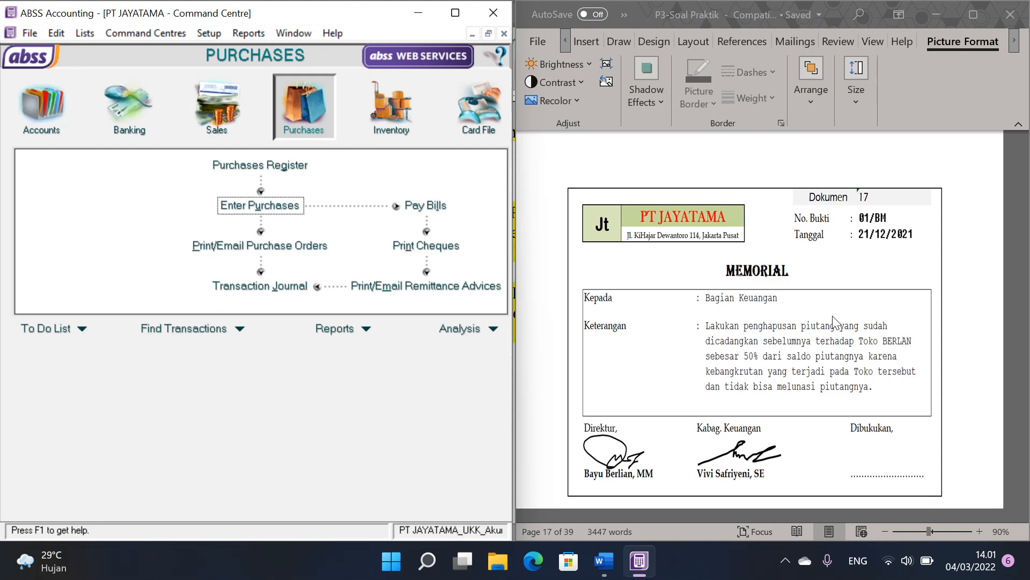
{"action": "left_click", "coordinate": [225, 113]}
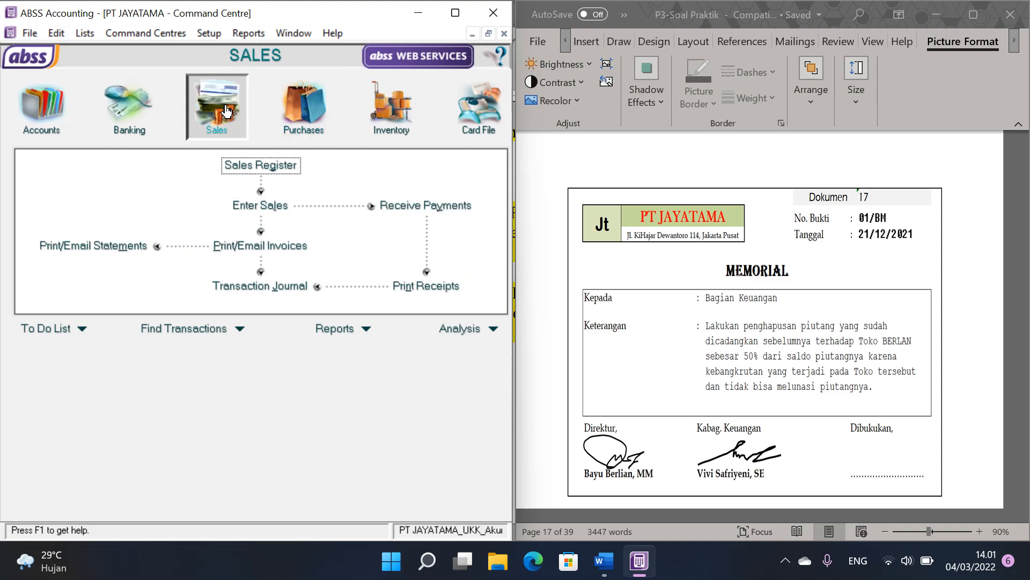
{"action": "left_click", "coordinate": [276, 208]}
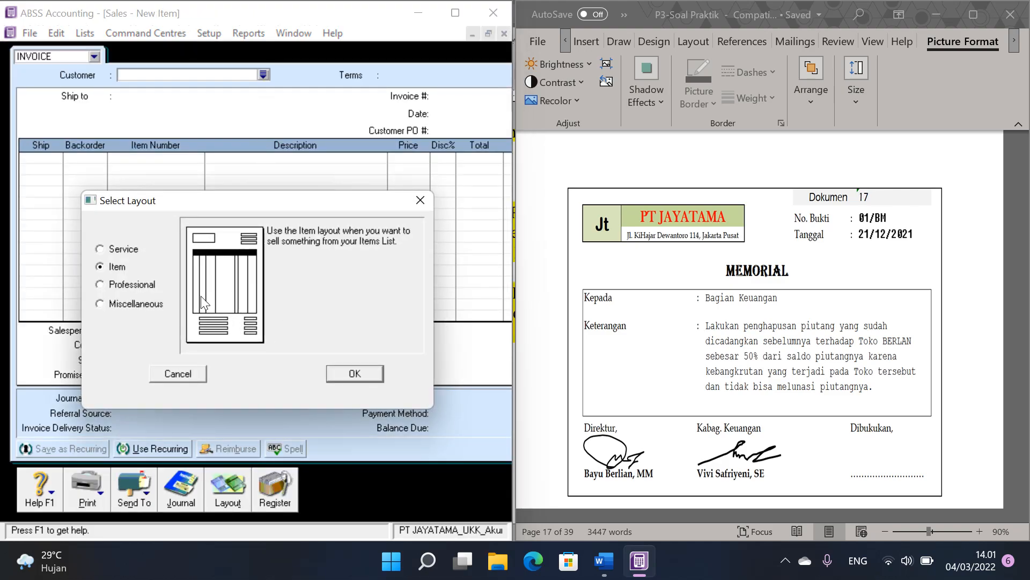
{"action": "left_click", "coordinate": [127, 305]}
{"action": "left_click", "coordinate": [354, 374]}
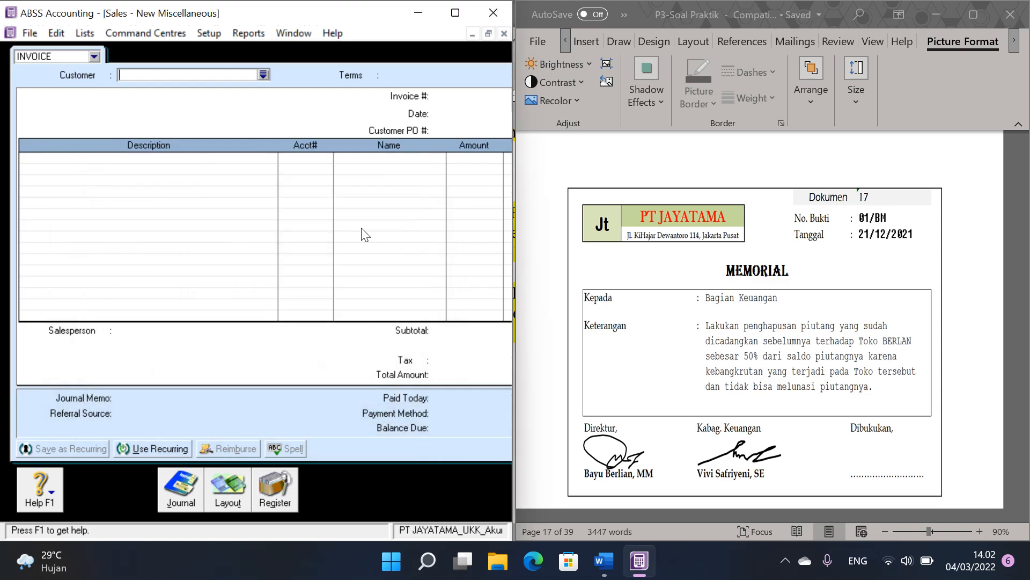
{"action": "left_click", "coordinate": [264, 77]}
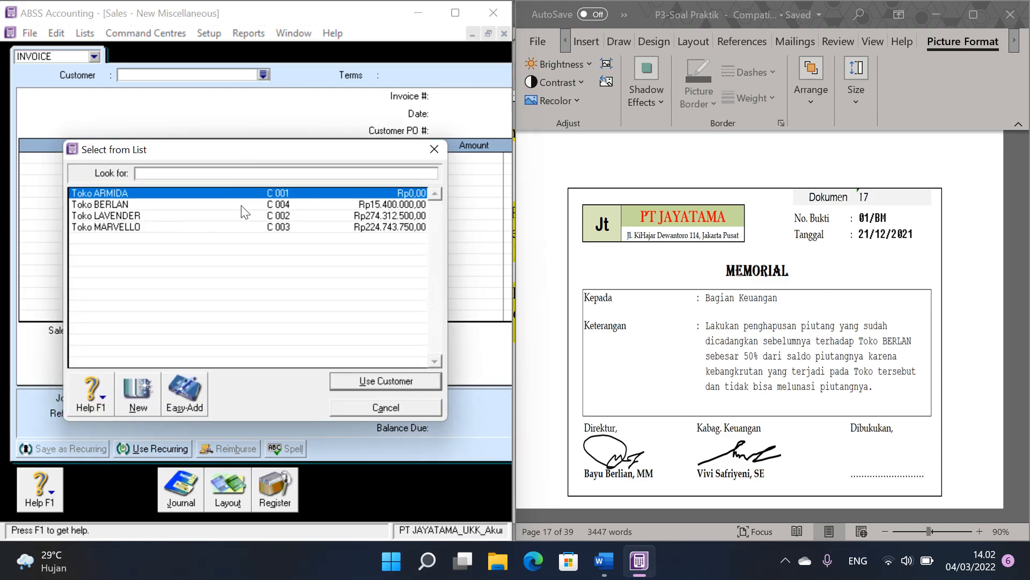
{"action": "double_click", "coordinate": [241, 205]}
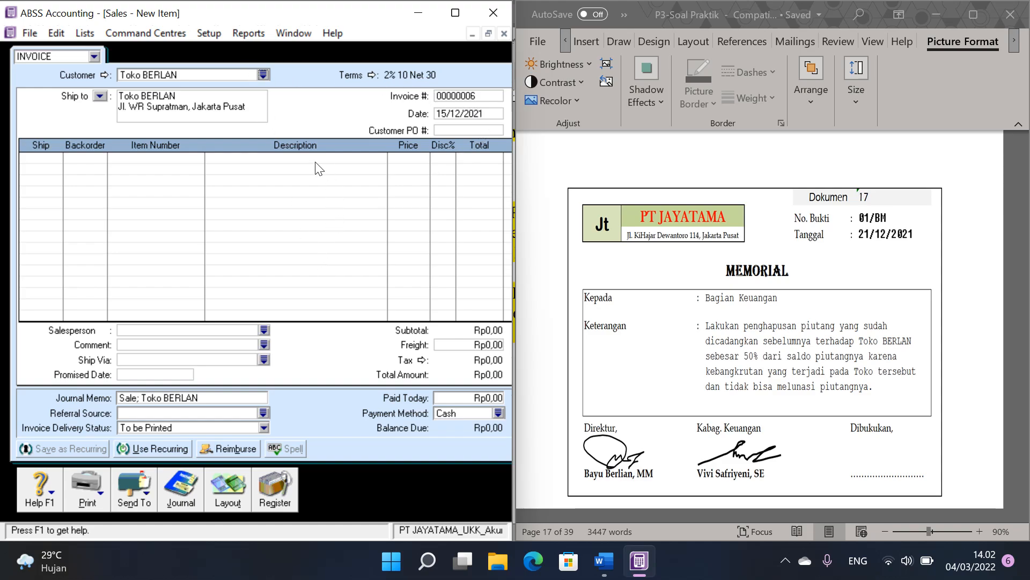
Step: Change the sale to the Miscellaneous layout, with invoice number 01/BM and date 21/12/2021
{"action": "left_click", "coordinate": [234, 498]}
{"action": "left_click", "coordinate": [121, 305]}
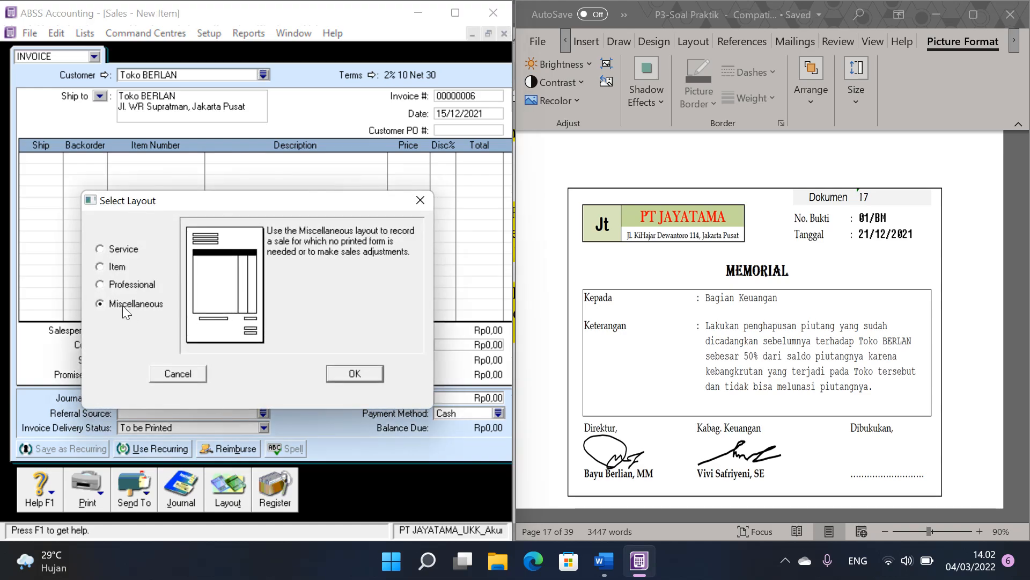
{"action": "left_click", "coordinate": [350, 374]}
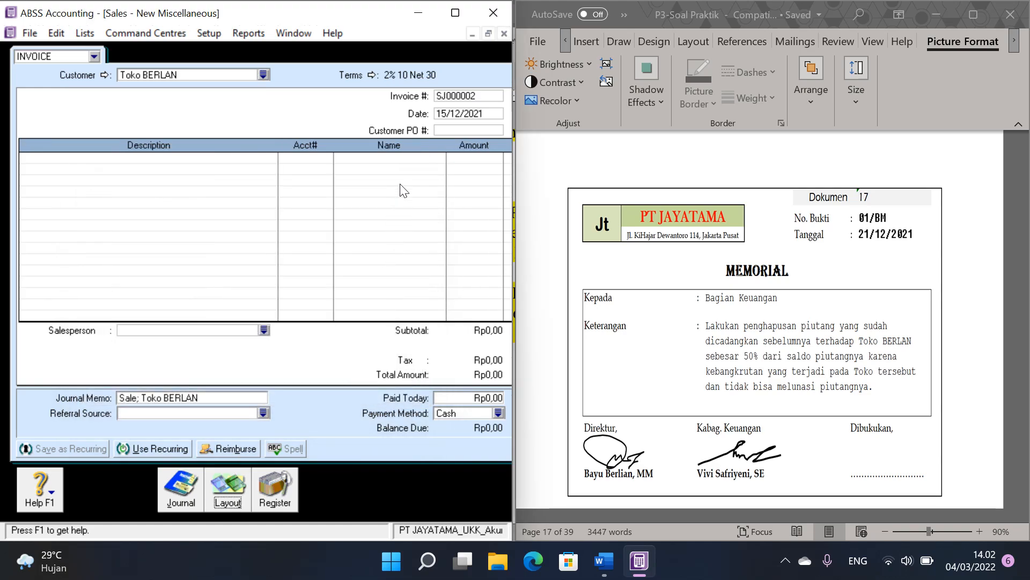
{"action": "left_click", "coordinate": [469, 96]}
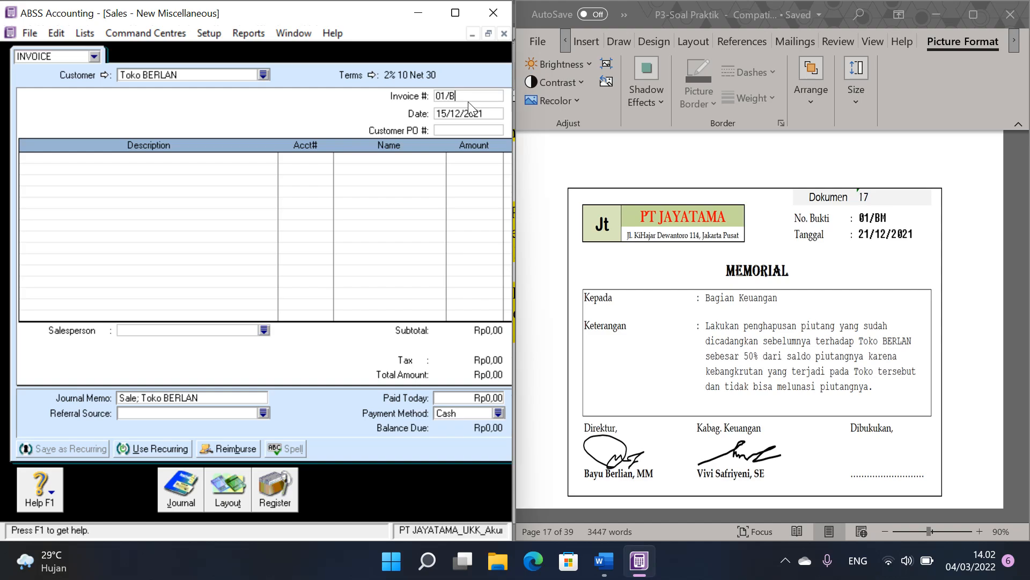
{"action": "type", "text": "21/12/"}
Step: Switch to the P3-Soal Praktik document and examine the Khusus accounting policies for the rule on writing off receivables
{"action": "left_click", "coordinate": [788, 342]}
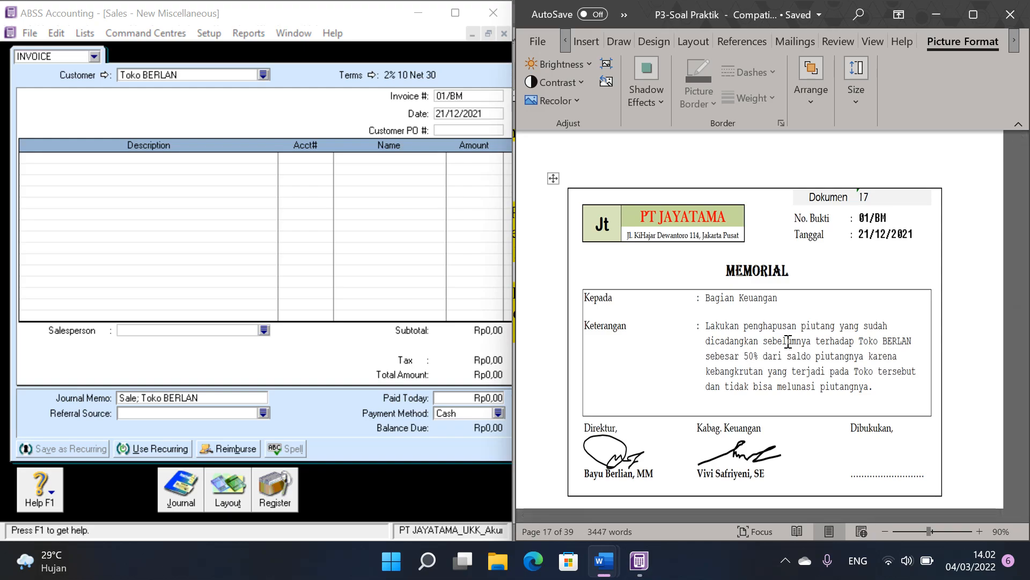
{"action": "left_click", "coordinate": [936, 316]}
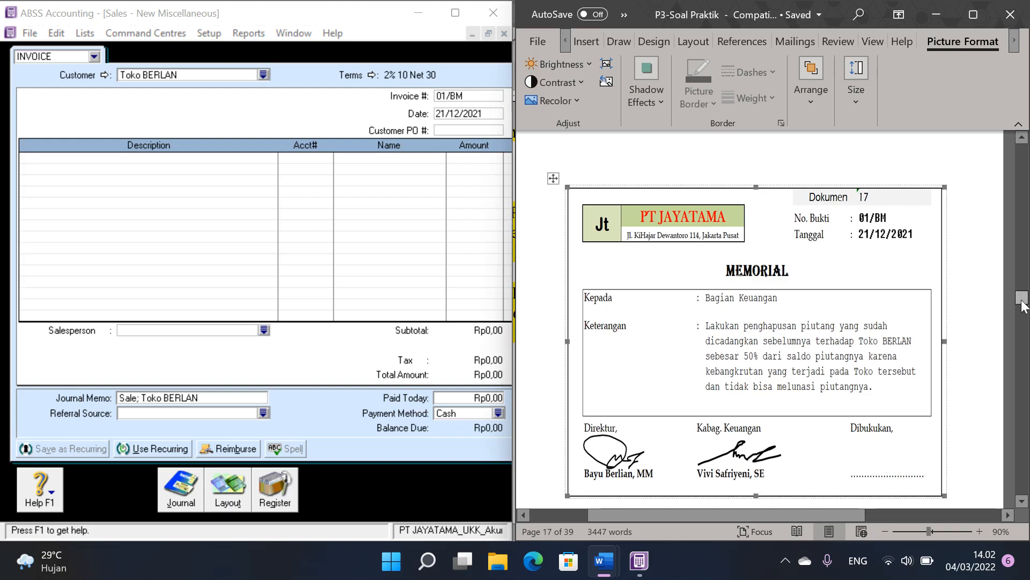
{"action": "left_click_drag", "start_coordinate": [1023, 304], "coordinate": [1026, 174]}
{"action": "scroll", "coordinate": [861, 294], "scroll_direction": "up", "scroll_amount": 6}
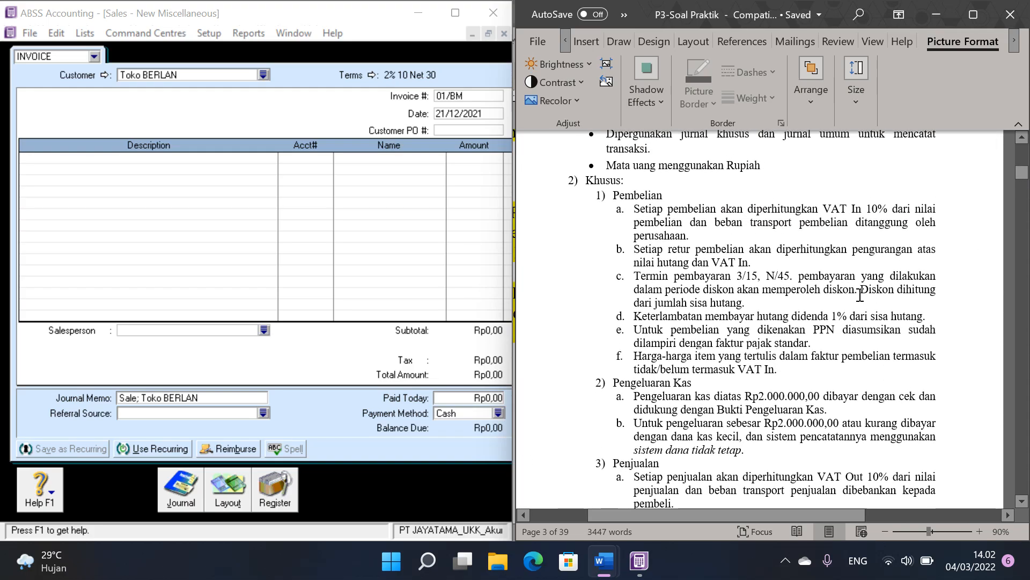
{"action": "scroll", "coordinate": [864, 291], "scroll_direction": "down", "scroll_amount": 15}
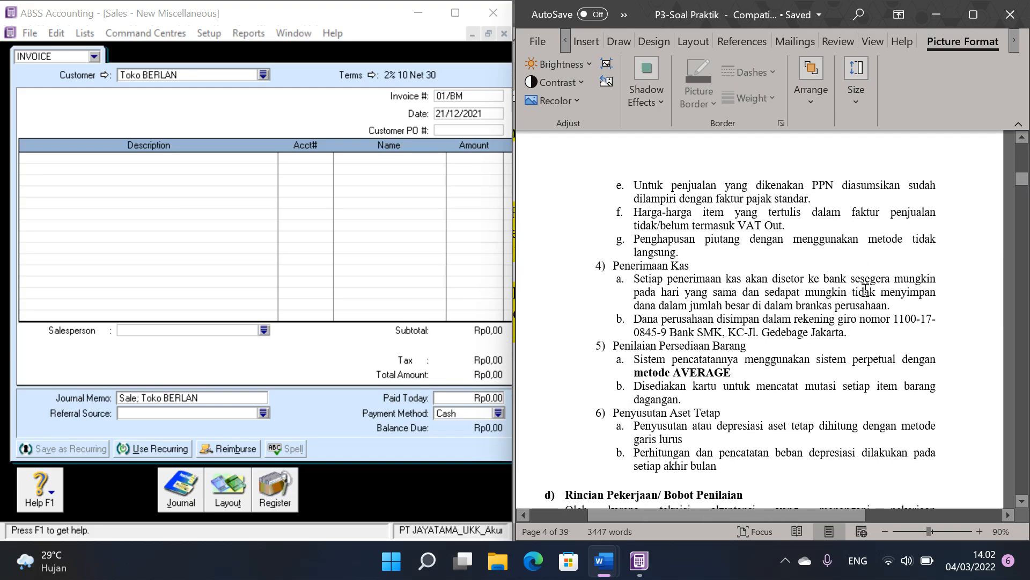
{"action": "scroll", "coordinate": [865, 290], "scroll_direction": "down", "scroll_amount": 4}
{"action": "scroll", "coordinate": [866, 289], "scroll_direction": "up", "scroll_amount": 8}
{"action": "scroll", "coordinate": [865, 290], "scroll_direction": "up", "scroll_amount": 5}
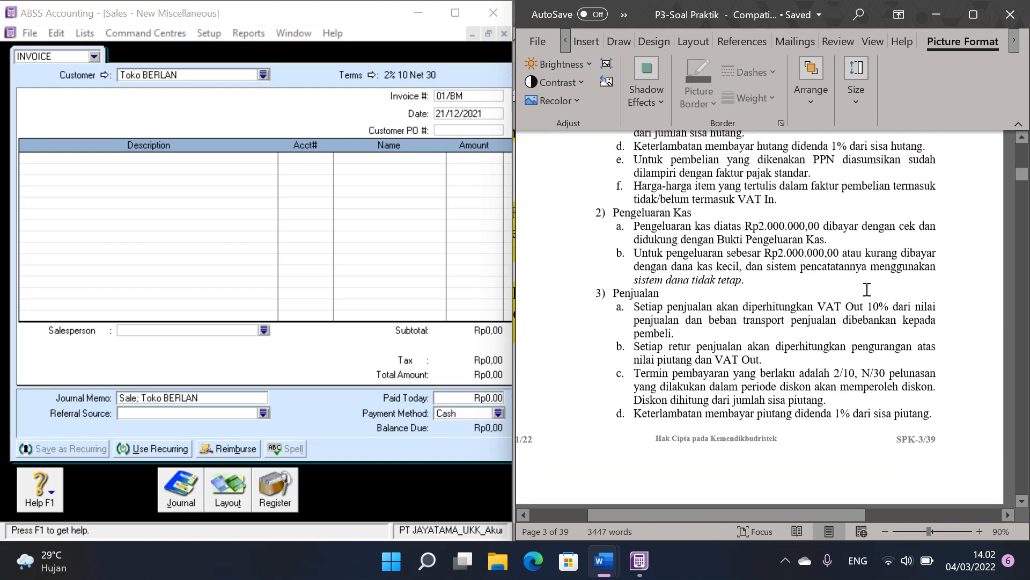
{"action": "scroll", "coordinate": [867, 289], "scroll_direction": "up", "scroll_amount": 2}
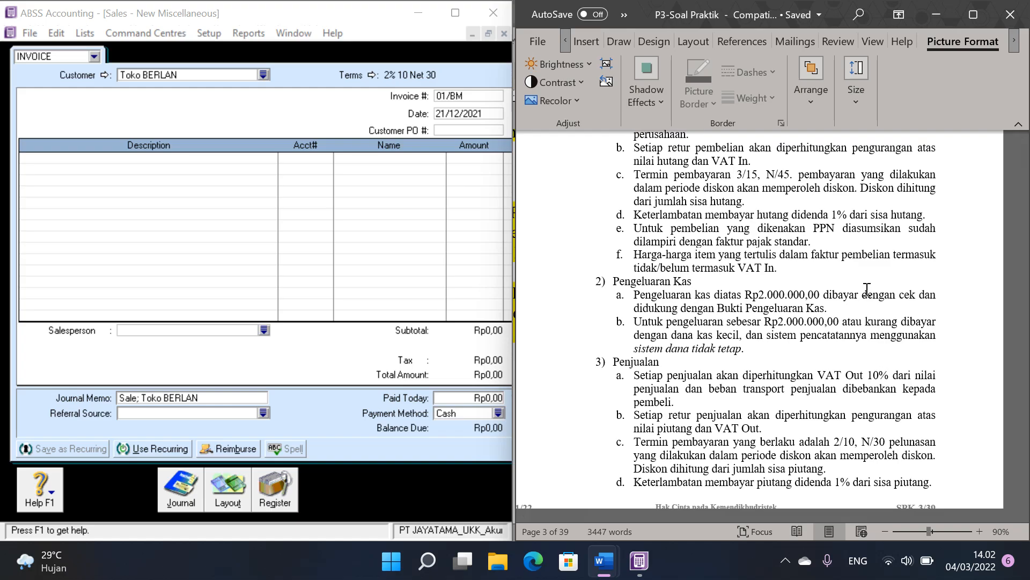
{"action": "scroll", "coordinate": [867, 290], "scroll_direction": "up", "scroll_amount": 4}
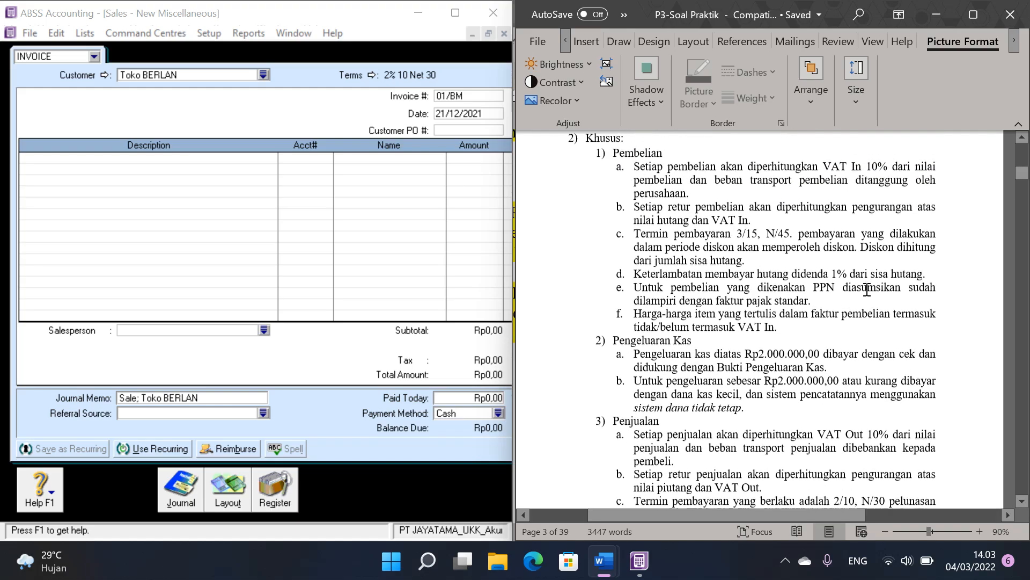
{"action": "scroll", "coordinate": [867, 290], "scroll_direction": "up", "scroll_amount": 3}
{"action": "scroll", "coordinate": [867, 289], "scroll_direction": "down", "scroll_amount": 3}
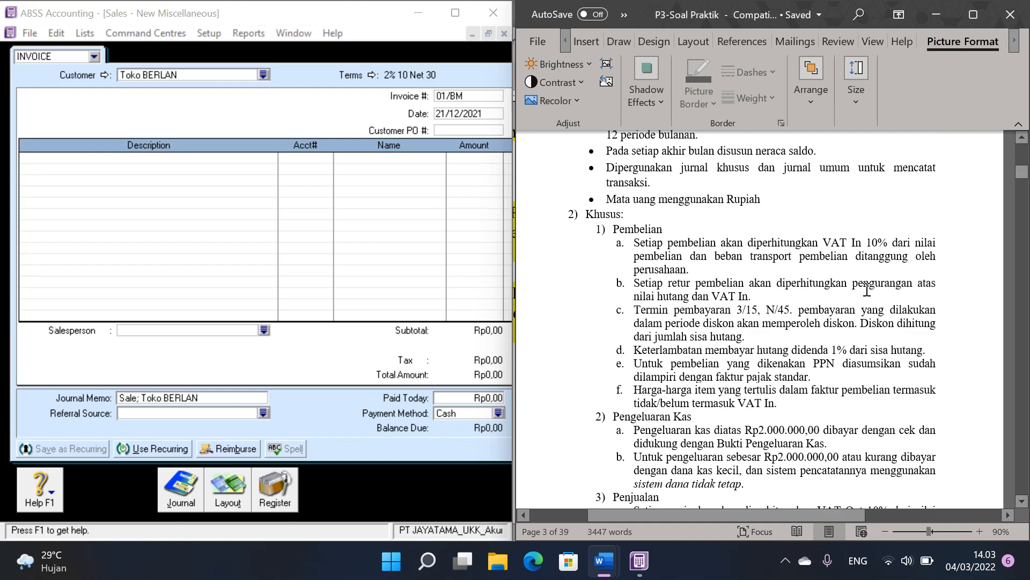
{"action": "scroll", "coordinate": [867, 289], "scroll_direction": "down", "scroll_amount": 7}
{"action": "scroll", "coordinate": [867, 290], "scroll_direction": "down", "scroll_amount": 7}
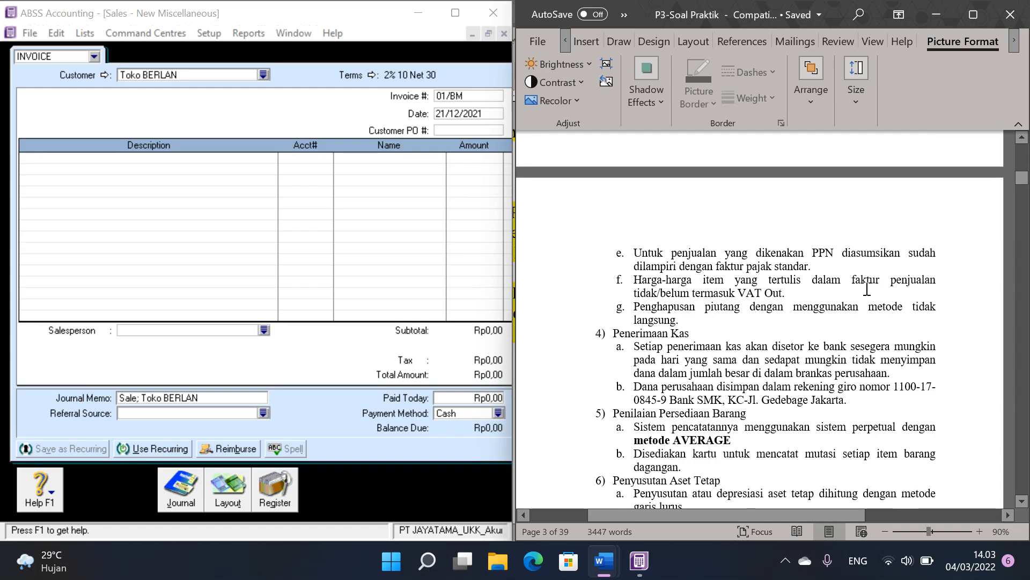
{"action": "scroll", "coordinate": [867, 289], "scroll_direction": "down", "scroll_amount": 3}
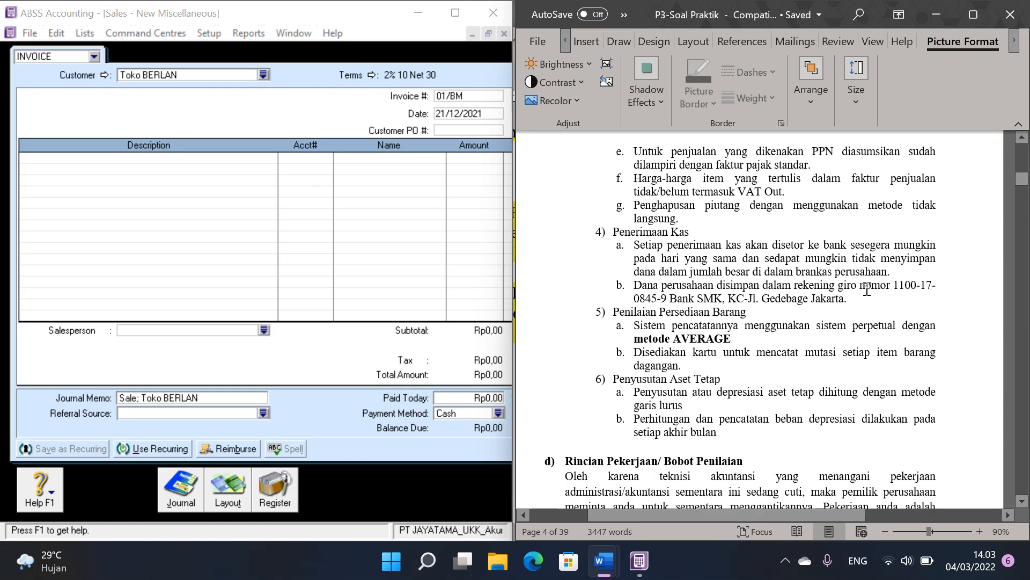
Step: Read policy item g, on Penghapusan piutang, by highlighting its text and clearing the selection
{"action": "left_click", "coordinate": [653, 213]}
{"action": "scroll", "coordinate": [654, 213], "scroll_direction": "up", "scroll_amount": 2}
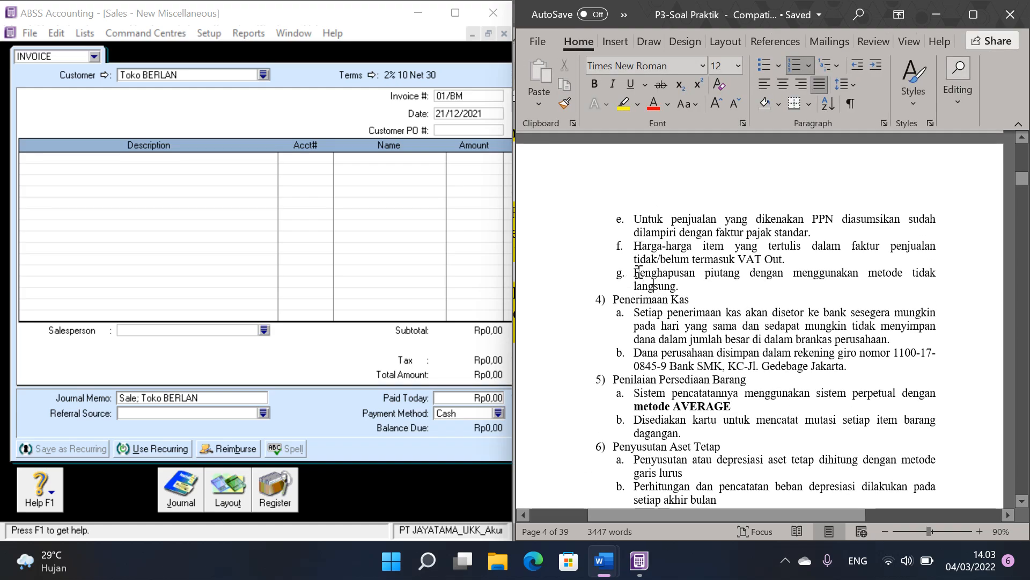
{"action": "triple_click", "coordinate": [636, 274]}
{"action": "left_click_drag", "start_coordinate": [793, 282], "coordinate": [692, 290]}
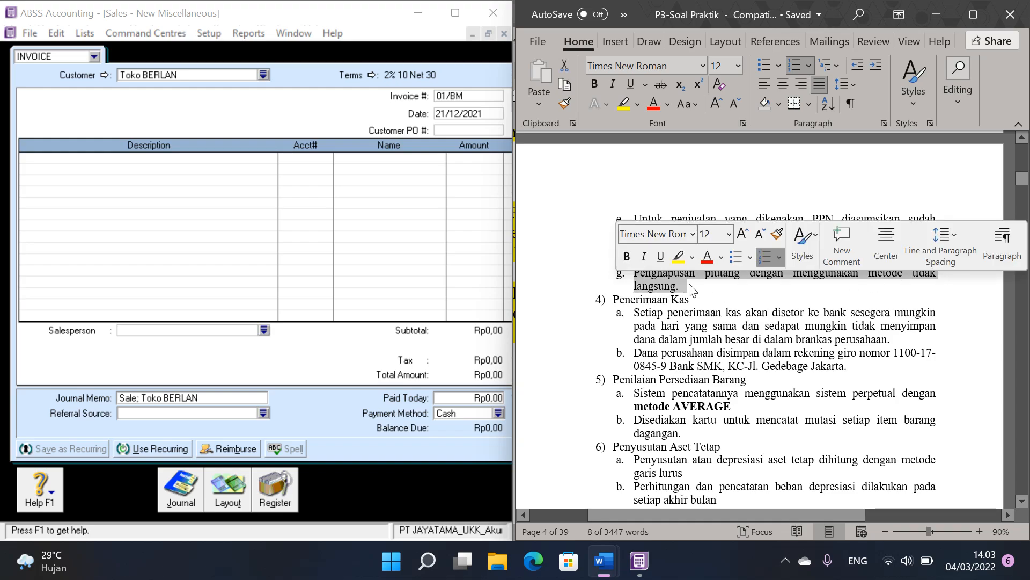
{"action": "left_click", "coordinate": [680, 285]}
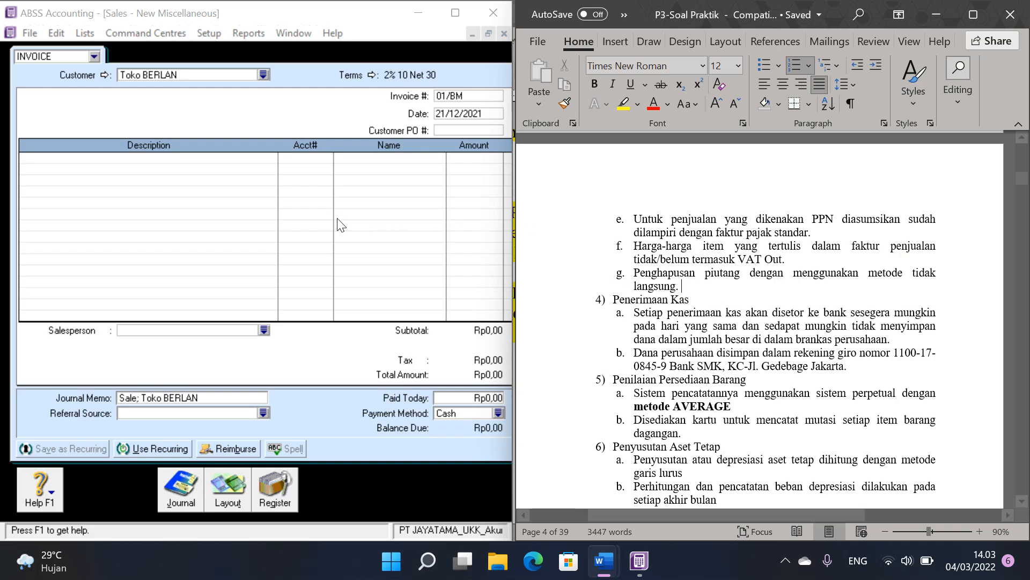
Step: Find the Dokumen 17 memorial voucher for Toko BERLAN in the P3-Soal Praktik document
{"action": "left_click", "coordinate": [224, 159]}
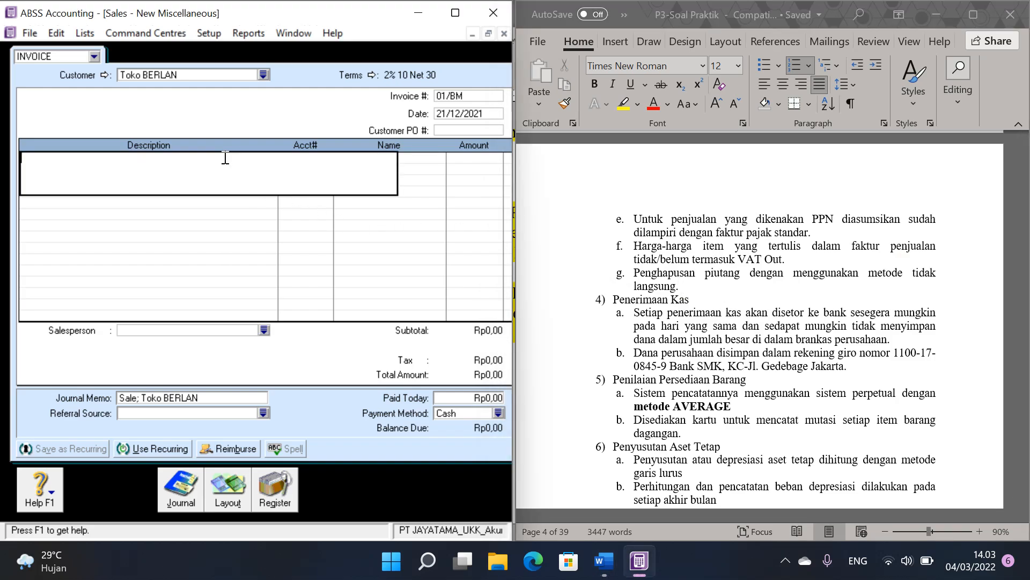
{"action": "left_click", "coordinate": [705, 301]}
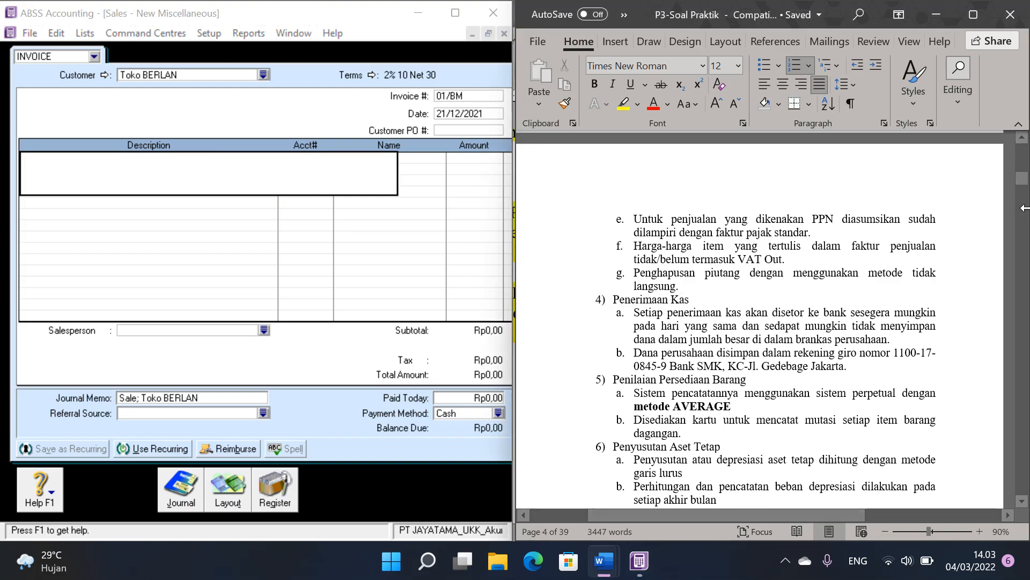
{"action": "left_click_drag", "start_coordinate": [1023, 185], "coordinate": [1027, 310]}
{"action": "scroll", "coordinate": [855, 297], "scroll_direction": "up", "scroll_amount": 6}
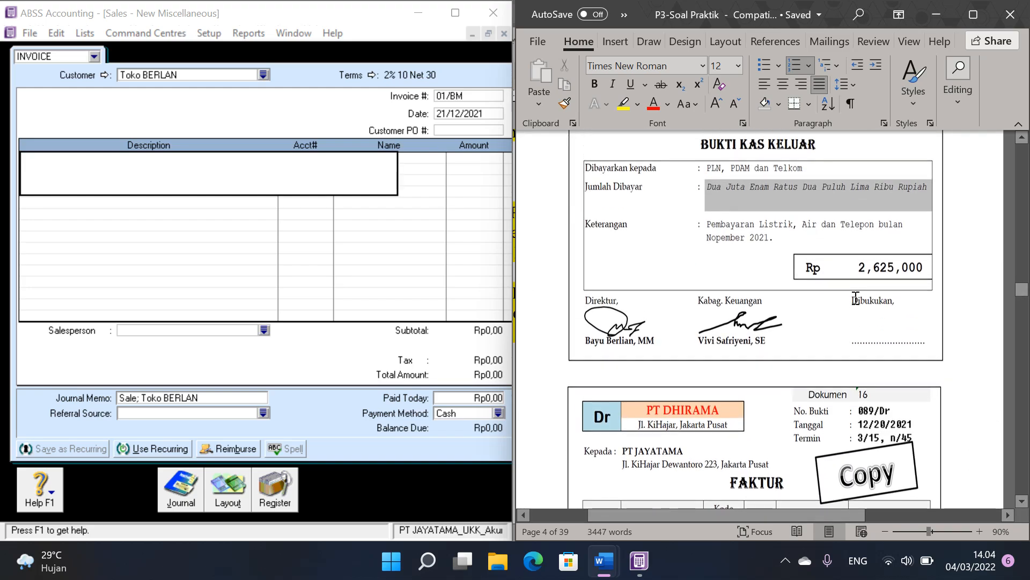
{"action": "scroll", "coordinate": [855, 297], "scroll_direction": "up", "scroll_amount": 5}
{"action": "left_click", "coordinate": [1022, 408]}
{"action": "left_click", "coordinate": [1024, 414]}
{"action": "left_click", "coordinate": [1024, 414]}
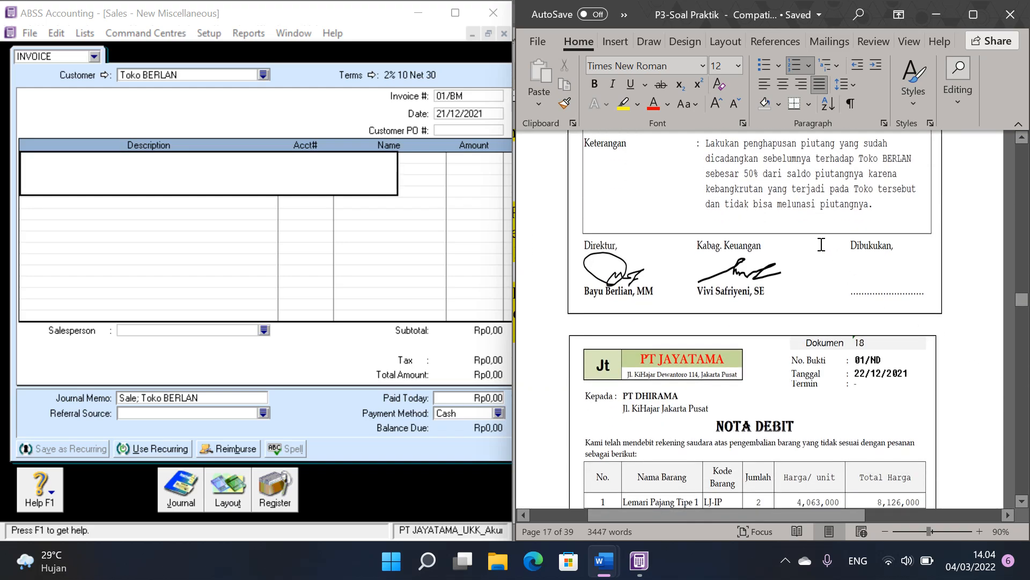
{"action": "scroll", "coordinate": [821, 244], "scroll_direction": "up", "scroll_amount": 1}
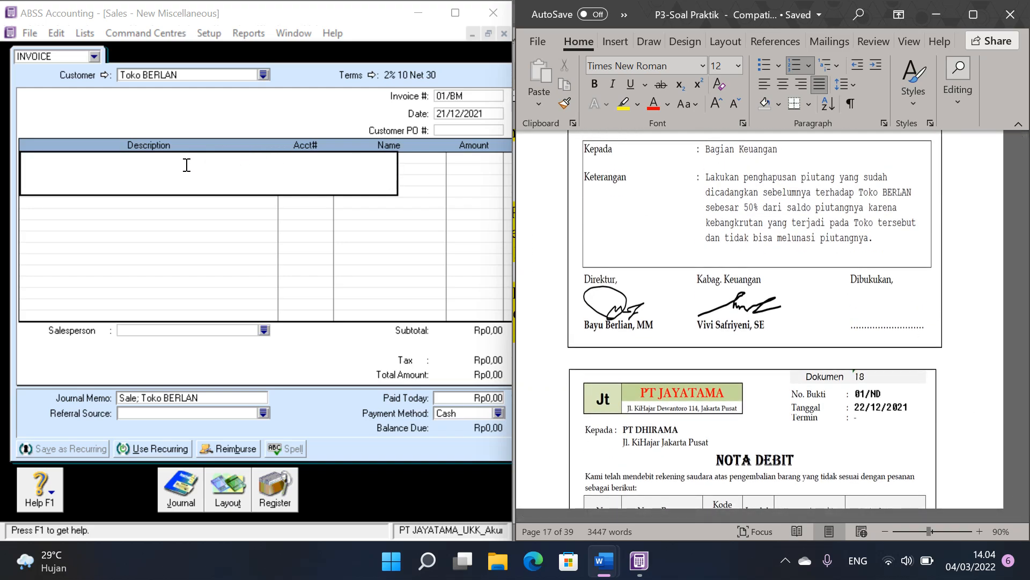
{"action": "type", "text": "Peng"}
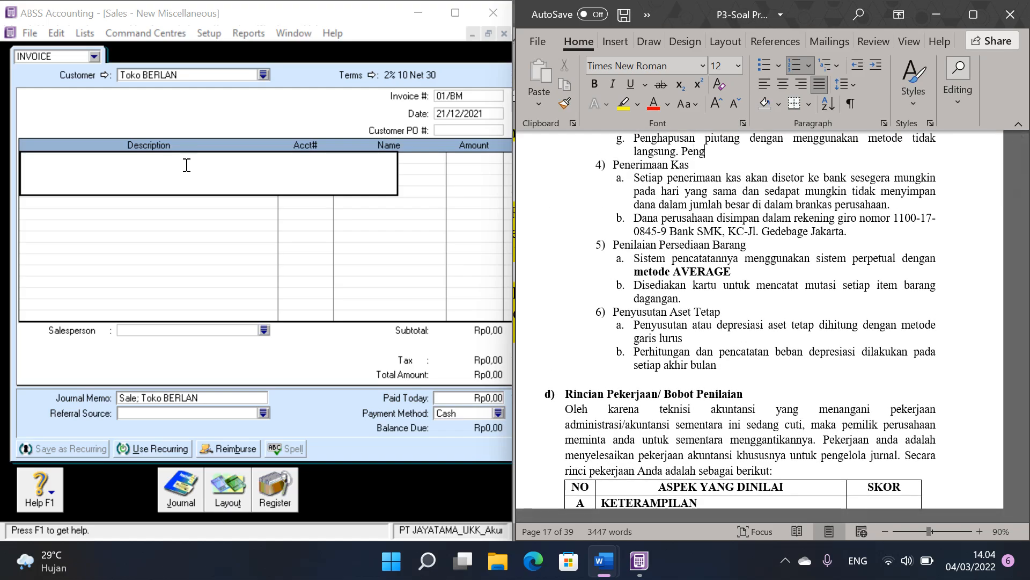
{"action": "left_click", "coordinate": [717, 272]}
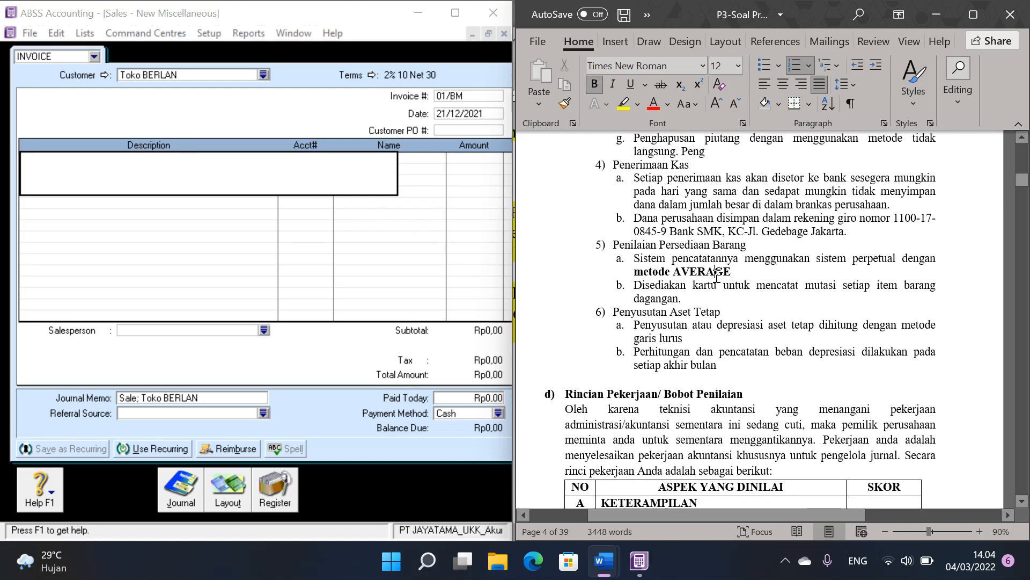
{"action": "left_click", "coordinate": [1024, 338]}
{"action": "left_click", "coordinate": [1024, 338]}
{"action": "left_click", "coordinate": [1024, 339]}
{"action": "left_click", "coordinate": [1024, 338]}
{"action": "left_click", "coordinate": [1024, 338]}
{"action": "left_click", "coordinate": [1024, 338]}
{"action": "left_click", "coordinate": [1024, 338]}
{"action": "left_click", "coordinate": [1024, 338]}
{"action": "left_click", "coordinate": [1024, 338]}
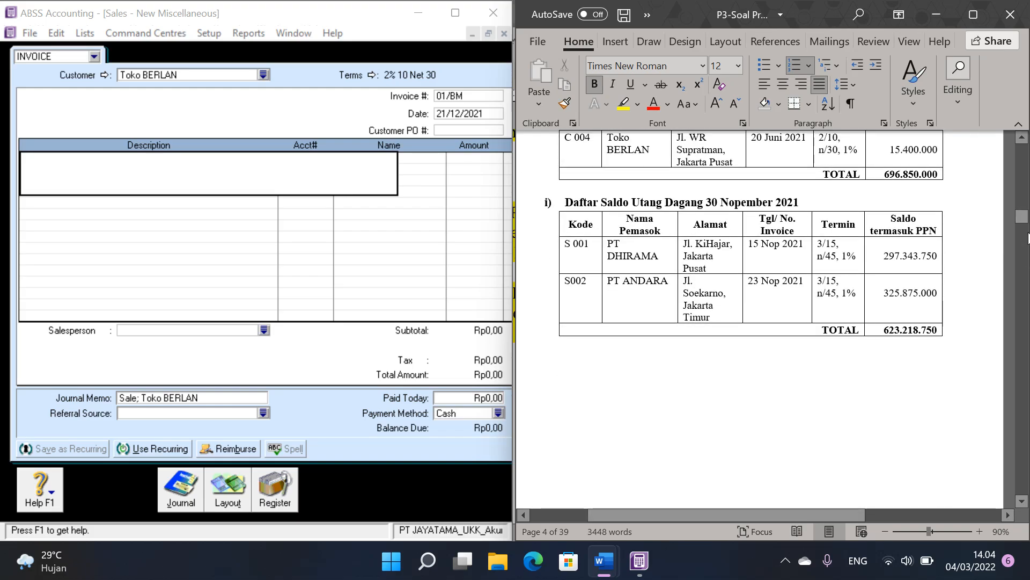
{"action": "left_click_drag", "start_coordinate": [1024, 221], "coordinate": [1024, 301]}
{"action": "left_click", "coordinate": [835, 324]}
Step: Describe the sale's first line as "Penghapusan Piutang Toko Berlan sebesar Rp. 7.700.000"
{"action": "left_click", "coordinate": [70, 169]}
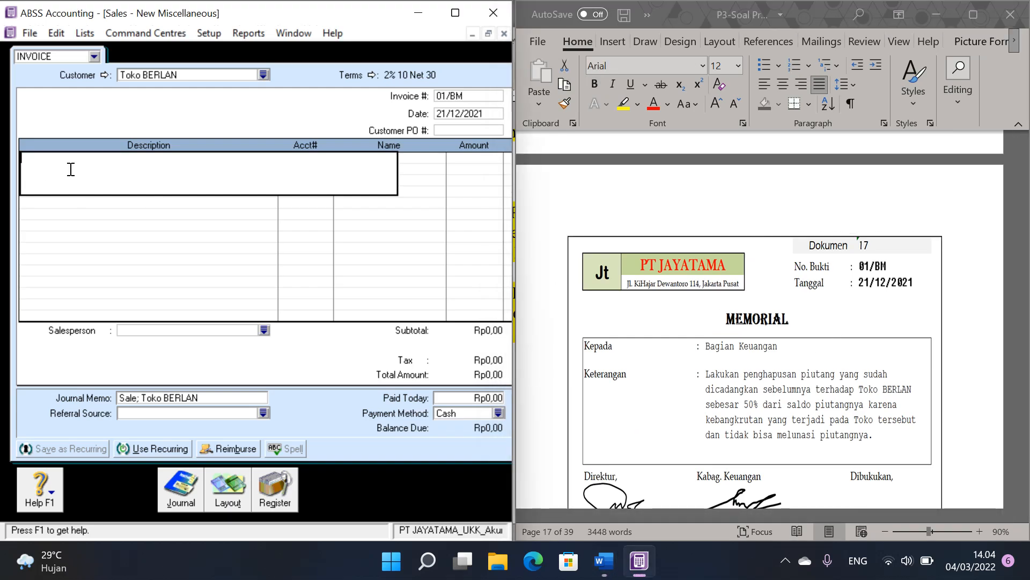
{"action": "type", "text": "Penghapusan Piutang Toko Berlan sebes"}
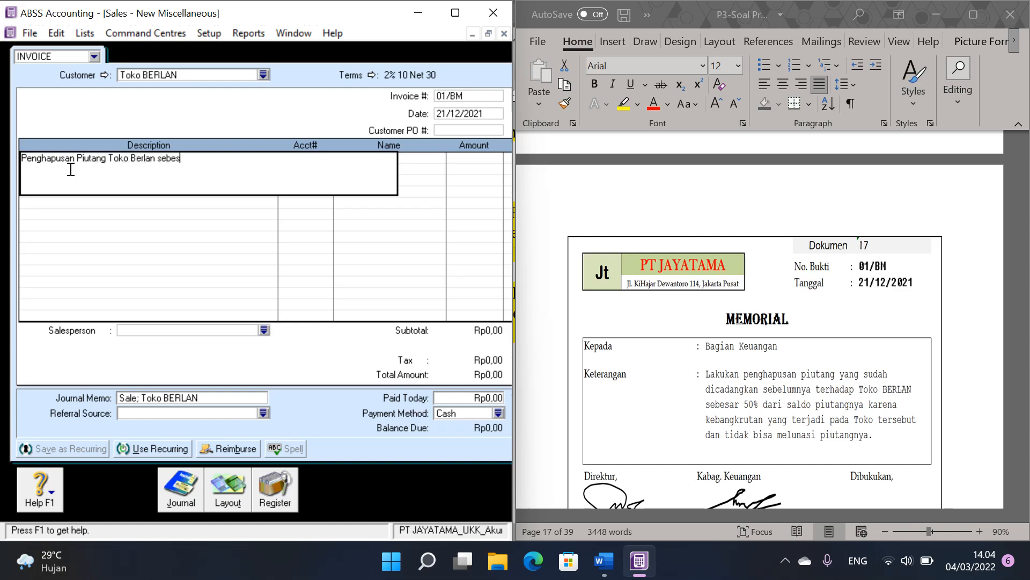
{"action": "type", "text": "ar Rp. 7.700.000"}
{"action": "key", "text": "Tab"}
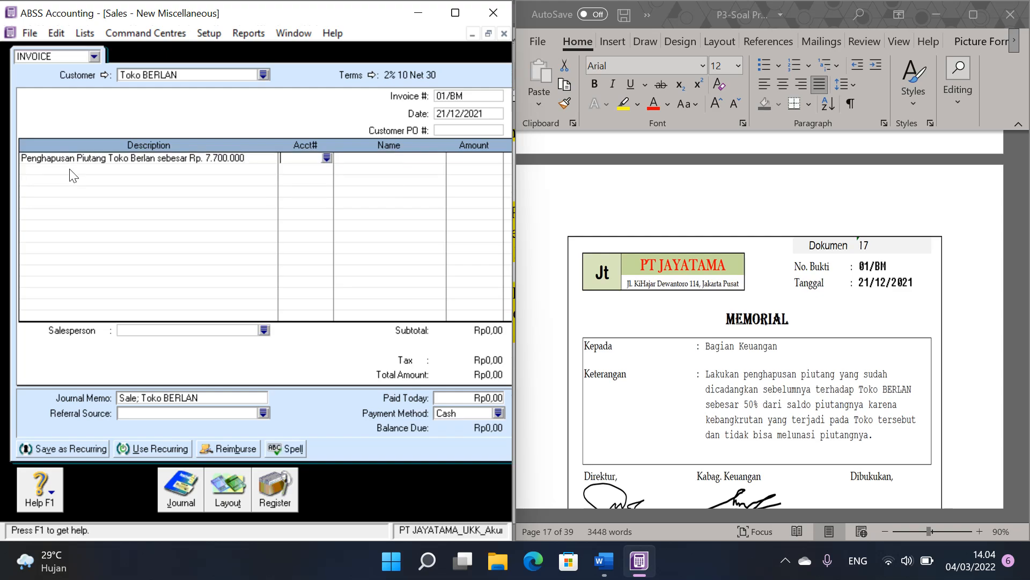
Step: Allocate the write-off line to account 1-1202 Allowance for Doubtful Debt with an amount of -7700000
{"action": "left_click", "coordinate": [330, 155]}
{"action": "scroll", "coordinate": [216, 238], "scroll_direction": "up", "scroll_amount": 4}
{"action": "scroll", "coordinate": [215, 242], "scroll_direction": "up", "scroll_amount": 1}
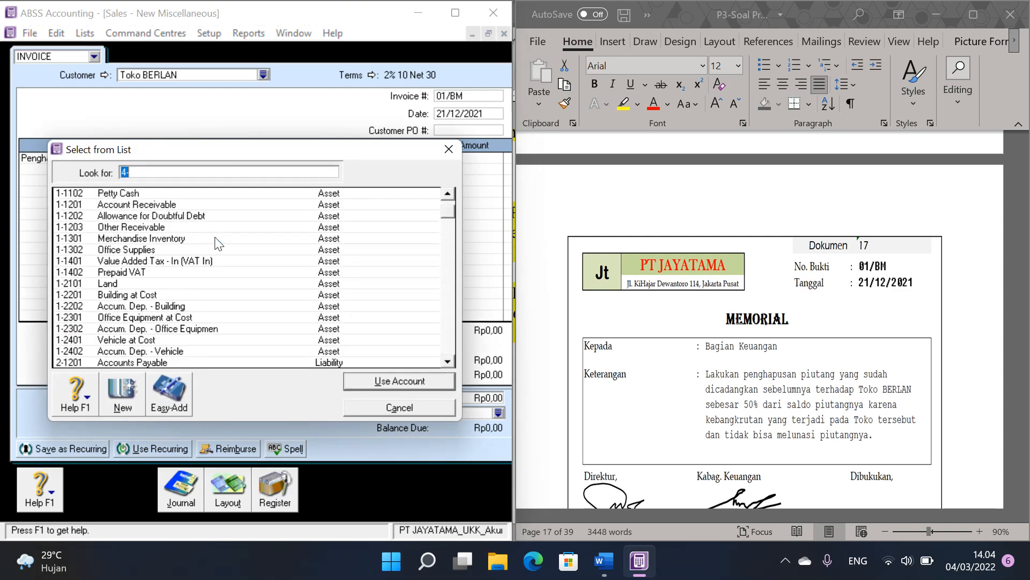
{"action": "double_click", "coordinate": [186, 215]}
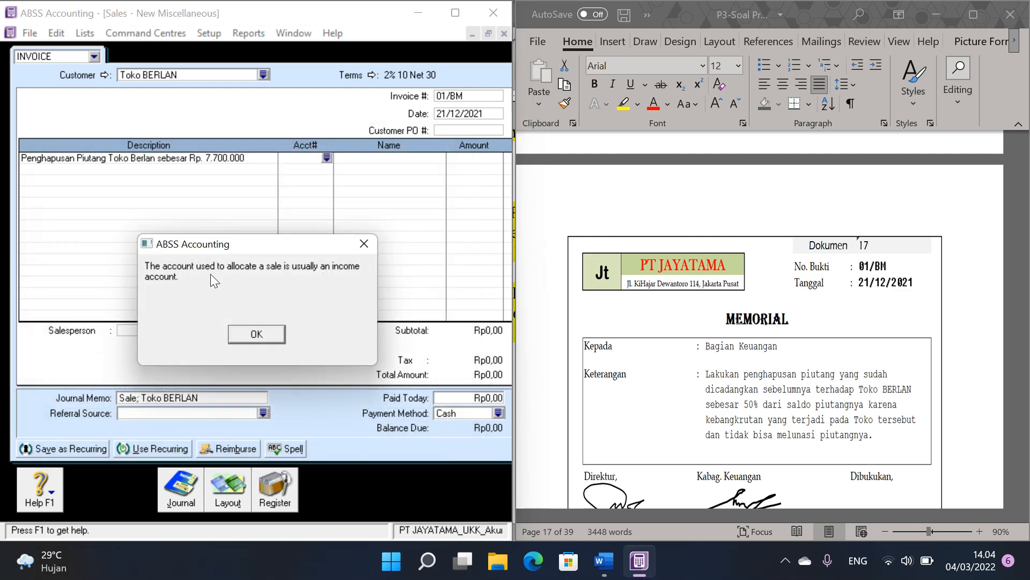
{"action": "left_click", "coordinate": [265, 334]}
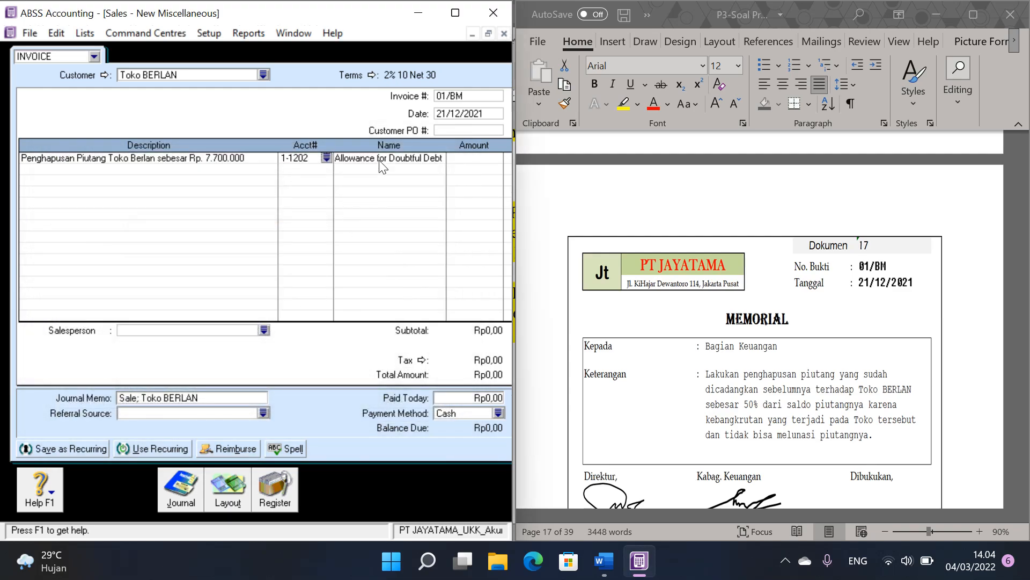
{"action": "left_click", "coordinate": [486, 160]}
{"action": "key", "text": "BackSpace"}
{"action": "type", "text": "-7700000"}
Step: Record the 01/BM sale and close the sales entry window
{"action": "left_click", "coordinate": [488, 34]}
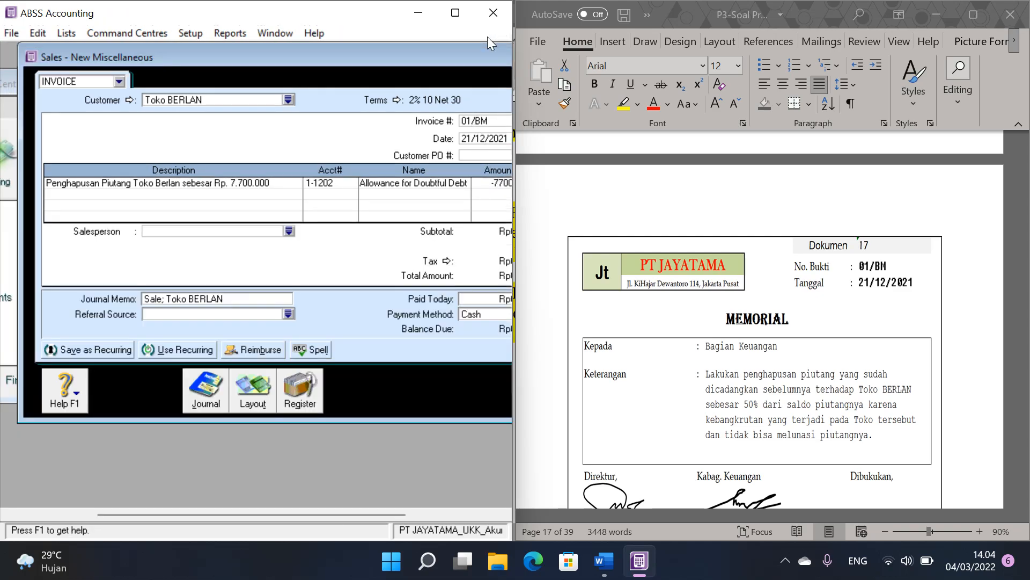
{"action": "left_click_drag", "start_coordinate": [411, 65], "coordinate": [349, 66]}
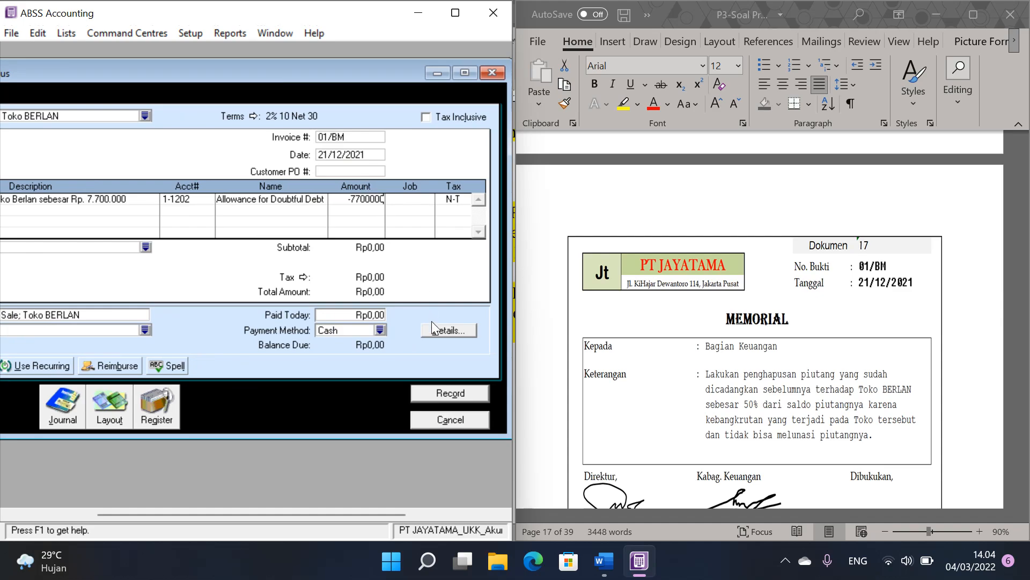
{"action": "left_click", "coordinate": [449, 392]}
{"action": "left_click", "coordinate": [449, 419]}
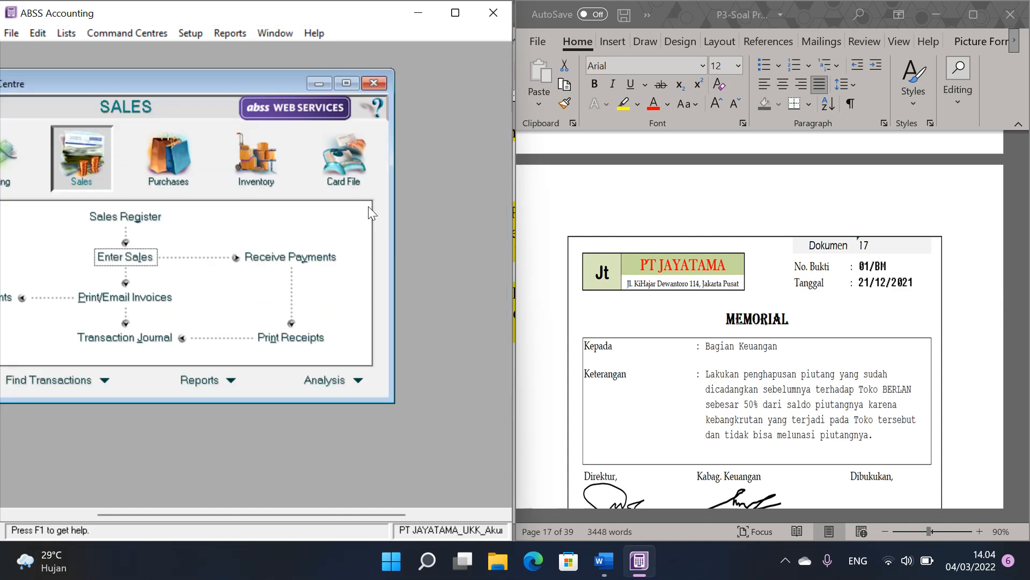
Step: Check the 01/BM entry for Toko BERLAN among all transactions in the Transaction Journal, and close the journal
{"action": "left_click", "coordinate": [125, 336]}
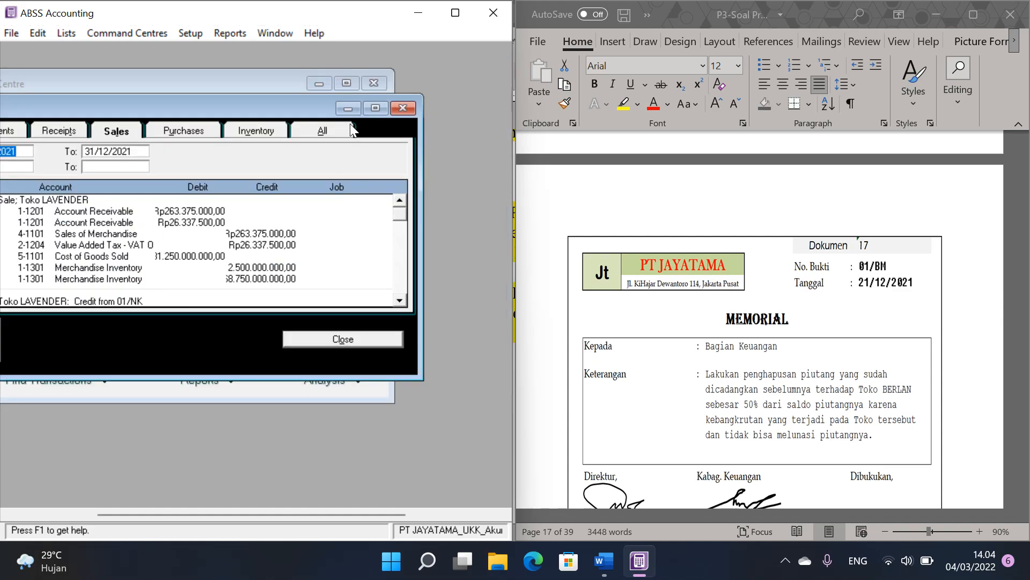
{"action": "left_click", "coordinate": [376, 107]}
{"action": "left_click", "coordinate": [432, 56]}
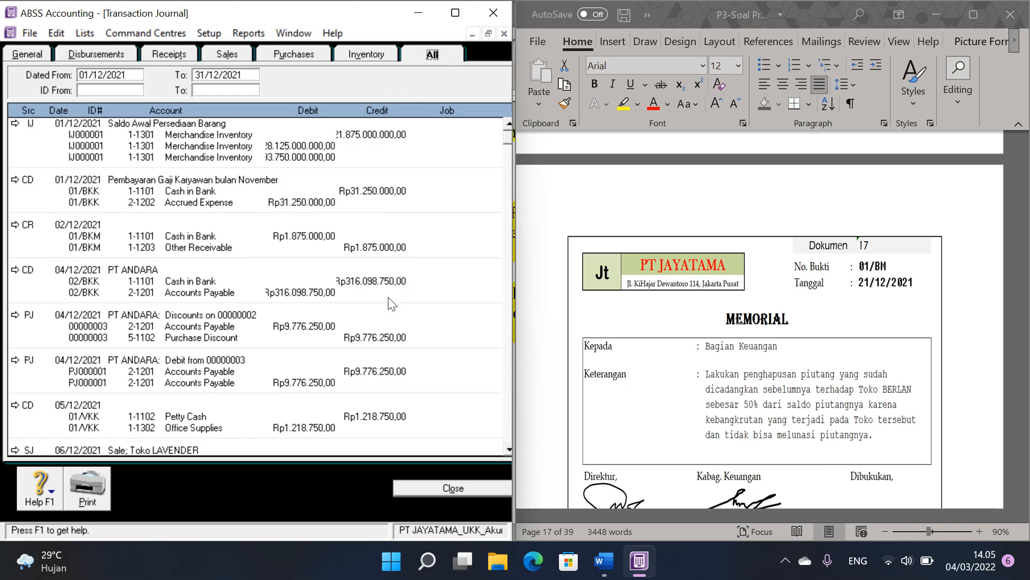
{"action": "scroll", "coordinate": [403, 322], "scroll_direction": "down", "scroll_amount": 10}
{"action": "scroll", "coordinate": [408, 408], "scroll_direction": "down", "scroll_amount": 10}
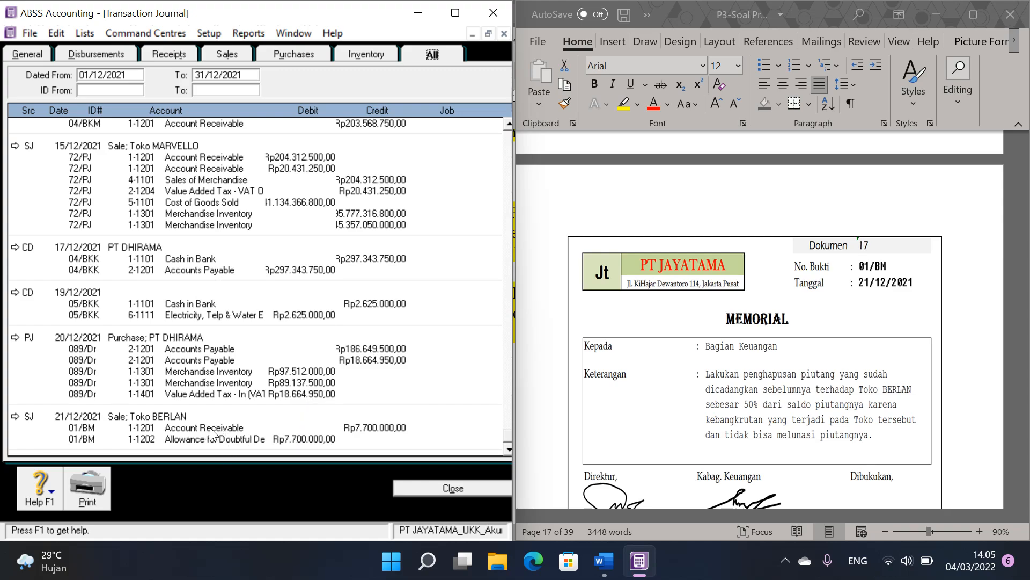
{"action": "left_click", "coordinate": [700, 285]}
{"action": "left_click", "coordinate": [491, 486]}
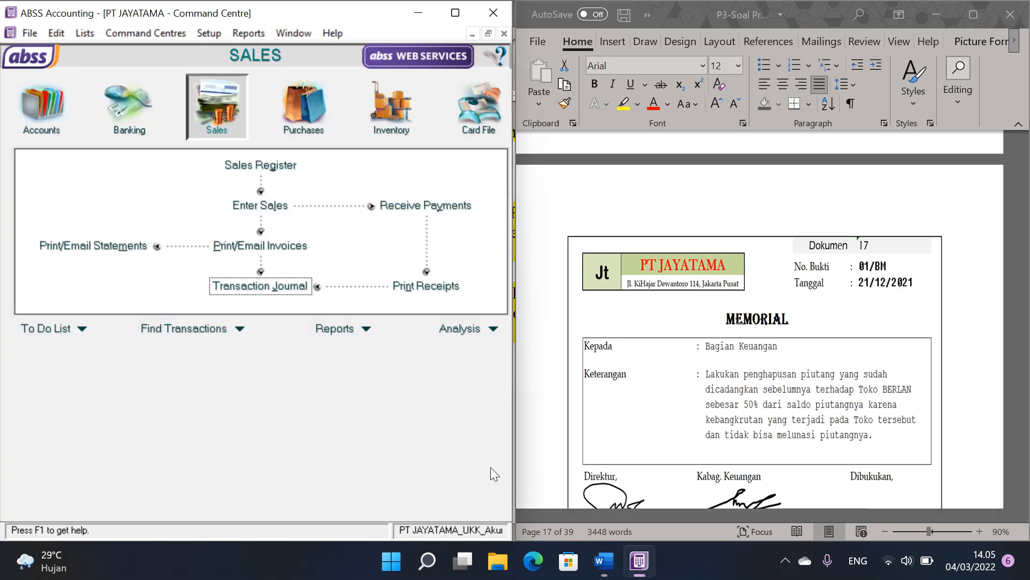
Step: Examine the Dokumen 18 debit note to PT DHIRAMA in the P3-Soal Praktik document
{"action": "left_click", "coordinate": [861, 317]}
{"action": "scroll", "coordinate": [862, 317], "scroll_direction": "down", "scroll_amount": 3}
{"action": "scroll", "coordinate": [862, 317], "scroll_direction": "down", "scroll_amount": 5}
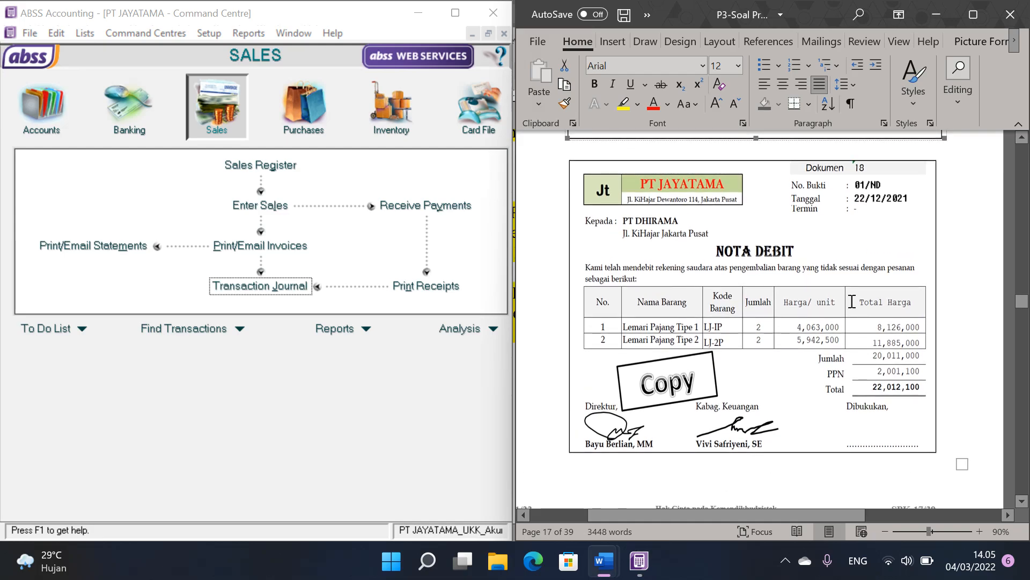
{"action": "left_click", "coordinate": [664, 234]}
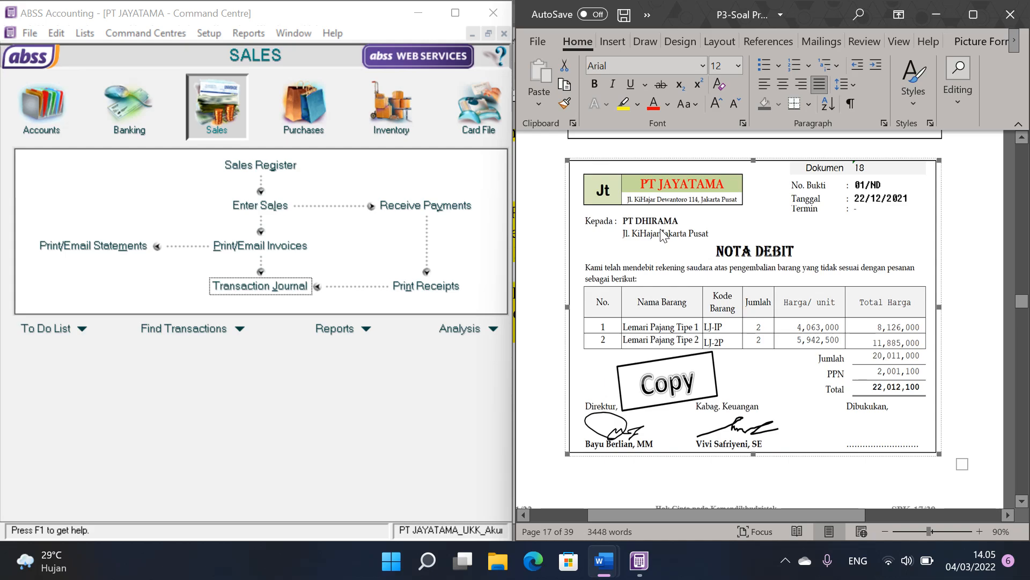
Step: Start a new purchase bill for supplier PT DHIRAMA with purchase number 01/ND and date 22/12/2021
{"action": "left_click", "coordinate": [305, 112]}
{"action": "left_click", "coordinate": [277, 206]}
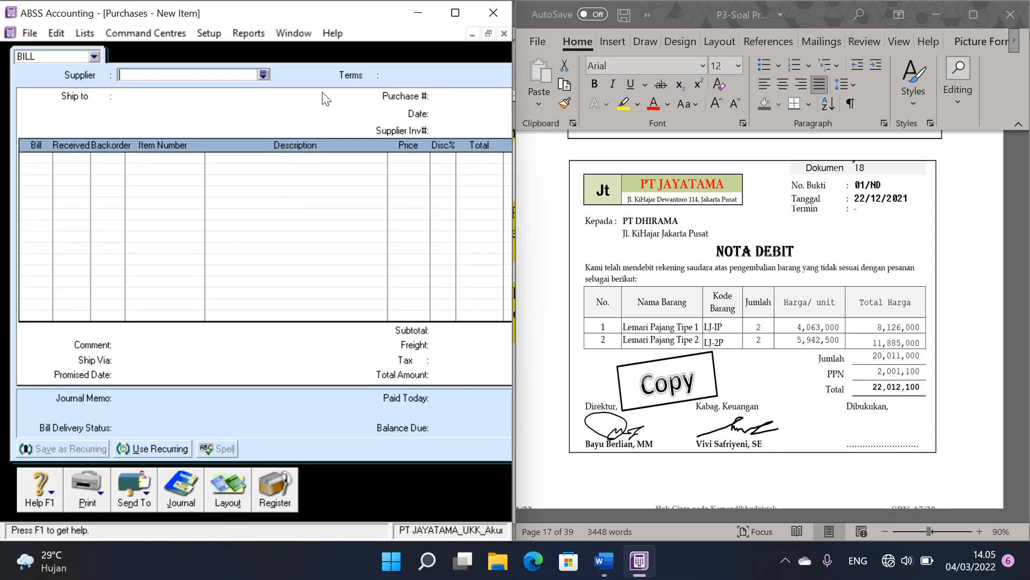
{"action": "left_click", "coordinate": [261, 73]}
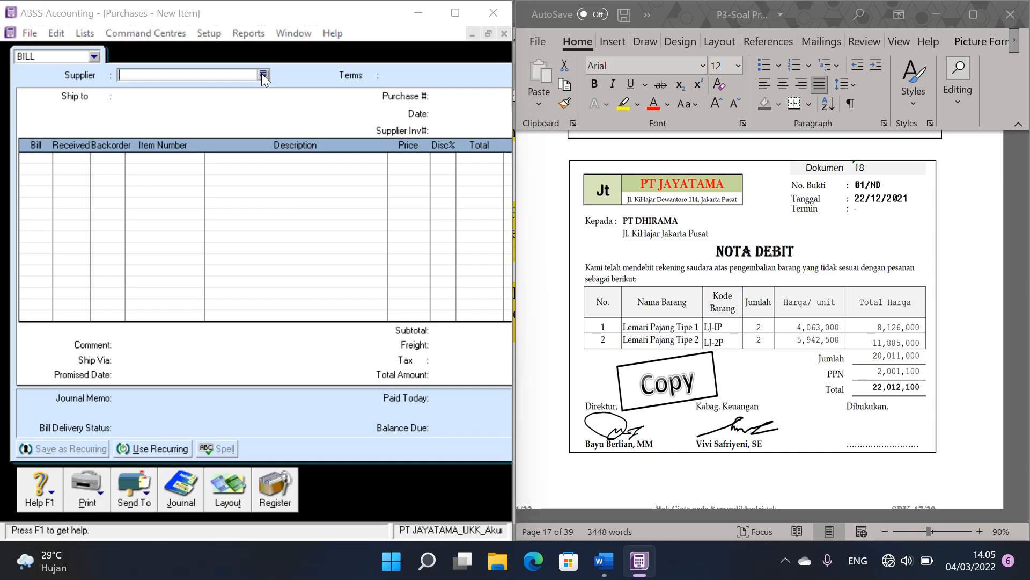
{"action": "double_click", "coordinate": [160, 204]}
{"action": "left_click", "coordinate": [465, 96]}
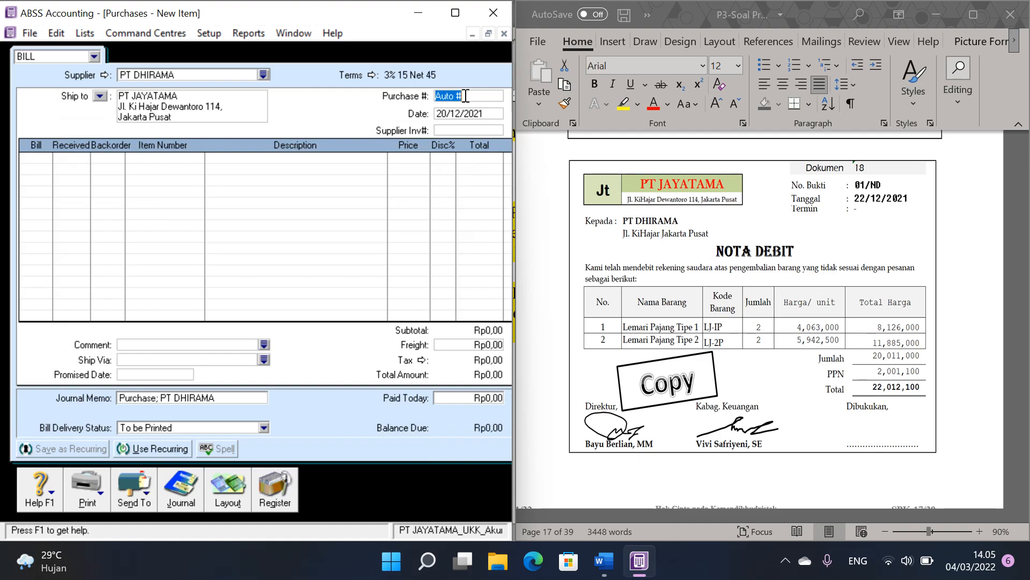
{"action": "type", "text": "0"}
{"action": "type", "text": "1/ND"}
{"action": "type", "text": "22/12"}
{"action": "type", "text": "/2021"}
Step: Add return lines to the bill for items LJ-1P and LJ-2P, each with a quantity of -2
{"action": "left_click", "coordinate": [50, 157]}
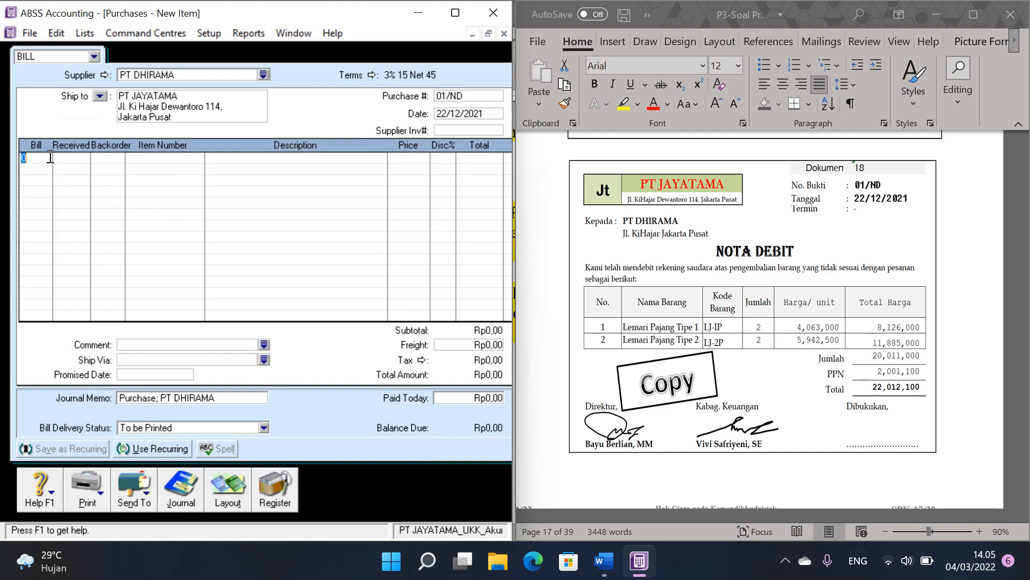
{"action": "type", "text": "2"}
{"action": "key", "text": "Tab"}
{"action": "key", "text": "Return"}
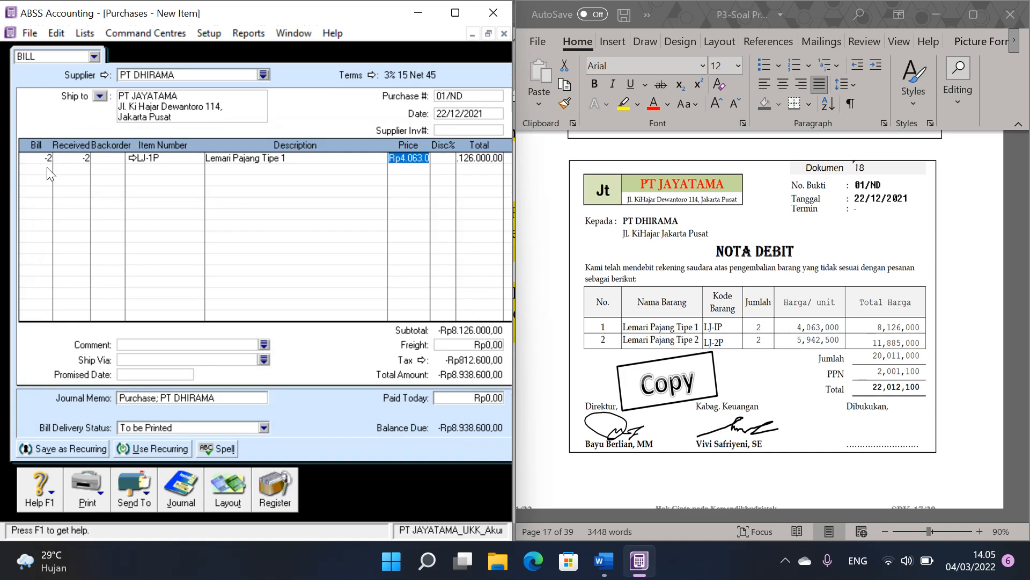
{"action": "left_click", "coordinate": [49, 168]}
{"action": "type", "text": "-2"}
{"action": "key", "text": "Tab"}
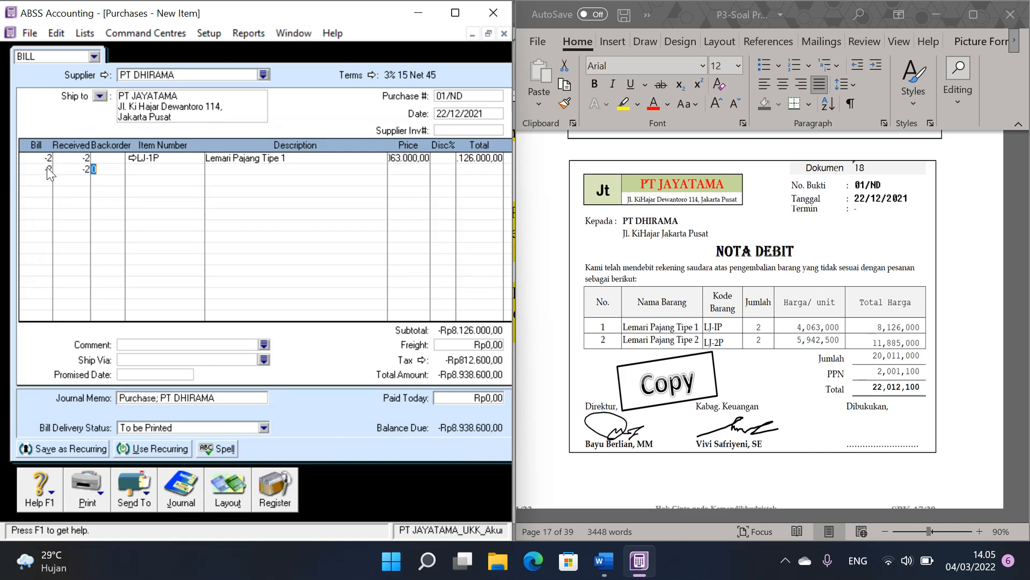
{"action": "double_click", "coordinate": [246, 200]}
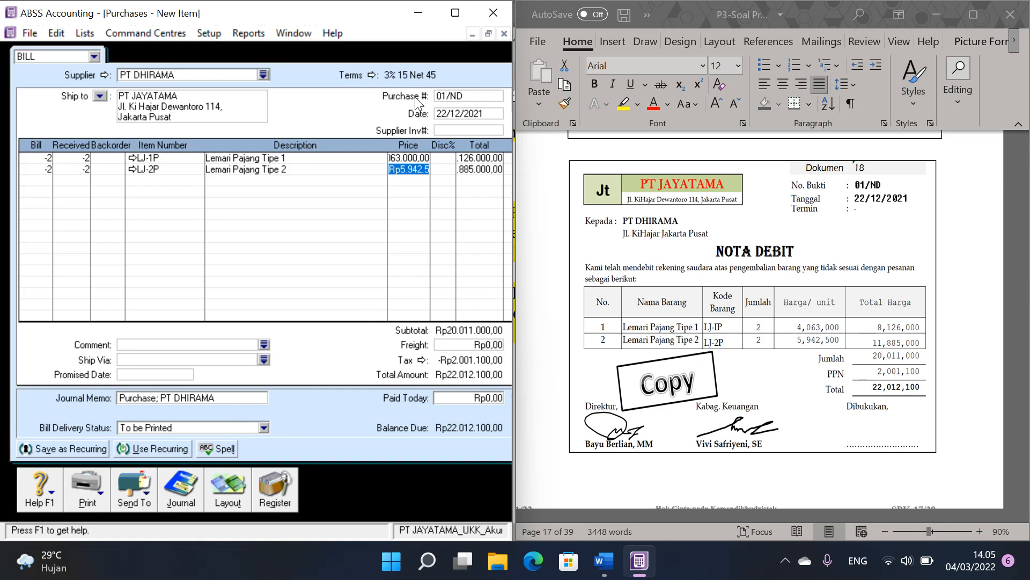
Step: Record the 01/ND purchase return and close the purchase entry window
{"action": "left_click", "coordinate": [487, 33]}
{"action": "left_click_drag", "start_coordinate": [414, 67], "coordinate": [248, 64]}
{"action": "left_click", "coordinate": [481, 384]}
{"action": "left_click", "coordinate": [479, 408]}
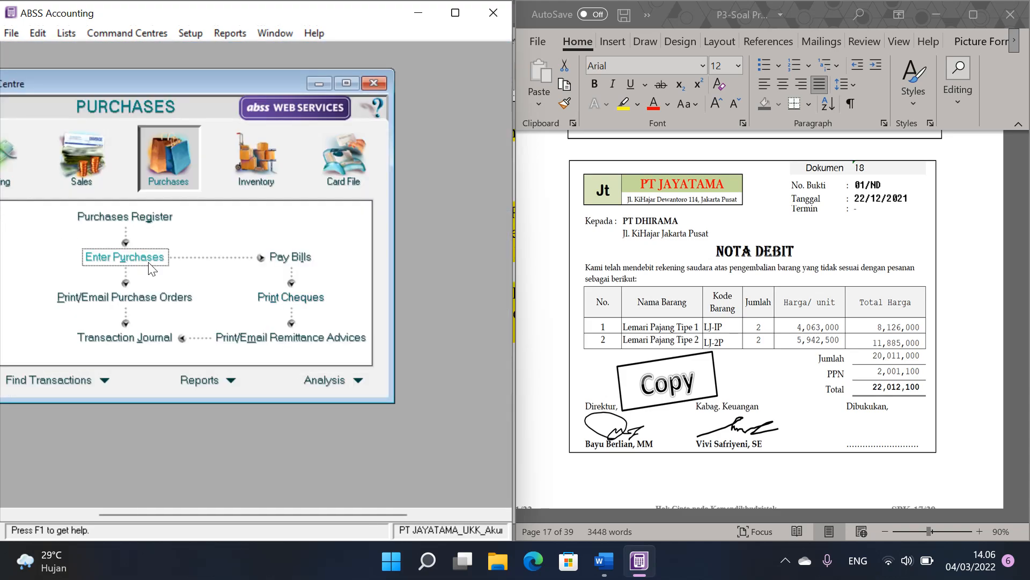
Step: Open the Settle Returns & Debits form for PT DHIRAMA's 01/ND debit from the Purchases Register
{"action": "left_click", "coordinate": [144, 262]}
{"action": "left_click", "coordinate": [176, 446]}
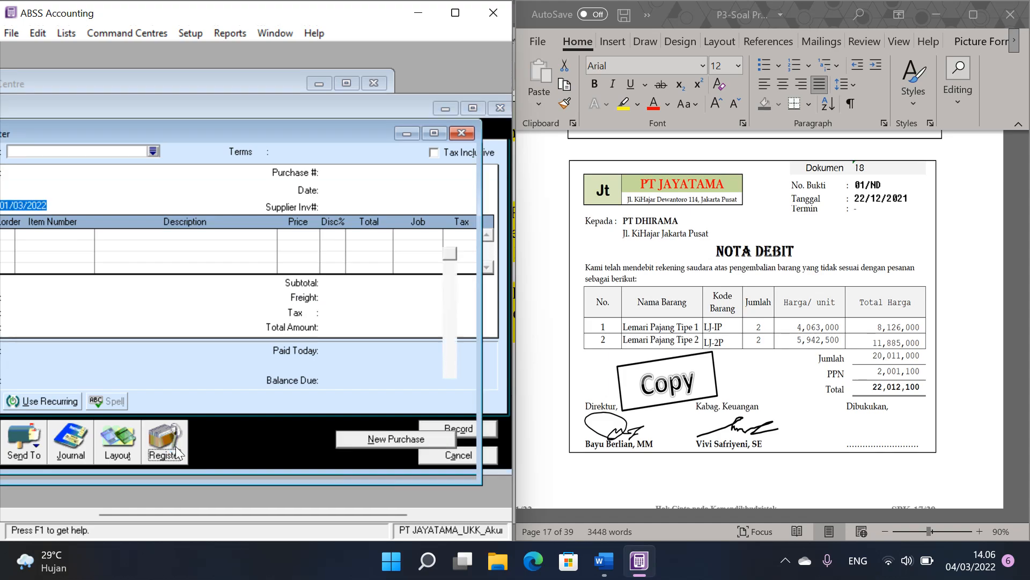
{"action": "left_click_drag", "start_coordinate": [259, 131], "coordinate": [305, 105]}
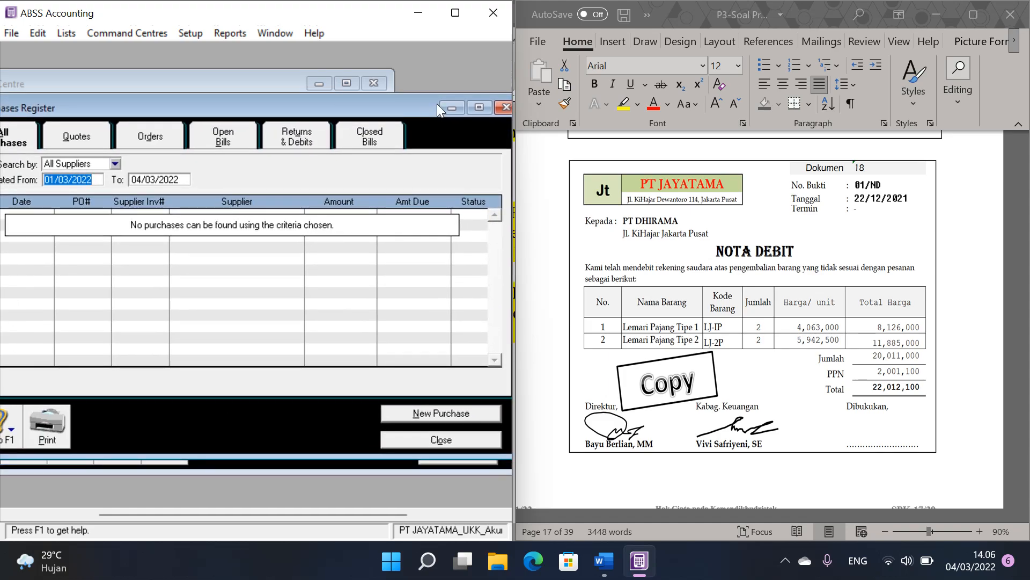
{"action": "left_click", "coordinate": [478, 105]}
{"action": "left_click", "coordinate": [345, 62]}
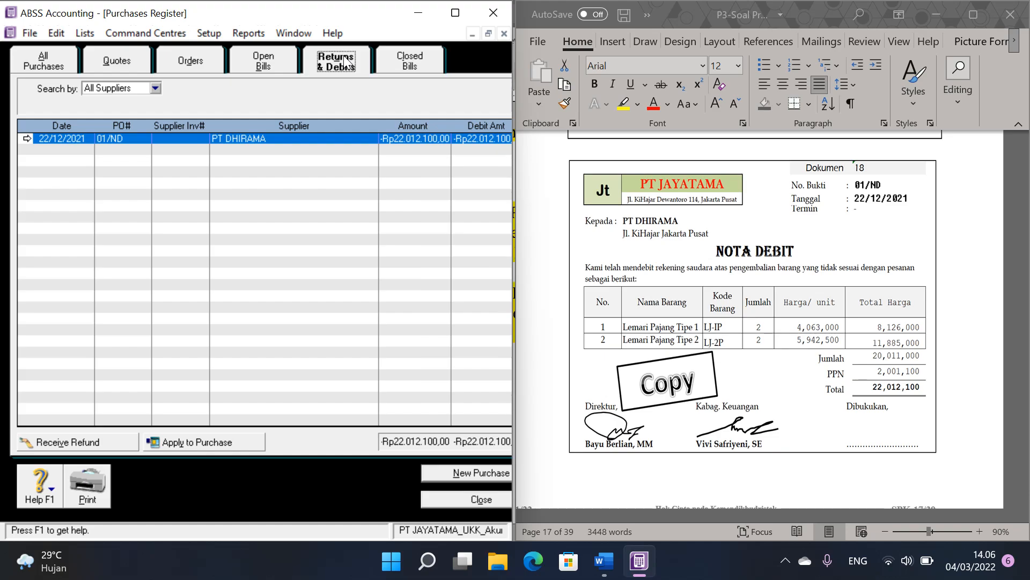
{"action": "left_click", "coordinate": [205, 442]}
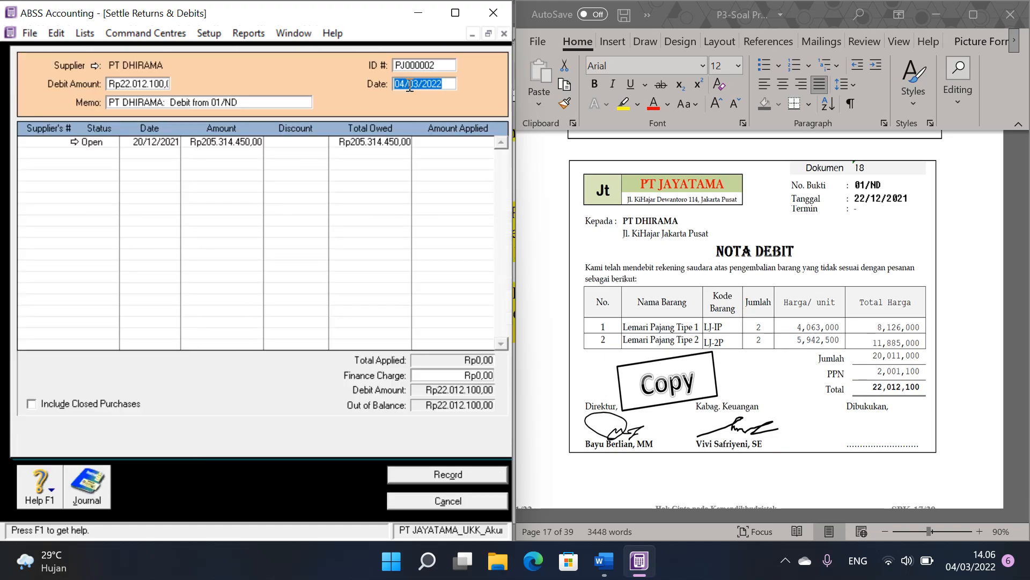
Step: Set the debit settlement's ID number to 01/ND and its date to 20/12/2021
{"action": "left_click", "coordinate": [437, 66]}
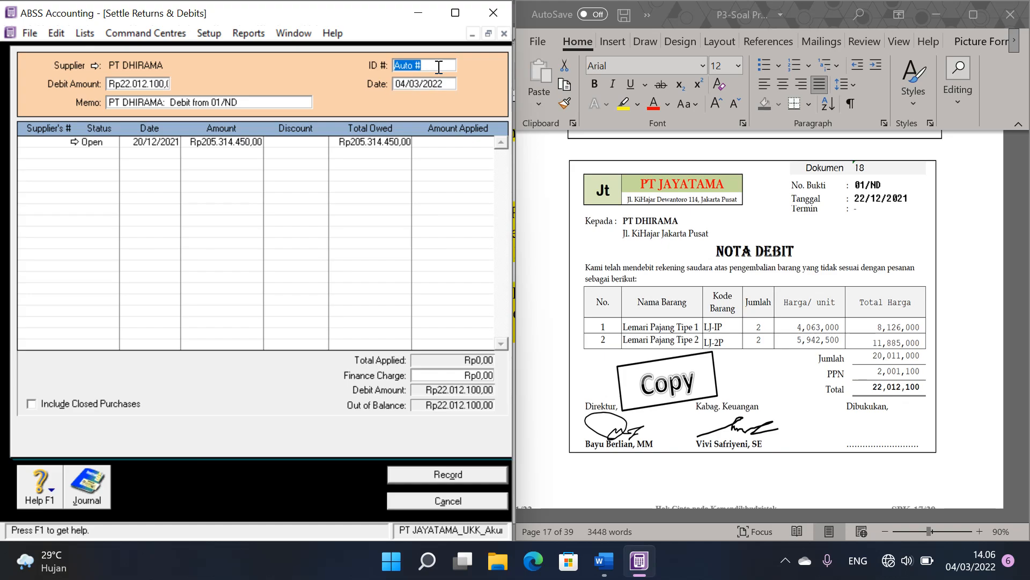
{"action": "type", "text": "01/ND"}
{"action": "key", "text": "Tab"}
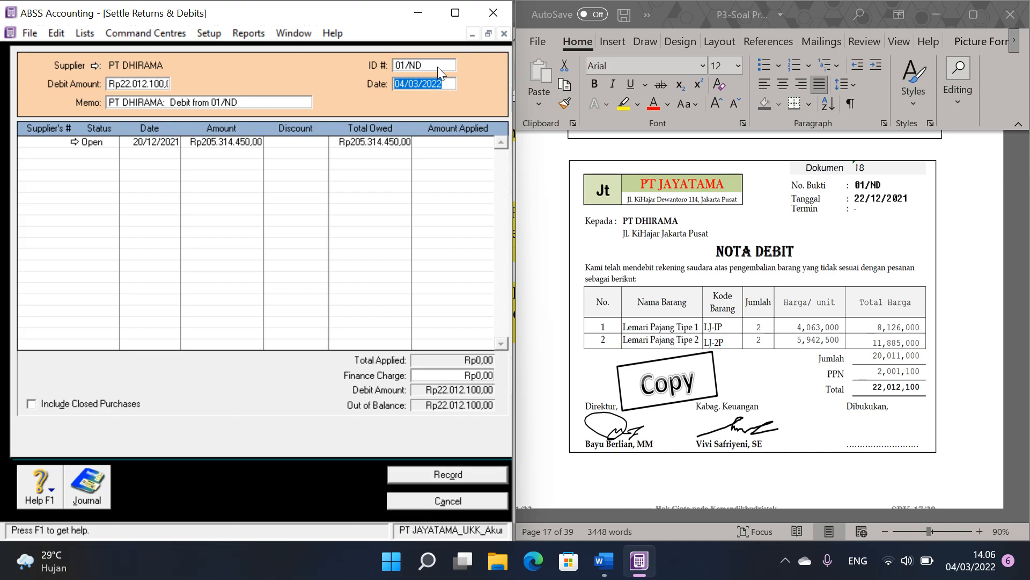
{"action": "type", "text": "20/12/2021"}
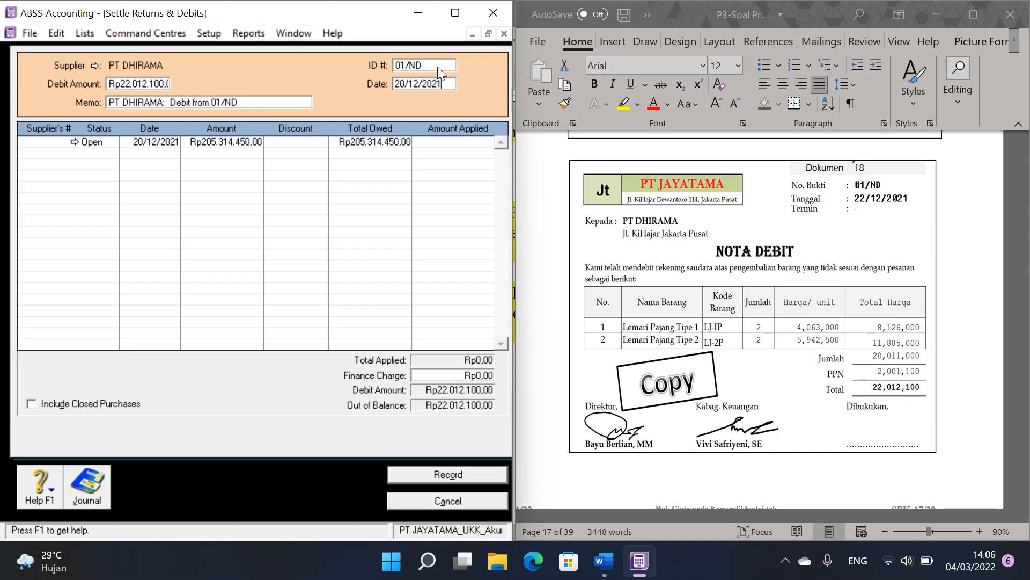
Step: Apply the Rp22.012.100 debit to the open 20/12/2021 purchase, record the settlement, and close the register and purchase entry windows
{"action": "left_click", "coordinate": [448, 143]}
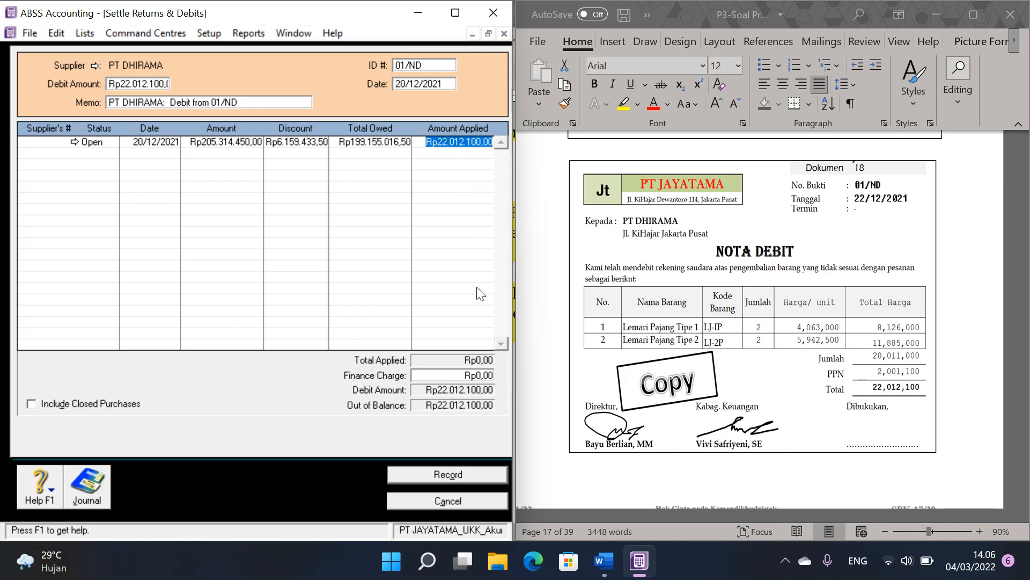
{"action": "left_click", "coordinate": [469, 475]}
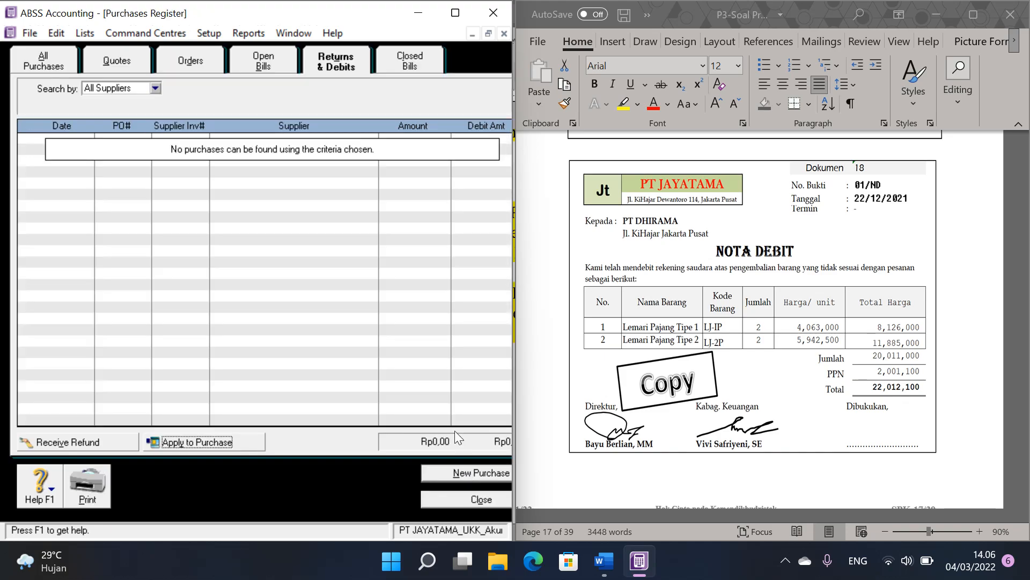
{"action": "left_click", "coordinate": [479, 502]}
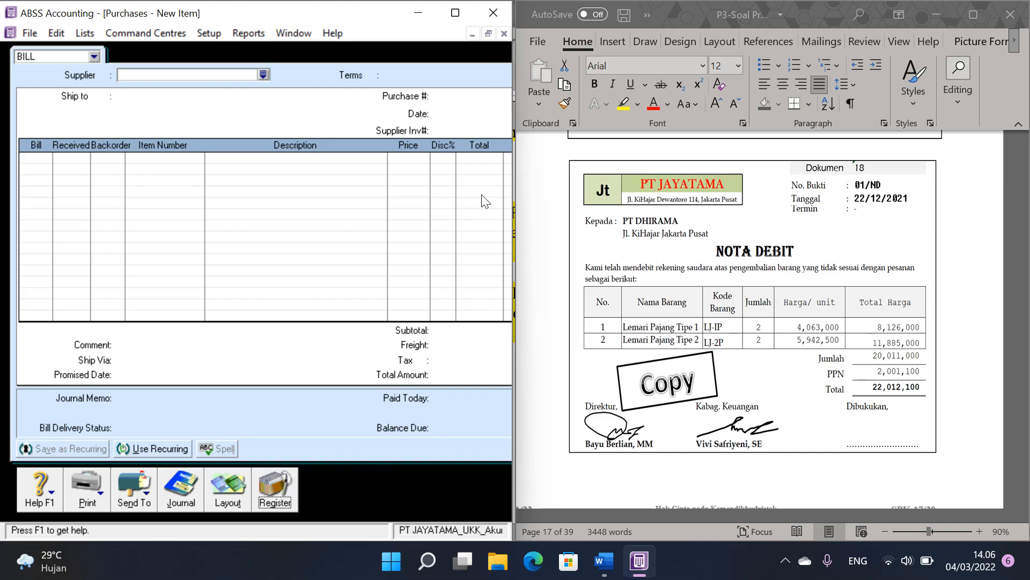
{"action": "left_click", "coordinate": [504, 33]}
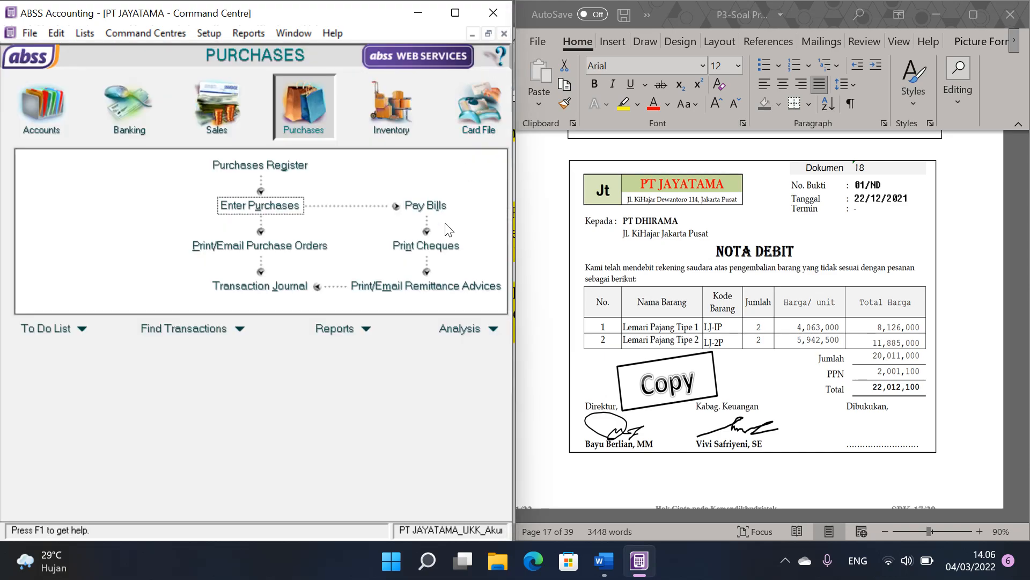
Step: Go to Dokumen 19 in the Word voucher file and start a Spend Money entry paid from account 1-1102 Petty Cash
{"action": "left_click", "coordinate": [878, 330]}
{"action": "scroll", "coordinate": [881, 325], "scroll_direction": "down", "scroll_amount": 2}
{"action": "scroll", "coordinate": [880, 325], "scroll_direction": "down", "scroll_amount": 6}
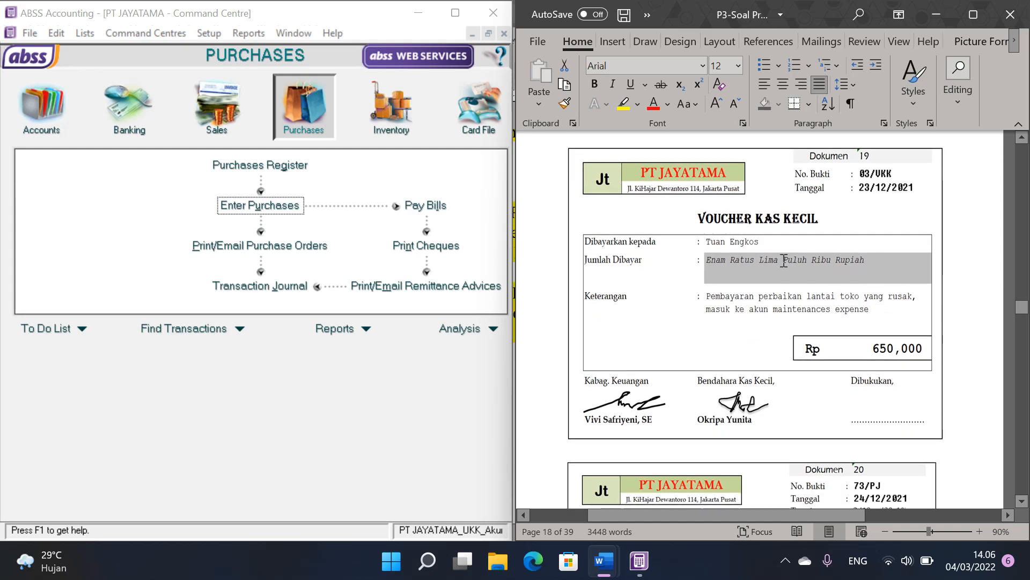
{"action": "left_click", "coordinate": [129, 111]}
{"action": "left_click", "coordinate": [116, 173]}
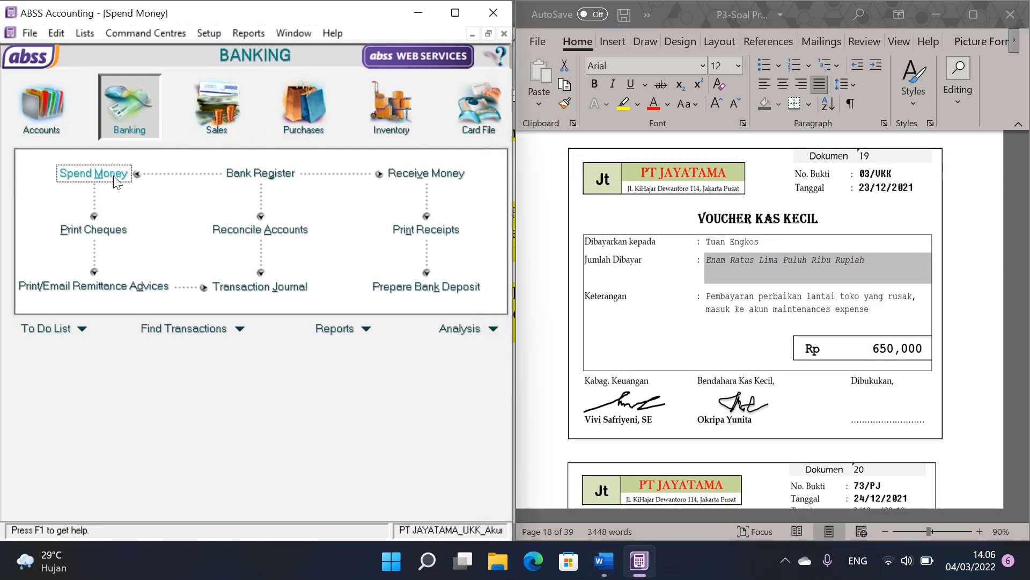
{"action": "left_click", "coordinate": [124, 65]}
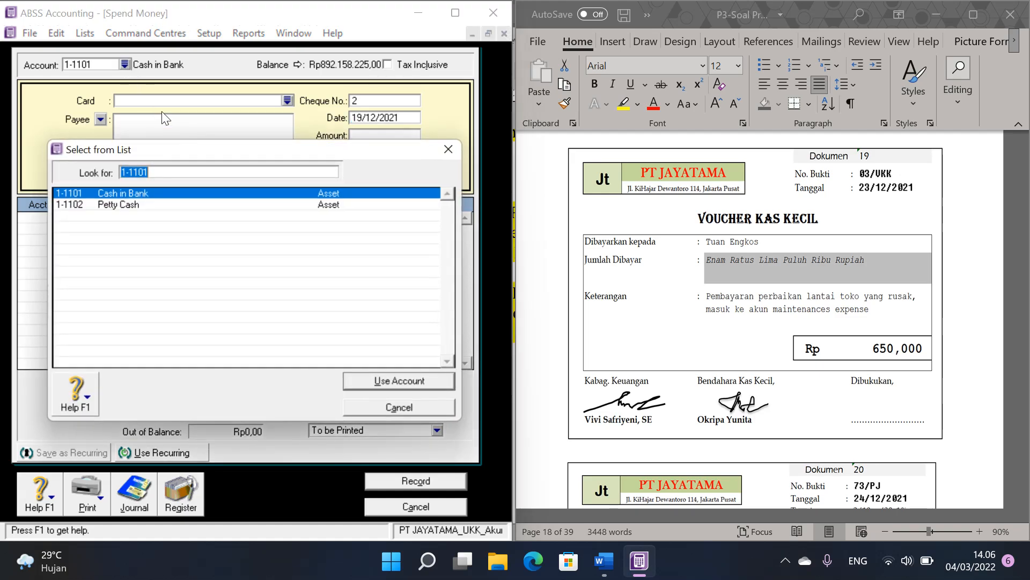
{"action": "double_click", "coordinate": [136, 205]}
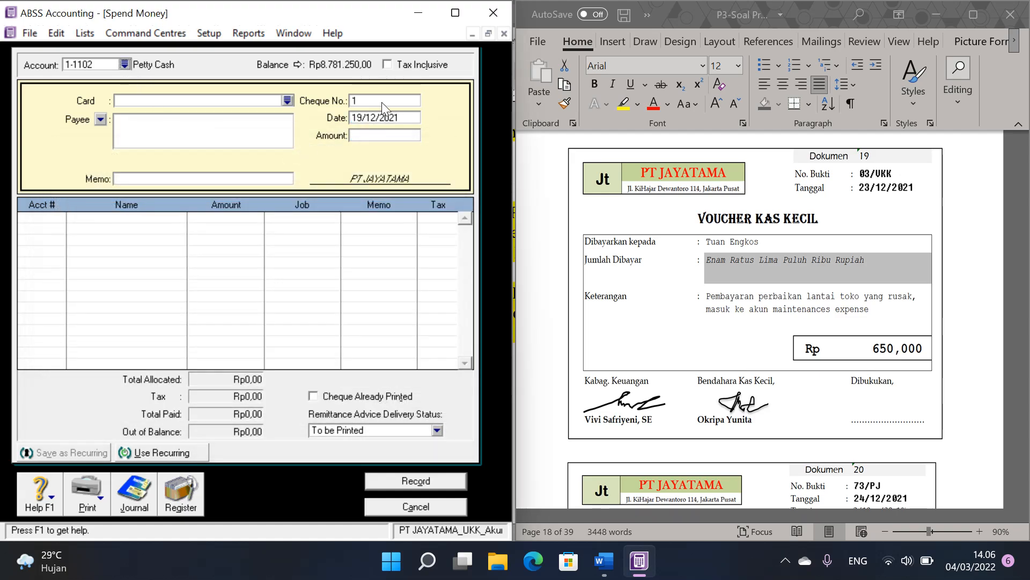
Step: Fill in the petty cash payment with cheque number 03/VKK, date 23/12/2021 and amount 650000
{"action": "type", "text": "03/UKK"}
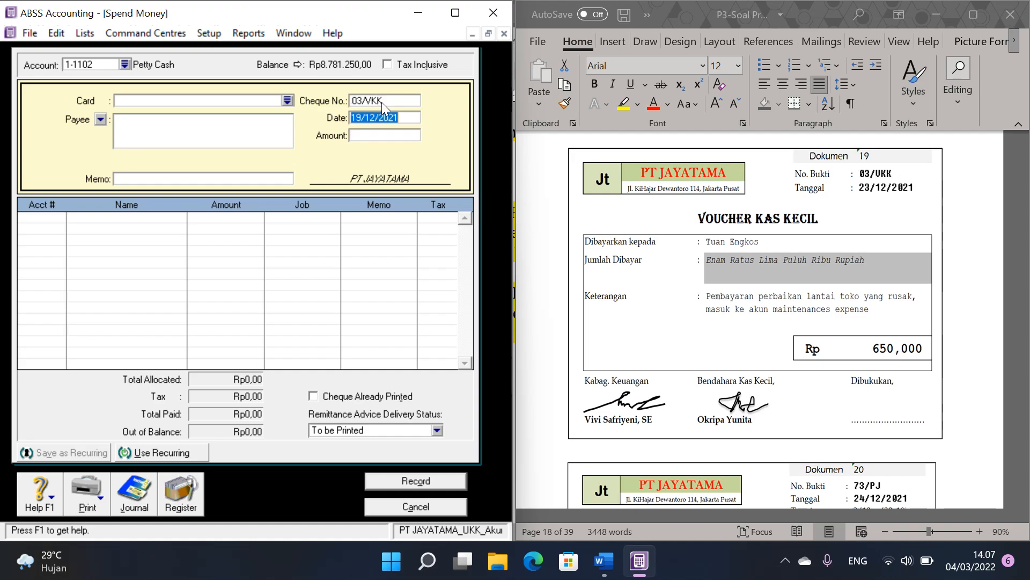
{"action": "type", "text": "23/12/2021"}
{"action": "key", "text": "Tab"}
{"action": "type", "text": "650000"}
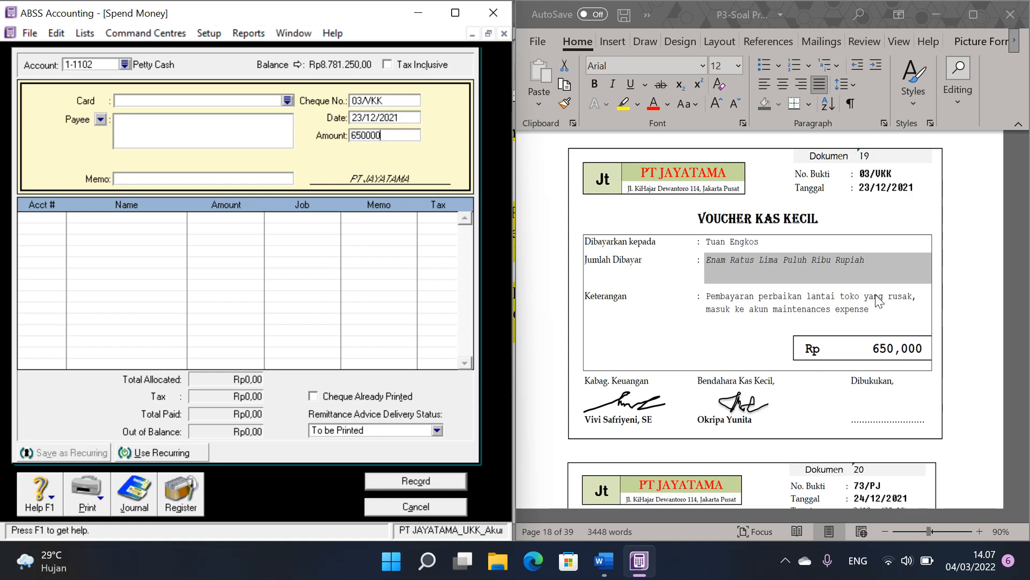
Step: Allocate the 03/VKK payment to account 6-1105 Maintenance Expense, record it and close the Spend Money window
{"action": "left_click", "coordinate": [43, 217]}
{"action": "type", "text": "6-"}
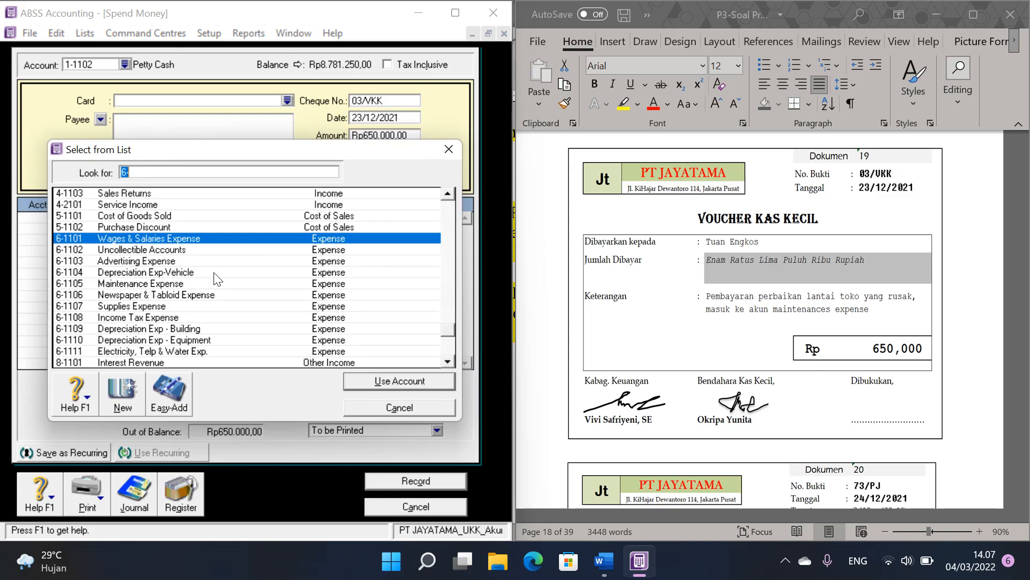
{"action": "left_click", "coordinate": [160, 279]}
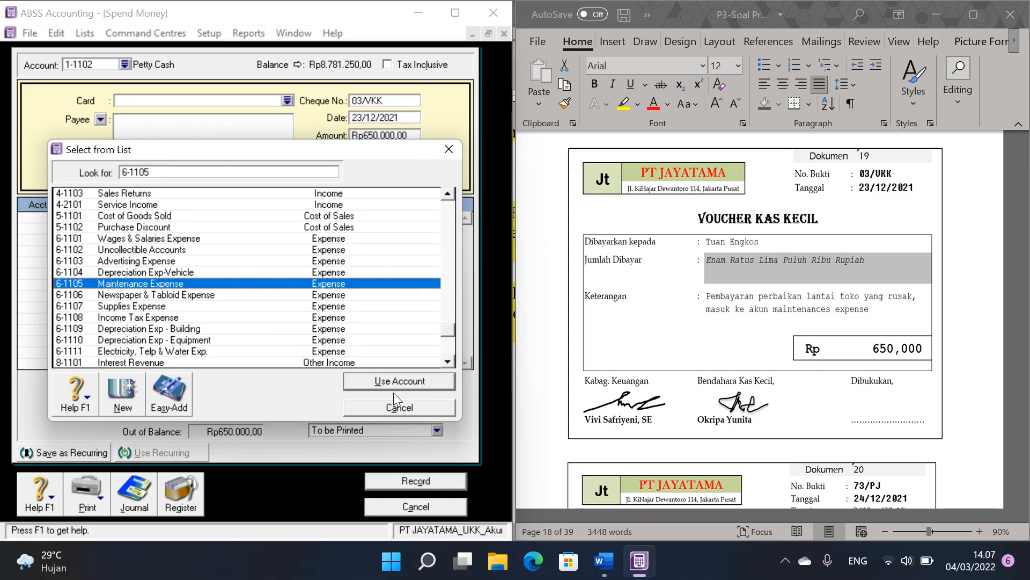
{"action": "left_click", "coordinate": [427, 382]}
{"action": "left_click", "coordinate": [430, 481]}
{"action": "left_click", "coordinate": [426, 500]}
Step: Start a sales invoice for customer Toko ARMIDA from Dokumen 20 with invoice number 73/PJ and date 24/12/2021
{"action": "left_click", "coordinate": [825, 346]}
{"action": "scroll", "coordinate": [825, 346], "scroll_direction": "down", "scroll_amount": 3}
{"action": "scroll", "coordinate": [825, 346], "scroll_direction": "down", "scroll_amount": 3}
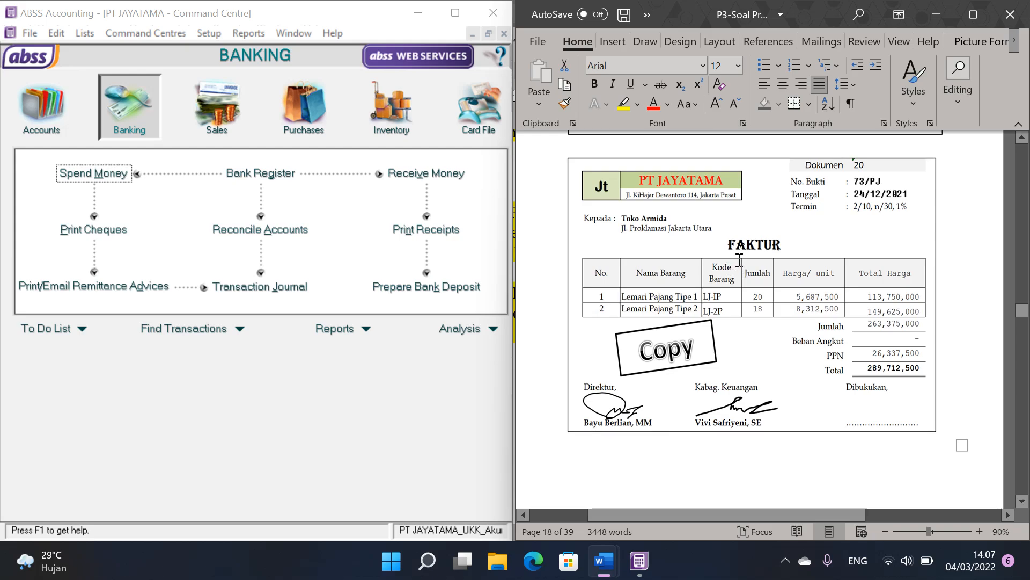
{"action": "left_click", "coordinate": [664, 213]}
{"action": "left_click", "coordinate": [219, 108]}
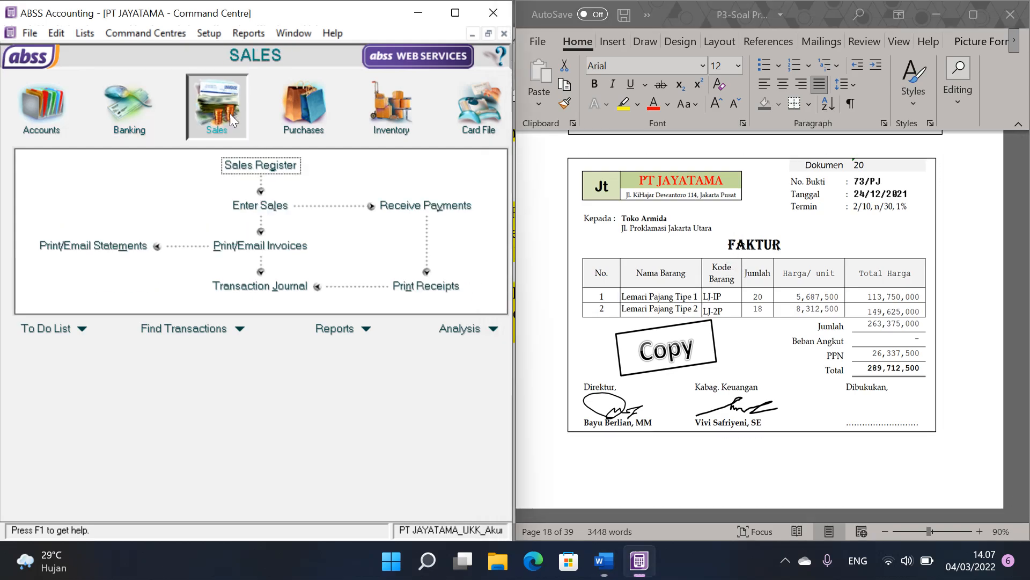
{"action": "left_click", "coordinate": [278, 202]}
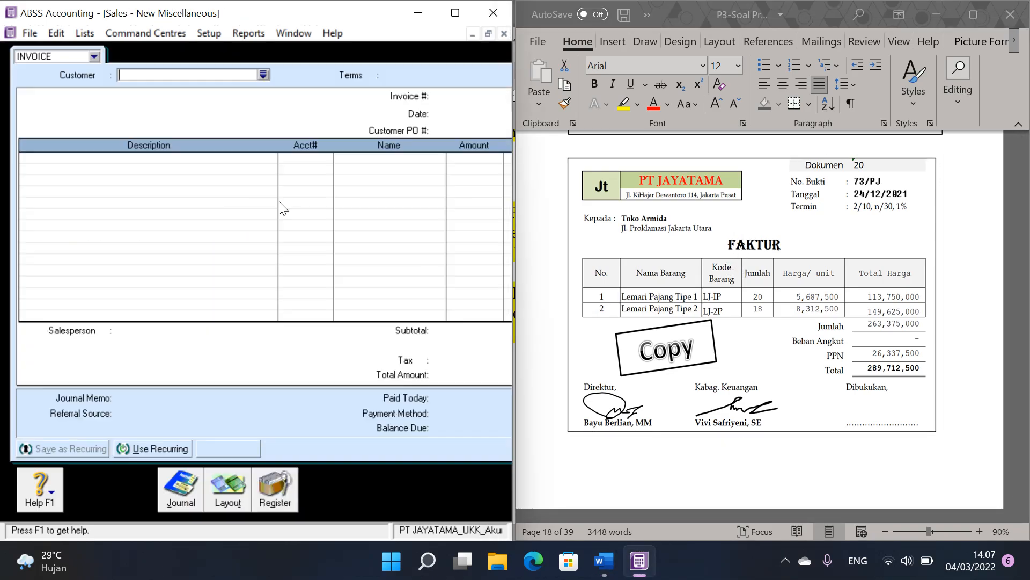
{"action": "left_click", "coordinate": [263, 75]}
{"action": "double_click", "coordinate": [123, 194]}
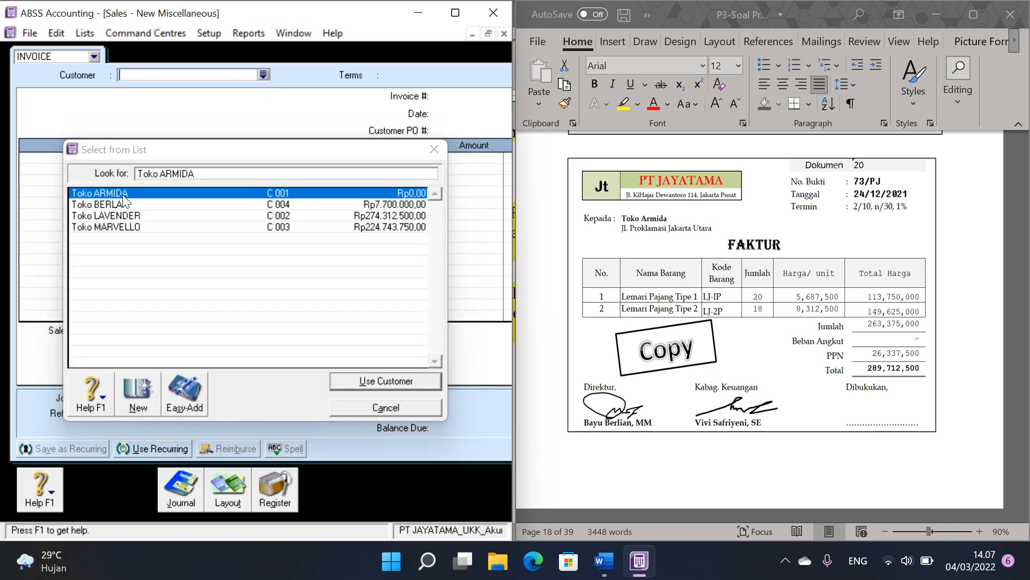
{"action": "left_click", "coordinate": [452, 100]}
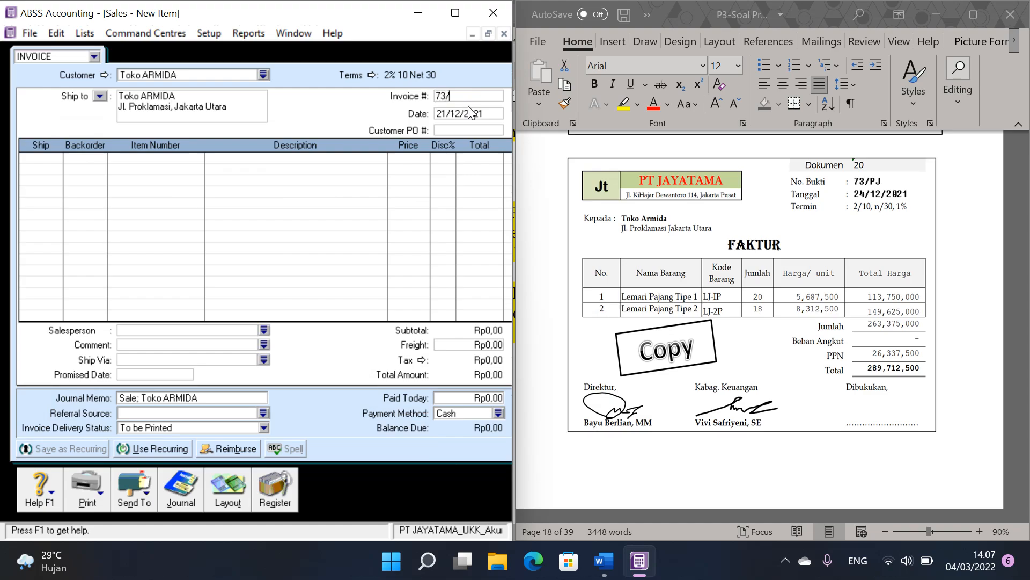
{"action": "type", "text": "24/12/"}
Step: Add an invoice line shipping 20 units of item LJ-1P at a price of 5687500
{"action": "left_click", "coordinate": [48, 157]}
{"action": "type", "text": "20"}
{"action": "key", "text": "Tab"}
{"action": "key", "text": "Tab"}
{"action": "key", "text": "Tab"}
{"action": "key", "text": "Return"}
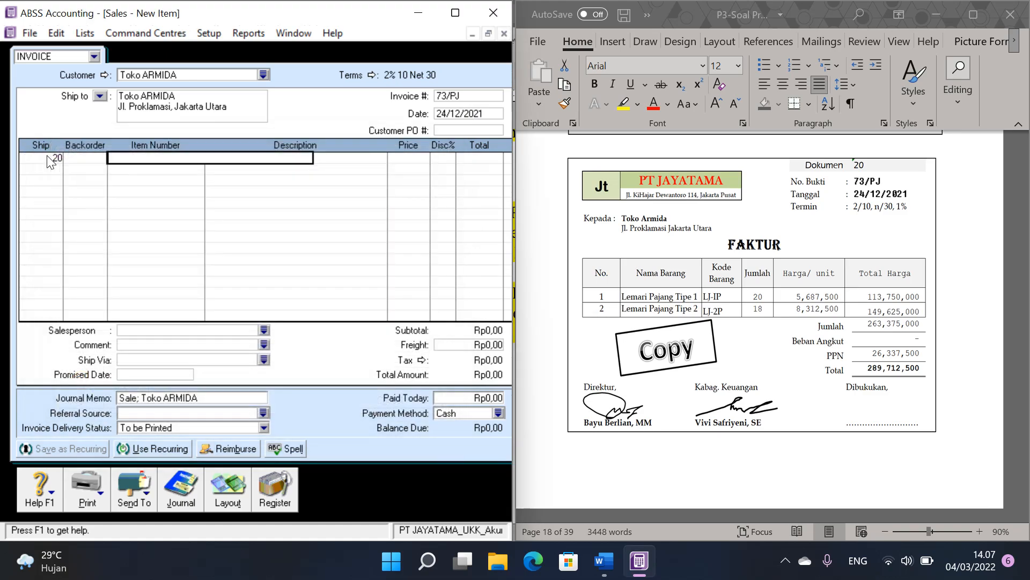
{"action": "type", "text": "5687500"}
{"action": "key", "text": "Tab"}
Step: Add a second invoice line shipping 18 units of item LJ-2P at a price of 8312500
{"action": "left_click", "coordinate": [45, 160]}
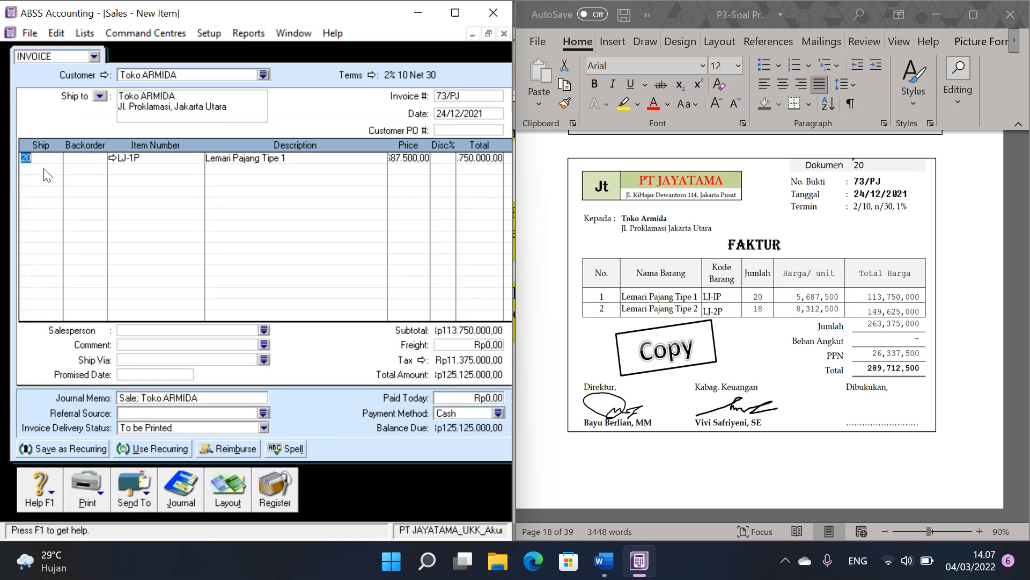
{"action": "left_click", "coordinate": [45, 169]}
{"action": "type", "text": "18"}
{"action": "key", "text": "Tab"}
{"action": "key", "text": "Tab"}
{"action": "key", "text": "Tab"}
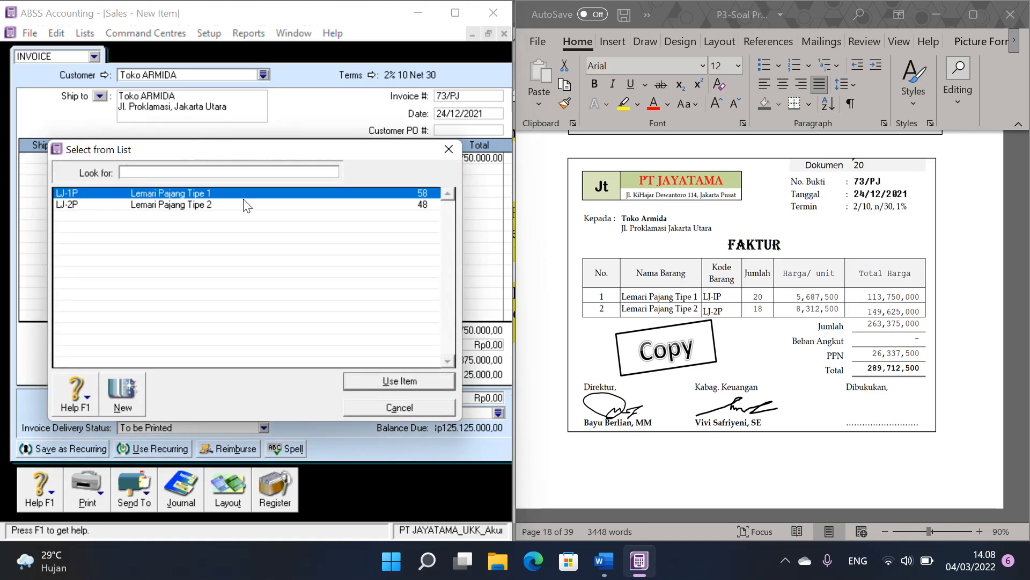
{"action": "double_click", "coordinate": [243, 204]}
{"action": "key", "text": "Tab"}
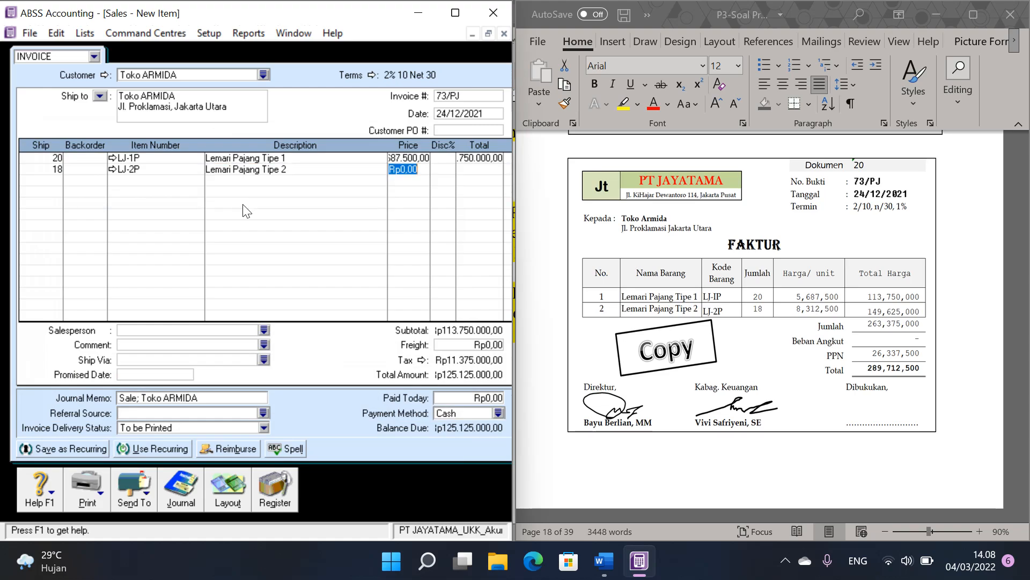
{"action": "type", "text": "8312500"}
{"action": "key", "text": "Tab"}
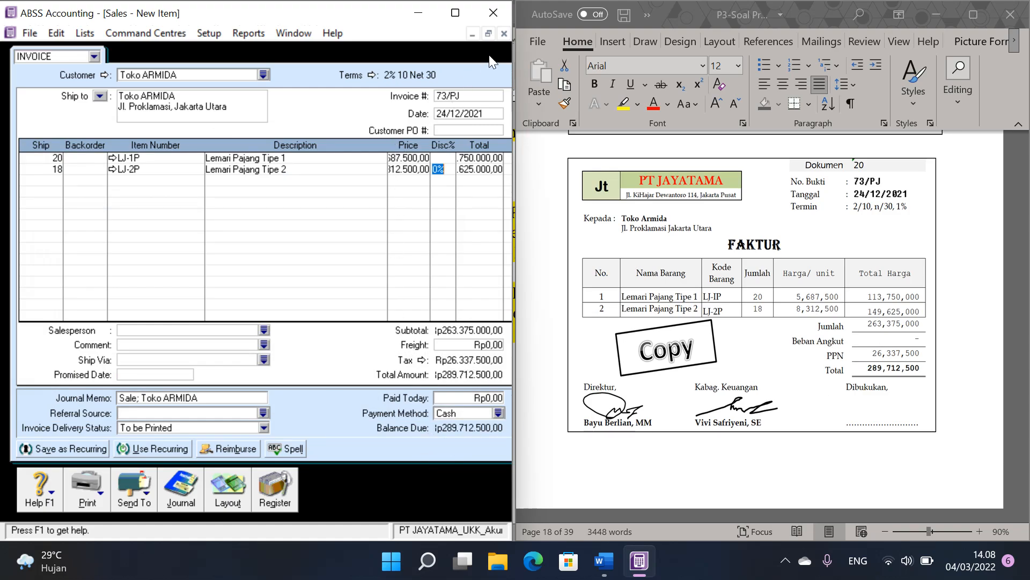
Step: Record sales invoice 73/PJ, close the sales entry window and maximize the Command Centre
{"action": "left_click", "coordinate": [489, 33]}
{"action": "left_click_drag", "start_coordinate": [445, 66], "coordinate": [317, 73]}
{"action": "left_click", "coordinate": [462, 385]}
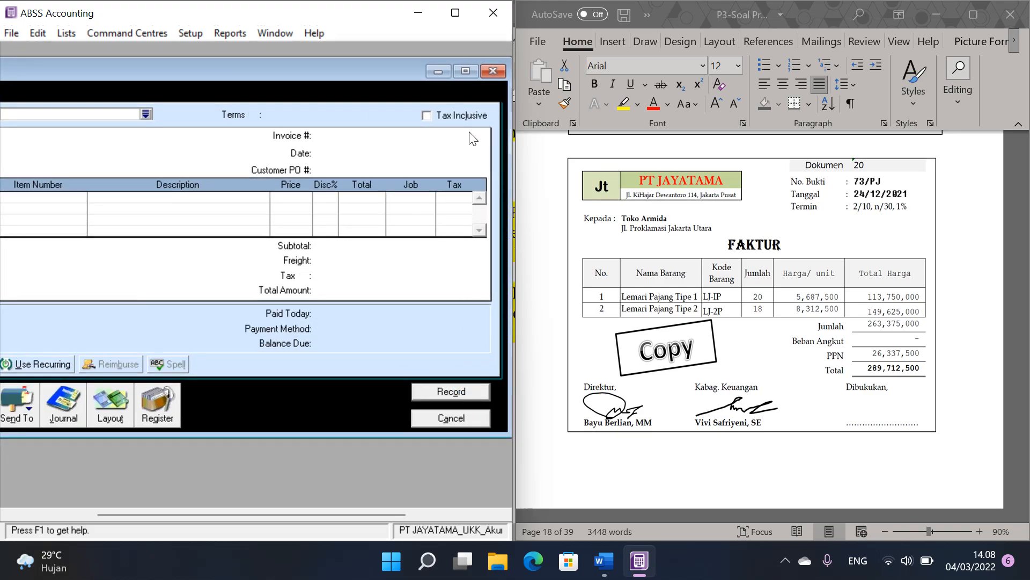
{"action": "left_click", "coordinate": [464, 72]}
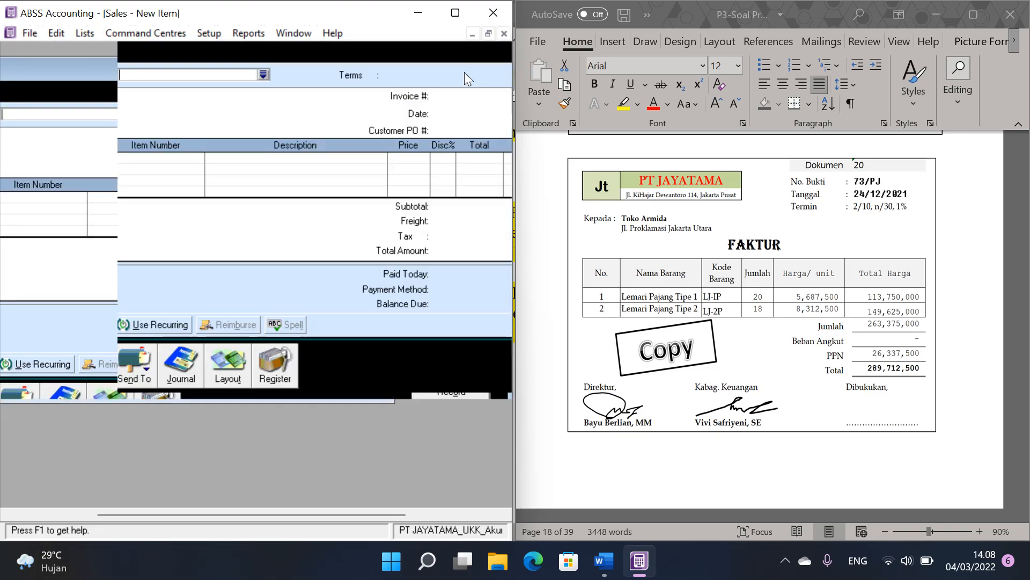
{"action": "left_click", "coordinate": [488, 34]}
{"action": "left_click", "coordinate": [468, 420]}
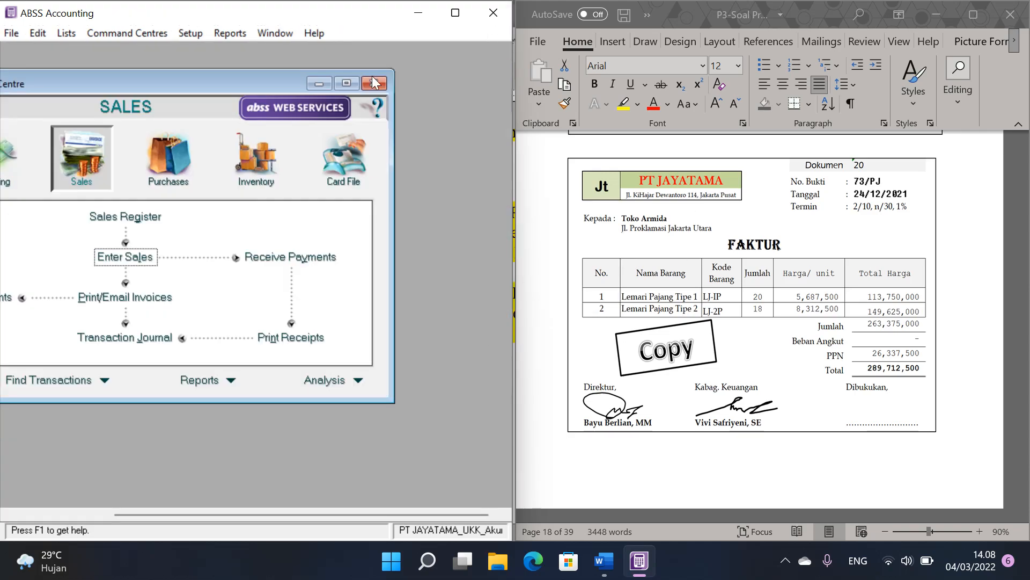
{"action": "left_click", "coordinate": [347, 83]}
Step: Go to Dokumen 21 in the Word voucher file and start a Spend Money entry paid from account 1-1102 Petty Cash
{"action": "left_click", "coordinate": [777, 274]}
{"action": "scroll", "coordinate": [777, 274], "scroll_direction": "down", "scroll_amount": 2}
{"action": "scroll", "coordinate": [777, 273], "scroll_direction": "down", "scroll_amount": 9}
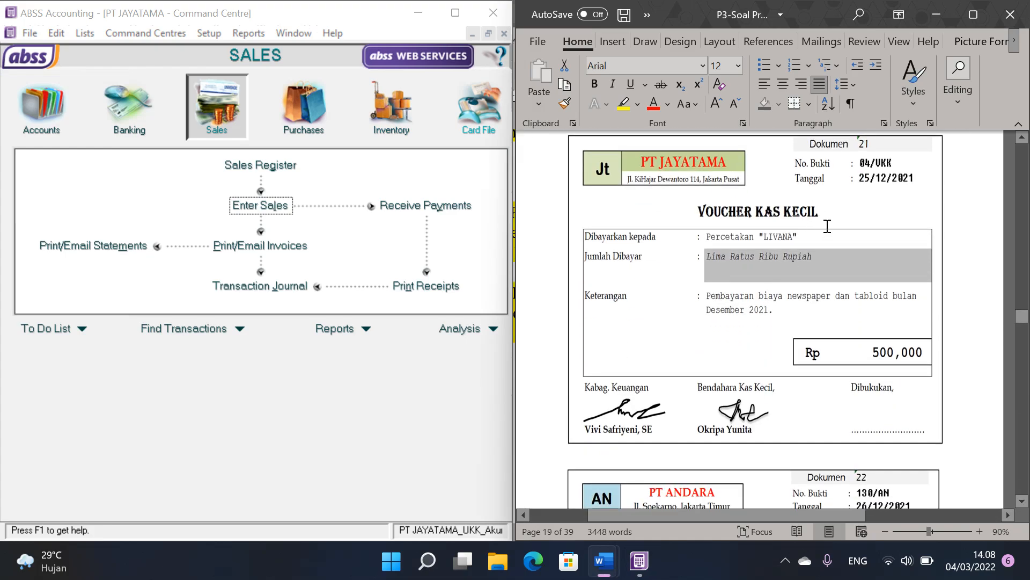
{"action": "left_click", "coordinate": [120, 107]}
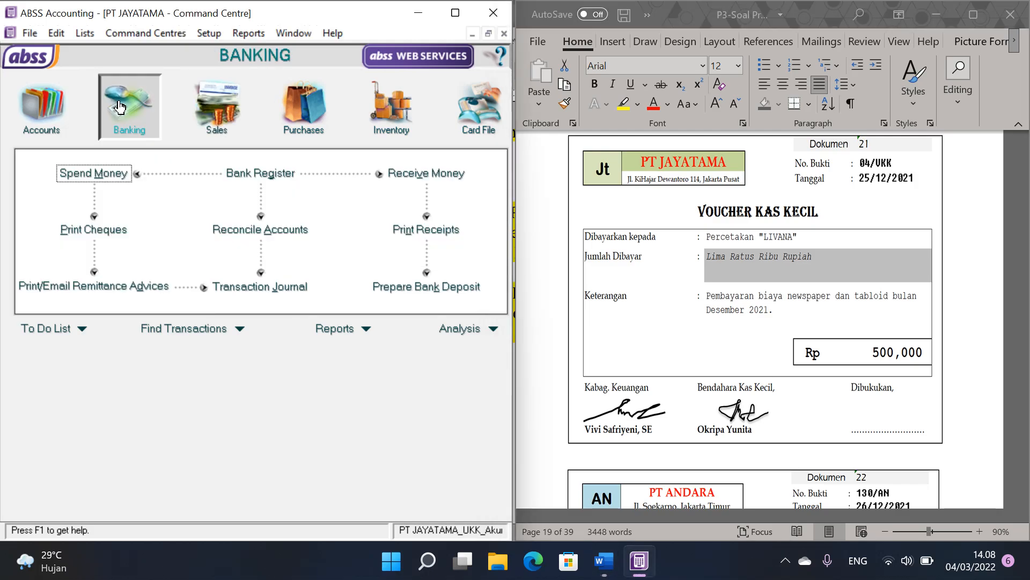
{"action": "left_click", "coordinate": [91, 172]}
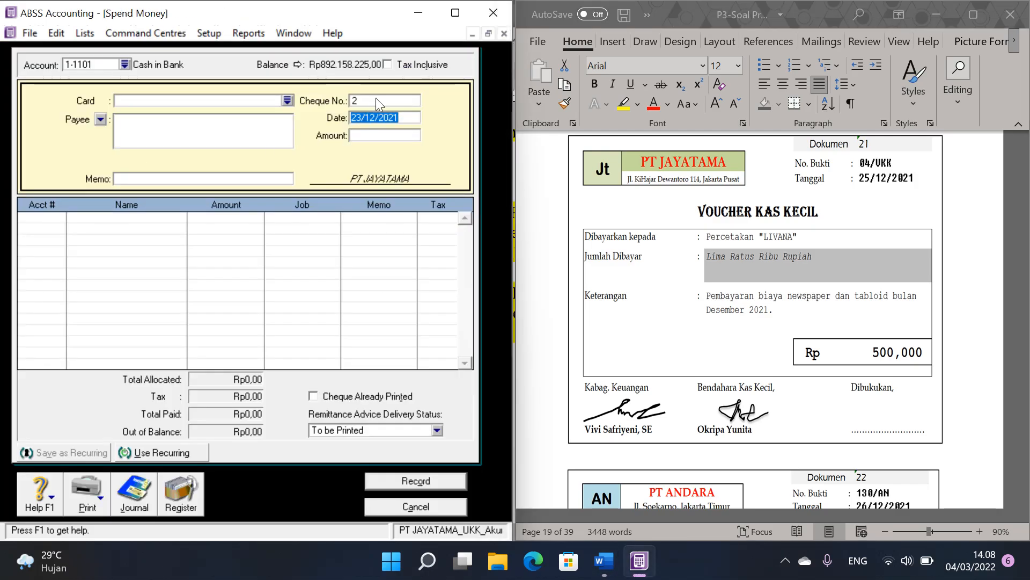
{"action": "left_click", "coordinate": [124, 64]}
{"action": "double_click", "coordinate": [139, 205]}
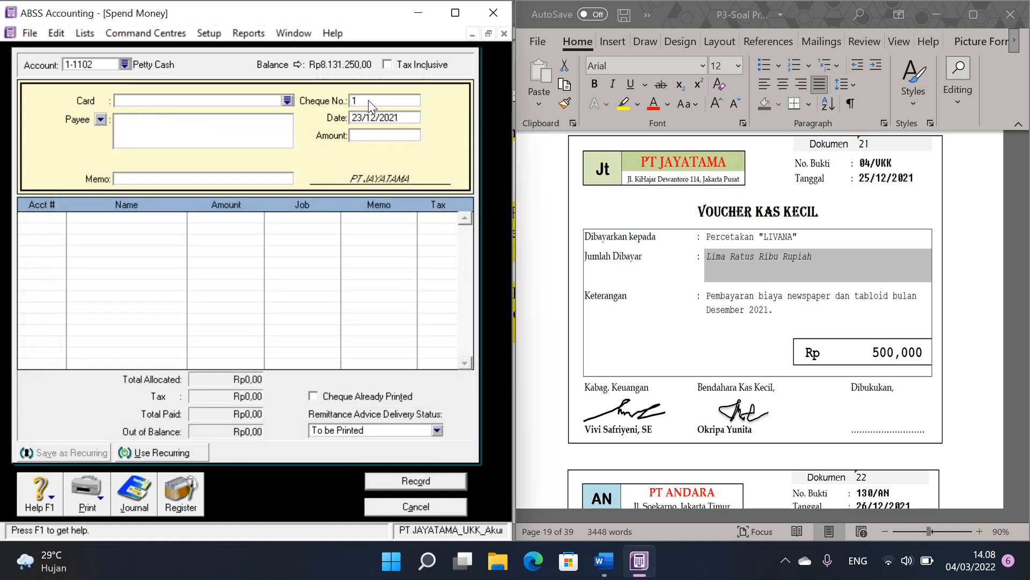
Step: Fill in the petty cash payment with cheque number 04/VKK, date 25/12/2021 and amount 500000
{"action": "type", "text": "04/VKK"}
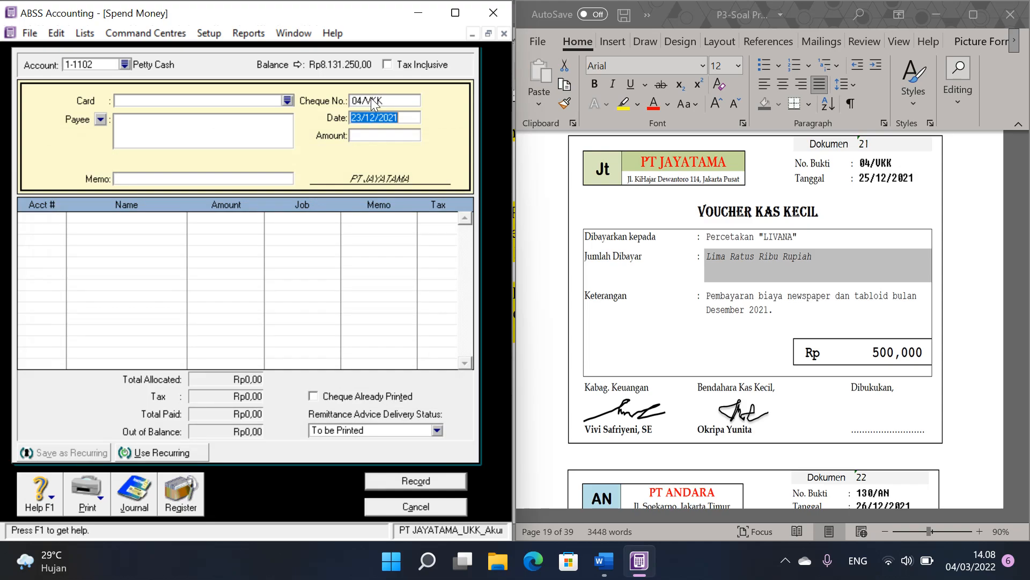
{"action": "type", "text": "25/12/2021"}
{"action": "key", "text": "Tab"}
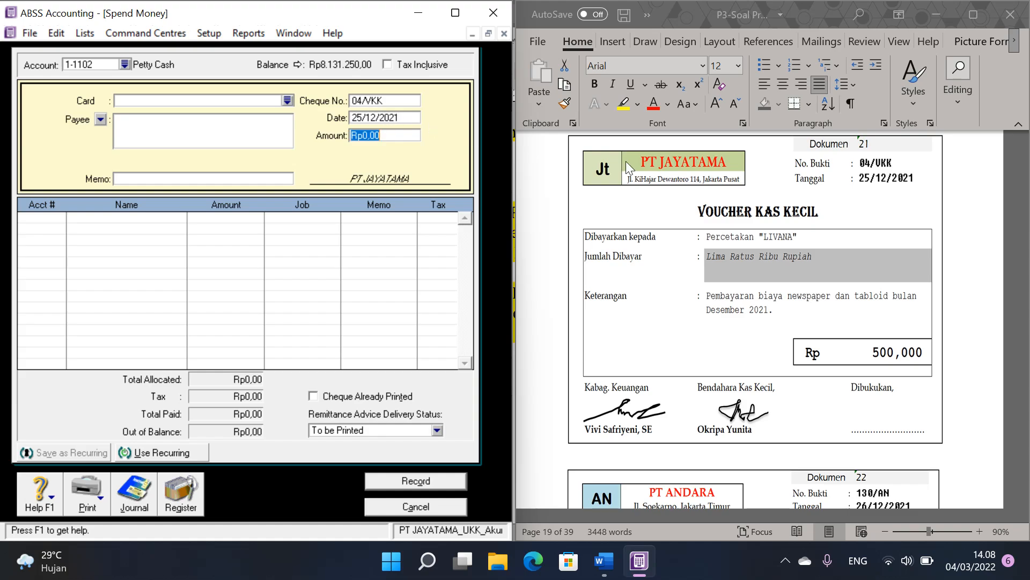
{"action": "type", "text": "500000"}
Step: Allocate the 04/VKK payment to account 6-1106 Newspaper & Tabloid Expense, record it and close the Spend Money window
{"action": "left_click", "coordinate": [61, 218]}
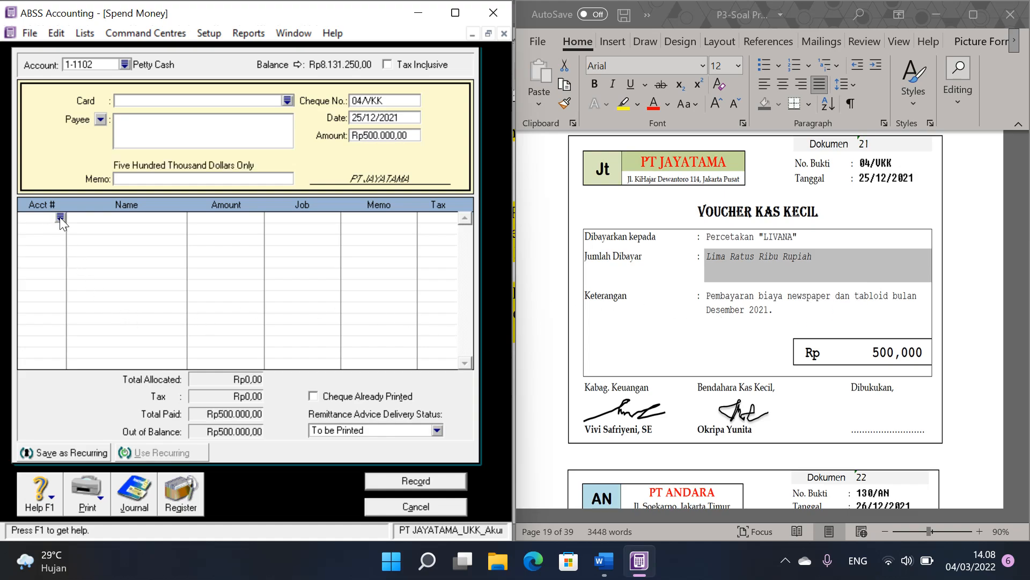
{"action": "left_click", "coordinate": [60, 217]}
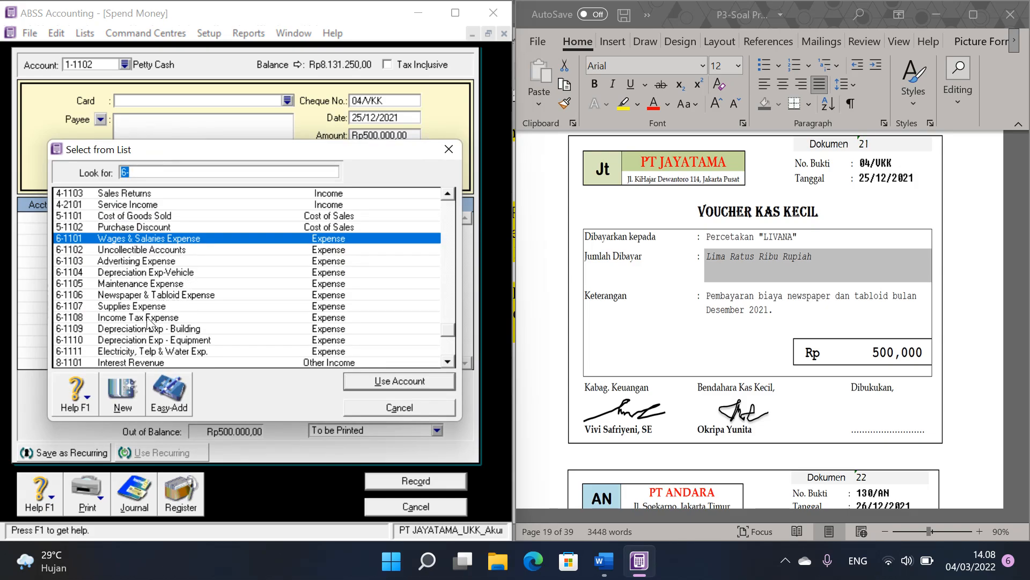
{"action": "double_click", "coordinate": [153, 295]}
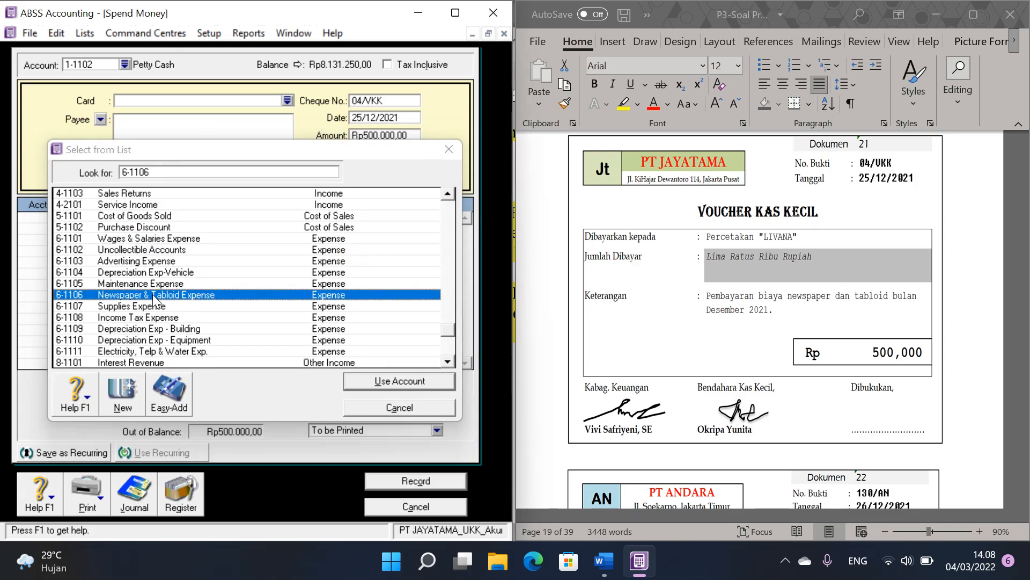
{"action": "left_click", "coordinate": [415, 480]}
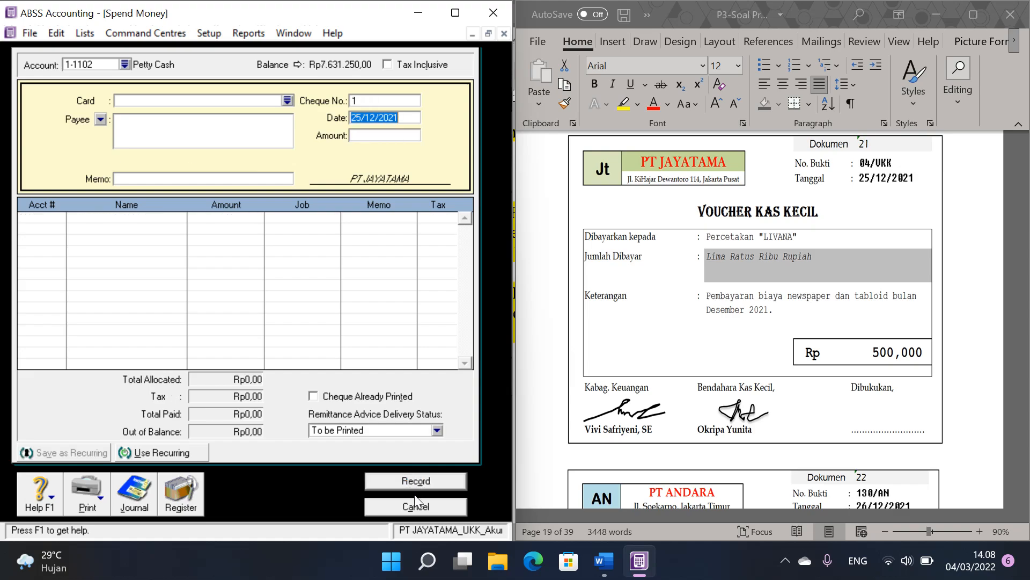
{"action": "left_click", "coordinate": [416, 506]}
Step: Go to Dokumen 22, PT ANDARA's invoice 130/AN, in the Word voucher file
{"action": "left_click", "coordinate": [836, 300]}
{"action": "scroll", "coordinate": [836, 301], "scroll_direction": "down", "scroll_amount": 5}
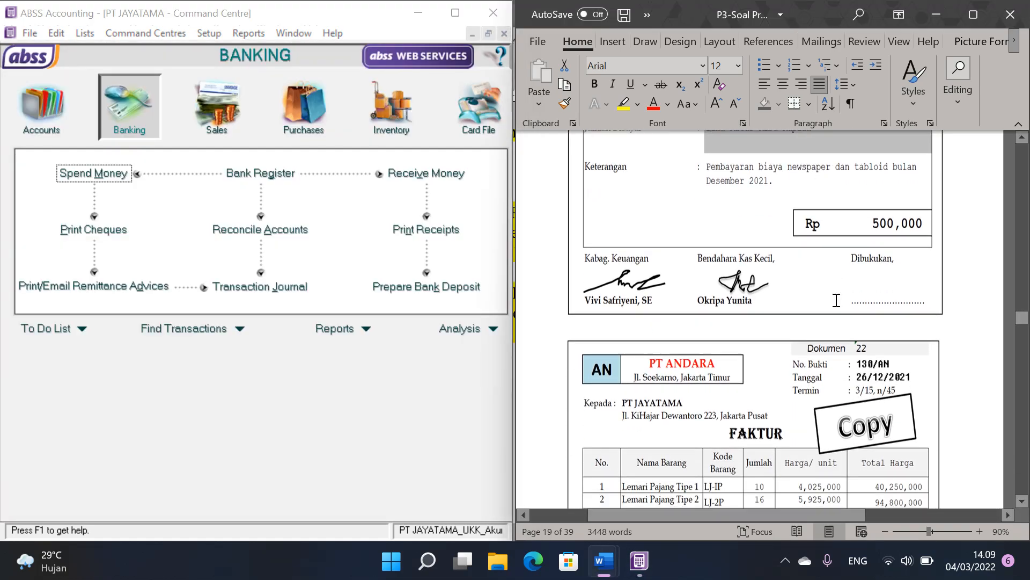
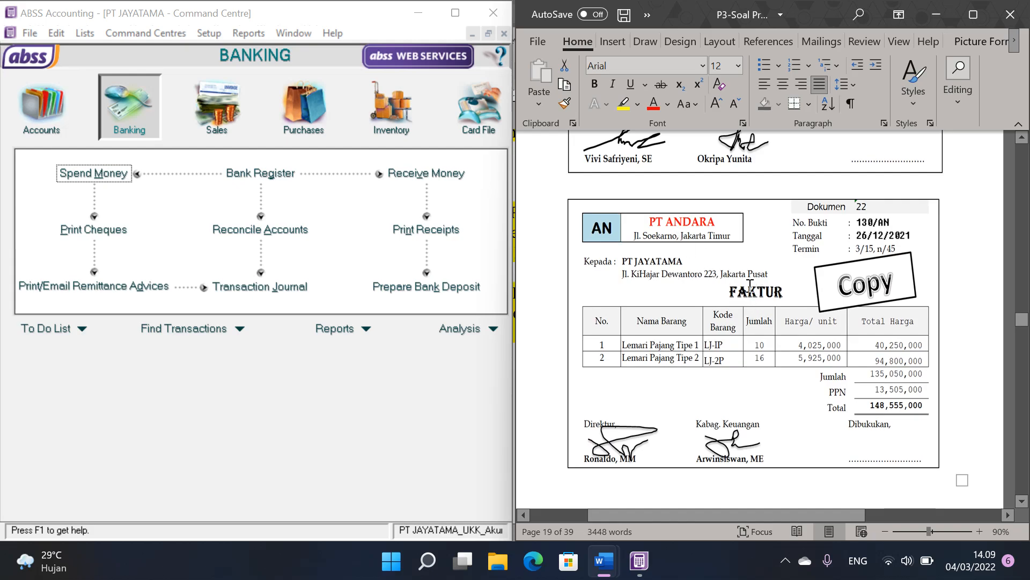
Step: Start a new purchase bill in ABSS Accounting with PT ANDARA as the supplier
{"action": "left_click", "coordinate": [311, 105]}
{"action": "left_click", "coordinate": [271, 205]}
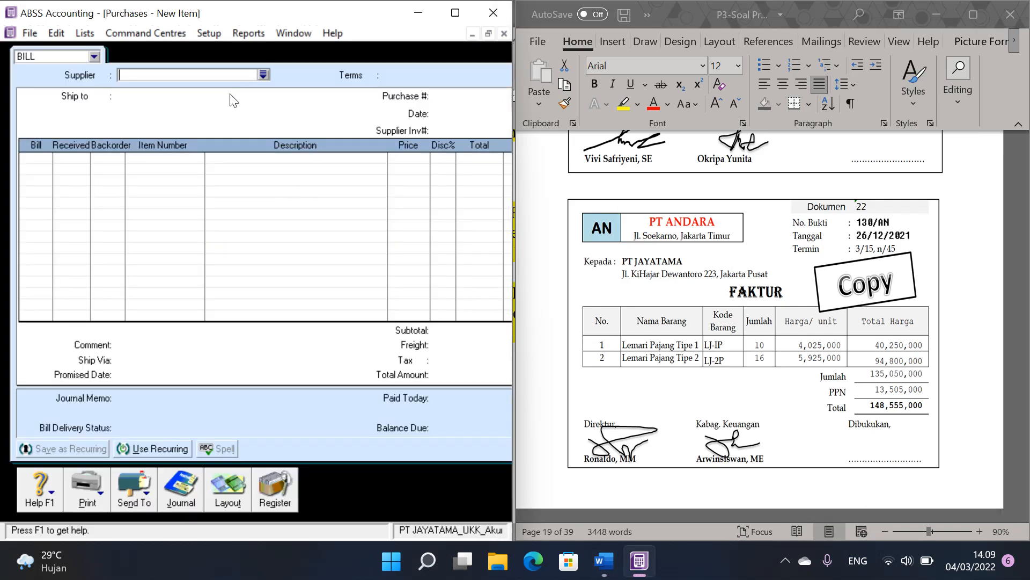
{"action": "left_click", "coordinate": [263, 74]}
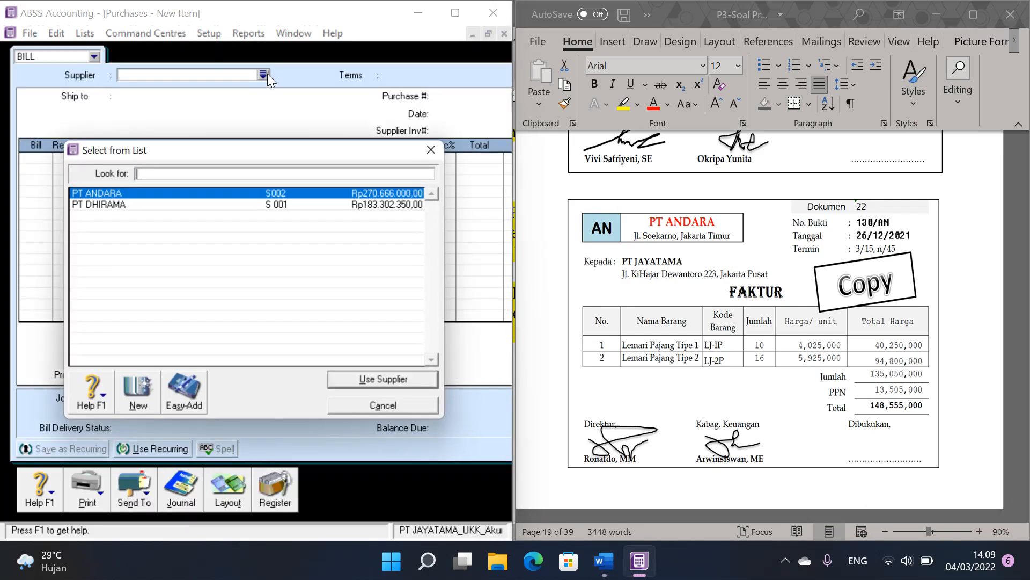
{"action": "double_click", "coordinate": [207, 192]}
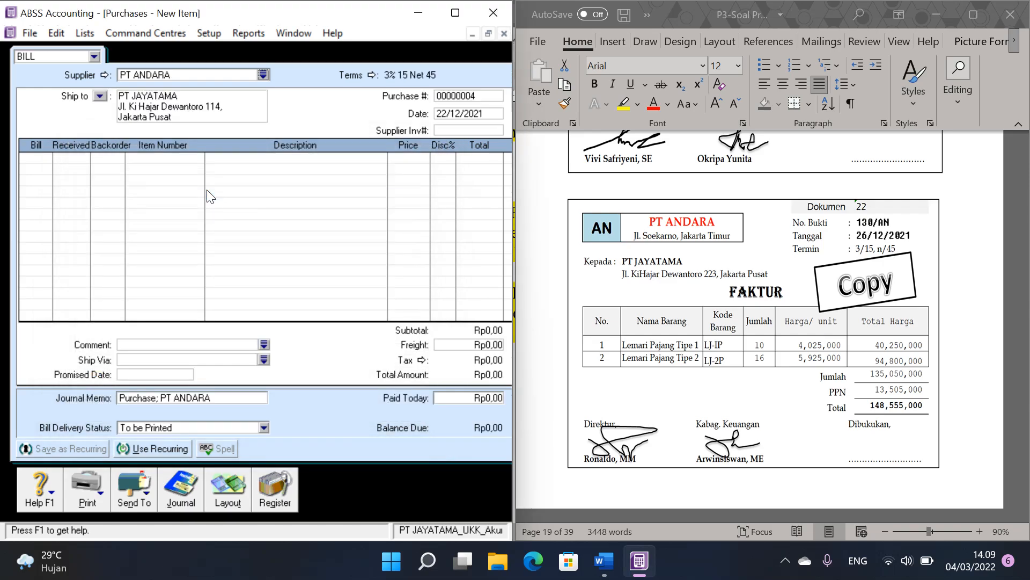
Step: Set the bill's purchase number to 130/AN and its date to 26/12/2021
{"action": "left_click", "coordinate": [446, 95]}
{"action": "type", "text": "130/AN"}
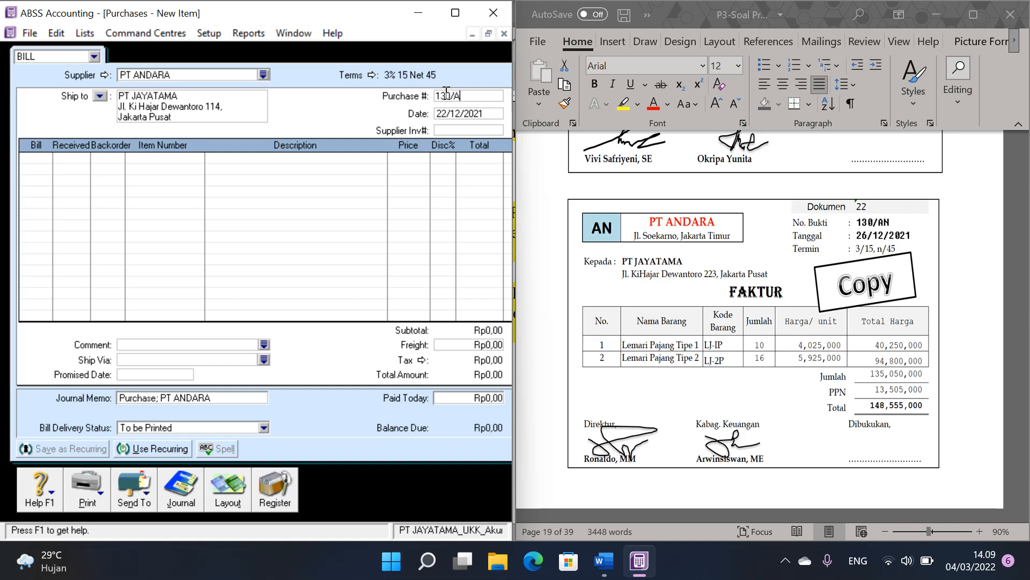
{"action": "key", "text": "Tab"}
{"action": "type", "text": "26/12/2021"}
Step: Add a bill line for 10 units of item LJ-1P, Lemari Pajang Tipe 1, at a price of 4025000
{"action": "left_click", "coordinate": [42, 159]}
{"action": "type", "text": "10"}
{"action": "key", "text": "Tab"}
{"action": "key", "text": "Tab"}
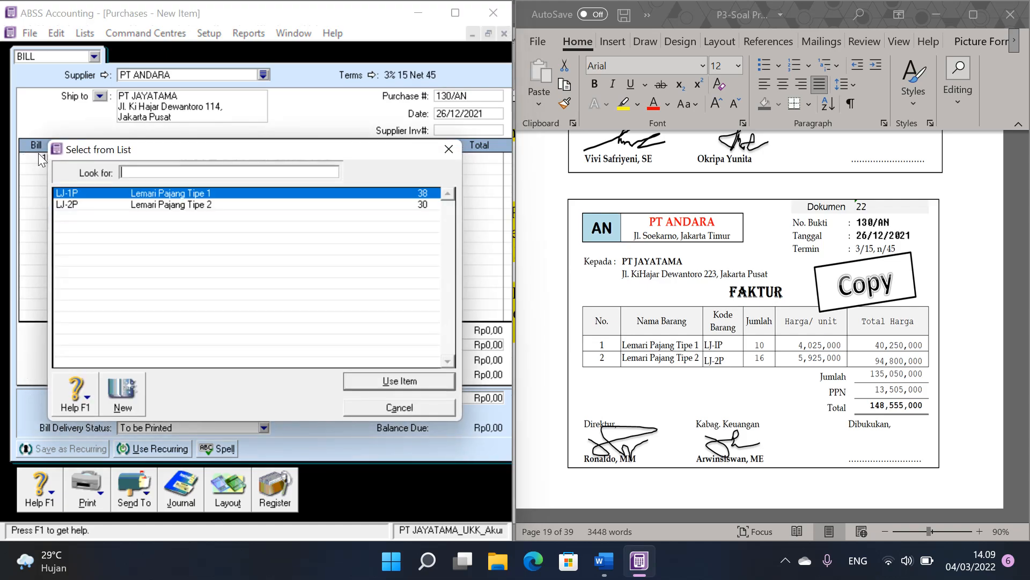
{"action": "key", "text": "Return"}
Step: Add a second bill line for 16 units of item LJ-2P, Lemari Pajang Tipe 2, at a price of 5925000
{"action": "key", "text": "Tab"}
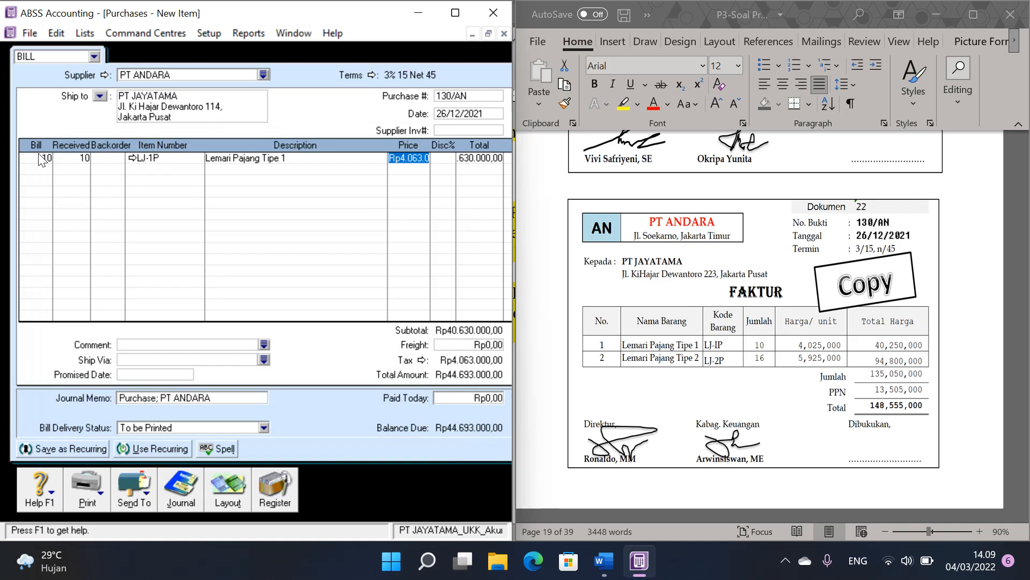
{"action": "type", "text": "4025"}
{"action": "type", "text": "00"}
{"action": "left_click", "coordinate": [38, 171]}
{"action": "type", "text": "16"}
{"action": "key", "text": "Tab"}
{"action": "key", "text": "Tab"}
{"action": "key", "text": "Tab"}
{"action": "double_click", "coordinate": [240, 204]}
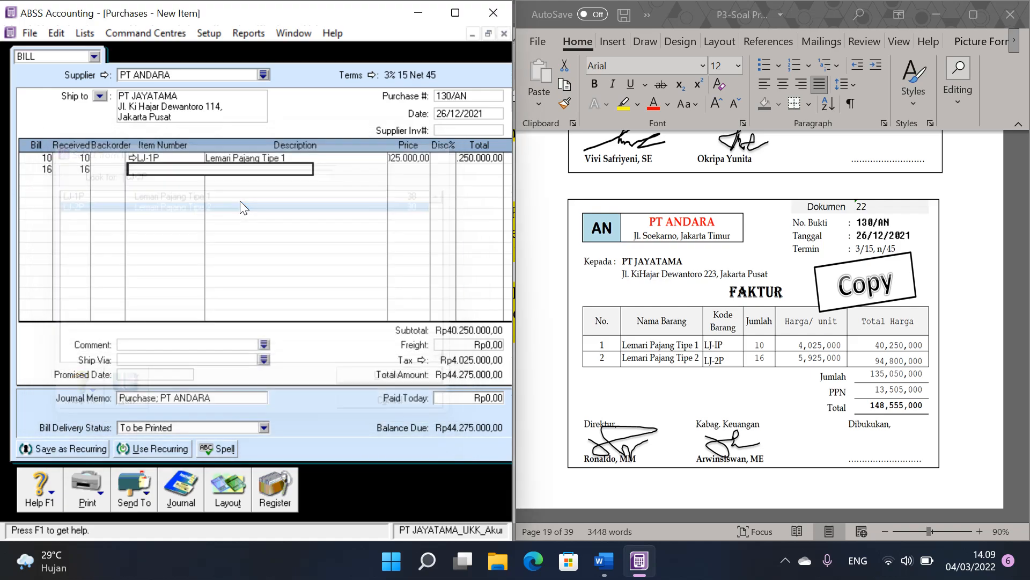
{"action": "key", "text": "Tab"}
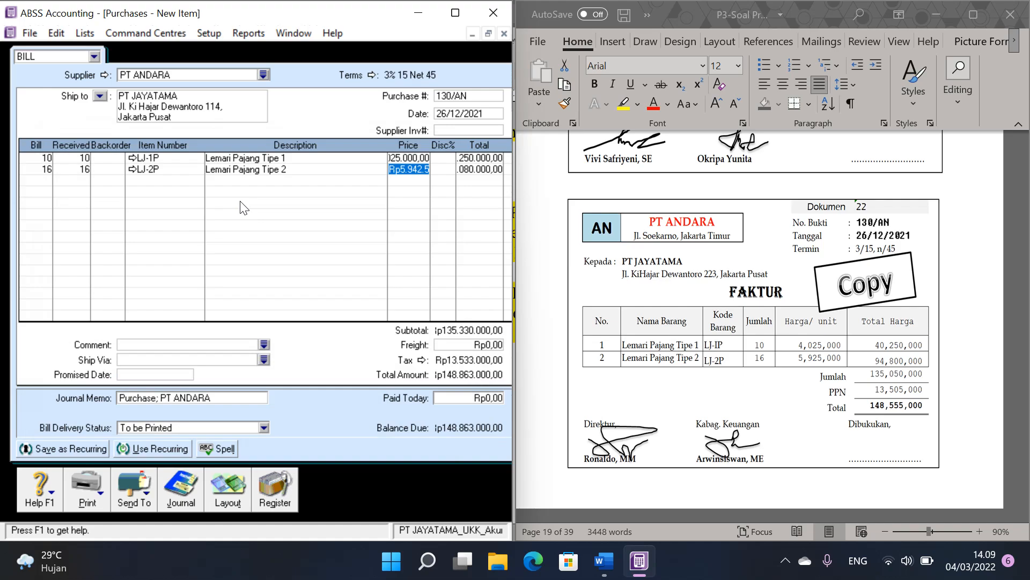
{"action": "type", "text": "5925000"}
{"action": "key", "text": "Tab"}
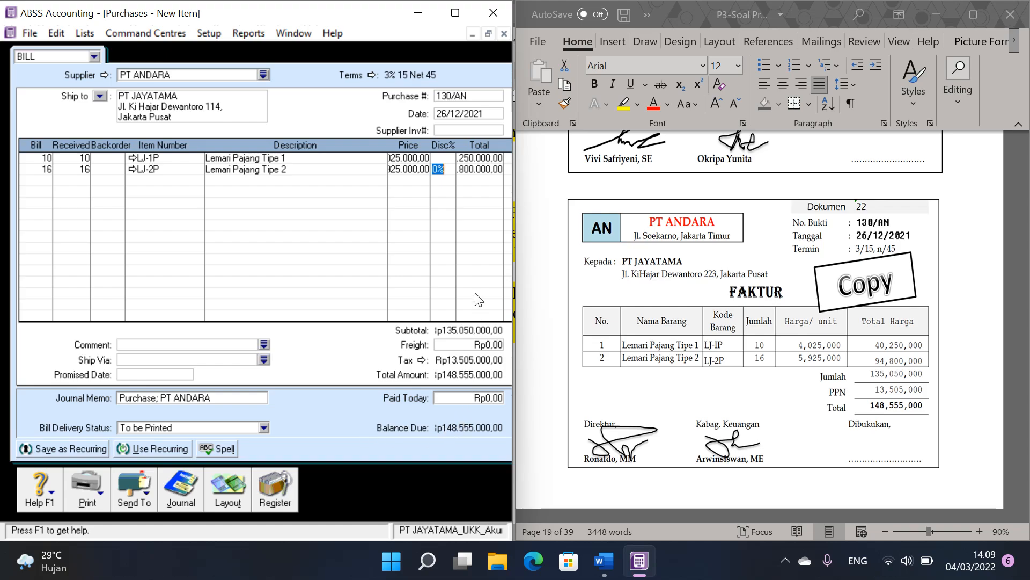
Step: Record the PT ANDARA purchase, close the purchase window and maximize the Command Centre
{"action": "left_click", "coordinate": [488, 34]}
{"action": "left_click_drag", "start_coordinate": [406, 60], "coordinate": [256, 99]}
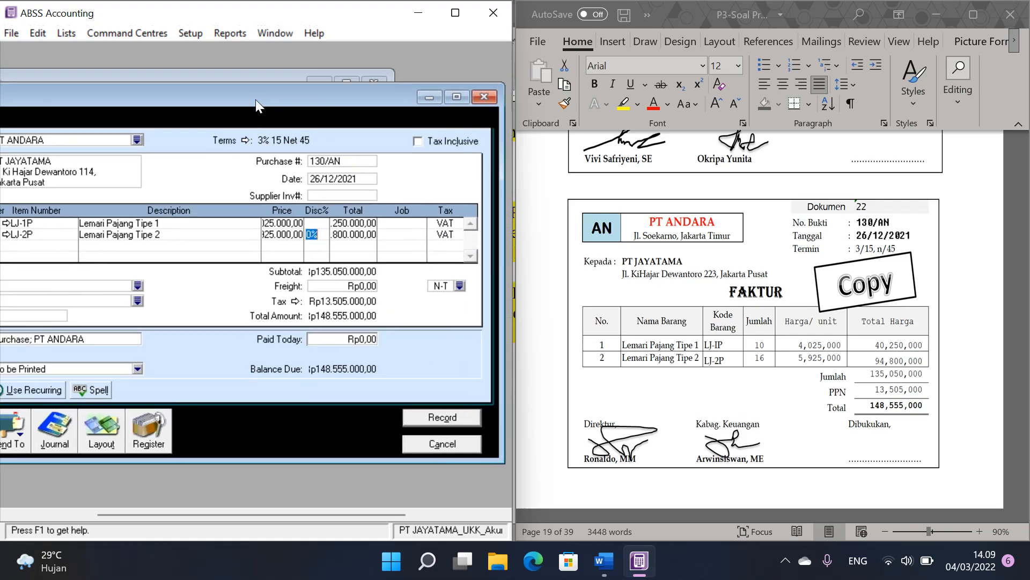
{"action": "left_click", "coordinate": [464, 414]}
{"action": "left_click", "coordinate": [455, 440]}
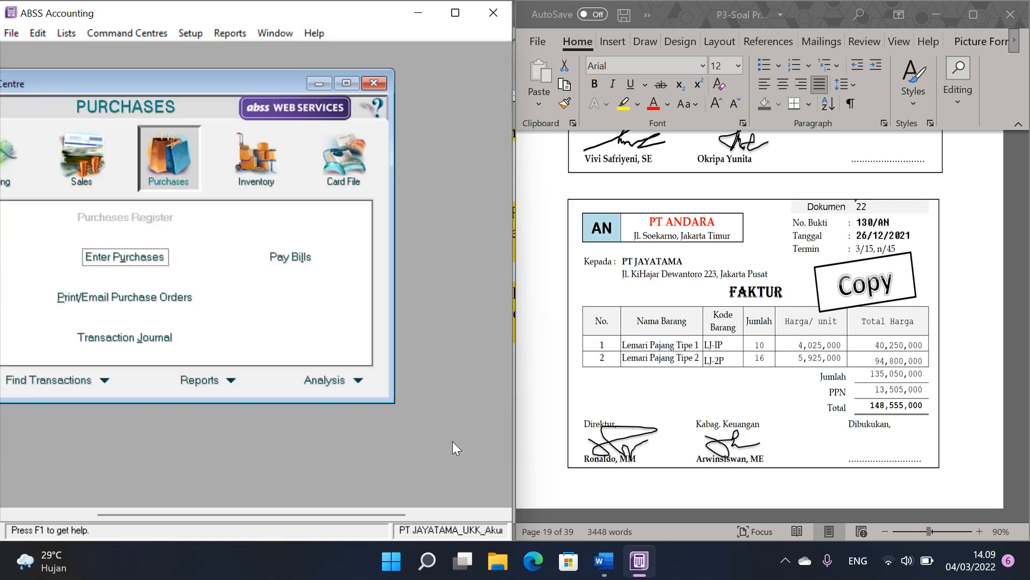
{"action": "left_click", "coordinate": [355, 88]}
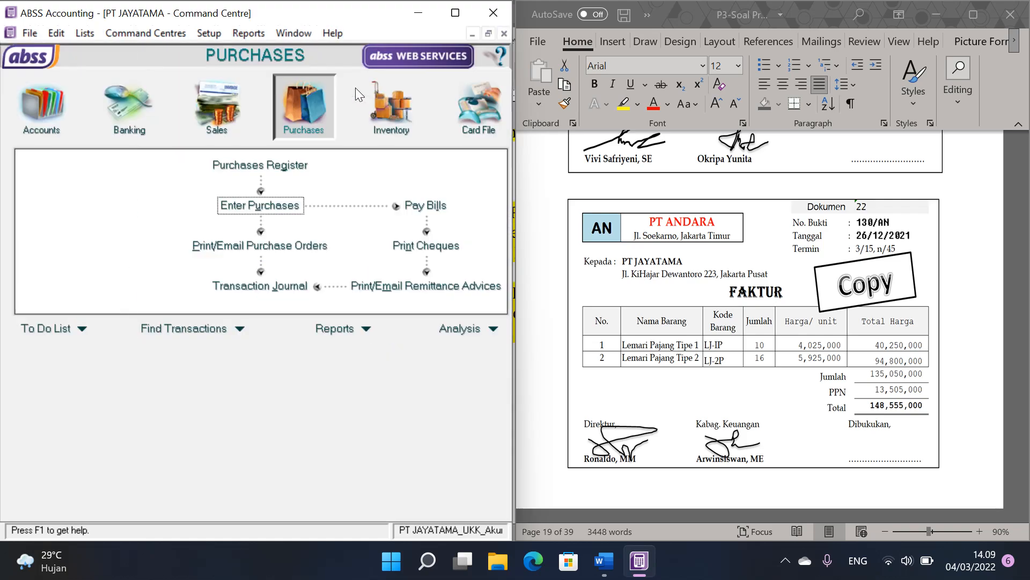
Step: Go to Dokumen 23 in the Word voucher file and start a Spend Money entry in ABSS from account 1-1102 Petty Cash
{"action": "left_click", "coordinate": [785, 275]}
{"action": "scroll", "coordinate": [786, 276], "scroll_direction": "down", "scroll_amount": 10}
{"action": "scroll", "coordinate": [785, 276], "scroll_direction": "down", "scroll_amount": 3}
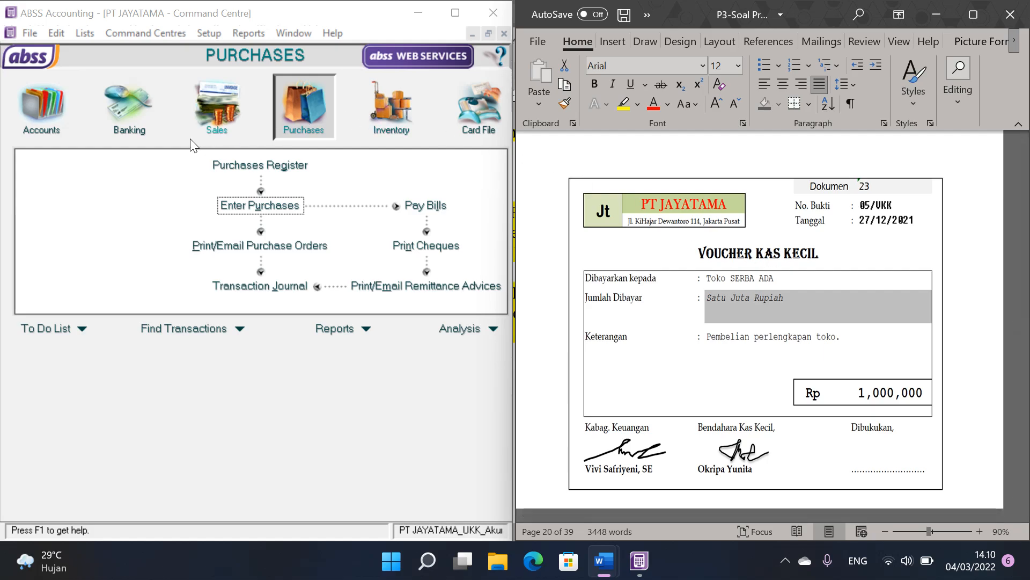
{"action": "left_click", "coordinate": [121, 116]}
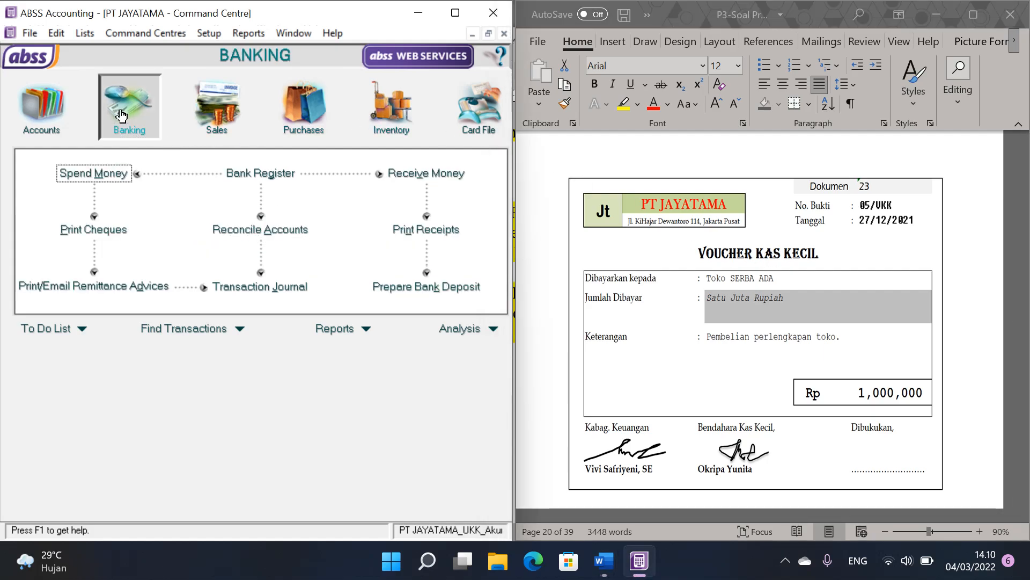
{"action": "left_click", "coordinate": [114, 172]}
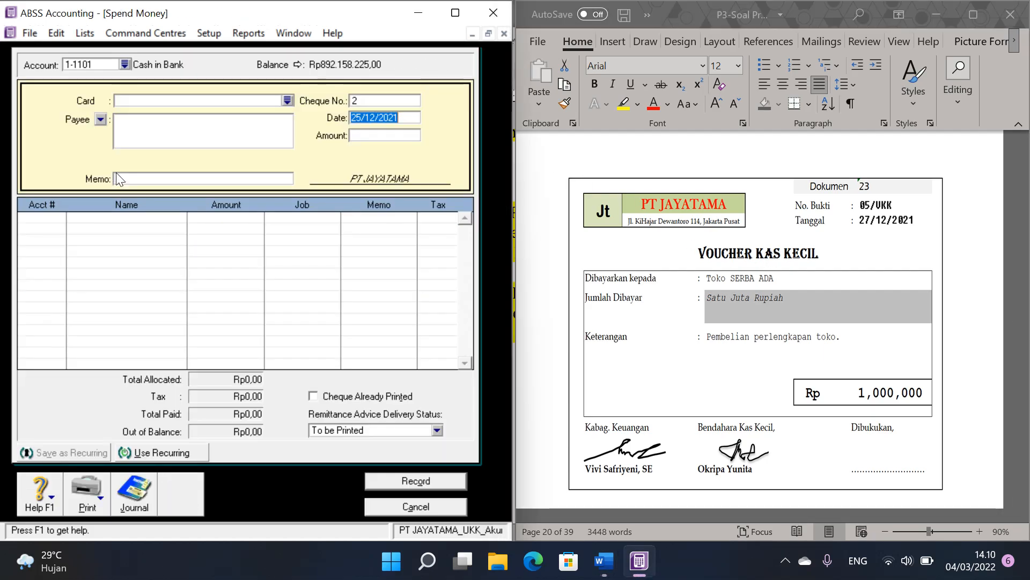
{"action": "left_click", "coordinate": [126, 65]}
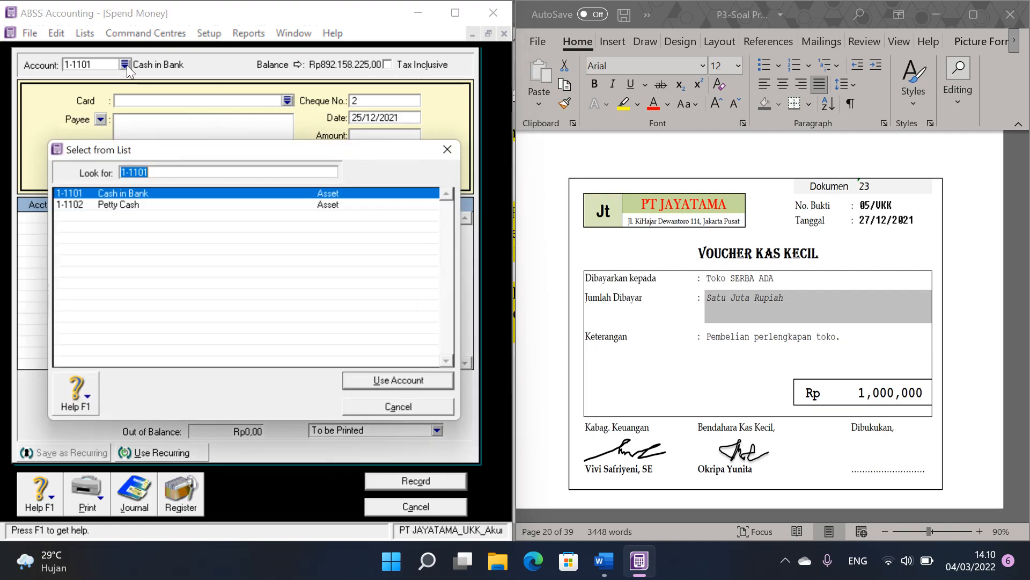
{"action": "double_click", "coordinate": [146, 204]}
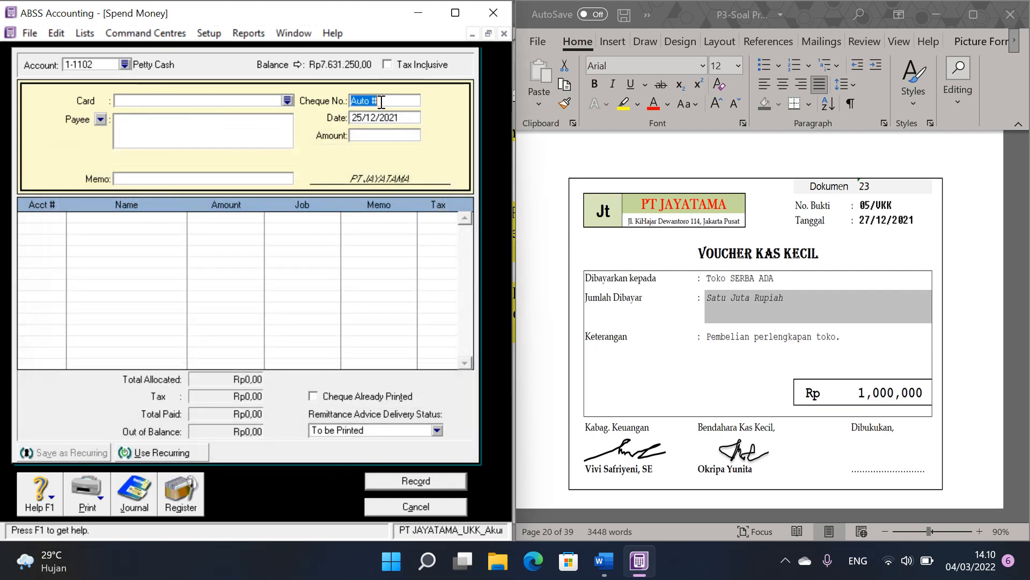
Step: Fill in the petty cash payment with cheque number 05/VKK, date 27/12/2021 and amount 1.000.000
{"action": "type", "text": "05/VKK"}
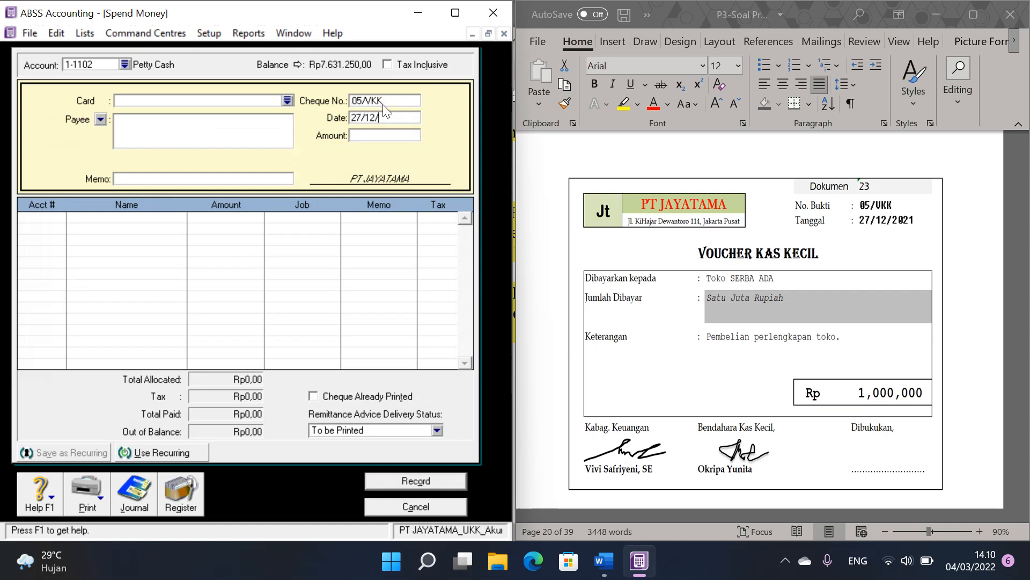
{"action": "key", "text": "Tab"}
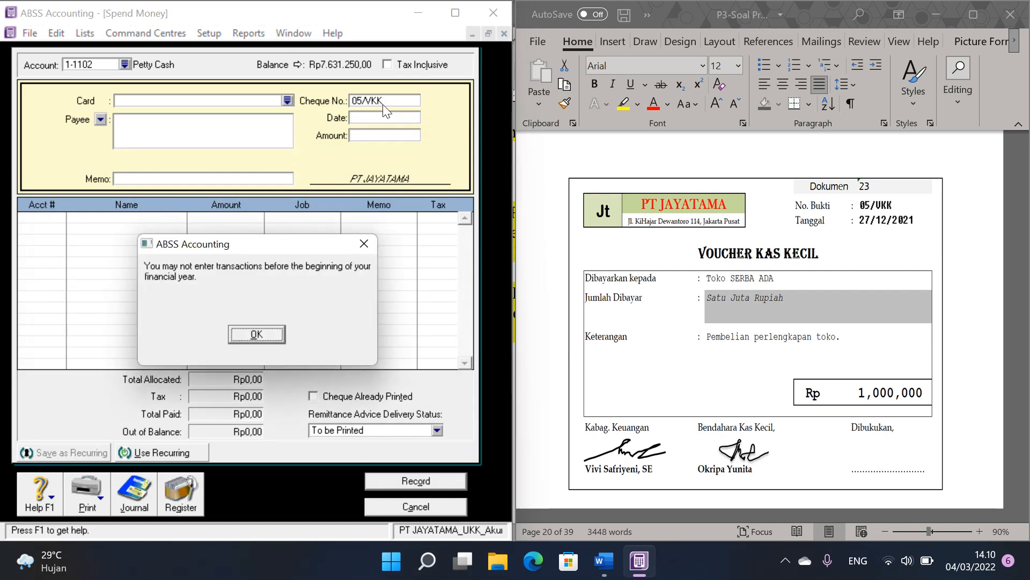
{"action": "left_click", "coordinate": [277, 337]}
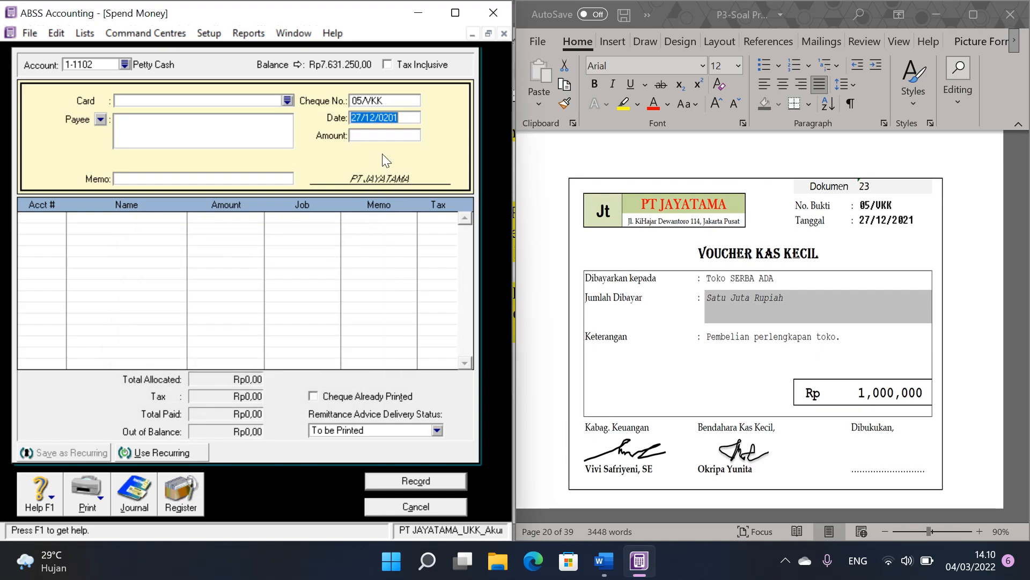
{"action": "left_click", "coordinate": [410, 120]}
{"action": "key", "text": "BackSpace"}
{"action": "key", "text": "BackSpace"}
{"action": "key", "text": "BackSpace"}
{"action": "key", "text": "BackSpace"}
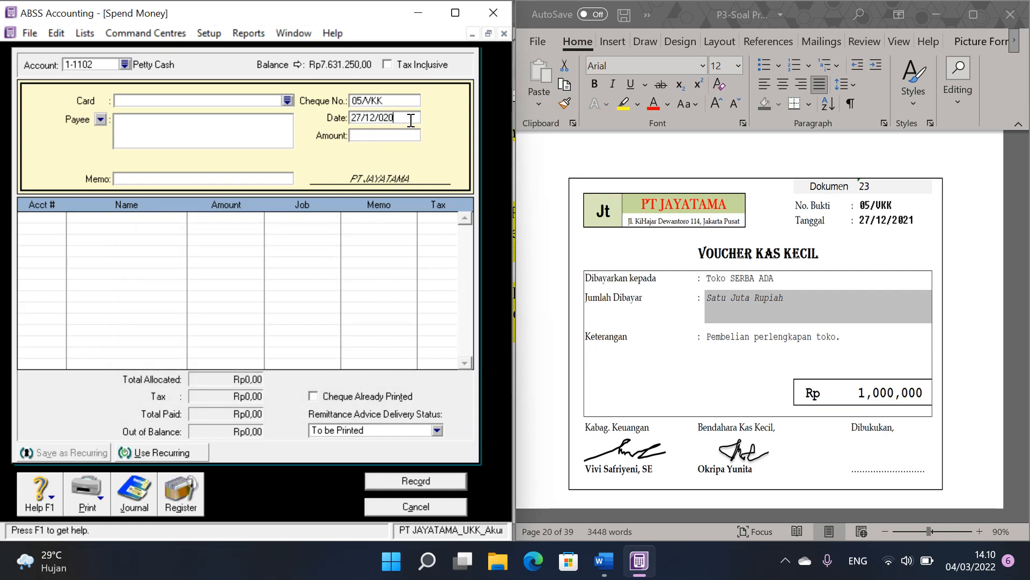
{"action": "type", "text": "2"}
{"action": "type", "text": "021"}
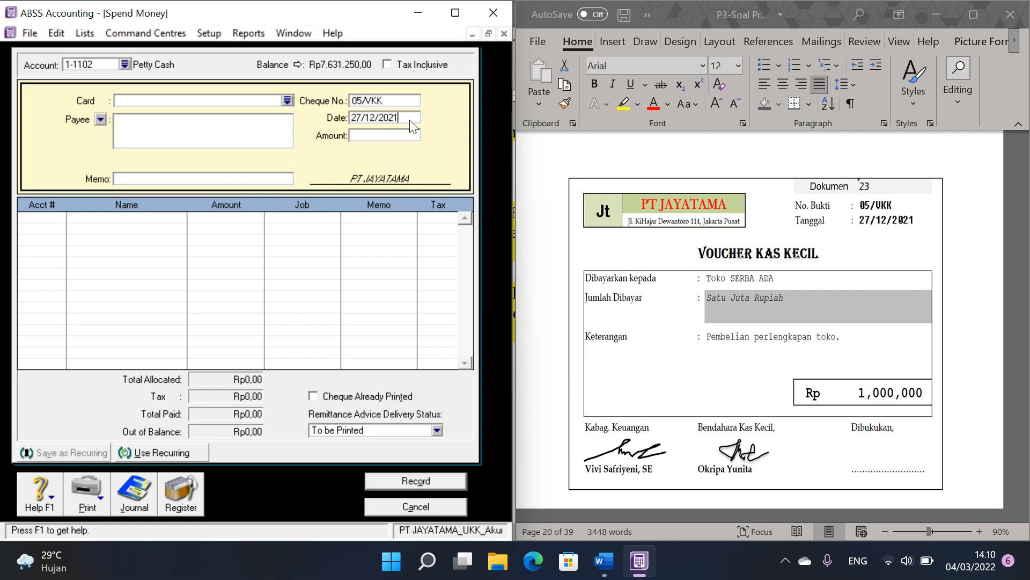
{"action": "key", "text": "Tab"}
{"action": "type", "text": "1.000."}
{"action": "type", "text": "000000"}
{"action": "key", "text": "Tab"}
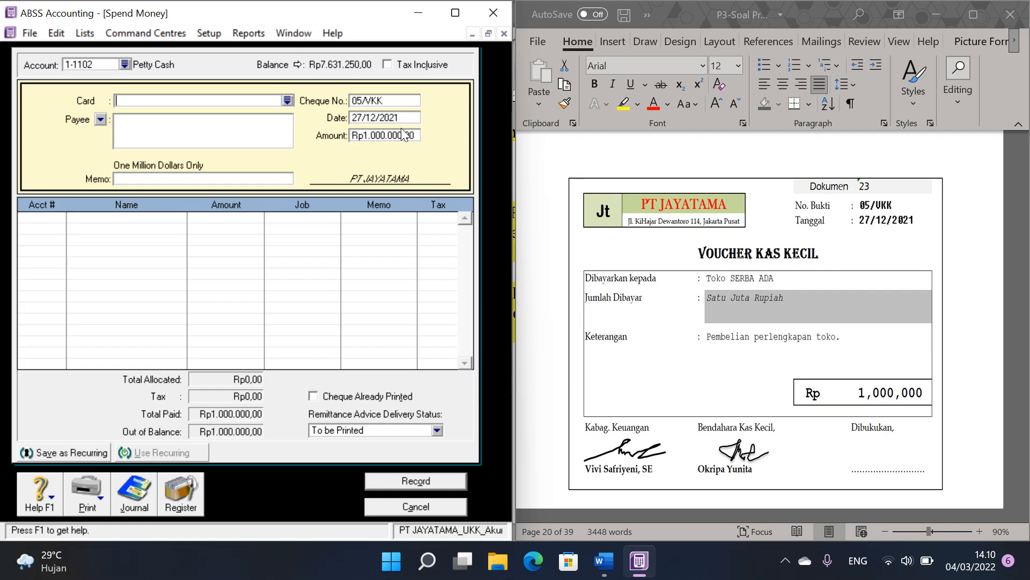
Step: Allocate the 05/VKK payment to account 1-1302 Office Supplies, record it and close the Spend Money window
{"action": "left_click", "coordinate": [57, 219]}
{"action": "left_click", "coordinate": [61, 217]}
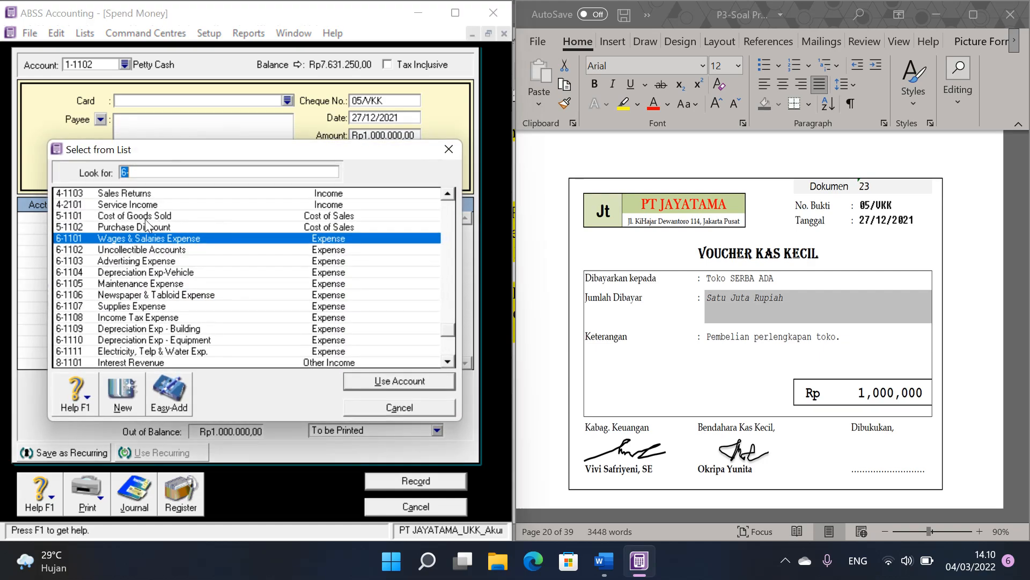
{"action": "scroll", "coordinate": [198, 258], "scroll_direction": "up", "scroll_amount": 4}
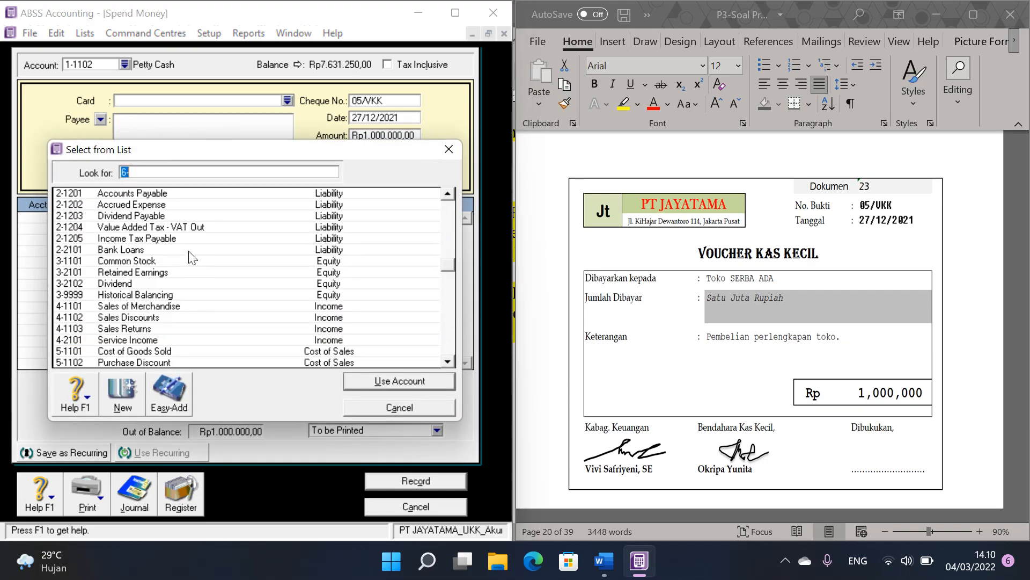
{"action": "scroll", "coordinate": [194, 257], "scroll_direction": "up", "scroll_amount": 3}
{"action": "scroll", "coordinate": [177, 258], "scroll_direction": "up", "scroll_amount": 3}
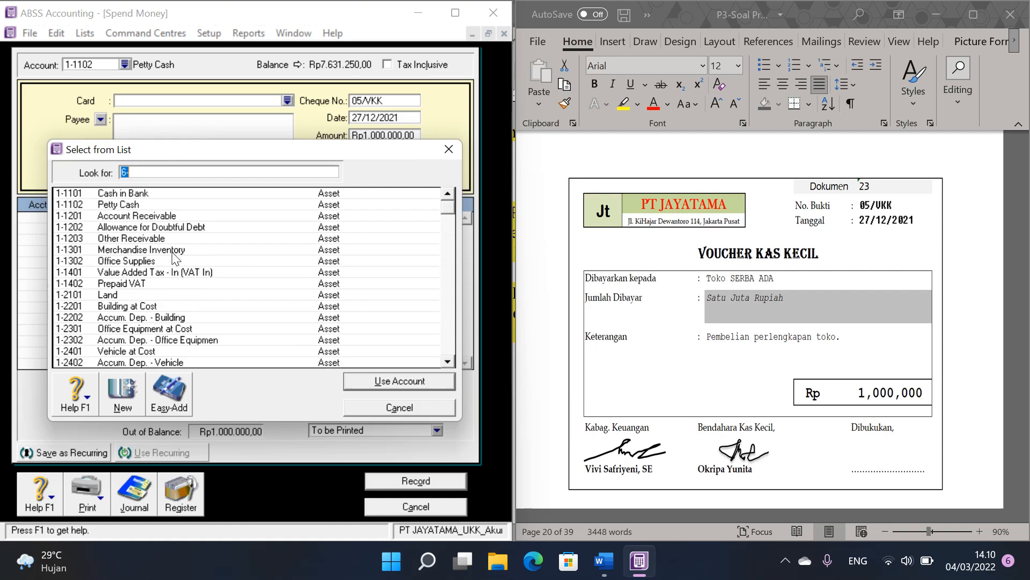
{"action": "double_click", "coordinate": [129, 262]}
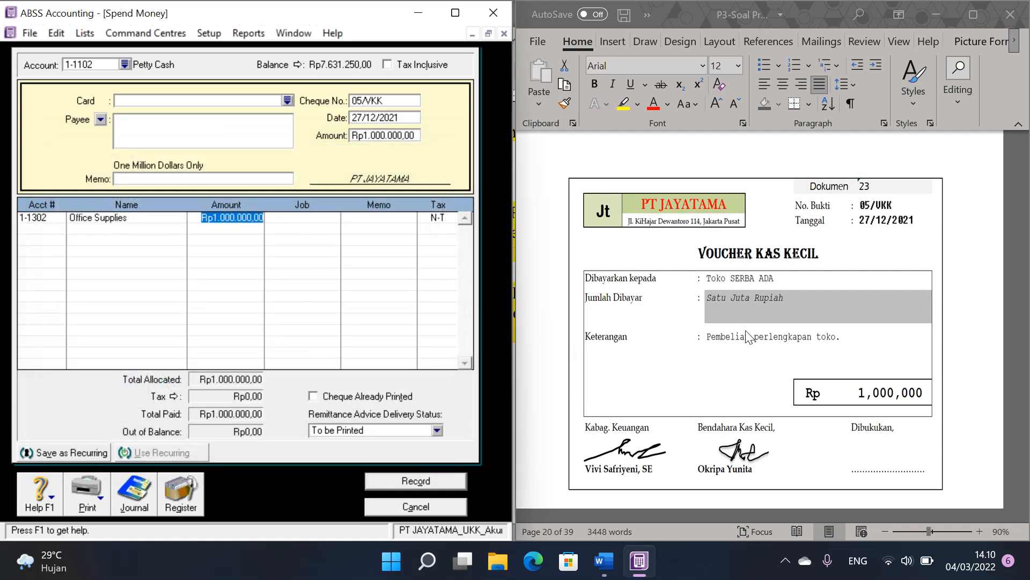
{"action": "left_click", "coordinate": [440, 476]}
{"action": "left_click", "coordinate": [416, 507]}
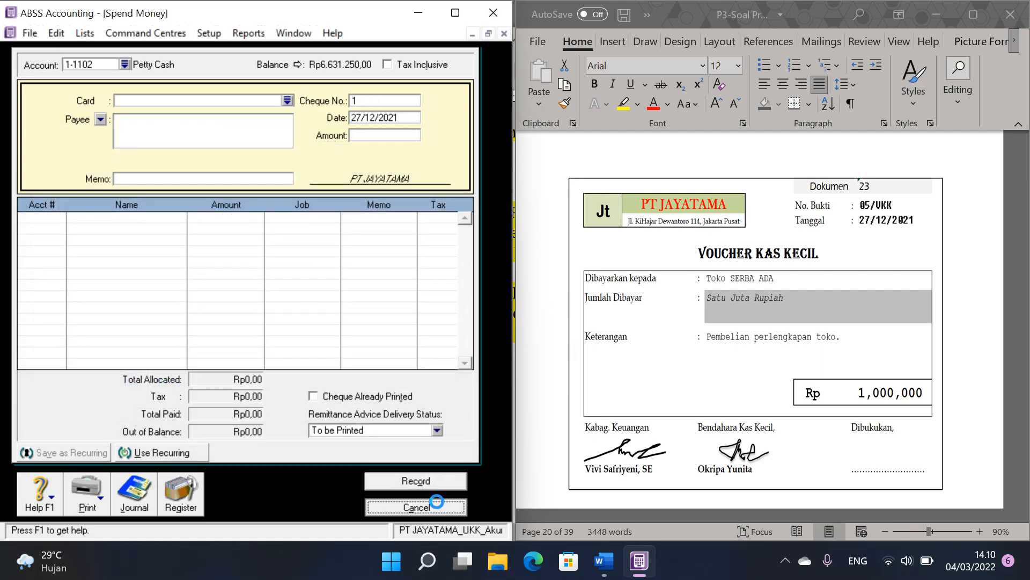
Step: Go to Dokumen 24 in the Word voucher file and start a Receive Payments entry in ABSS for customer Toko LAVENDER
{"action": "scroll", "coordinate": [843, 332], "scroll_direction": "down", "scroll_amount": 5}
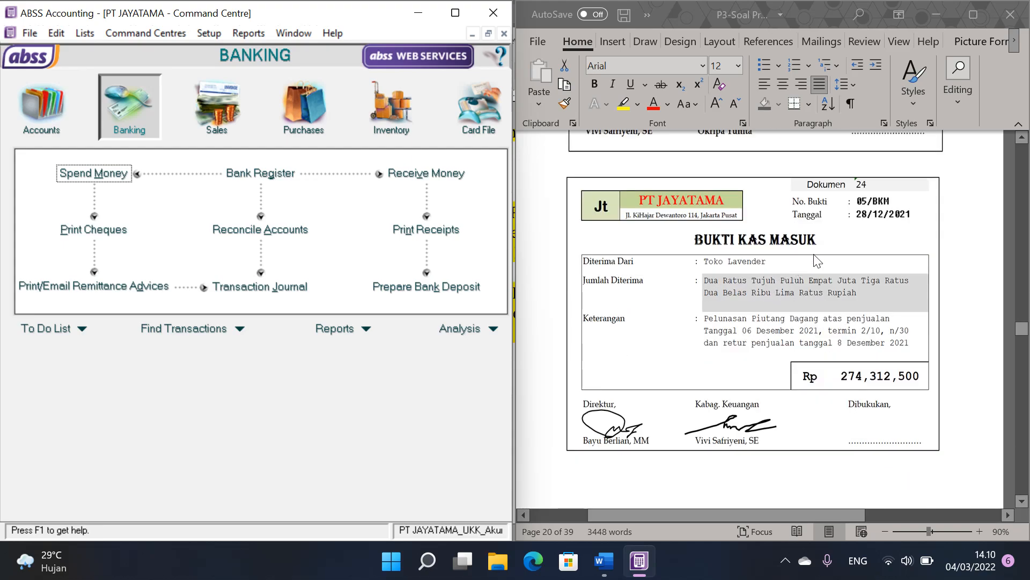
{"action": "left_click", "coordinate": [775, 256]}
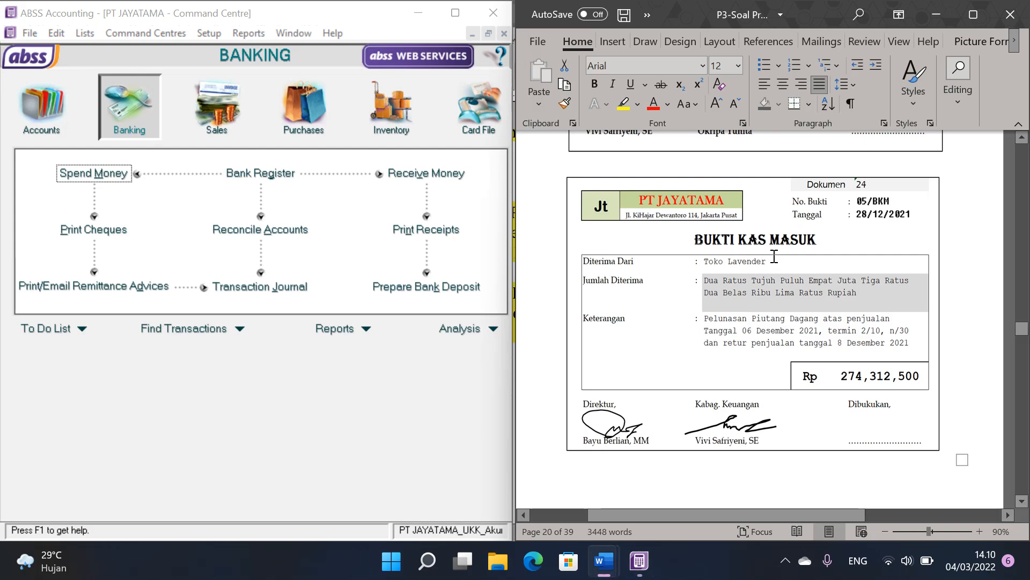
{"action": "left_click", "coordinate": [217, 105]}
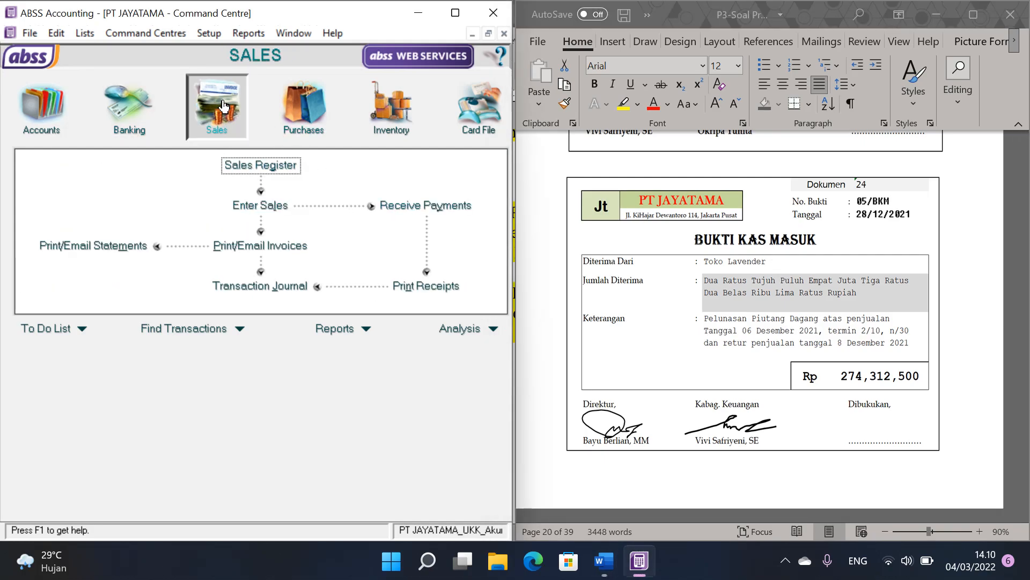
{"action": "left_click", "coordinate": [437, 214]}
{"action": "left_click", "coordinate": [309, 125]}
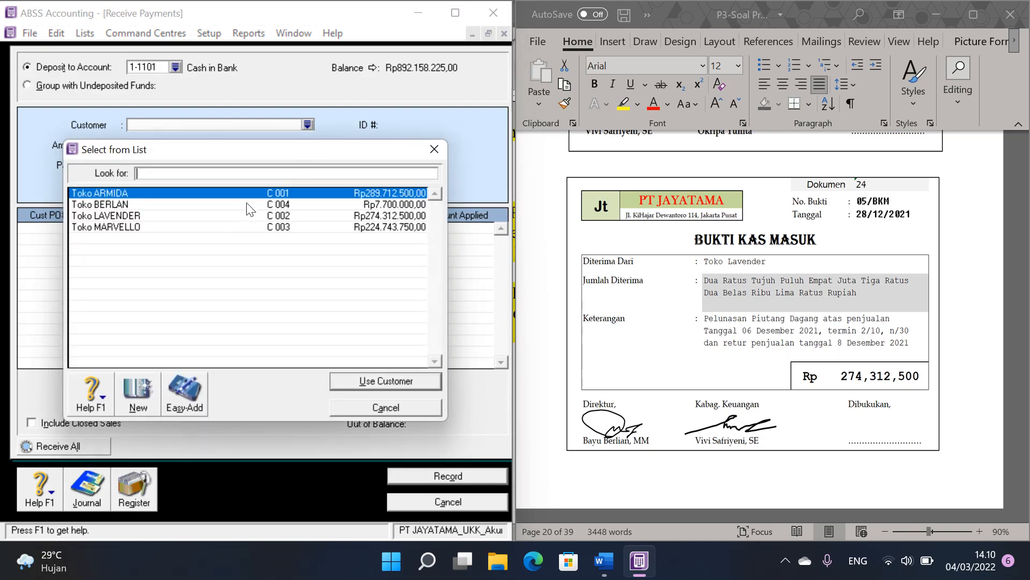
{"action": "double_click", "coordinate": [164, 216]}
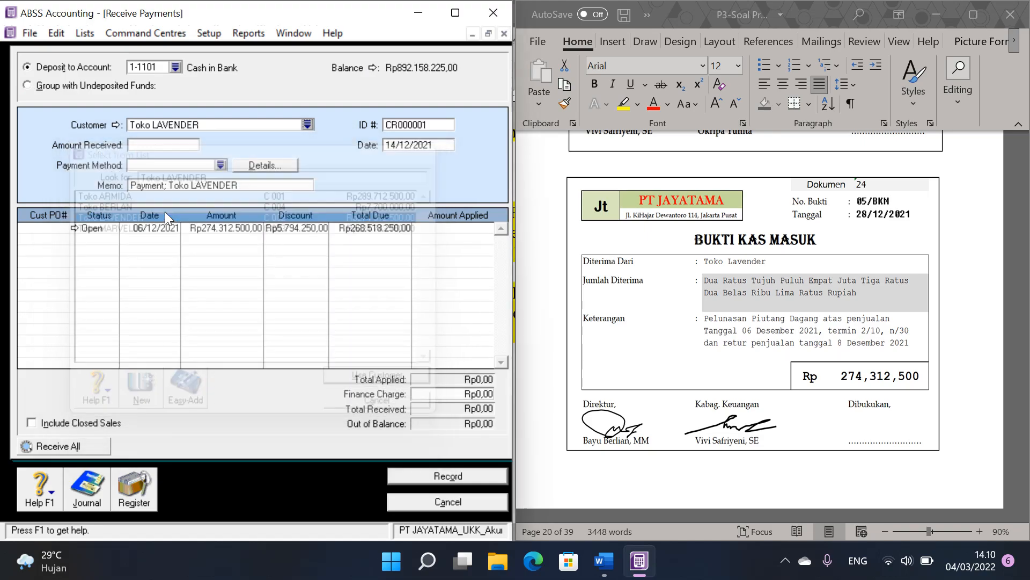
Step: Fill in the Toko LAVENDER receipt with ID 05/BKM, date 28/12/2021 and amount received 274.312.500
{"action": "left_click", "coordinate": [424, 129]}
{"action": "type", "text": "05/BKM"}
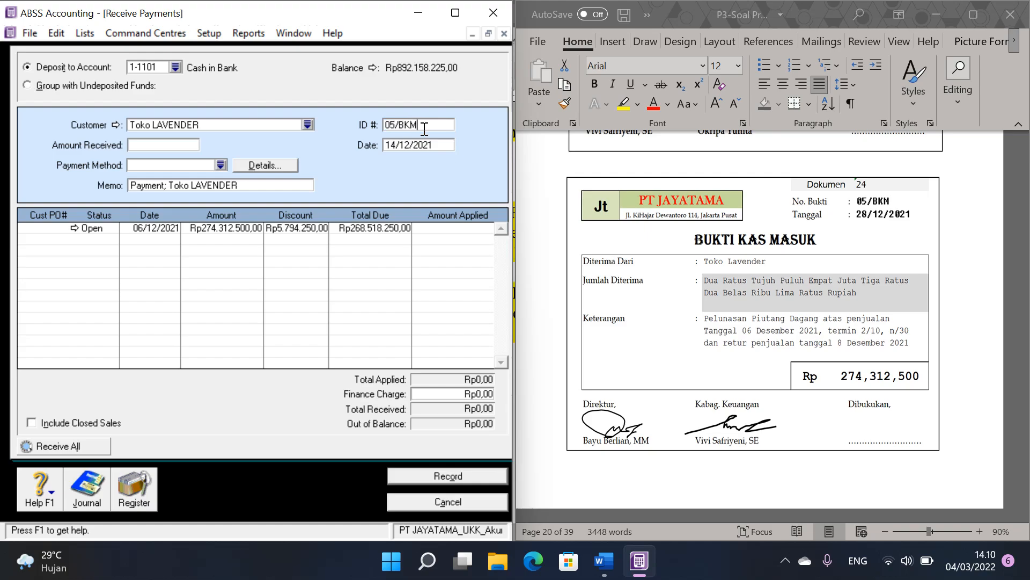
{"action": "key", "text": "Tab"}
{"action": "type", "text": "28/12/2021"}
{"action": "left_click", "coordinate": [189, 144]}
{"action": "type", "text": "274"}
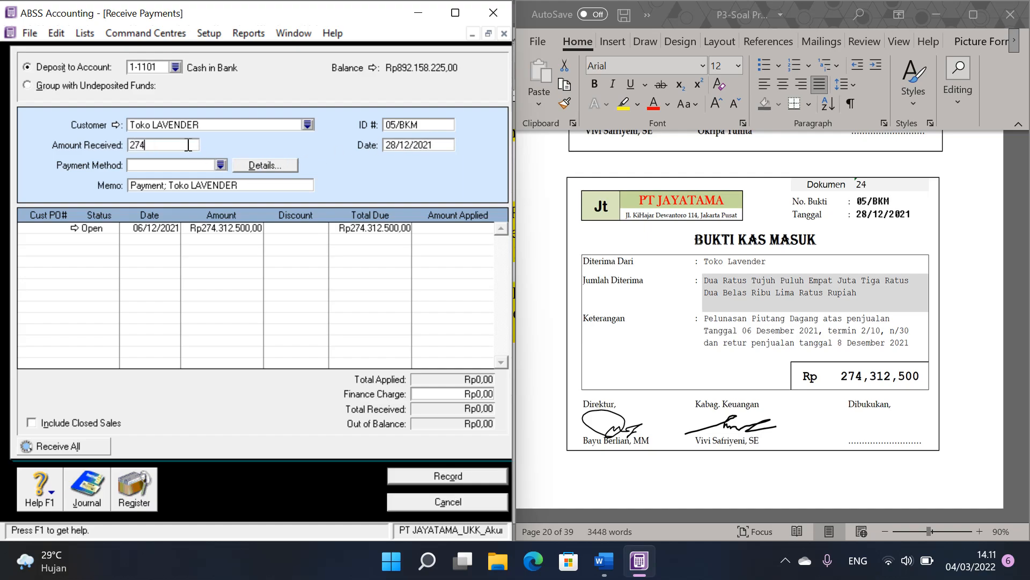
{"action": "type", "text": ".312.500"}
{"action": "key", "text": "Tab"}
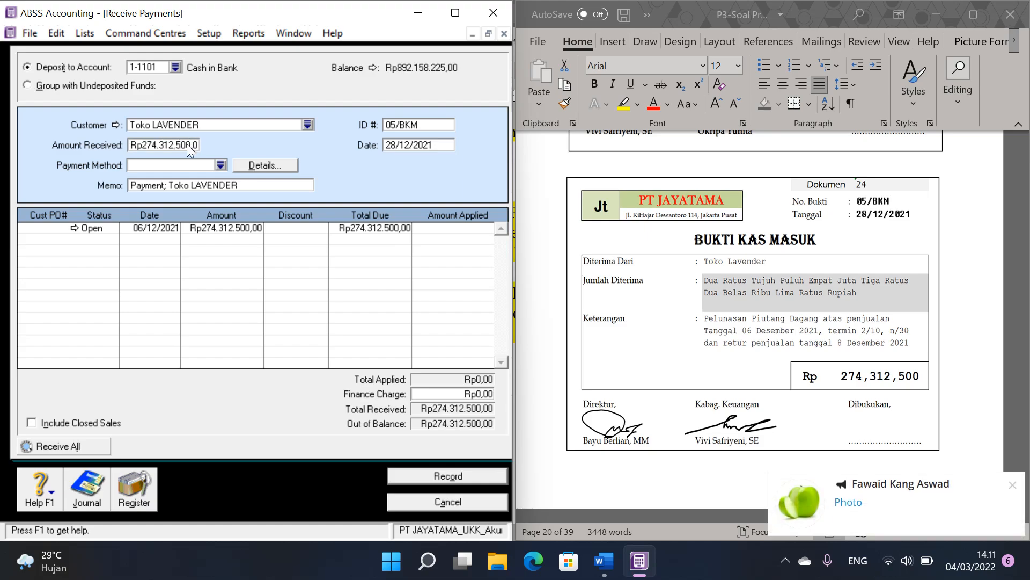
Step: Apply the full Toko LAVENDER receipt to the 06/12/2021 sale, record it and close the Receive Payments window
{"action": "left_click", "coordinate": [437, 230]}
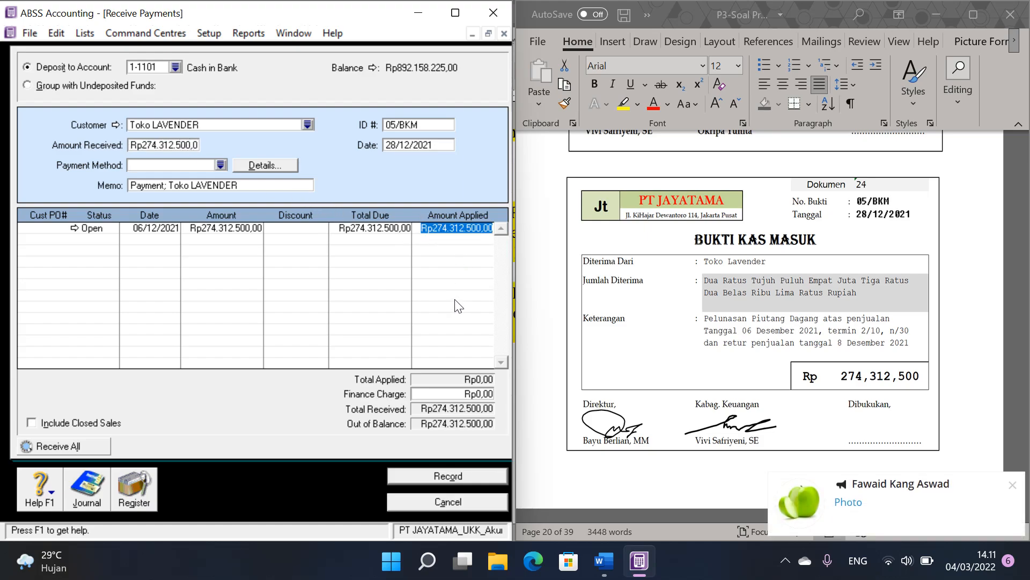
{"action": "left_click", "coordinate": [465, 475]}
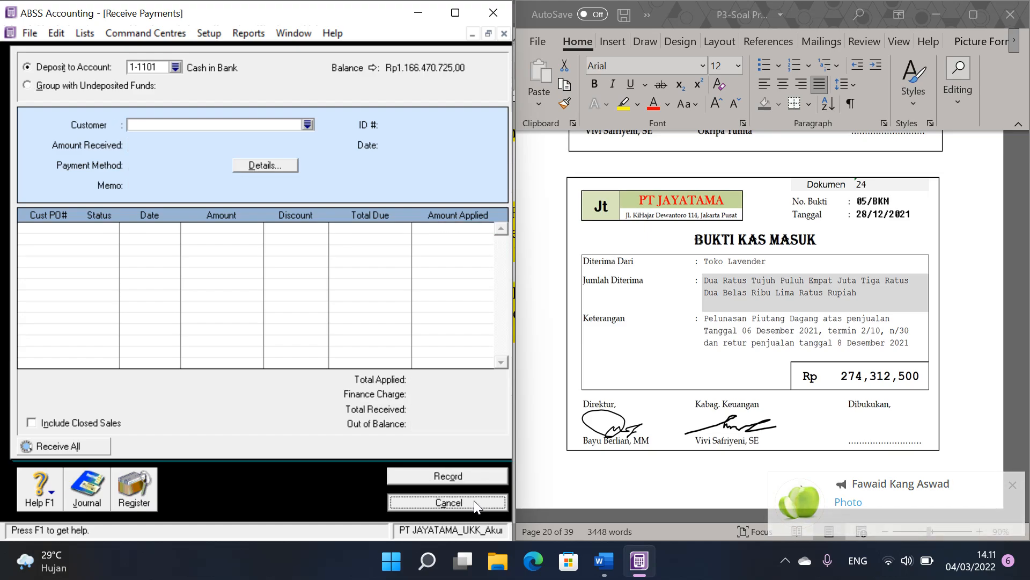
{"action": "left_click", "coordinate": [475, 501]}
Step: Go to Dokumen 25 in the Word voucher file and start a Spend Money entry in ABSS from account 1-1101 Cash in Bank
{"action": "left_click", "coordinate": [830, 292]}
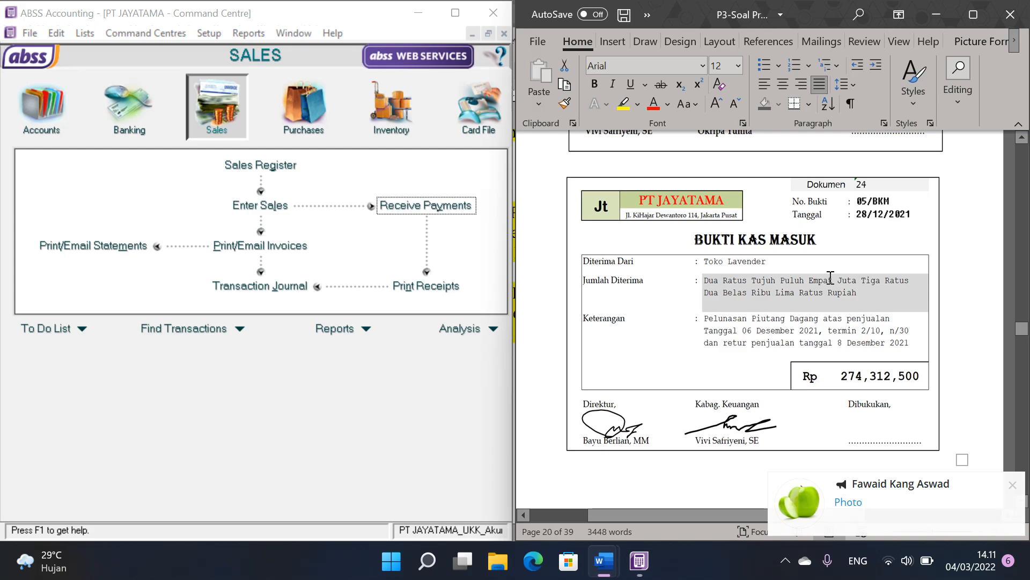
{"action": "scroll", "coordinate": [830, 279], "scroll_direction": "down", "scroll_amount": 1}
{"action": "scroll", "coordinate": [830, 278], "scroll_direction": "down", "scroll_amount": 8}
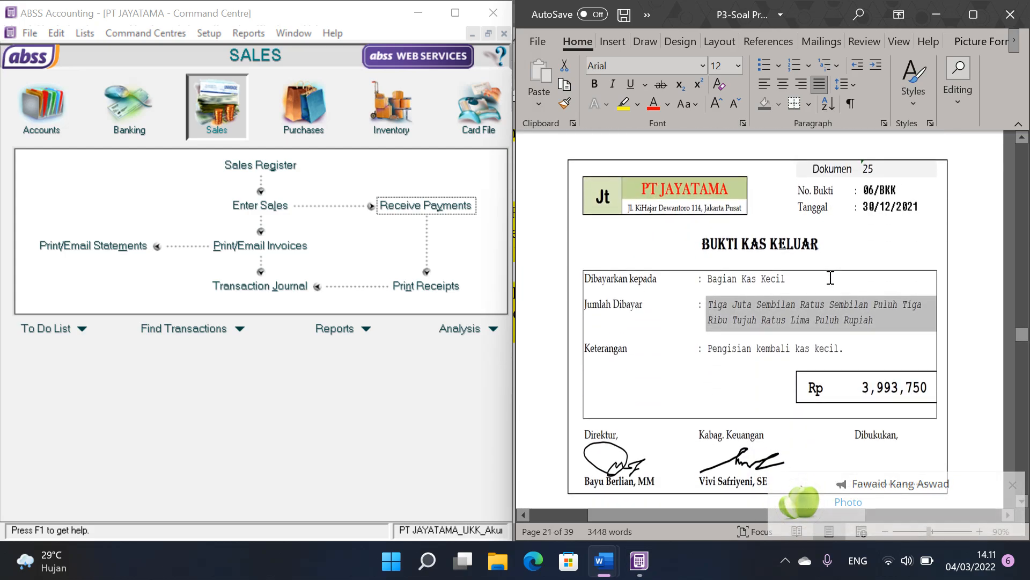
{"action": "scroll", "coordinate": [831, 278], "scroll_direction": "down", "scroll_amount": 3}
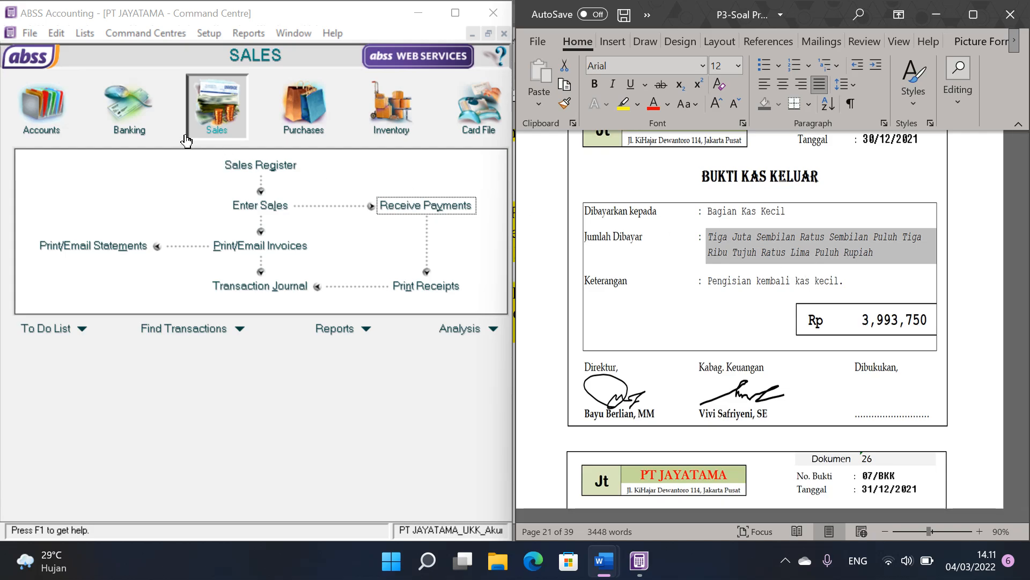
{"action": "left_click", "coordinate": [129, 110]}
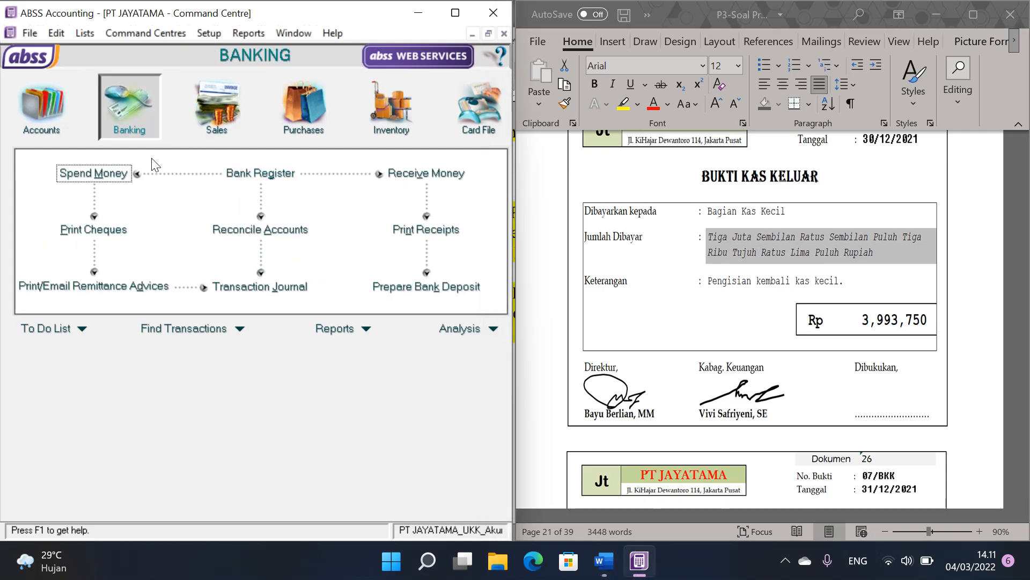
{"action": "left_click", "coordinate": [118, 177]}
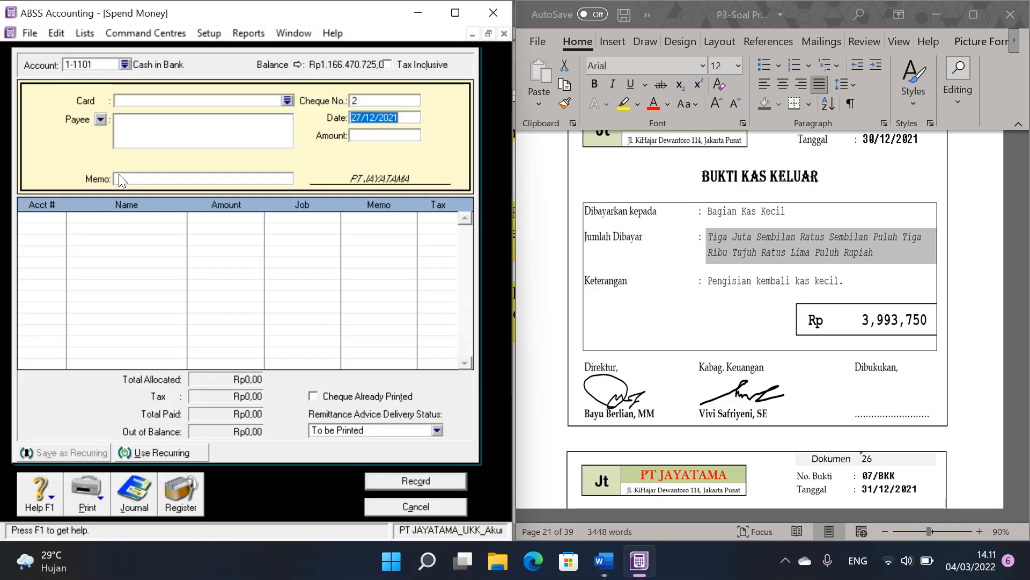
{"action": "left_click", "coordinate": [127, 65]}
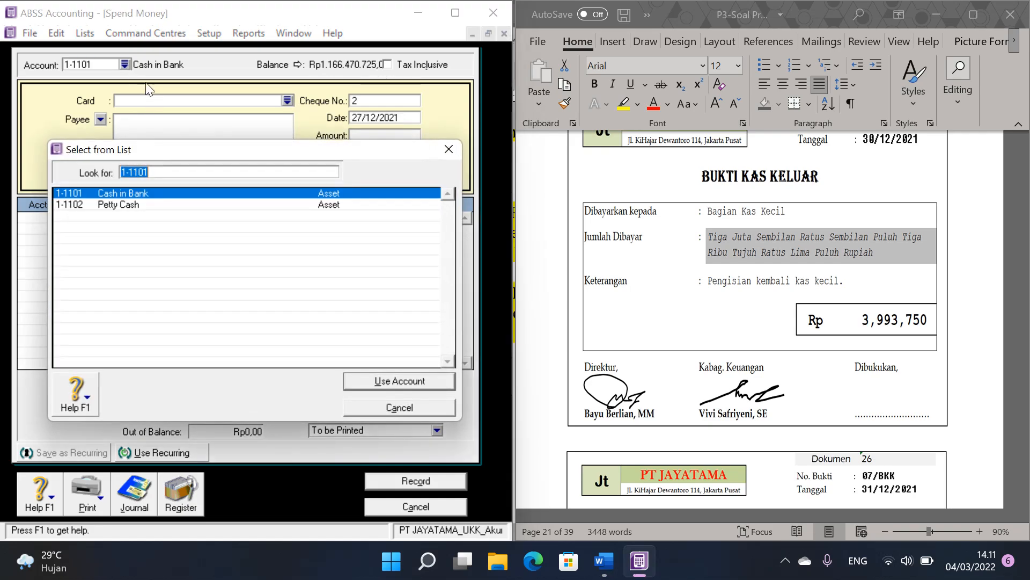
{"action": "left_click", "coordinate": [448, 151]}
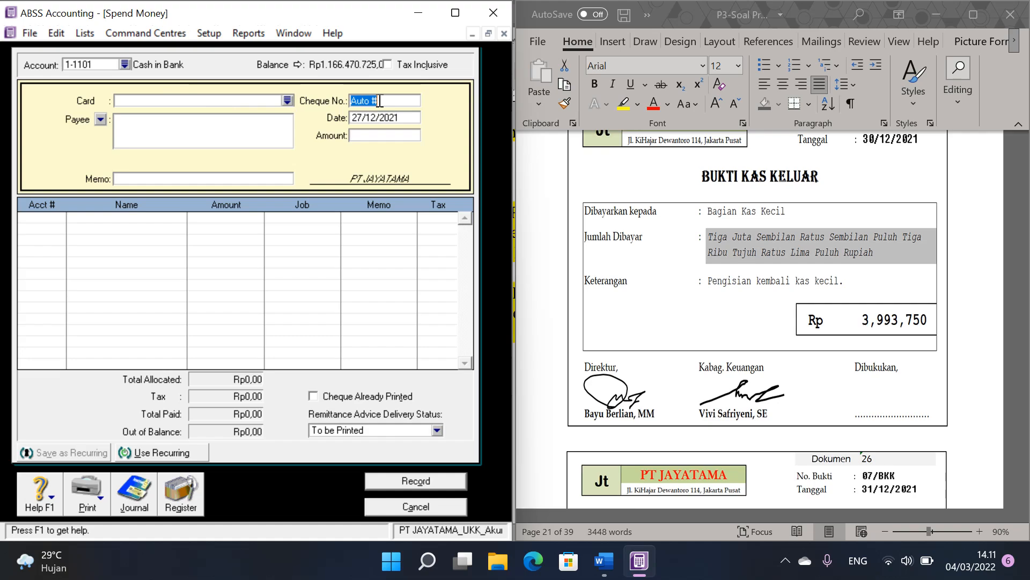
Step: Fill in the petty cash replenishment with cheque number 06/BKK, date 30/12/2021 and amount 3.993.750
{"action": "scroll", "coordinate": [749, 221], "scroll_direction": "up", "scroll_amount": 1}
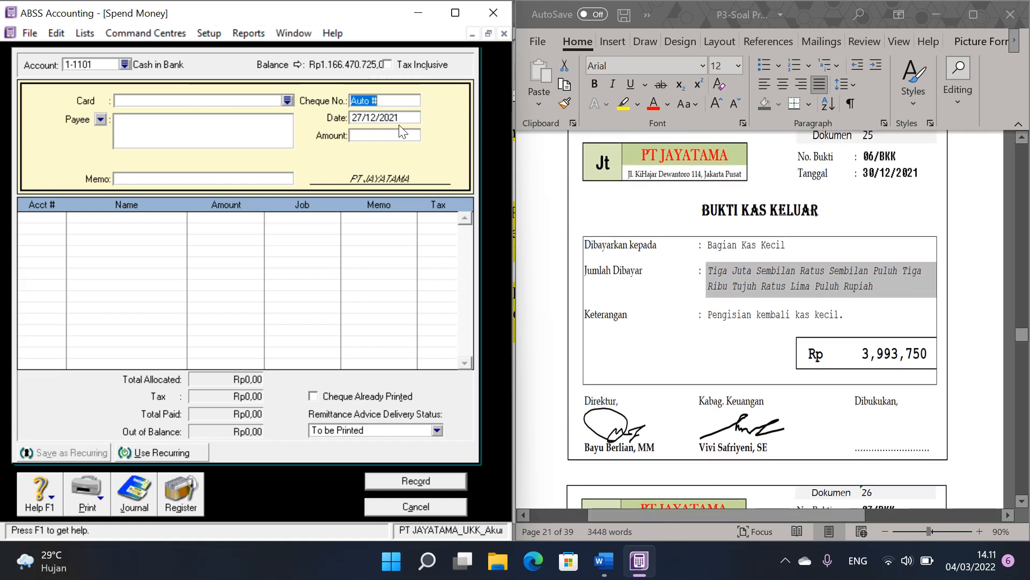
{"action": "type", "text": "06/BKK"}
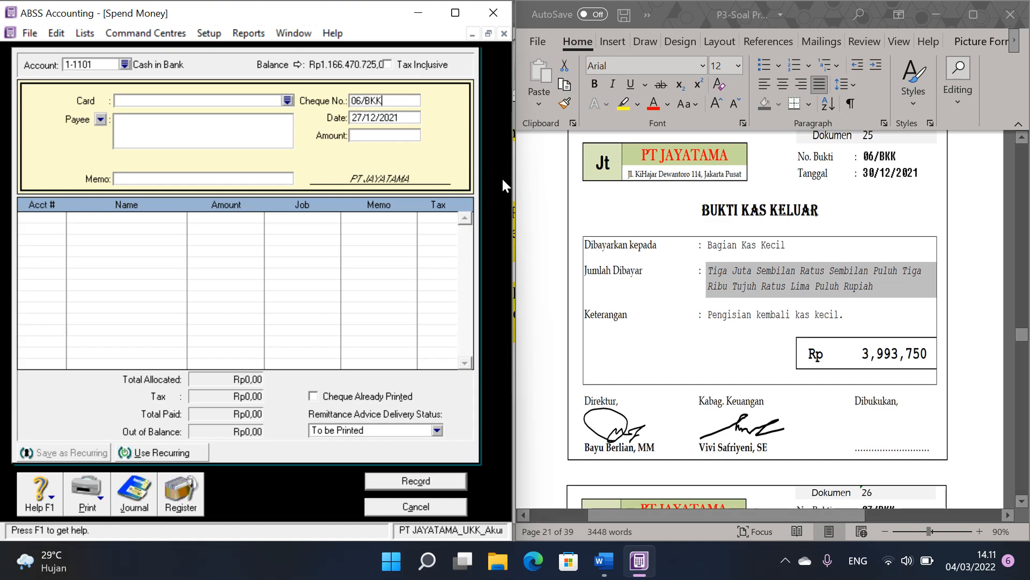
{"action": "key", "text": "Tab"}
{"action": "type", "text": "30"}
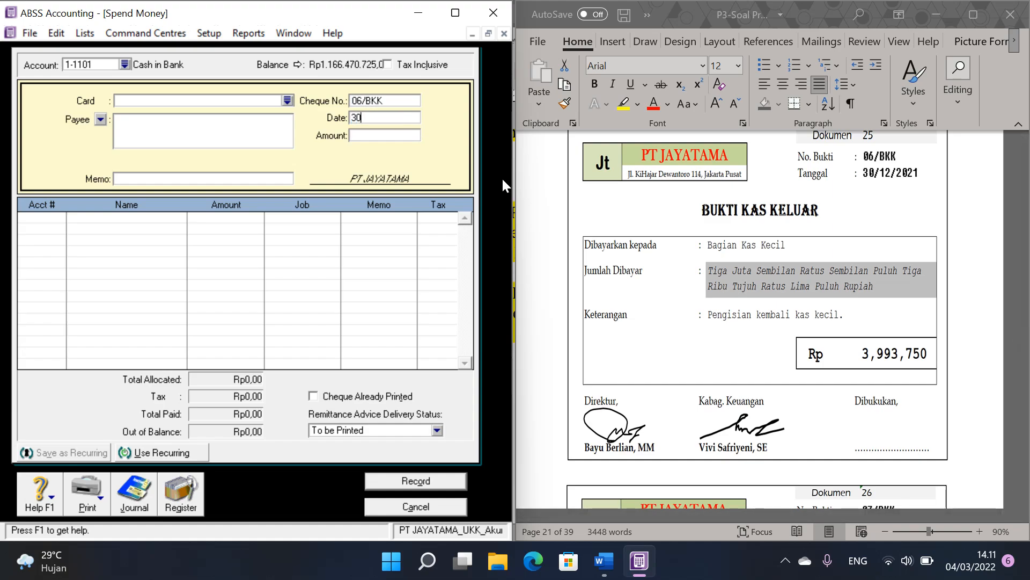
{"action": "type", "text": "/12/2021"}
{"action": "key", "text": "Tab"}
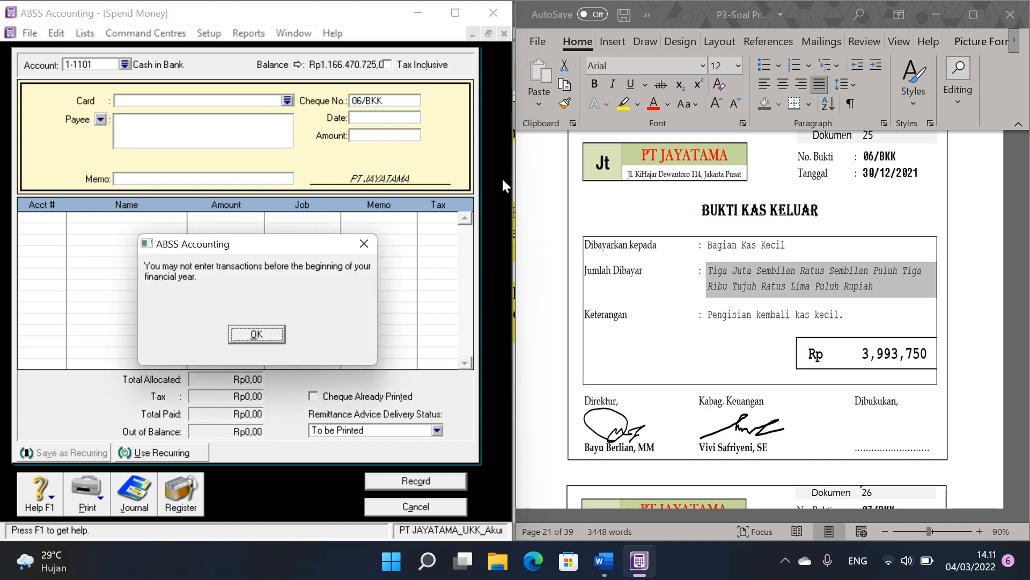
{"action": "key", "text": "Return"}
{"action": "left_click", "coordinate": [403, 117]}
{"action": "key", "text": "BackSpace"}
{"action": "key", "text": "BackSpace"}
{"action": "key", "text": "BackSpace"}
{"action": "type", "text": "2021"}
{"action": "key", "text": "Tab"}
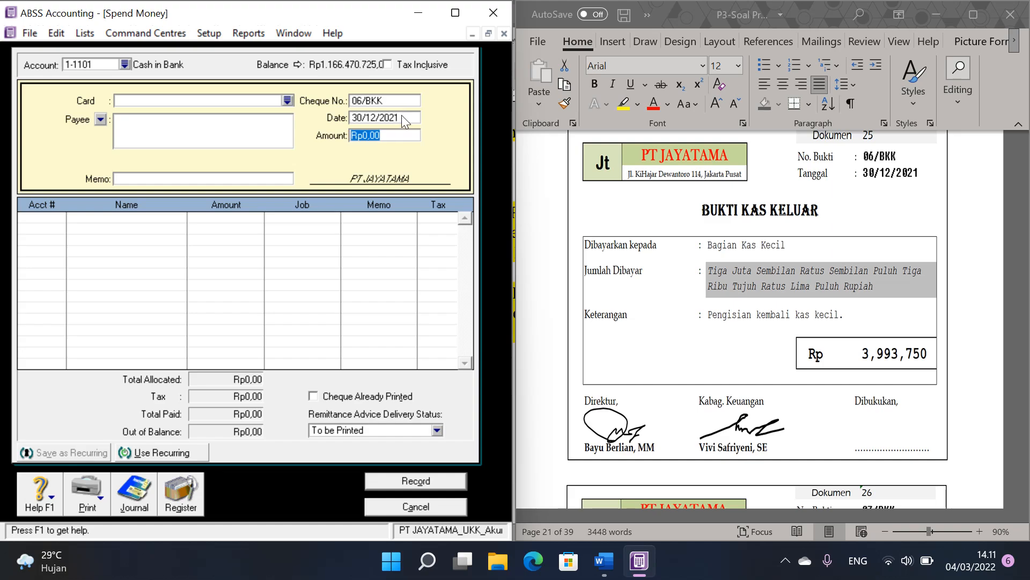
{"action": "type", "text": "3993750"}
Step: Allocate the 06/BKK payment to account 1-1102 Petty Cash, record it and close the Spend Money window
{"action": "left_click", "coordinate": [63, 215]}
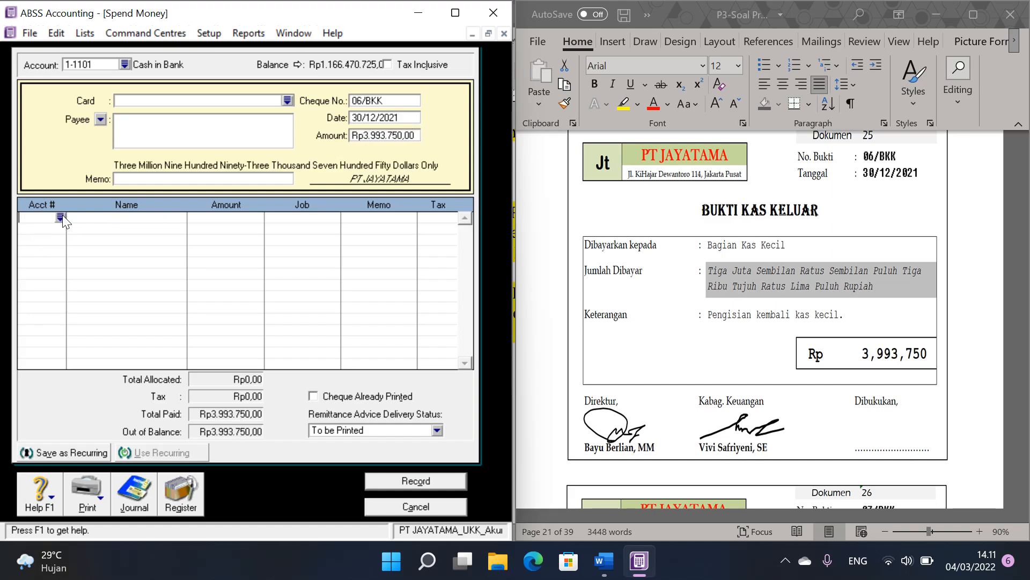
{"action": "type", "text": "6-"}
{"action": "scroll", "coordinate": [182, 212], "scroll_direction": "up", "scroll_amount": 10}
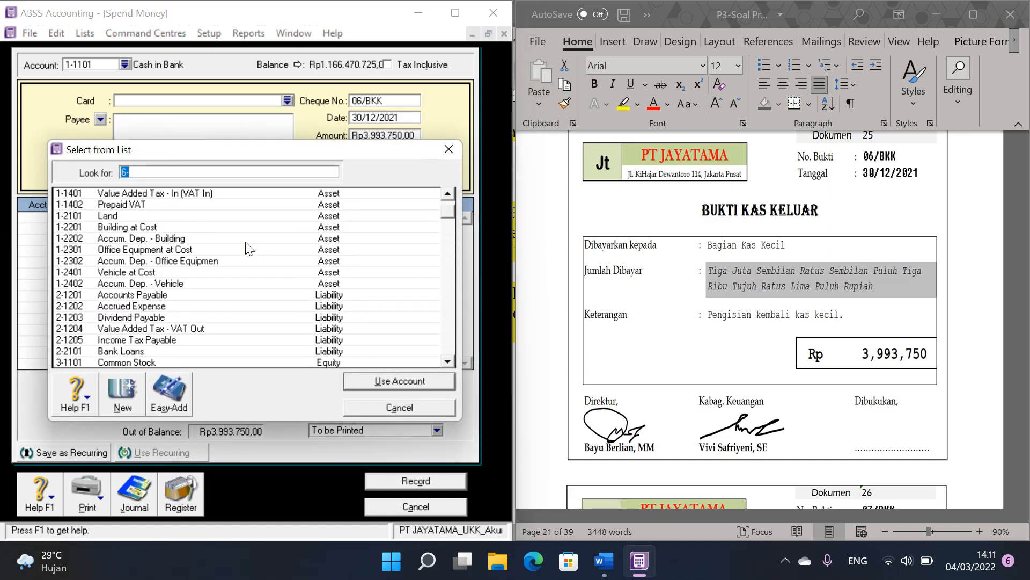
{"action": "double_click", "coordinate": [175, 204]}
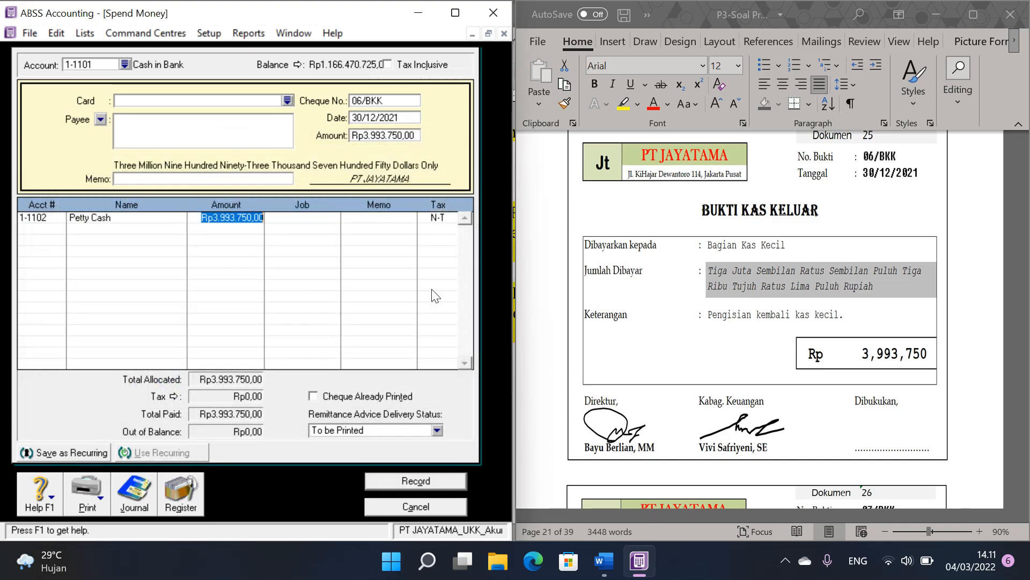
{"action": "left_click", "coordinate": [427, 482]}
{"action": "left_click", "coordinate": [430, 502]}
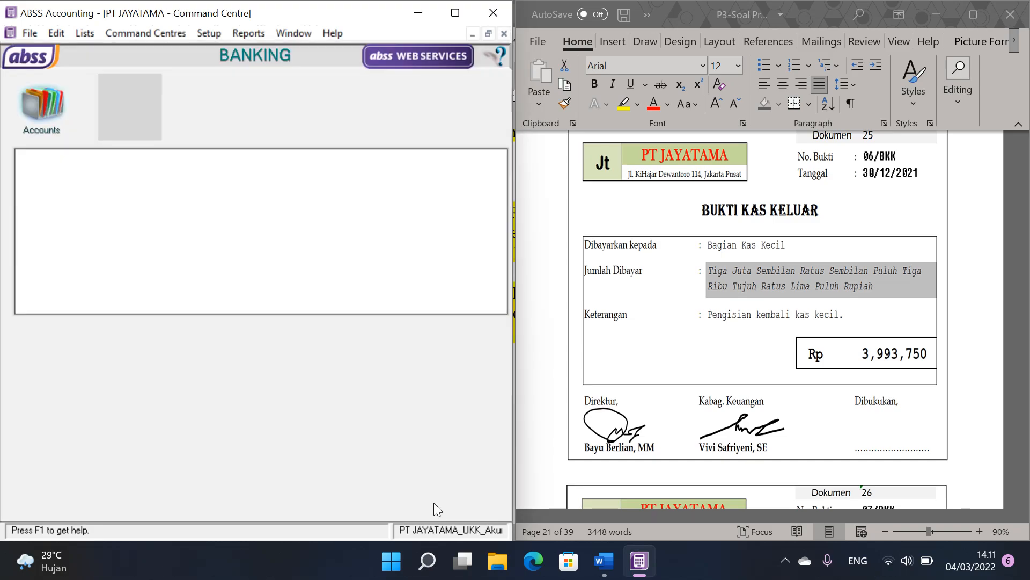
Step: Go to Dokumen 26 in the Word voucher file and start a Pay Bills entry in ABSS for supplier PT ANDARA
{"action": "scroll", "coordinate": [862, 271], "scroll_direction": "down", "scroll_amount": 5}
{"action": "scroll", "coordinate": [862, 272], "scroll_direction": "down", "scroll_amount": 10}
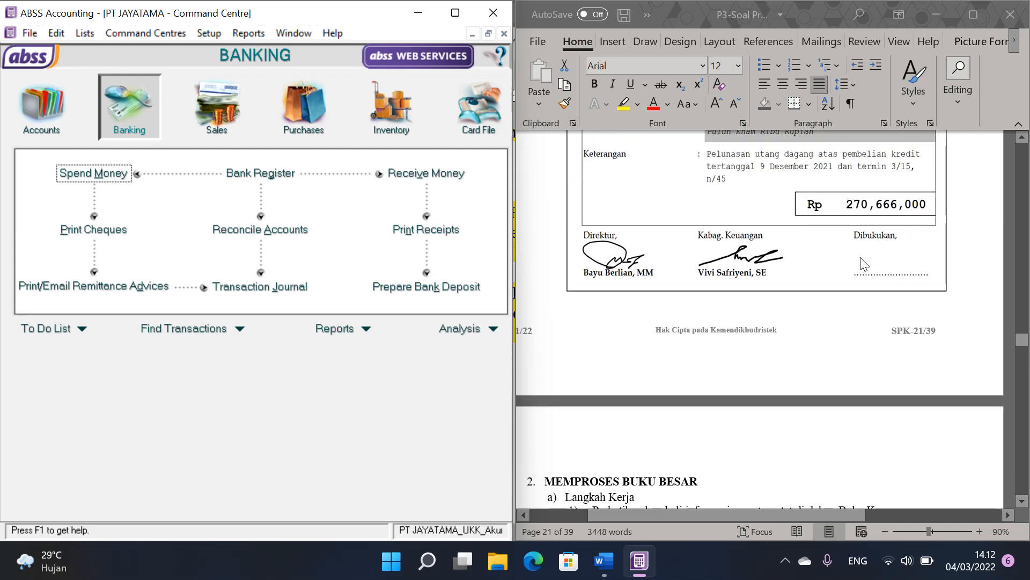
{"action": "scroll", "coordinate": [864, 263], "scroll_direction": "up", "scroll_amount": 8}
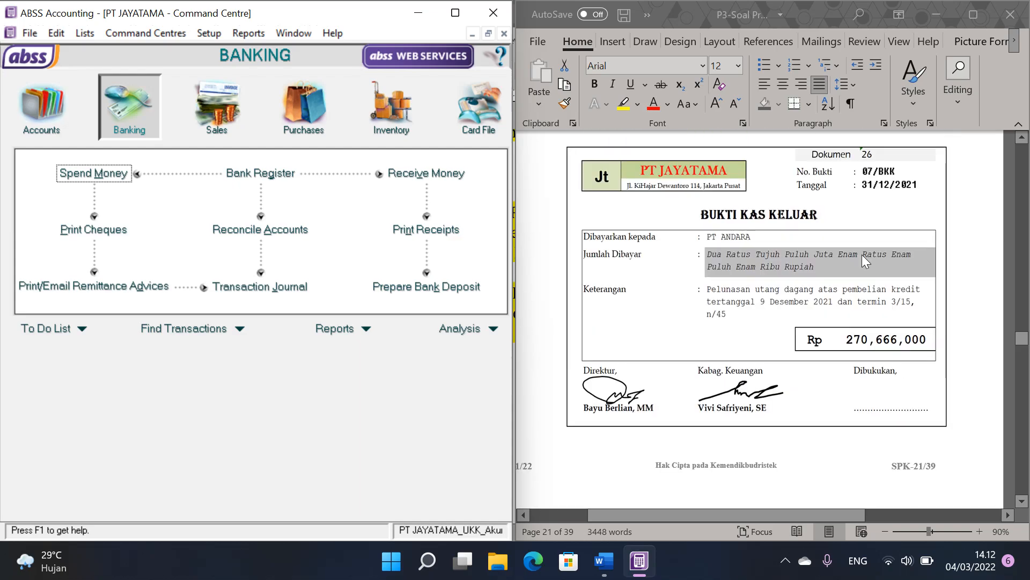
{"action": "scroll", "coordinate": [862, 254], "scroll_direction": "up", "scroll_amount": 2}
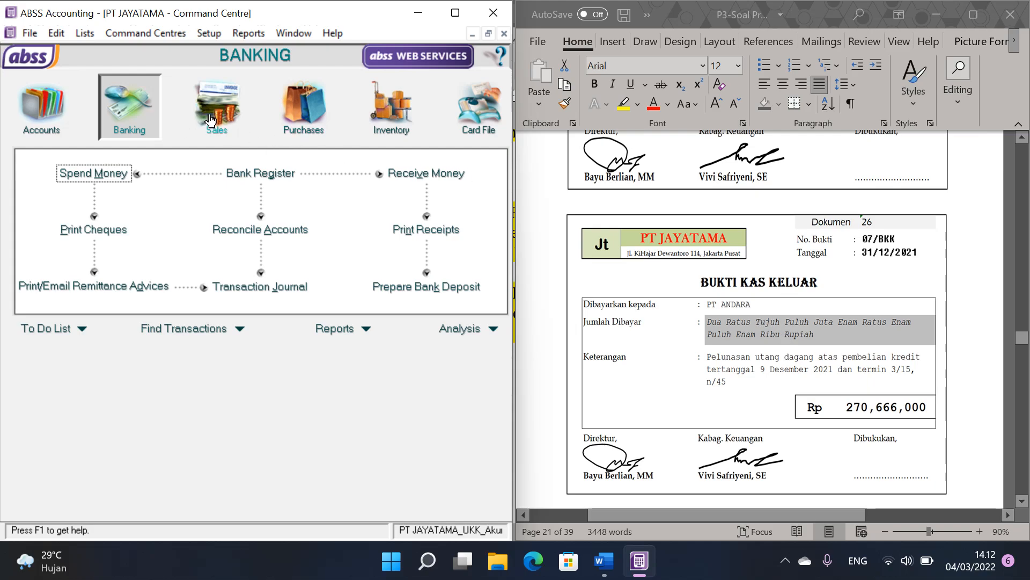
{"action": "left_click", "coordinate": [303, 107]}
{"action": "left_click", "coordinate": [439, 208]}
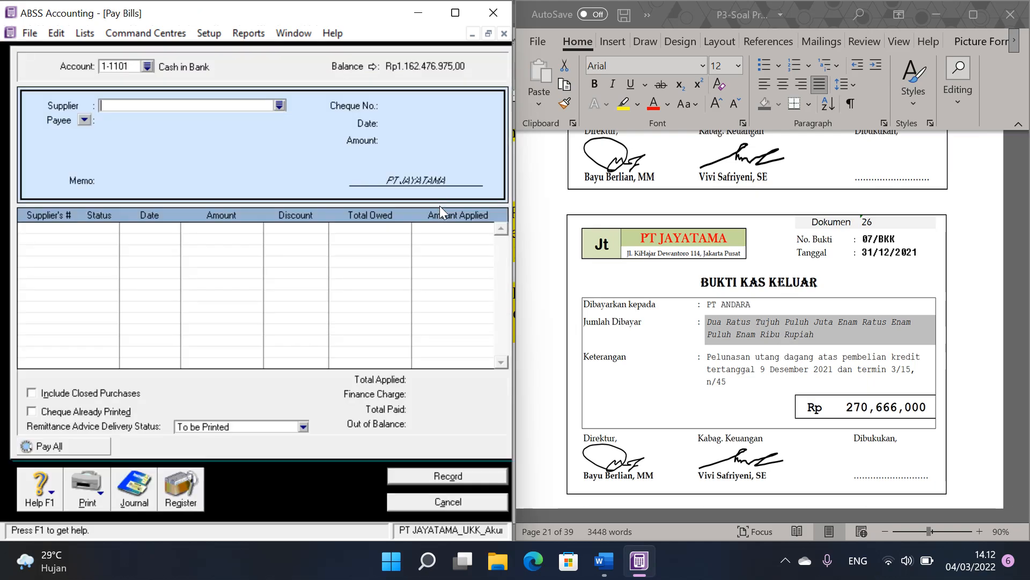
{"action": "left_click", "coordinate": [279, 106]}
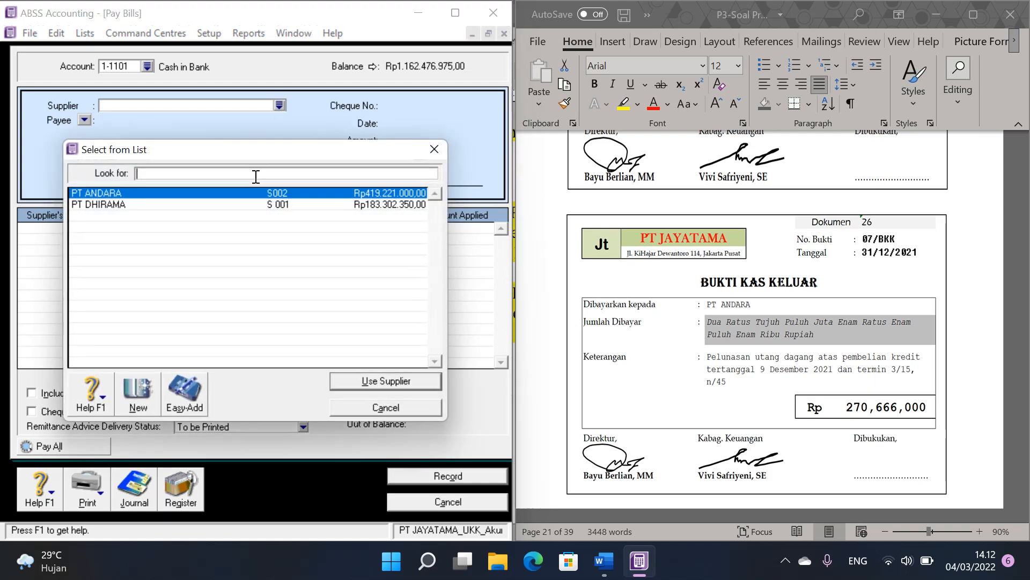
{"action": "double_click", "coordinate": [247, 191]}
Step: Fill in the PT ANDARA payment with cheque number 07/BKK, date 31/12/2021 and amount 270.666.000
{"action": "left_click", "coordinate": [421, 105]}
{"action": "type", "text": "07/BKK"}
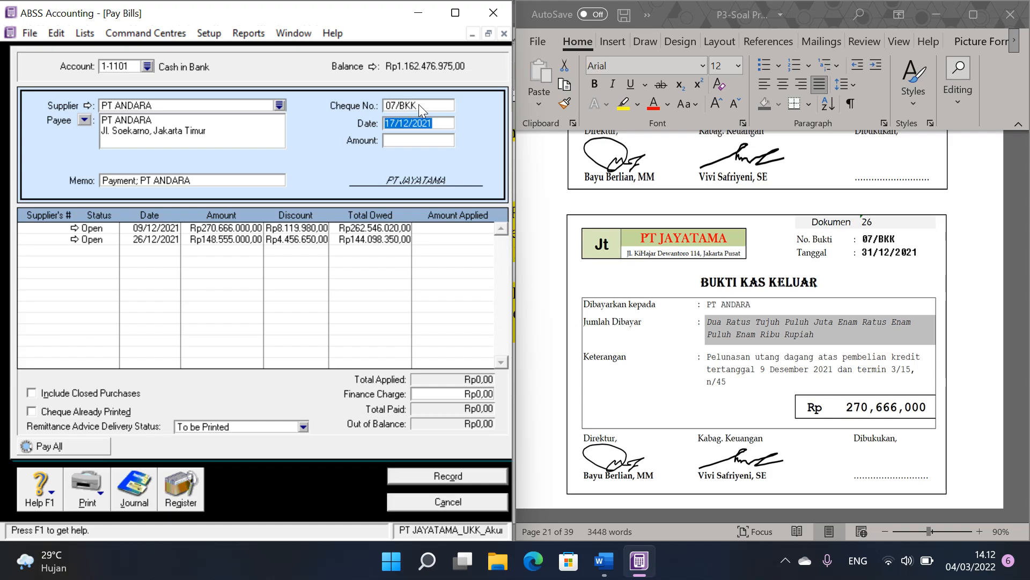
{"action": "type", "text": "31/12/2021"}
{"action": "key", "text": "Tab"}
{"action": "type", "text": "270"}
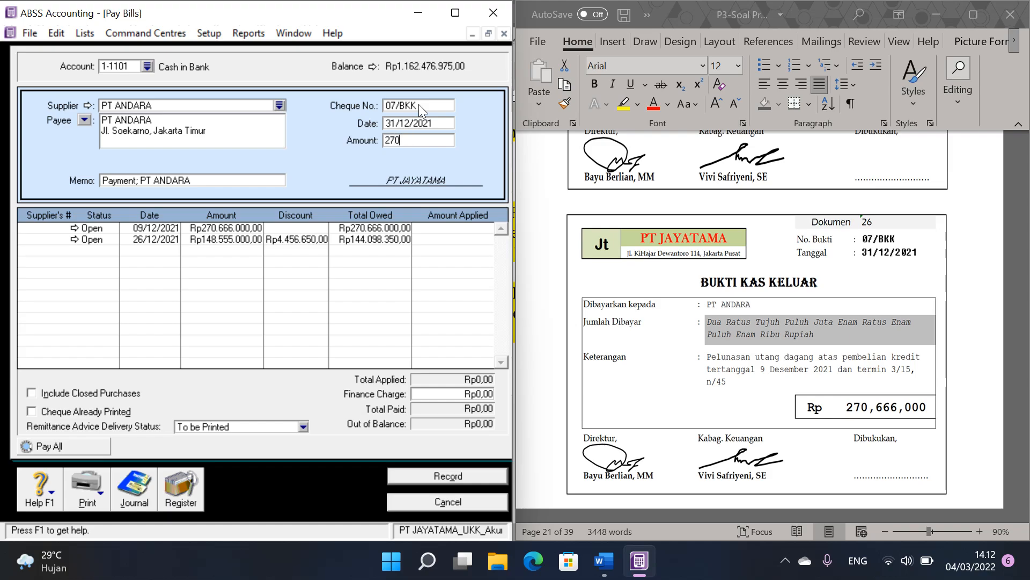
{"action": "type", "text": "666000"}
Step: Apply the full PT ANDARA payment to the 09/12/2021 bill, record it and close the Pay Bills window
{"action": "left_click", "coordinate": [432, 228]}
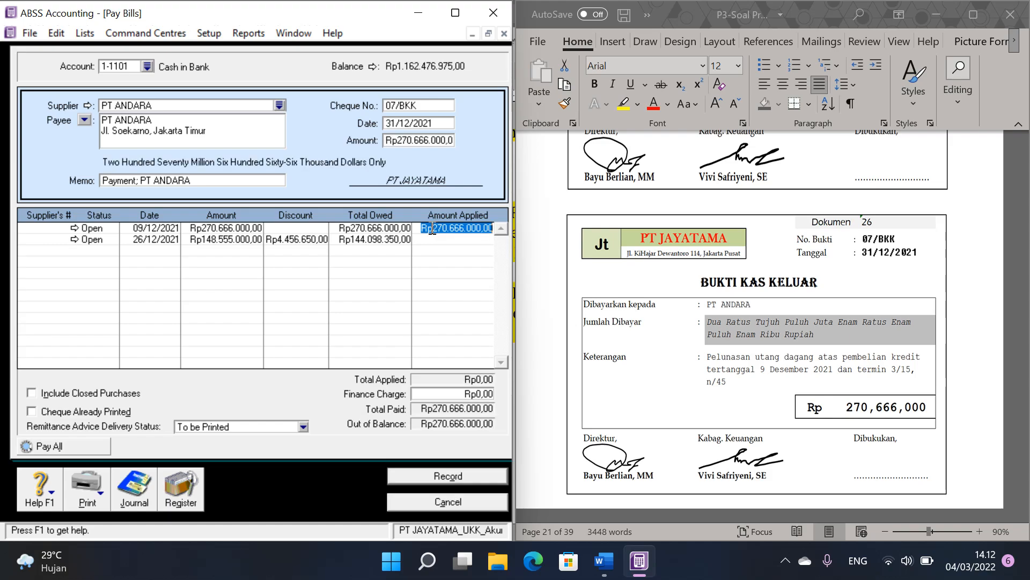
{"action": "left_click", "coordinate": [461, 477]}
{"action": "left_click", "coordinate": [462, 501]}
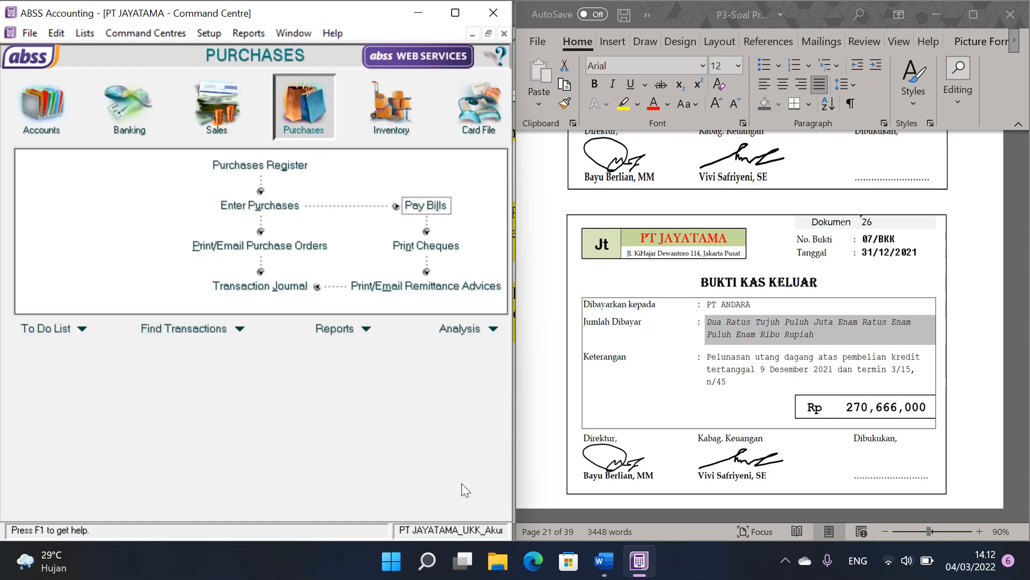
Step: Check in the Word file for vouchers after Dokumen 26 and look back over the invoices from Dokumen 20 onward
{"action": "left_click", "coordinate": [786, 295]}
{"action": "scroll", "coordinate": [788, 298], "scroll_direction": "down", "scroll_amount": 5}
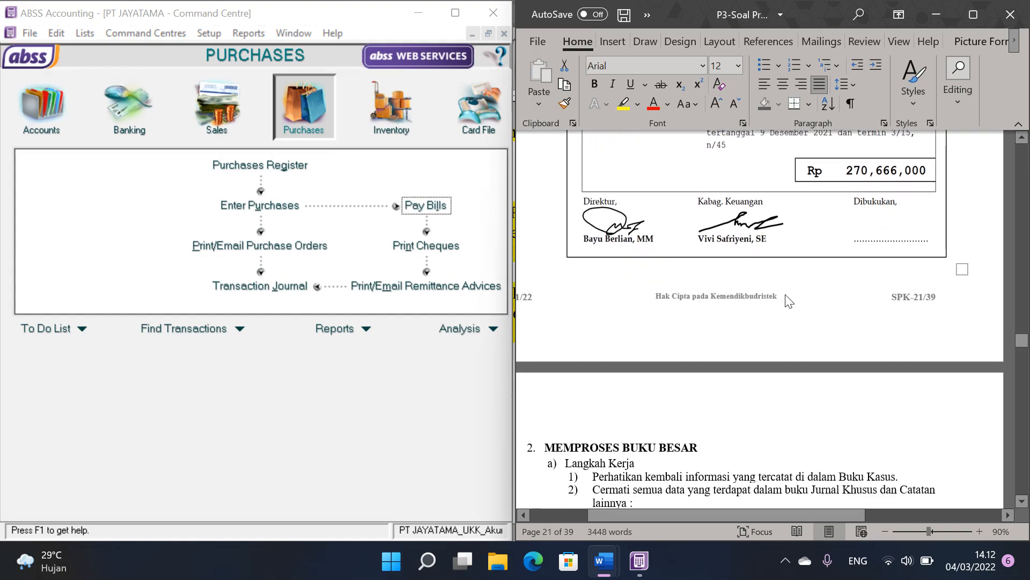
{"action": "scroll", "coordinate": [787, 296], "scroll_direction": "up", "scroll_amount": 10}
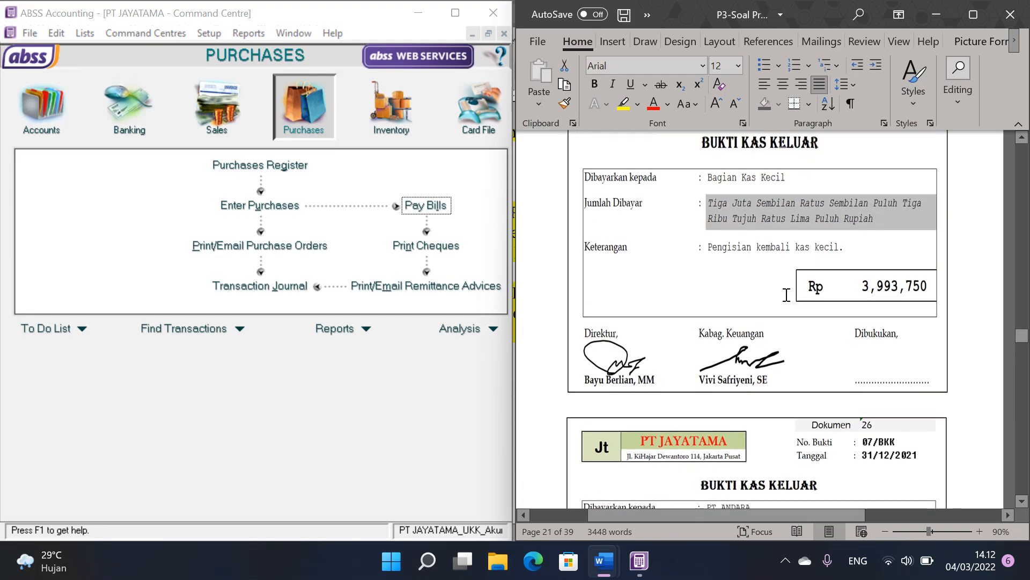
{"action": "left_click_drag", "start_coordinate": [1022, 335], "coordinate": [1027, 310]}
{"action": "scroll", "coordinate": [911, 294], "scroll_direction": "down", "scroll_amount": 10}
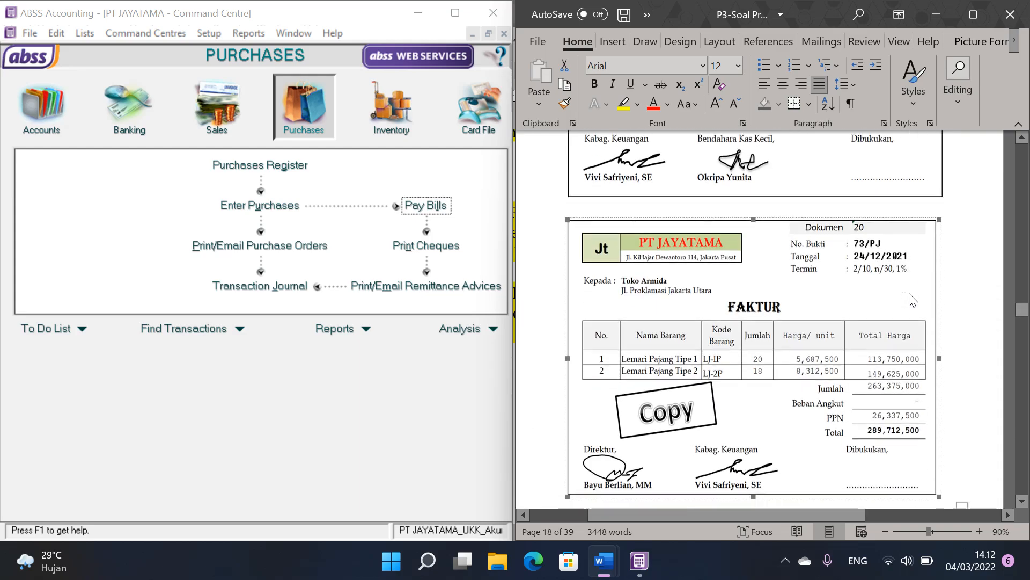
{"action": "scroll", "coordinate": [912, 301], "scroll_direction": "down", "scroll_amount": 15}
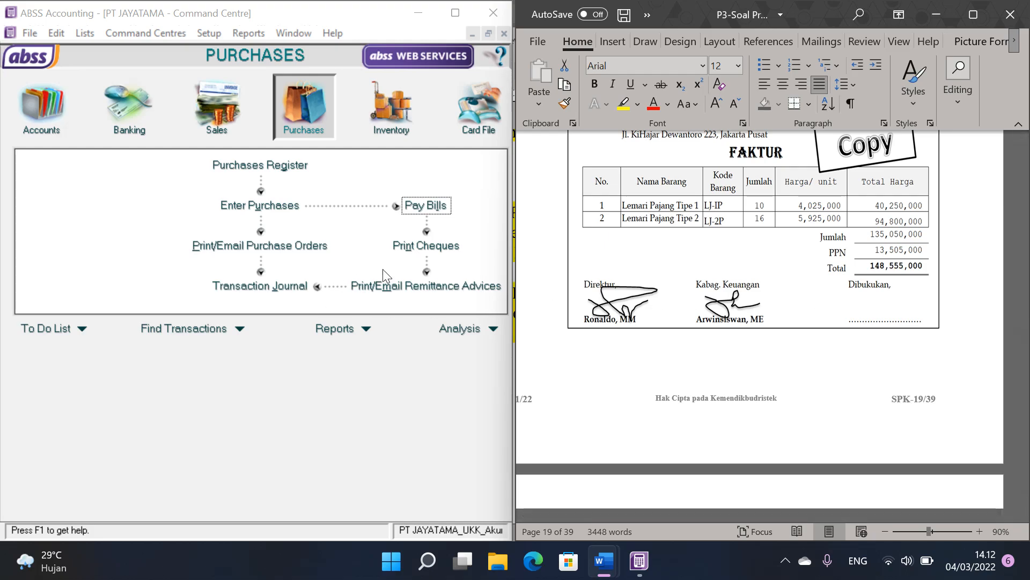
Step: Maximize the ABSS window and display the Trial Balance report from the Accounts reports
{"action": "left_click", "coordinate": [346, 346]}
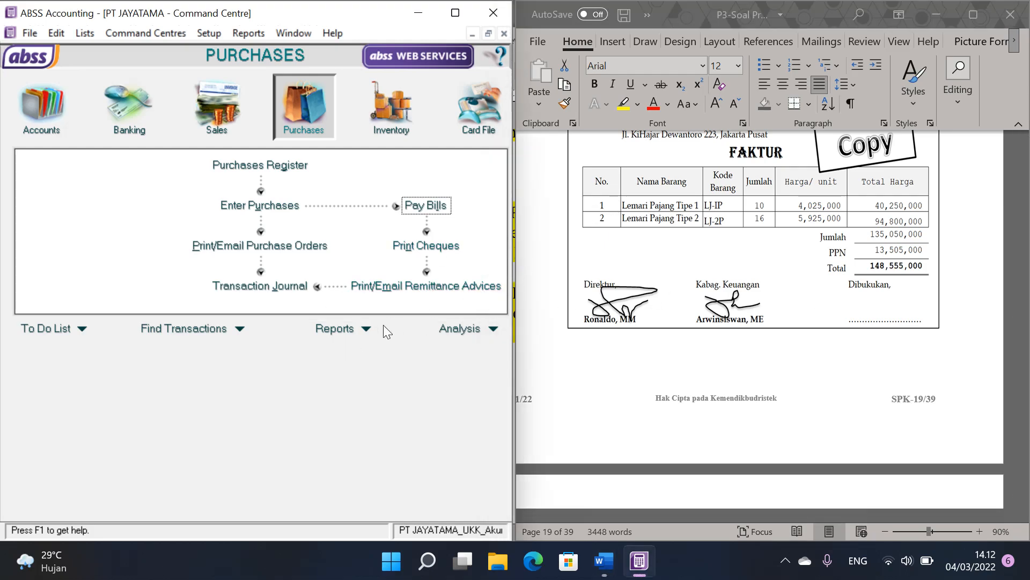
{"action": "left_click", "coordinate": [463, 15]}
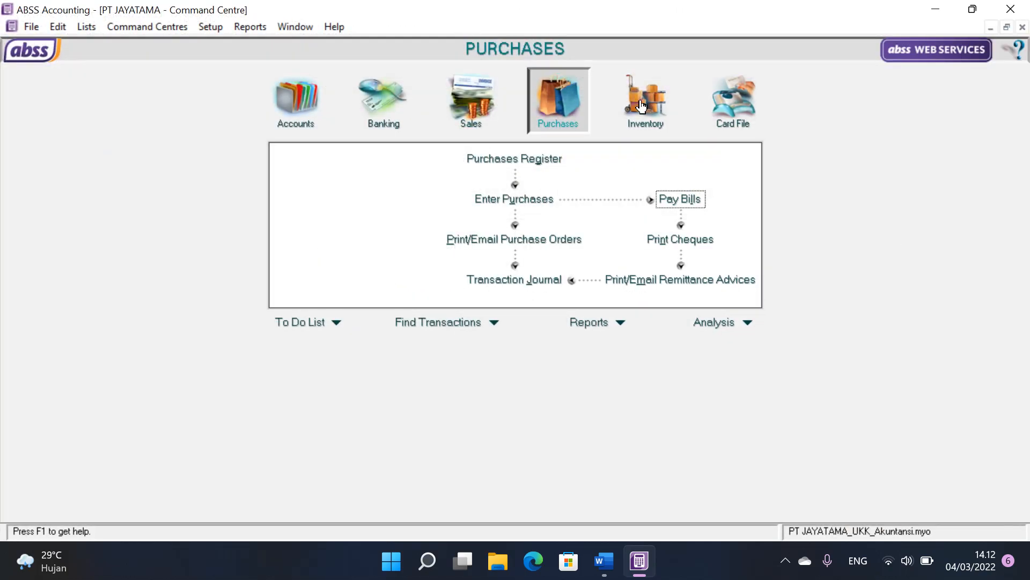
{"action": "left_click", "coordinate": [622, 323]}
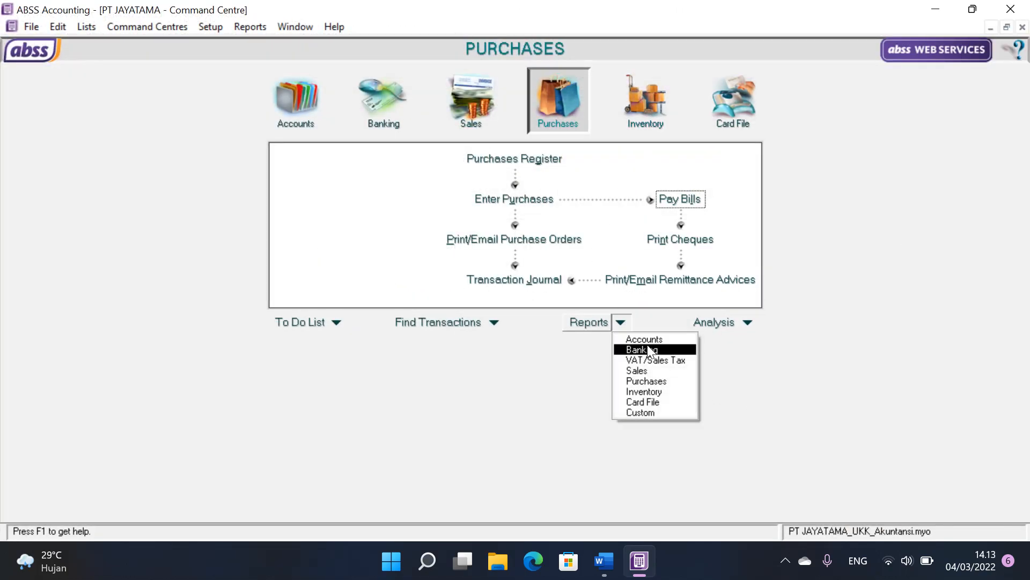
{"action": "left_click", "coordinate": [649, 339]}
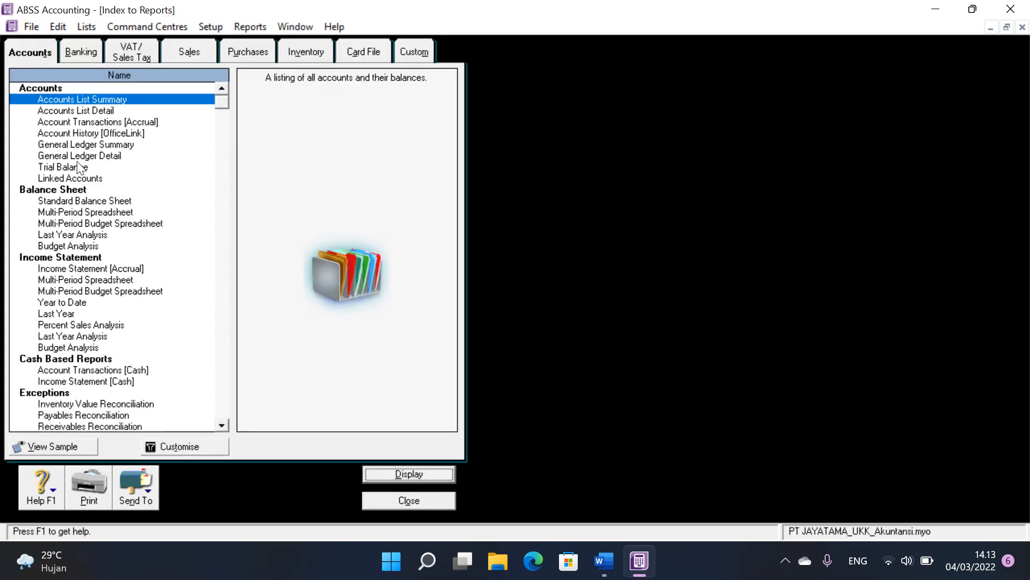
{"action": "left_click", "coordinate": [79, 167]}
{"action": "left_click", "coordinate": [396, 472]}
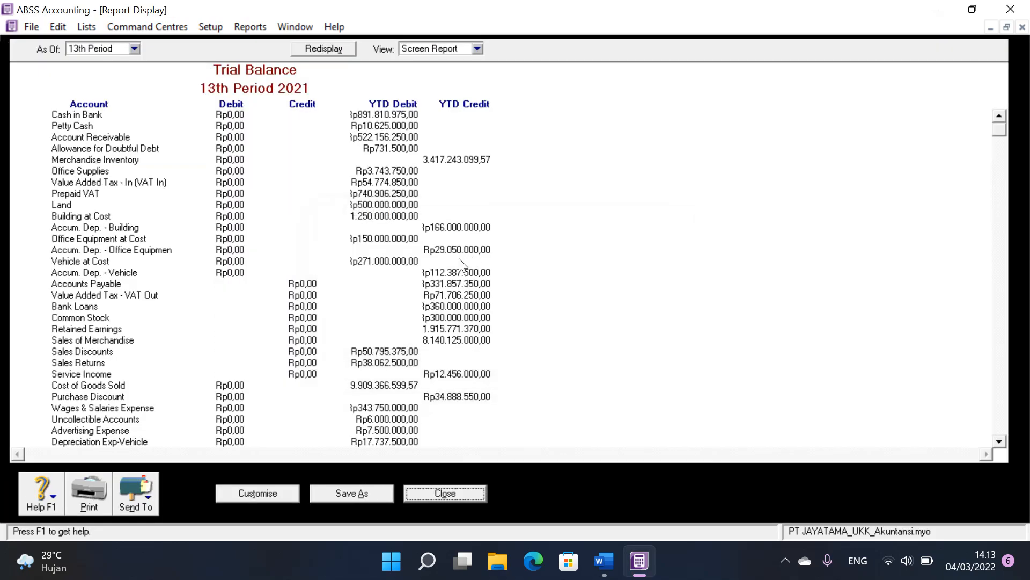
Step: Check the Trial Balance down to its debit and credit totals and close the report and the reports index
{"action": "scroll", "coordinate": [463, 256], "scroll_direction": "down", "scroll_amount": 5}
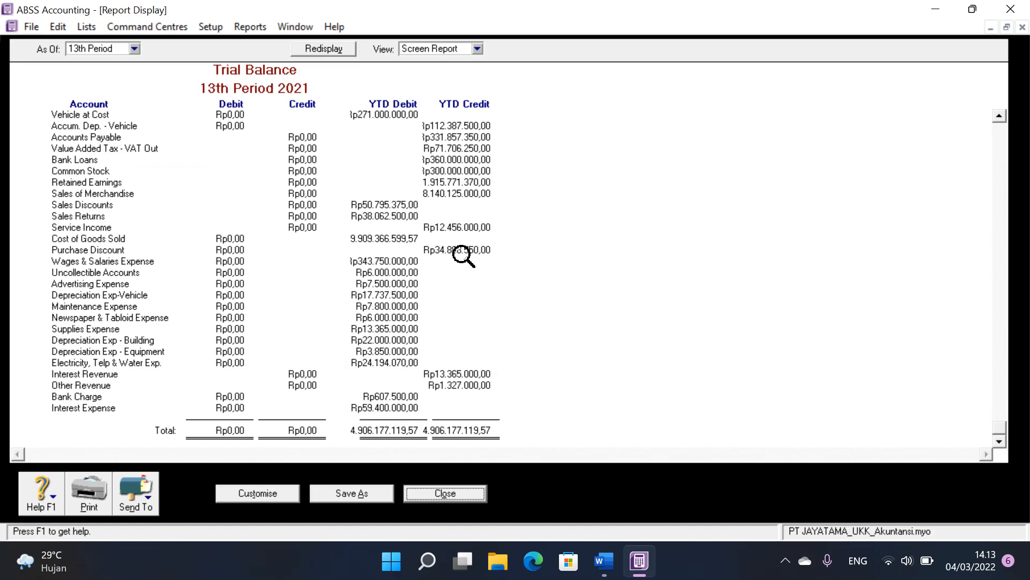
{"action": "left_click", "coordinate": [463, 487]}
{"action": "left_click", "coordinate": [453, 499]}
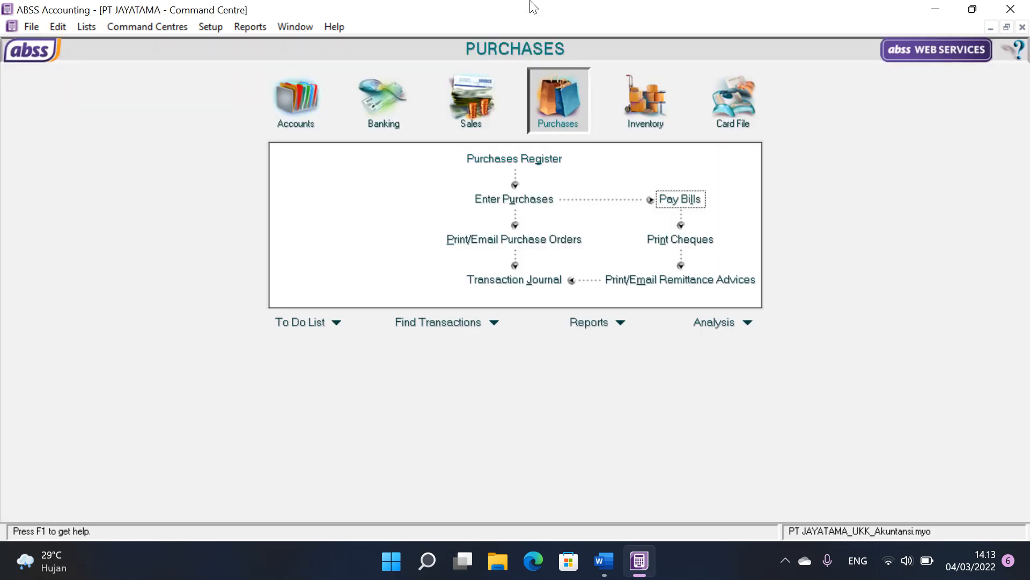